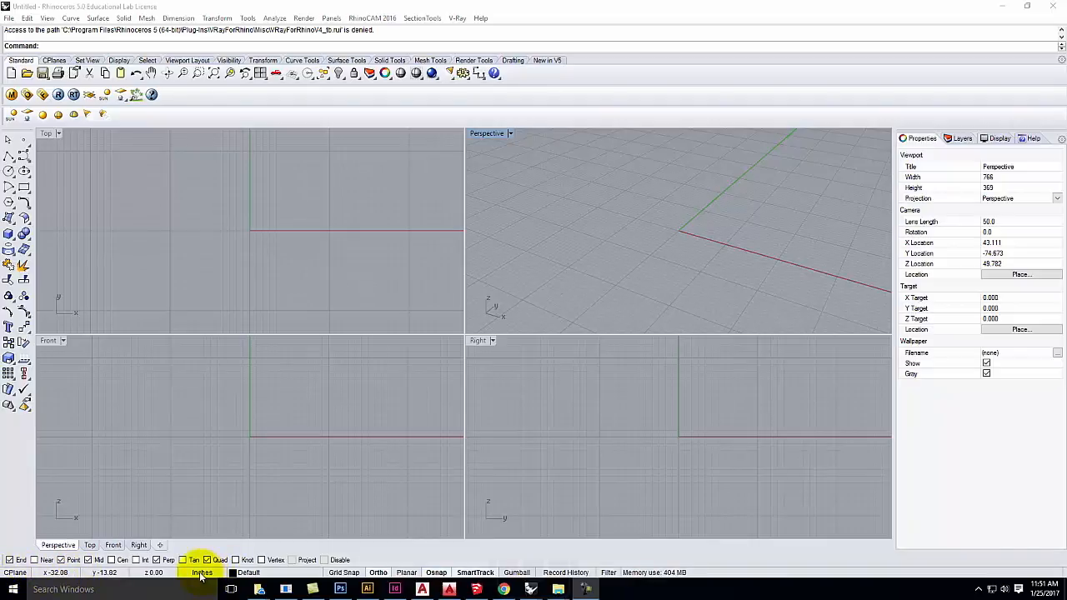
Step: Keep the document units in inches, then maximize the Top viewport and zoom out
type("units")
key("Return")
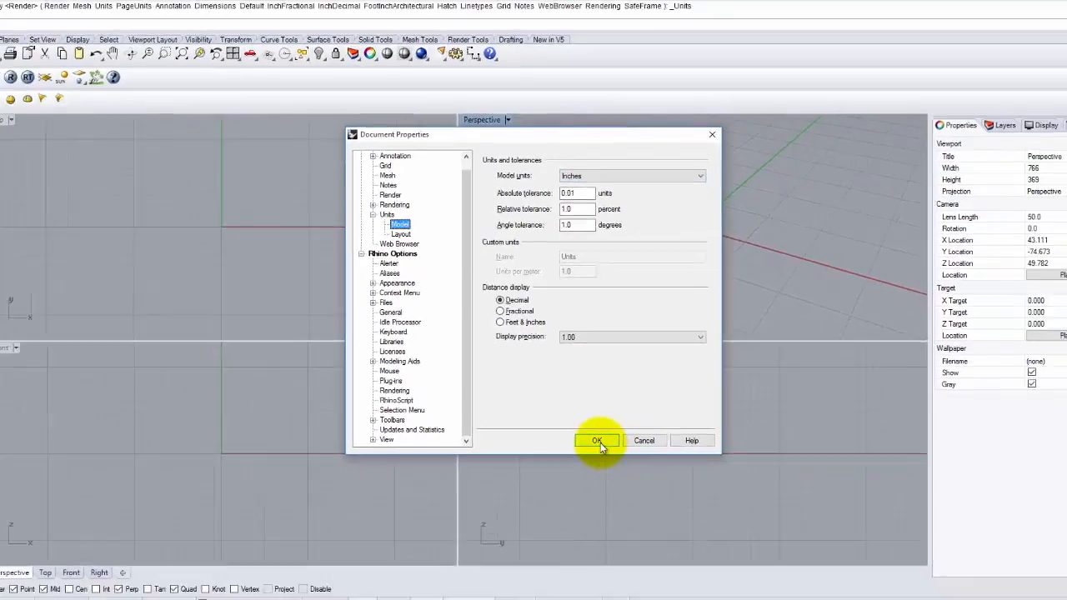
left_click(619, 502)
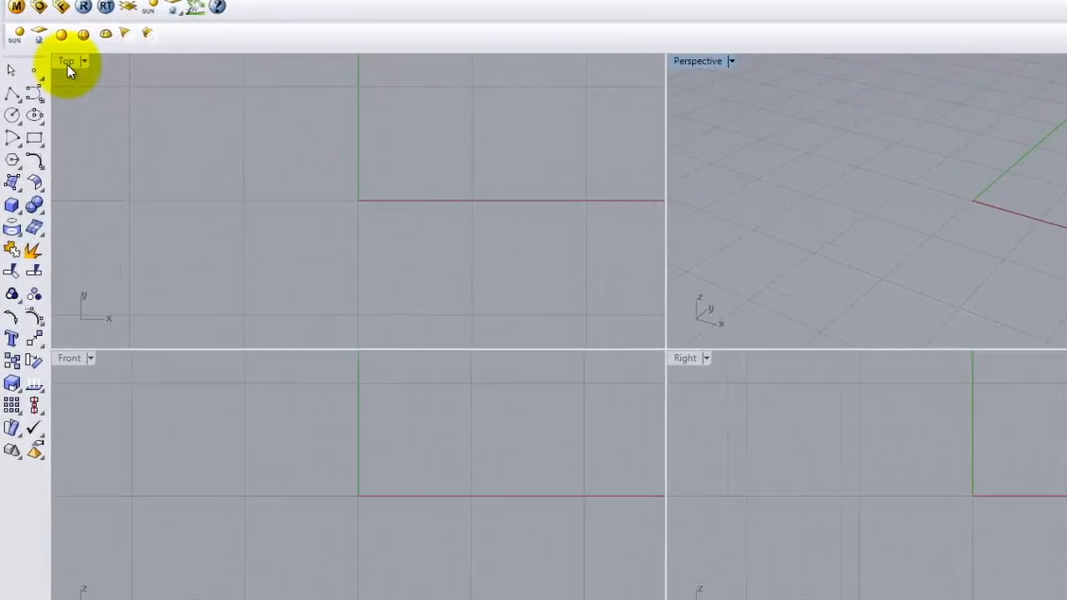
double_click(46, 135)
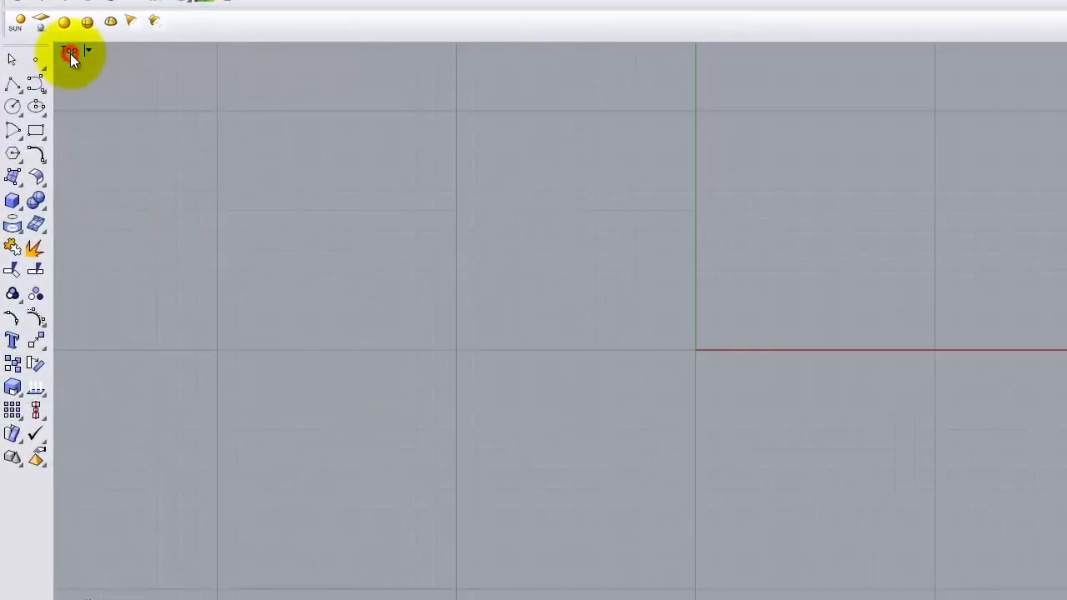
scroll(454, 345, "down", 3)
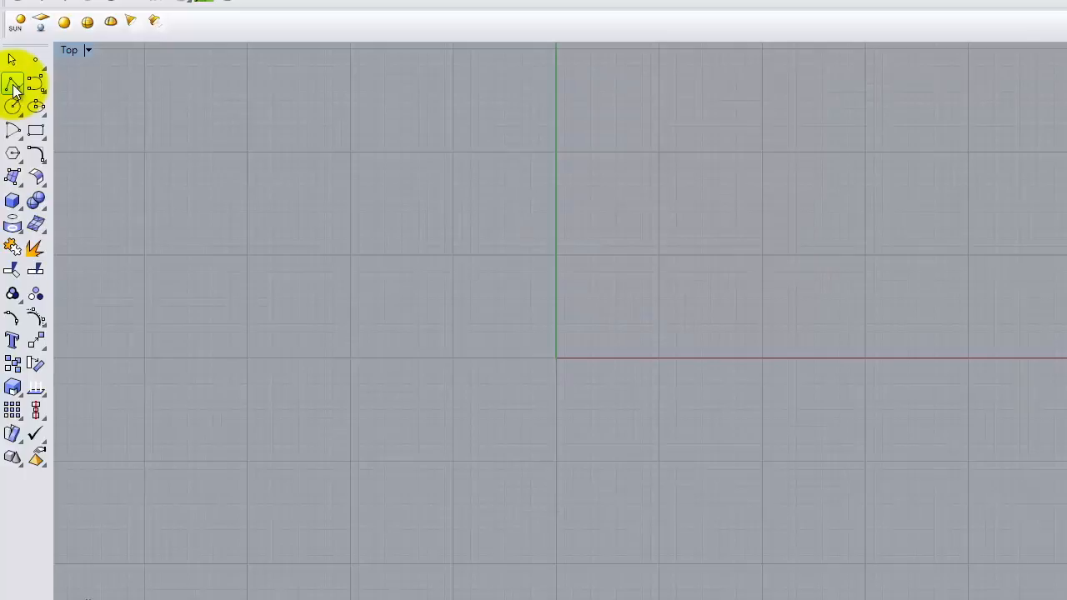
left_click(13, 86)
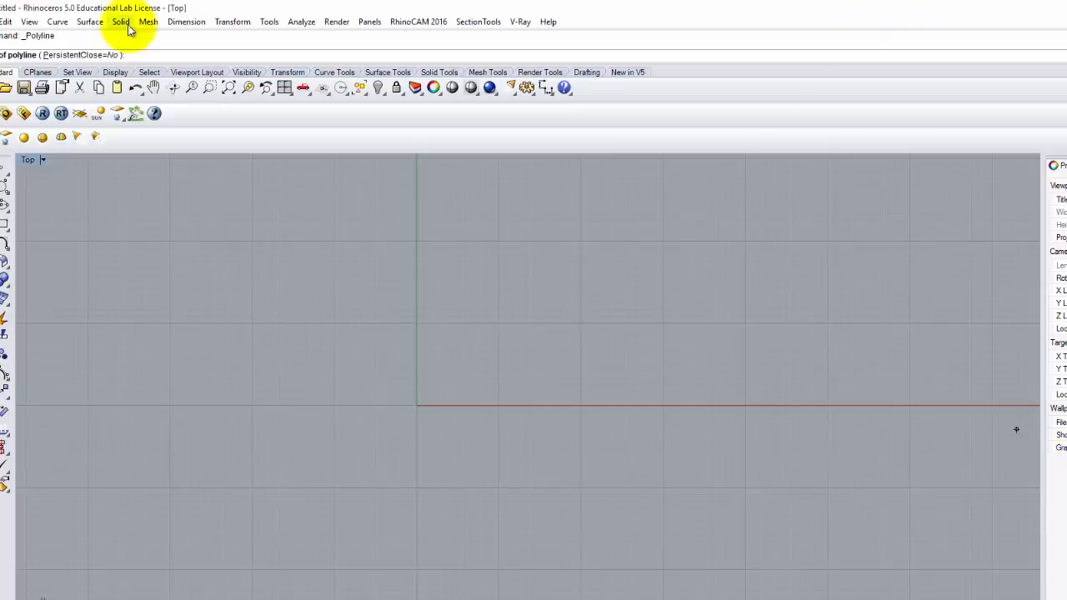
left_click(269, 22)
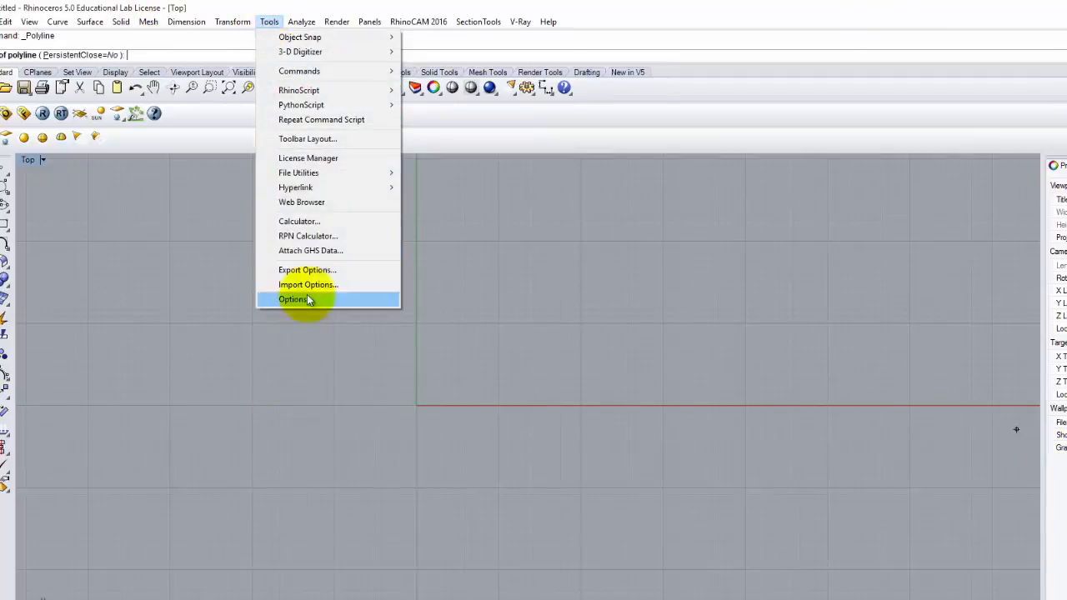
left_click(320, 141)
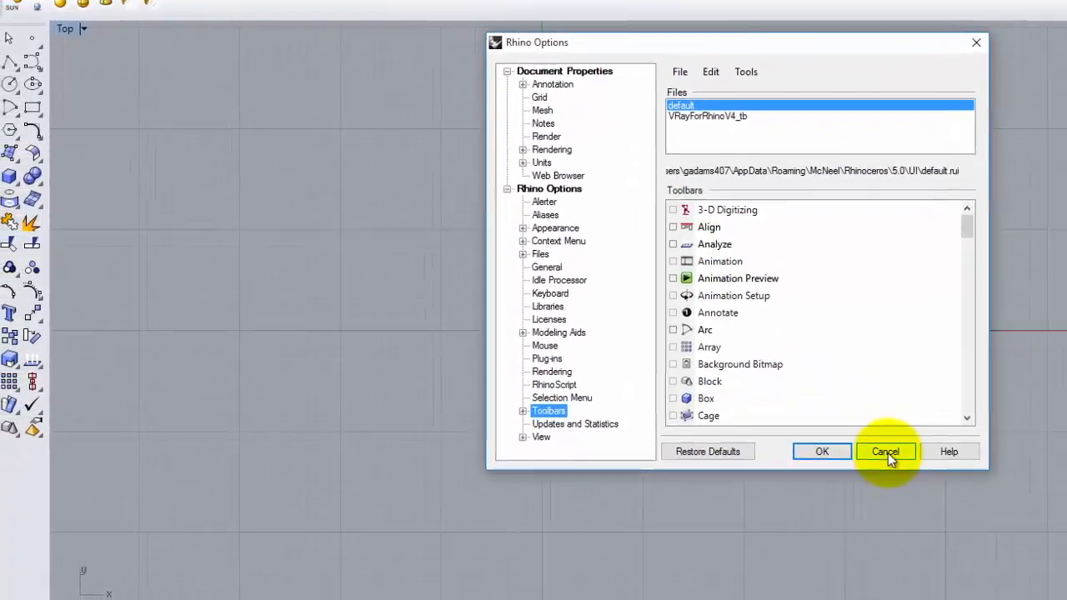
left_click(696, 504)
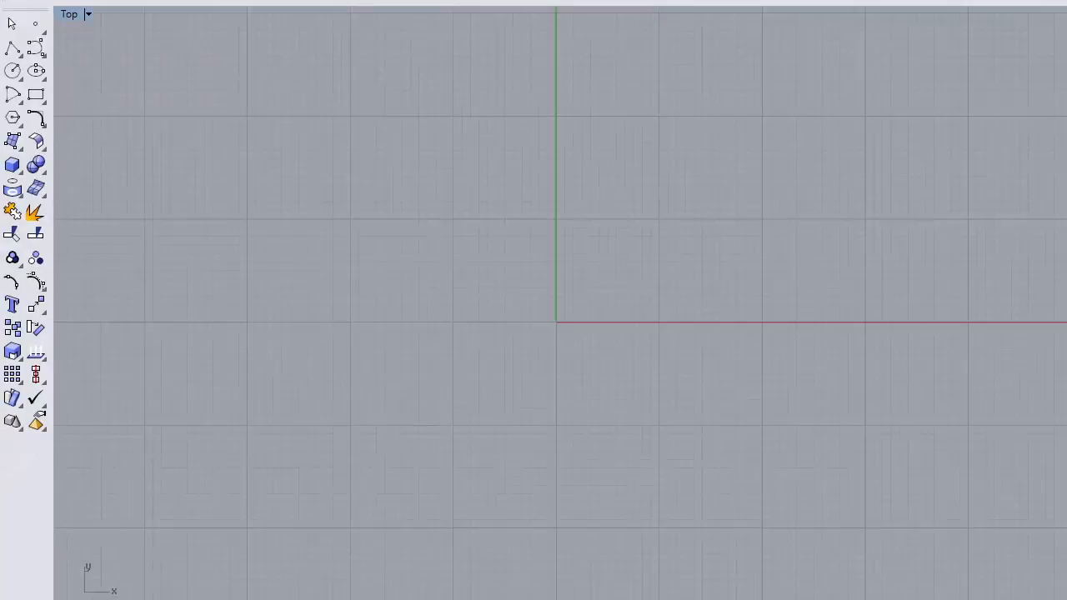
Step: Start a polyline with its first point at the origin 0,0
left_click(12, 56)
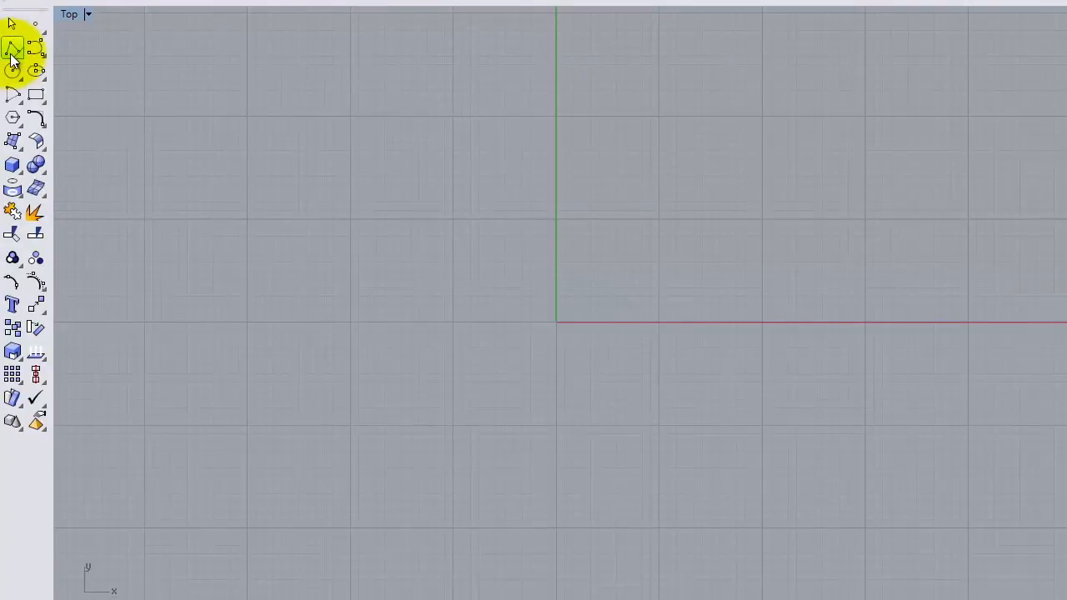
left_click(12, 57)
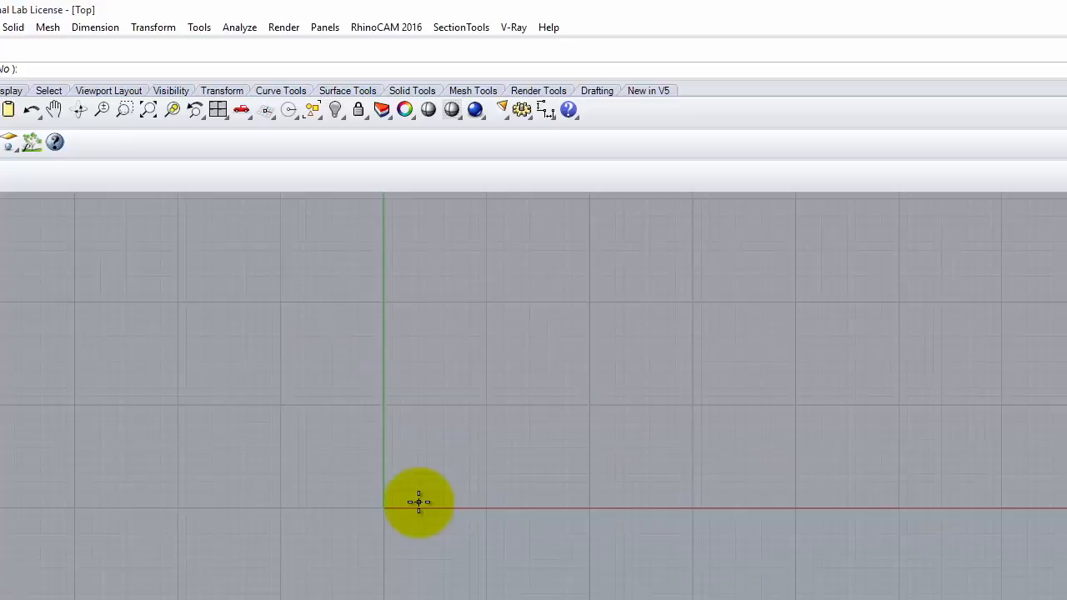
type("0,0")
key("Return")
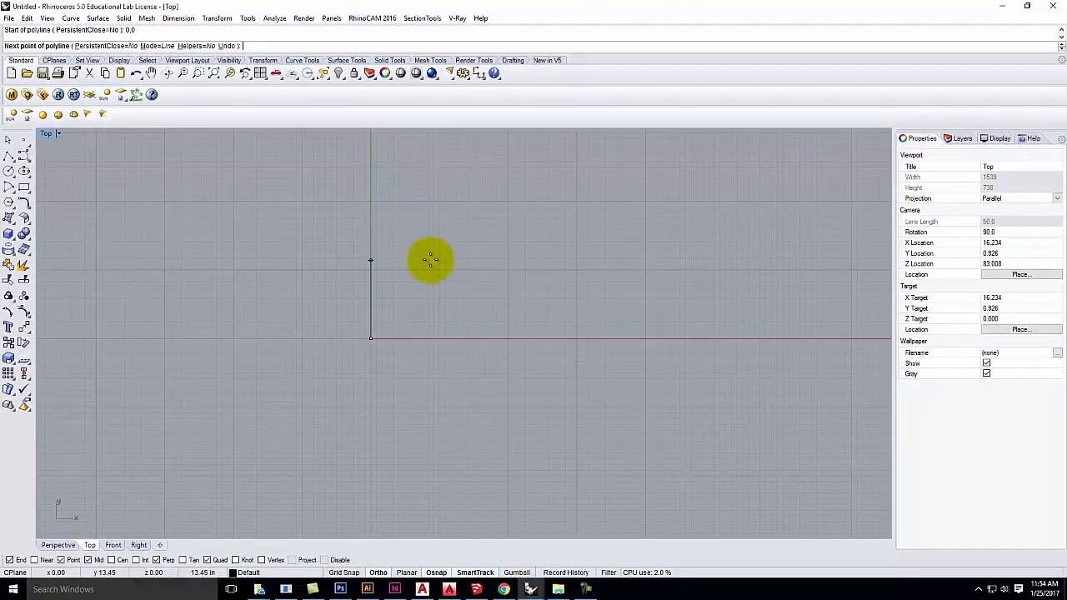
scroll(408, 308, "down", 3)
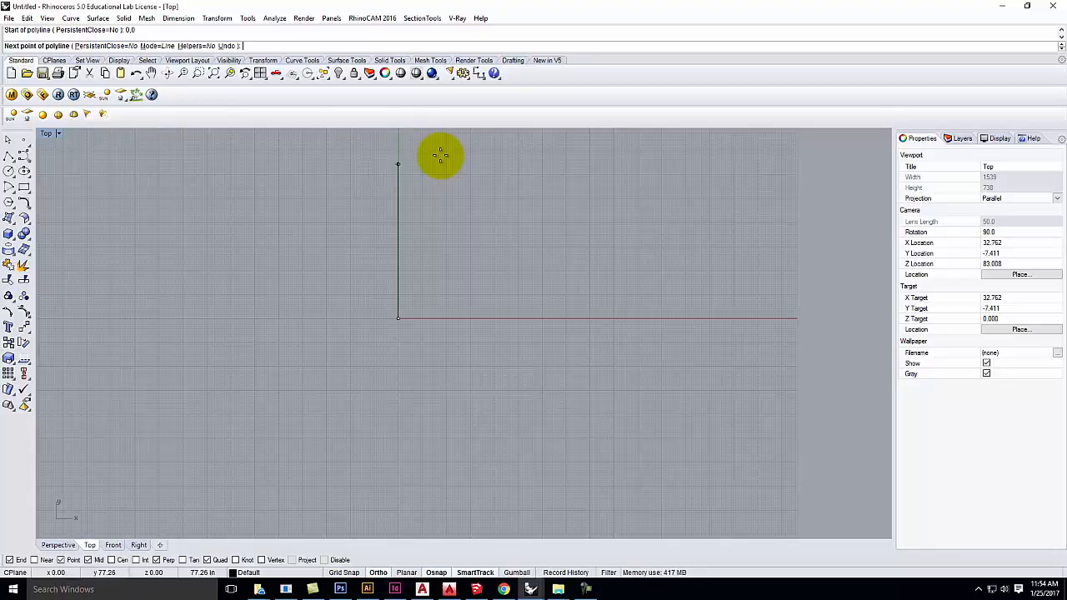
Step: Draw the first wall segment 24 feet straight up from the origin
type("0.24")
key("Return")
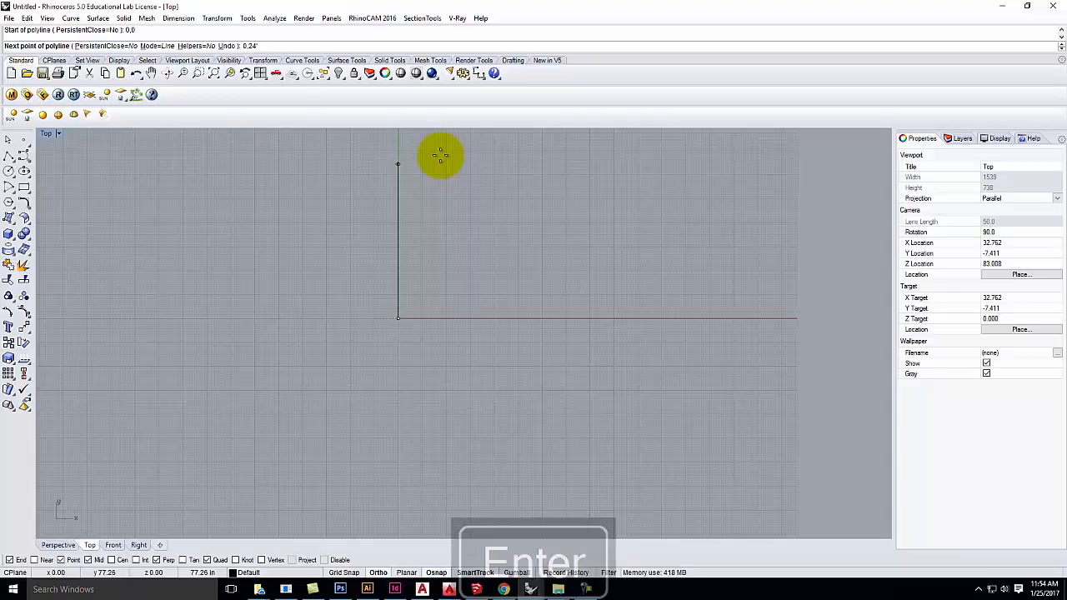
scroll(345, 433, "down", 8)
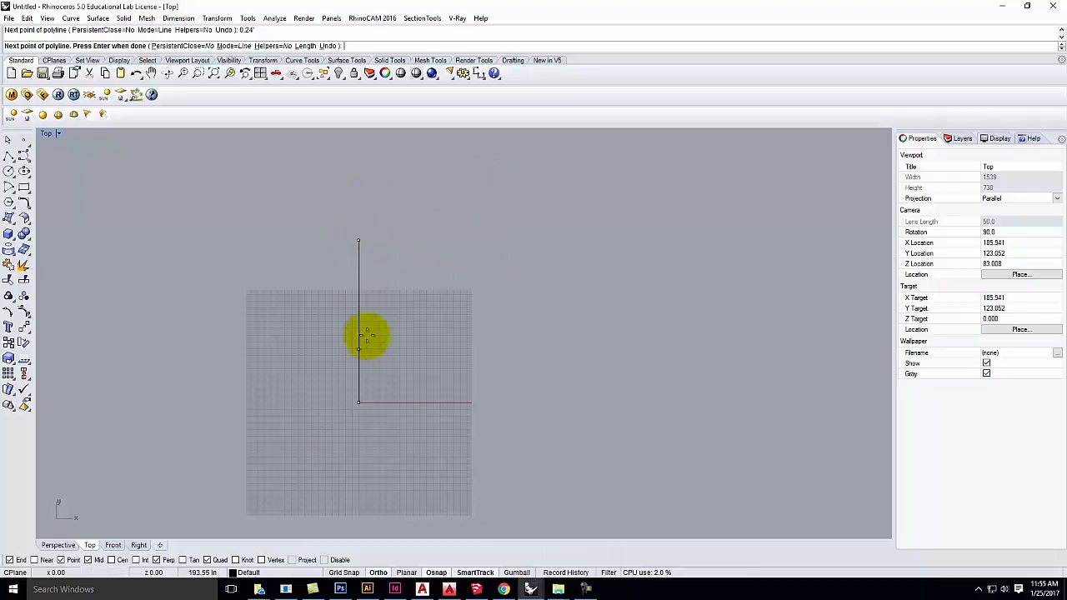
left_click(376, 271)
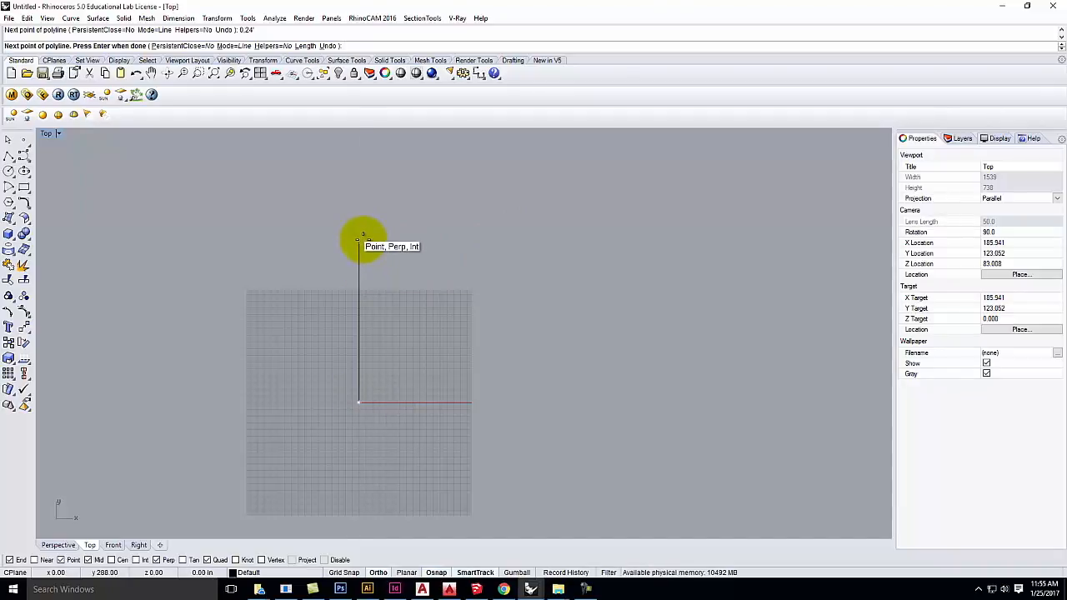
Step: Add a 12-foot top wall segment running right from the vertical wall's top
left_click(358, 241)
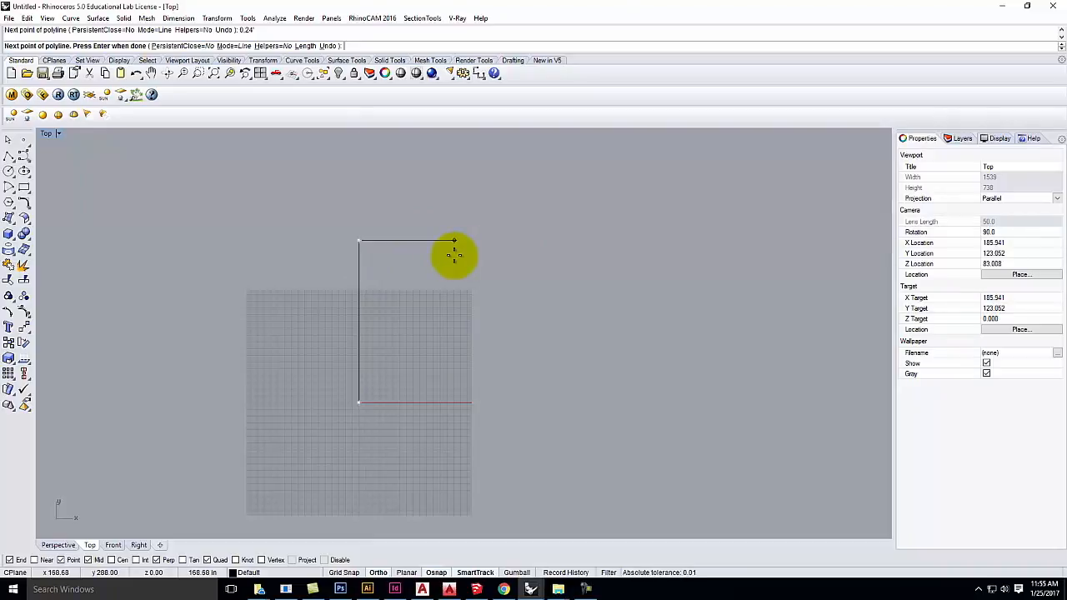
type("12',214")
key("BackSpace")
key("BackSpace")
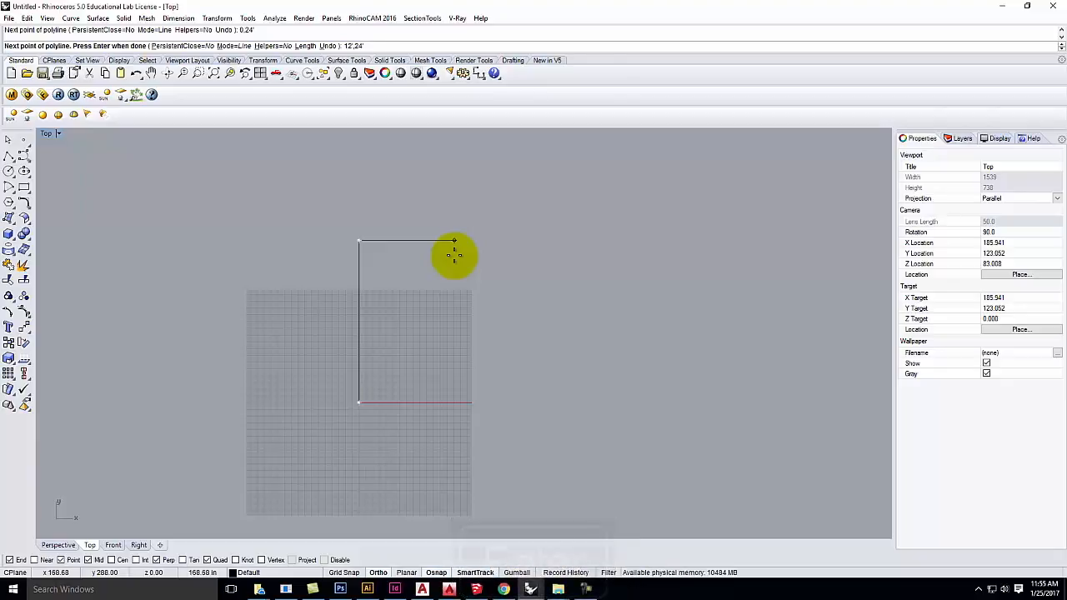
key("Return")
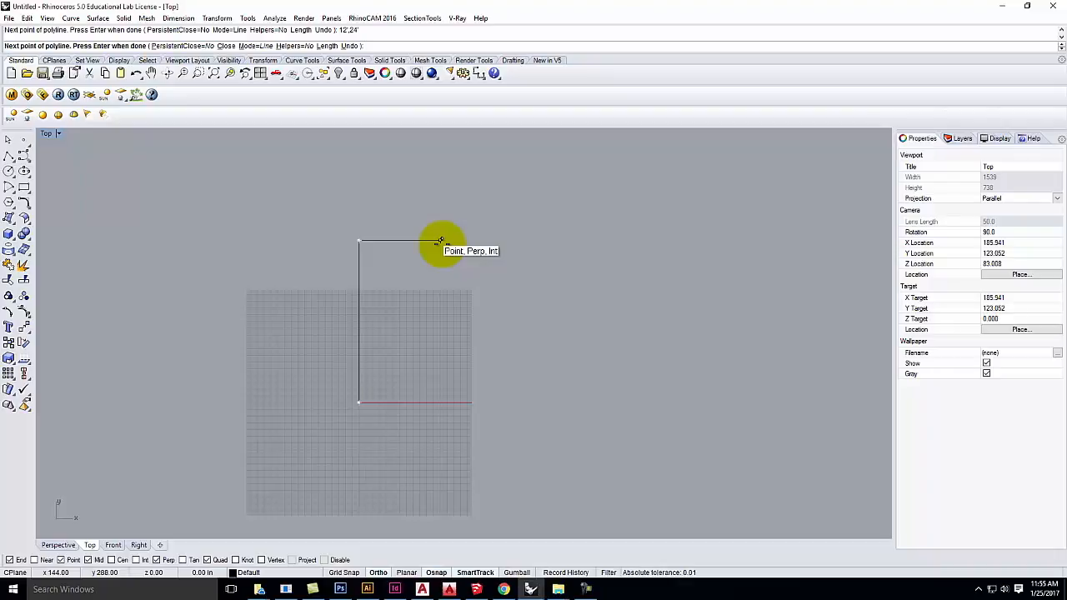
Step: Fix the top wall's end, drop 6 feet down, then run a 12-foot segment right
left_click(440, 240)
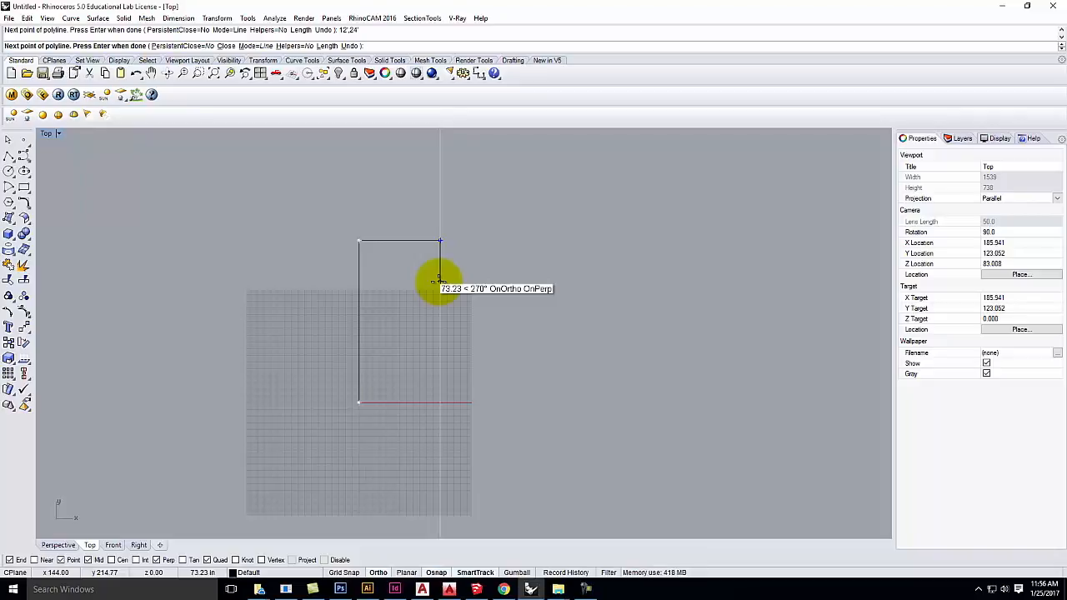
type("@0,-6")
key("Return")
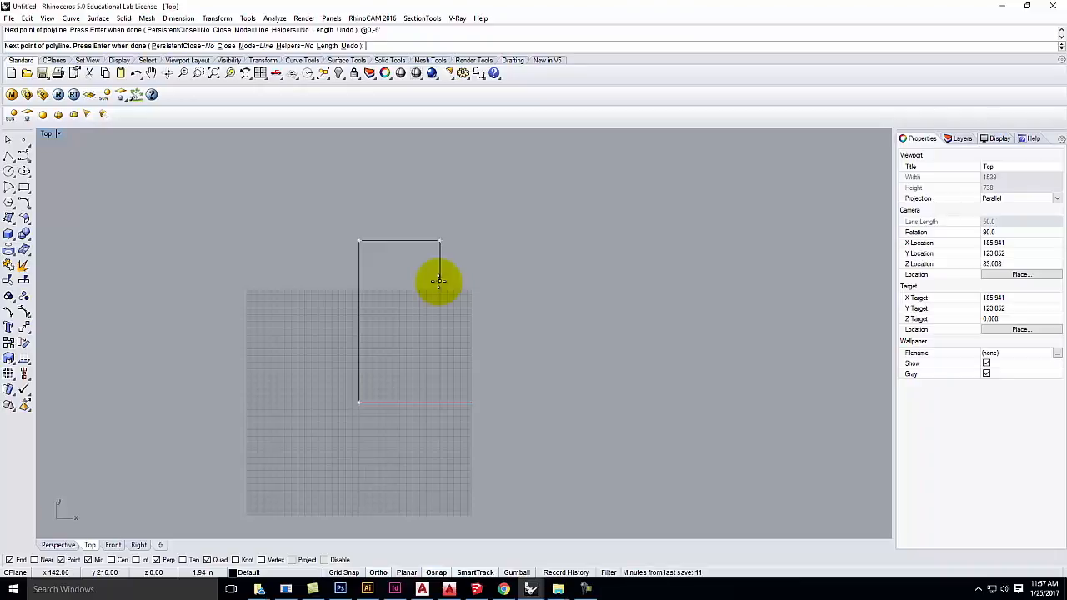
left_click(439, 280)
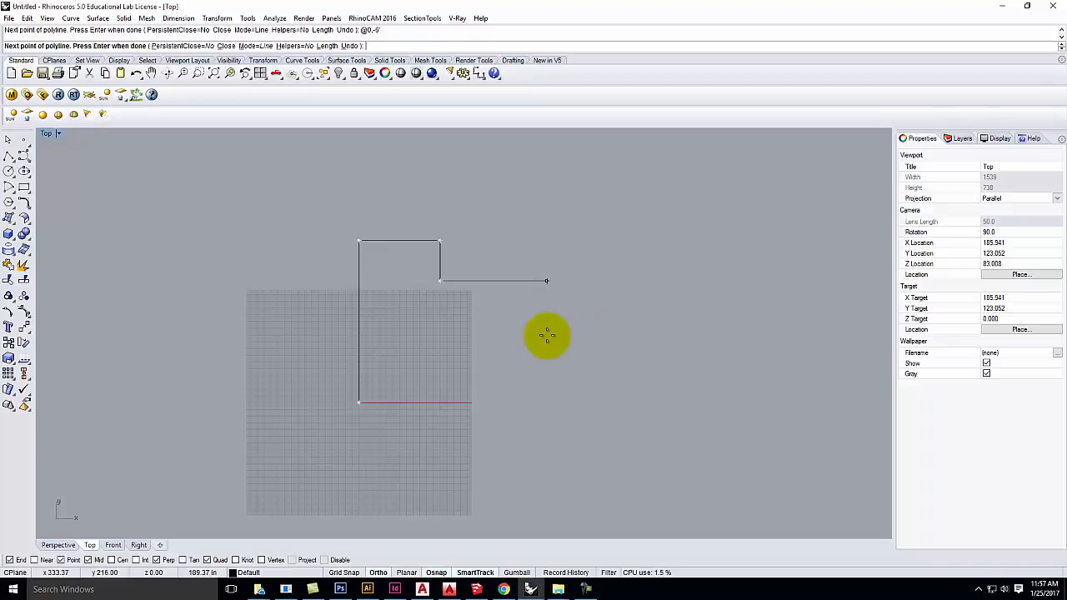
type("@")
type("12',")
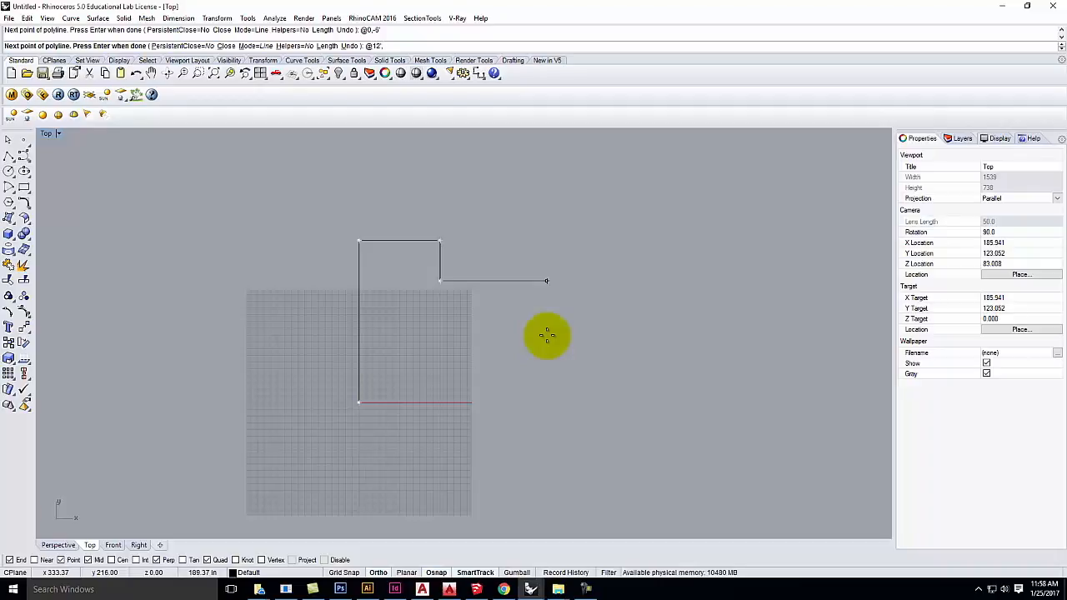
type("0")
key("Return")
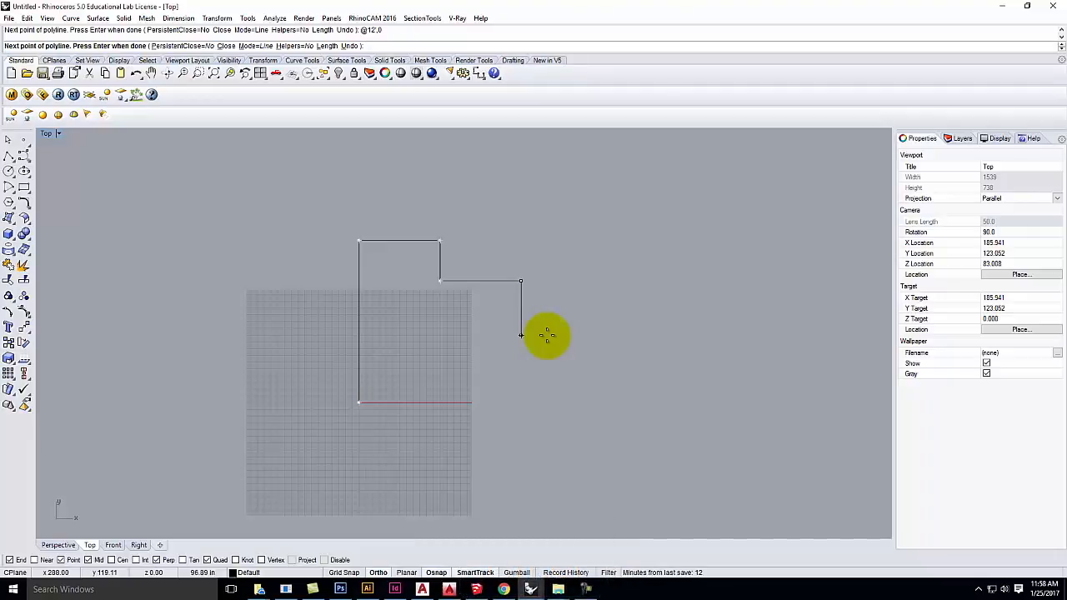
Step: Add a 12-foot drop, a 12'6 segment left and a 12-foot drop, closing at 0,0
type("@0,-12")
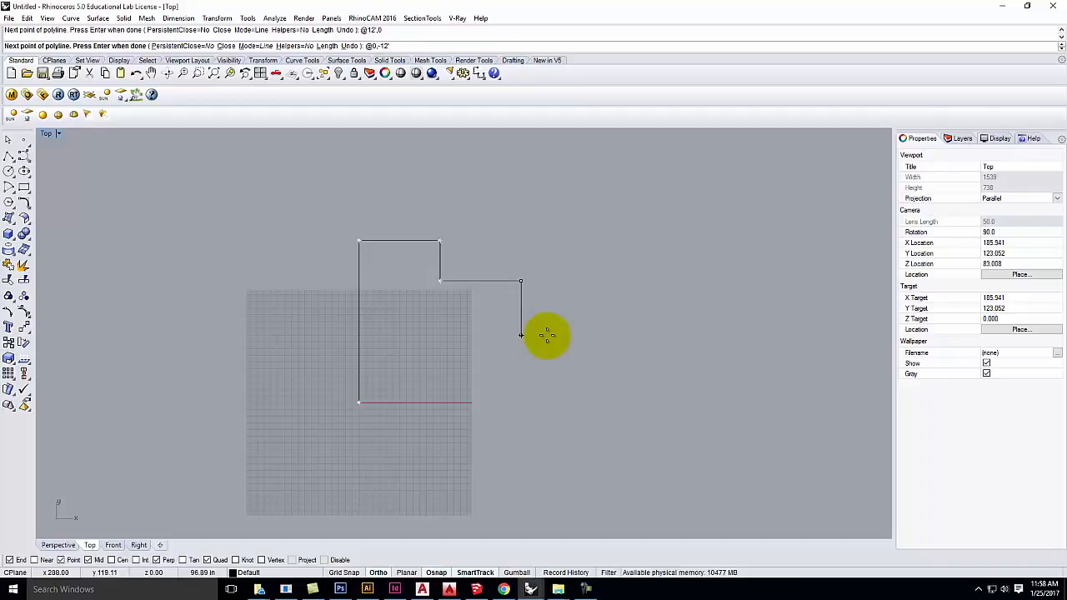
key("Return")
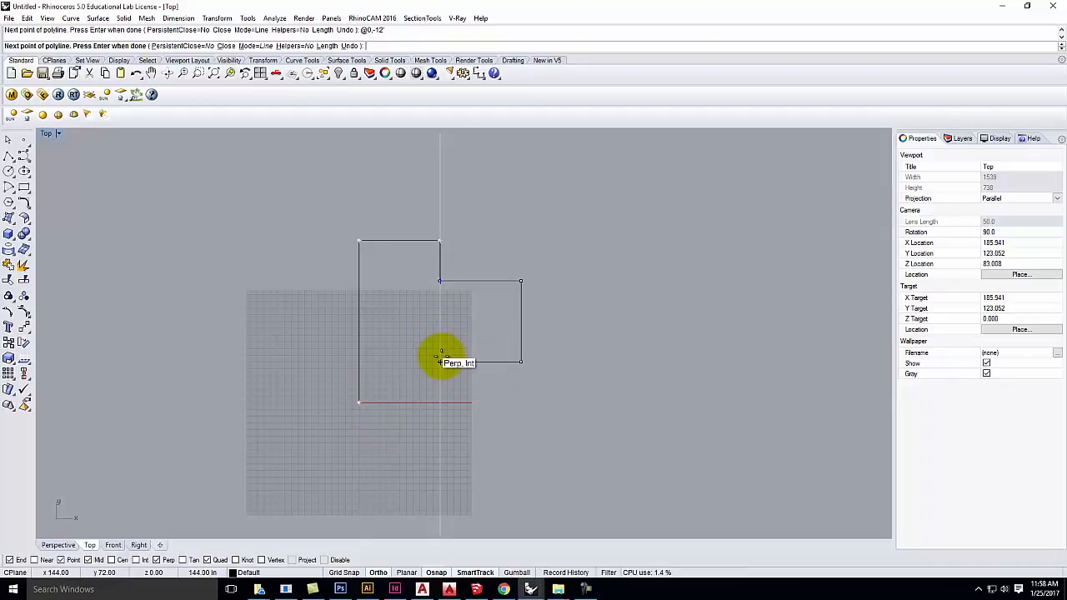
type("12'6")
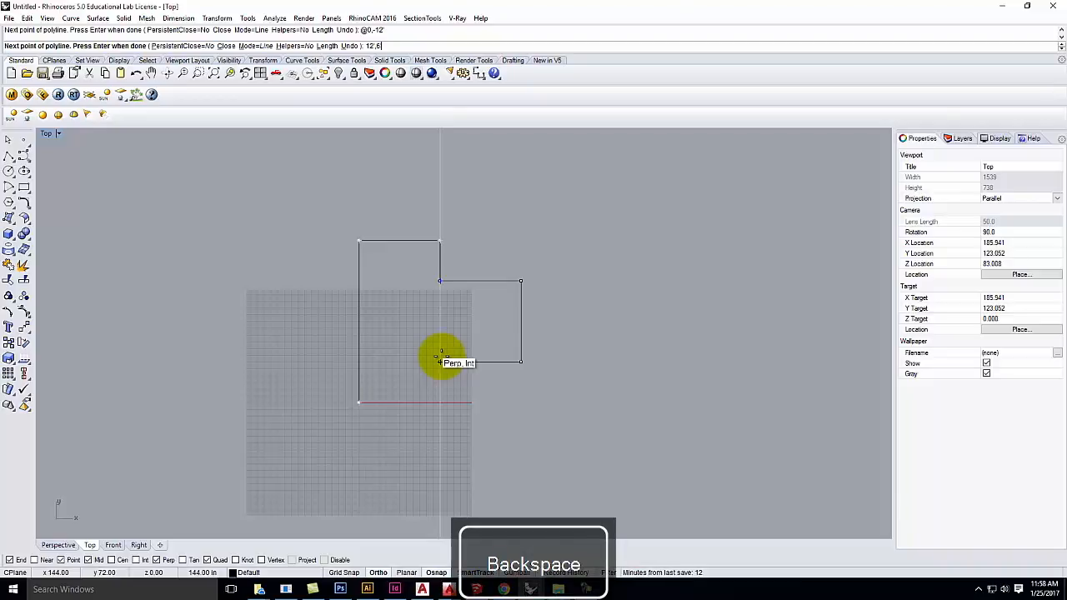
key("Return")
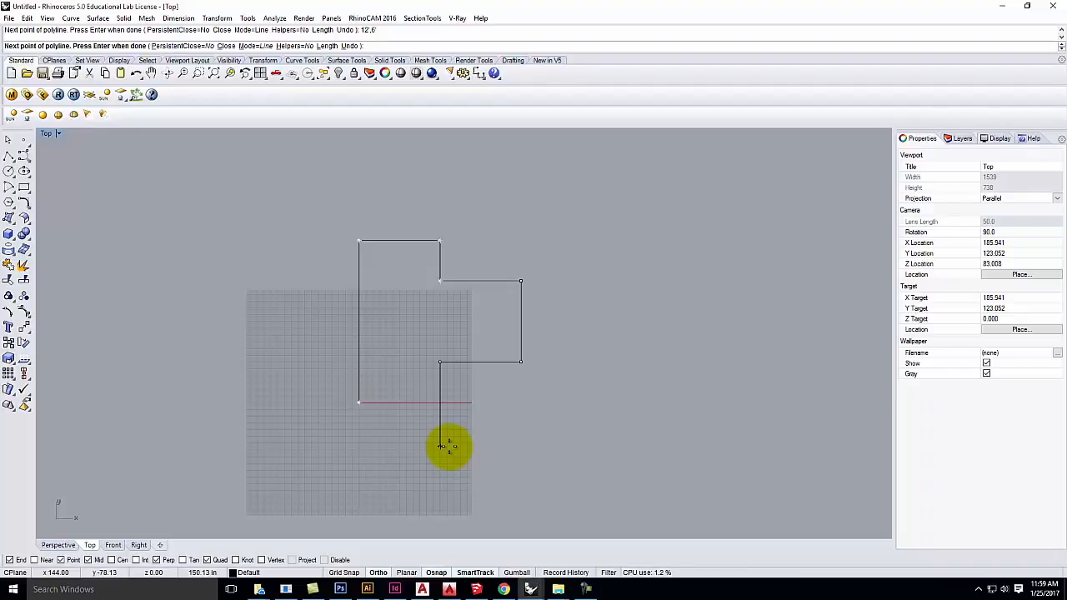
type("12'0")
key("Return")
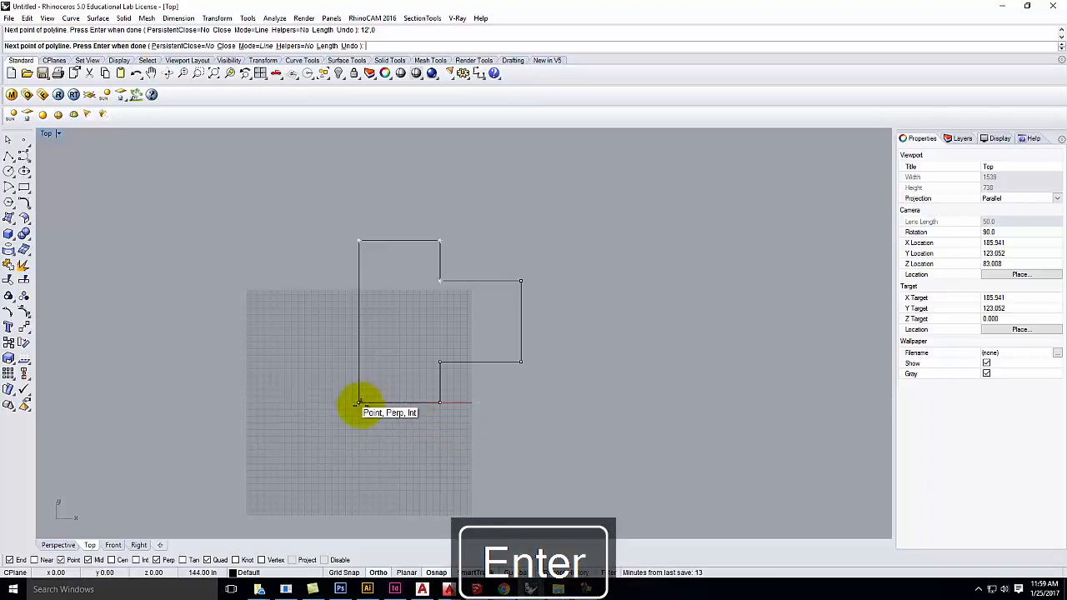
type("0,0")
key("Return")
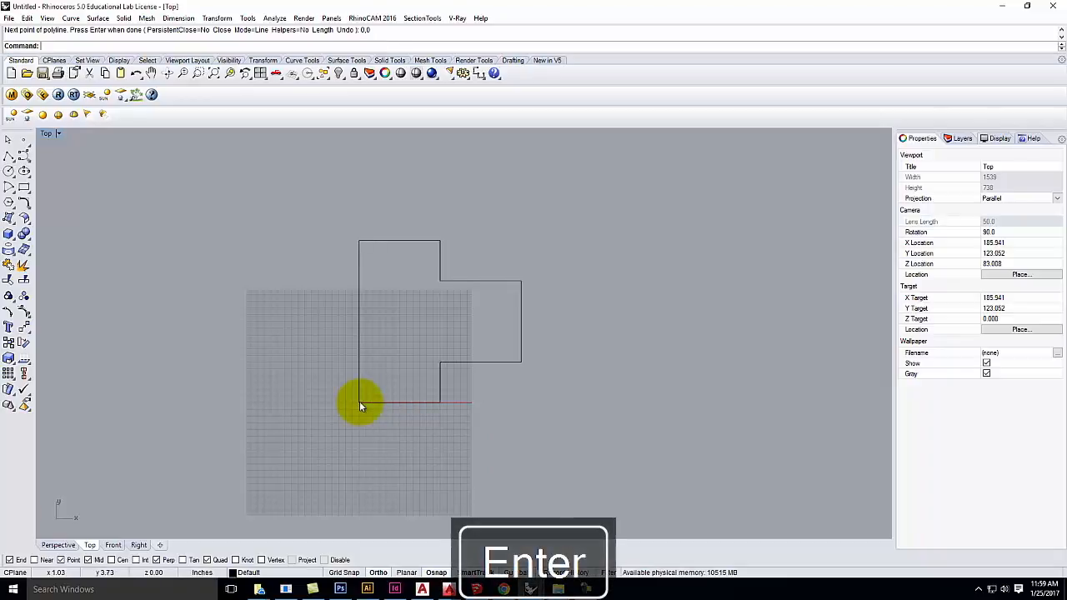
Step: Select the closed outline and start a new polyline to its right
left_click(356, 342)
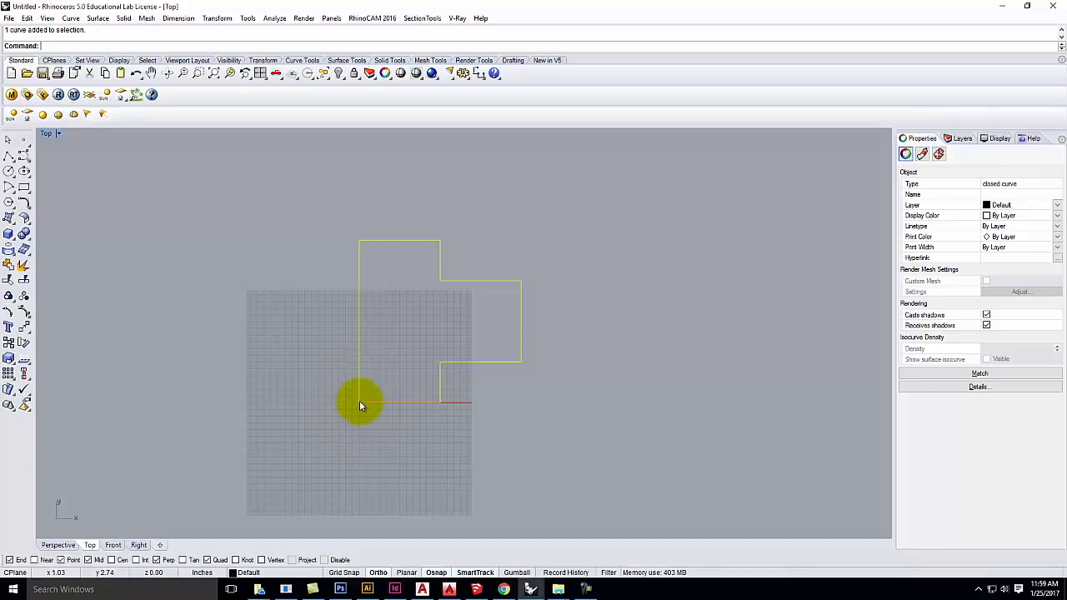
left_click(11, 160)
left_click(695, 253)
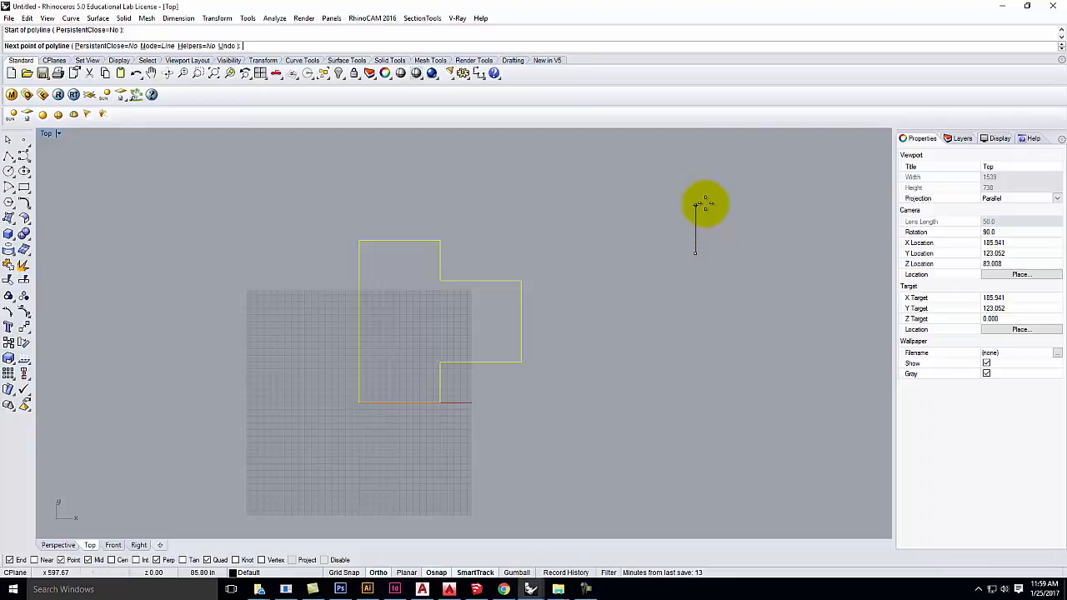
scroll(664, 219, "down", 3)
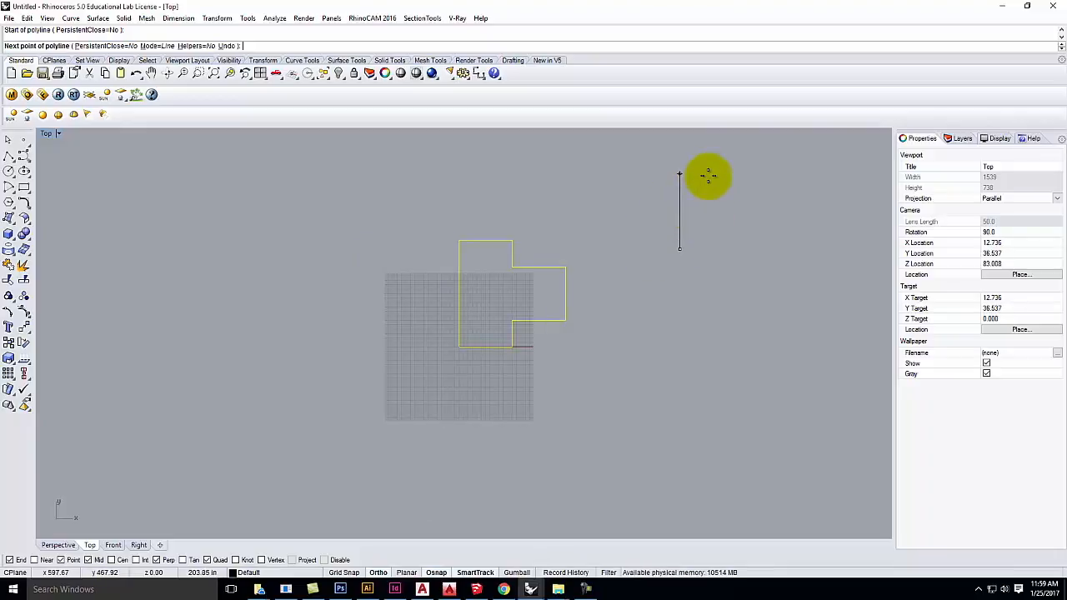
type("@0,24")
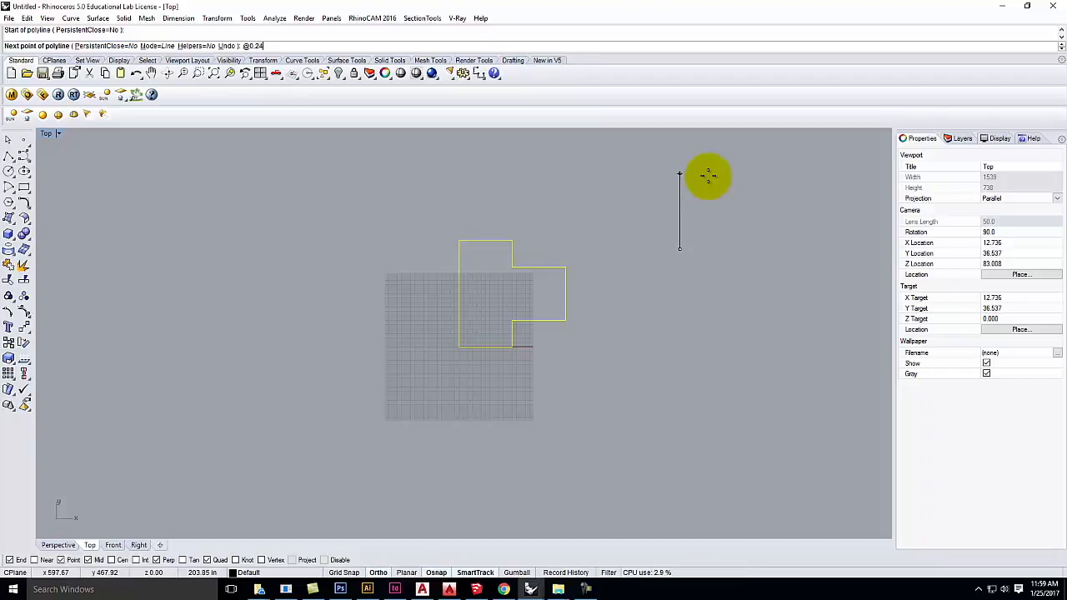
key("Return")
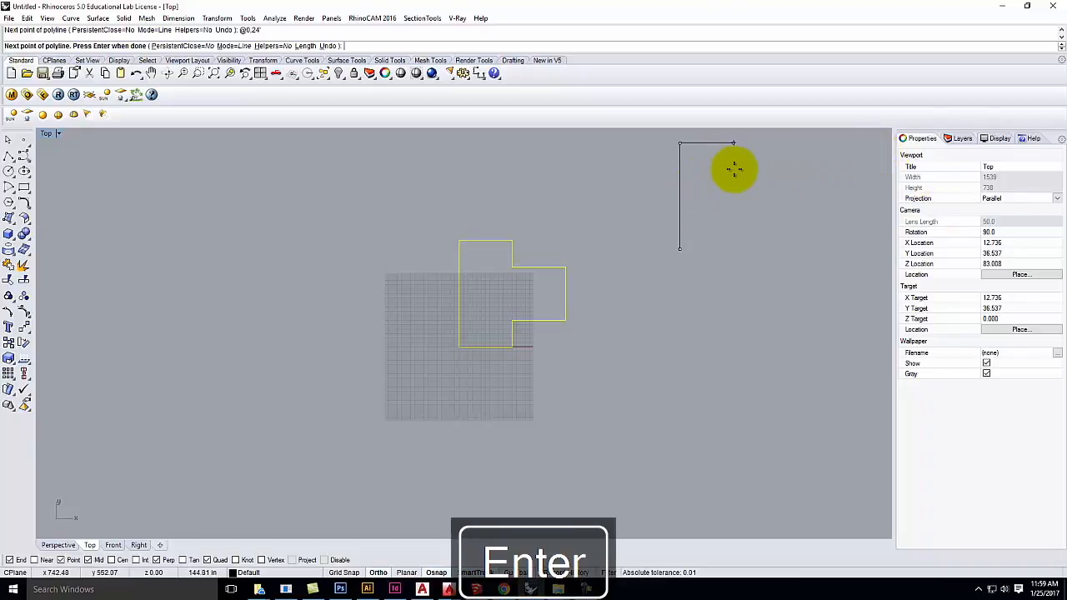
type("@12")
type(",0")
key("Return")
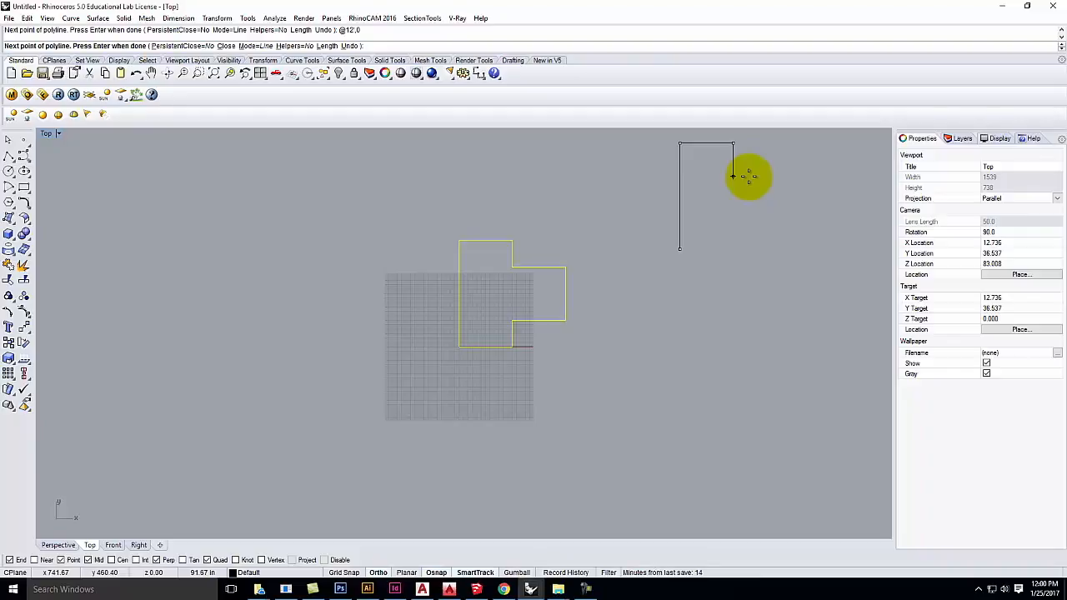
key("Return")
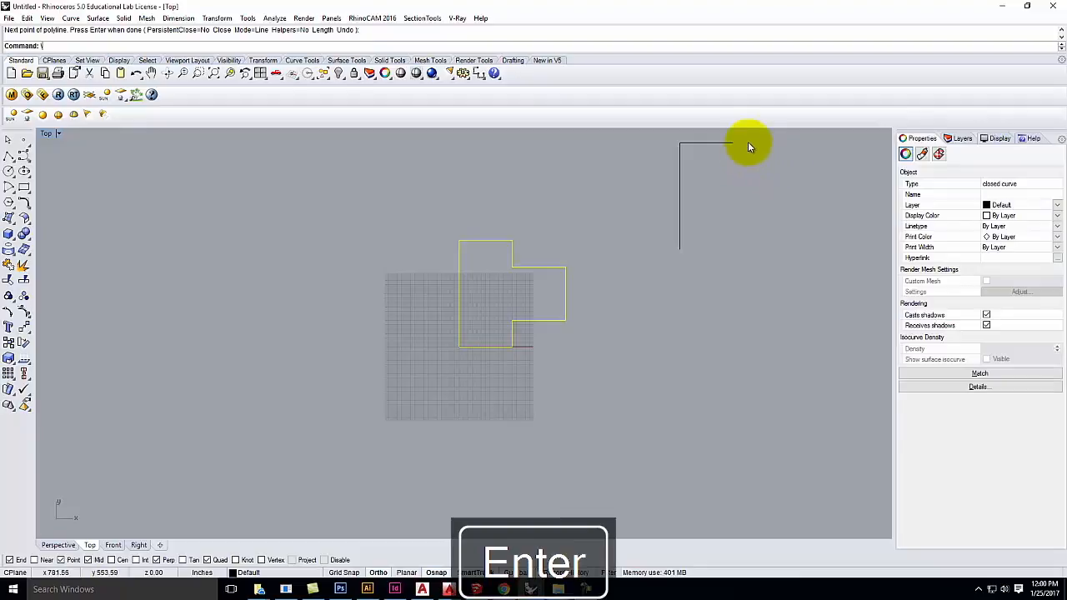
Step: Delete the open polyline and start a new outline with a 24' wall running upward
left_click(710, 142)
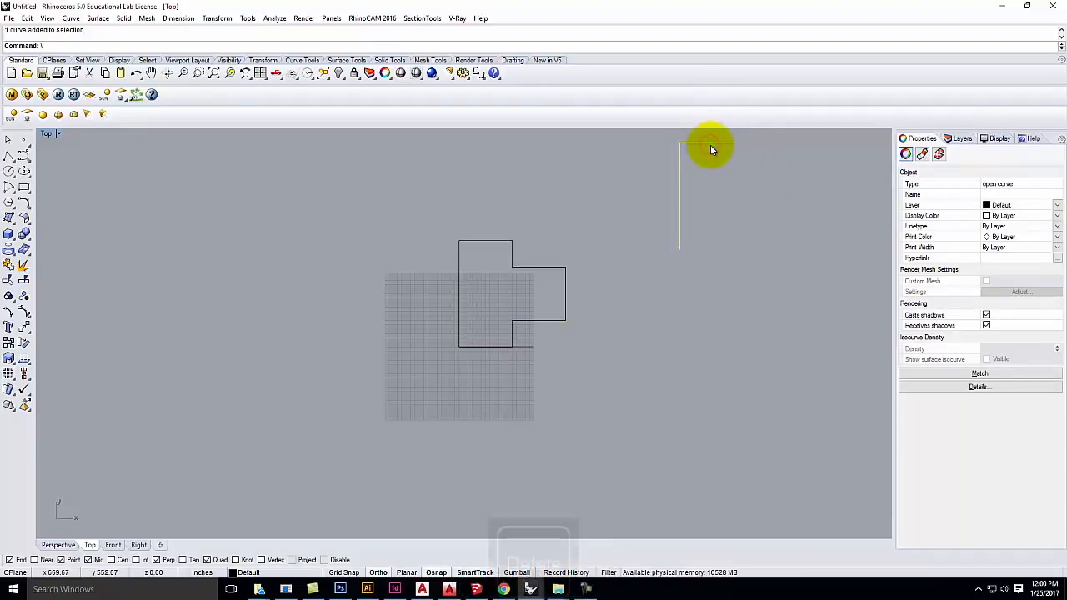
key("Delete")
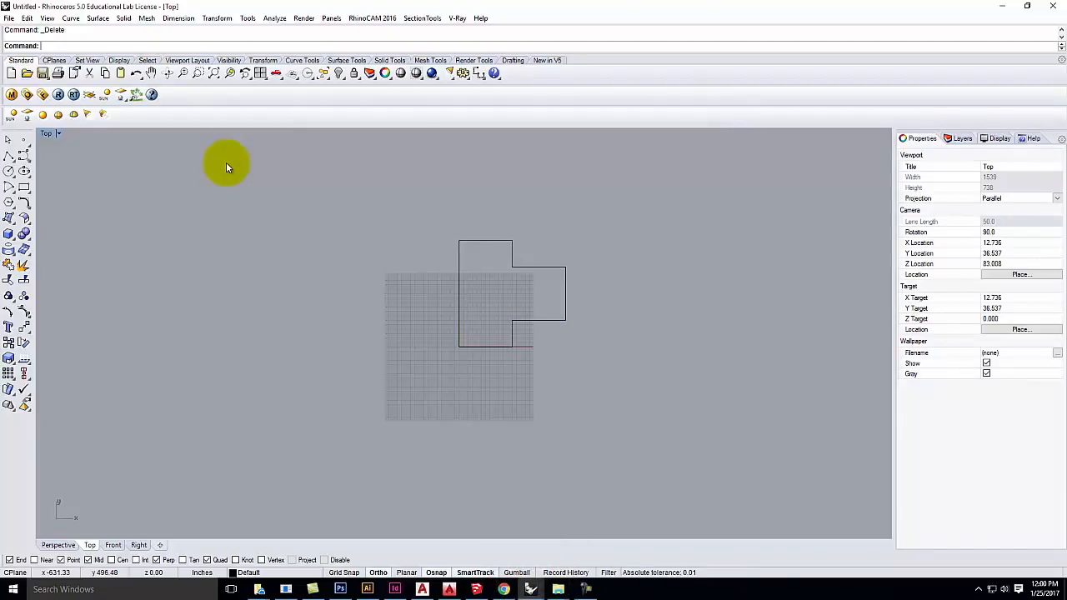
left_click(8, 157)
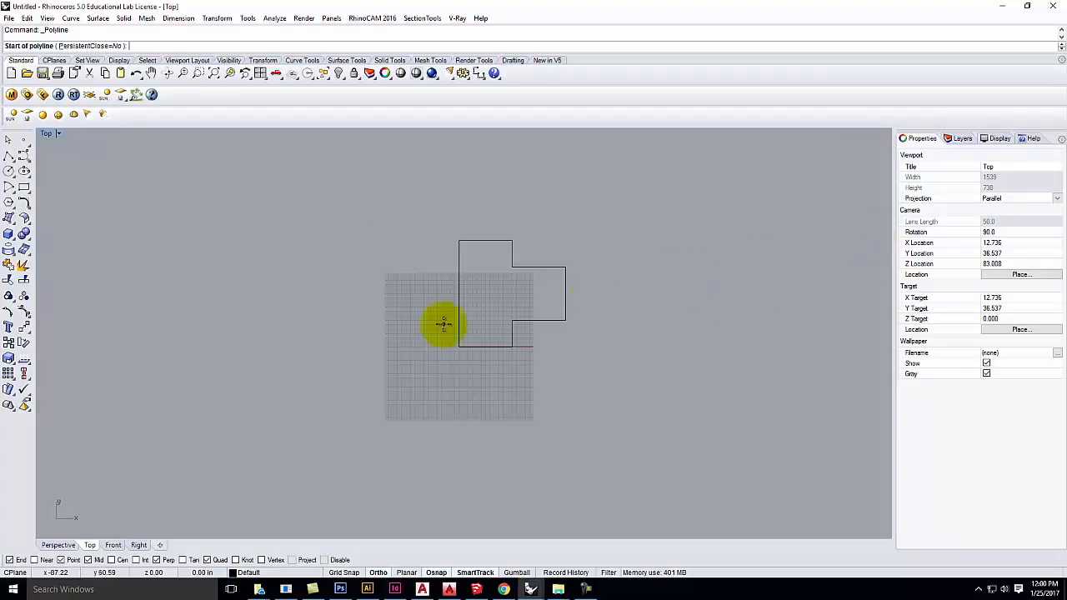
scroll(258, 364, "down", 3)
scroll(521, 314, "up", 2)
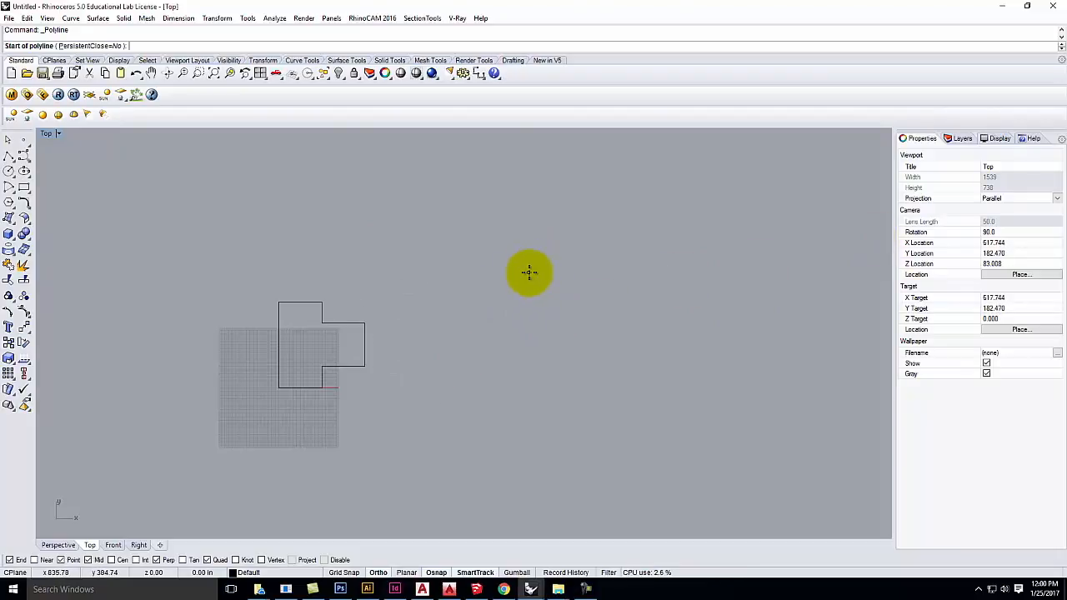
left_click(455, 372)
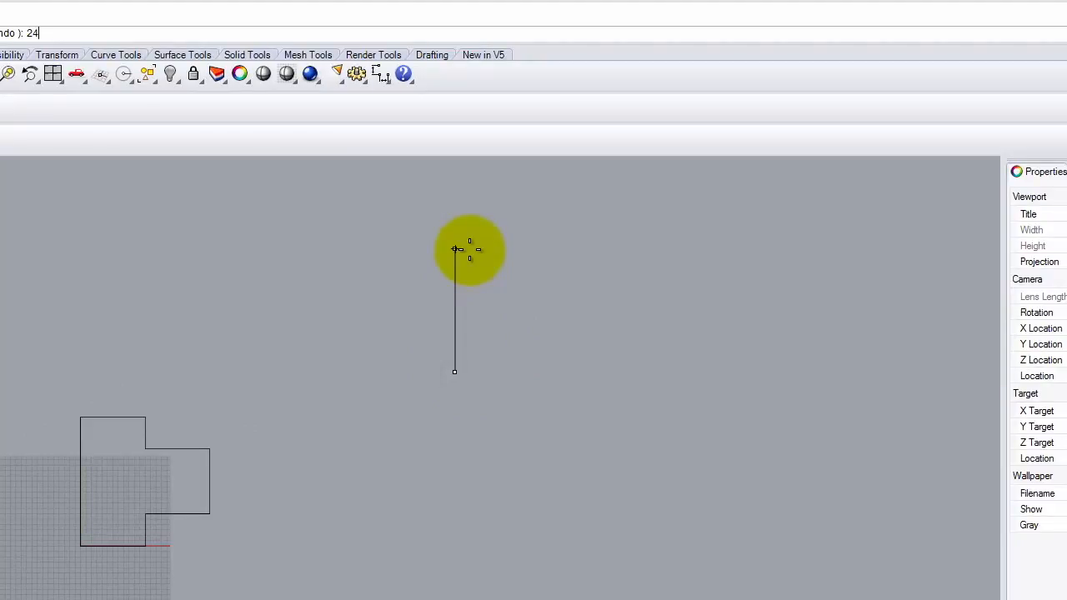
key("Return")
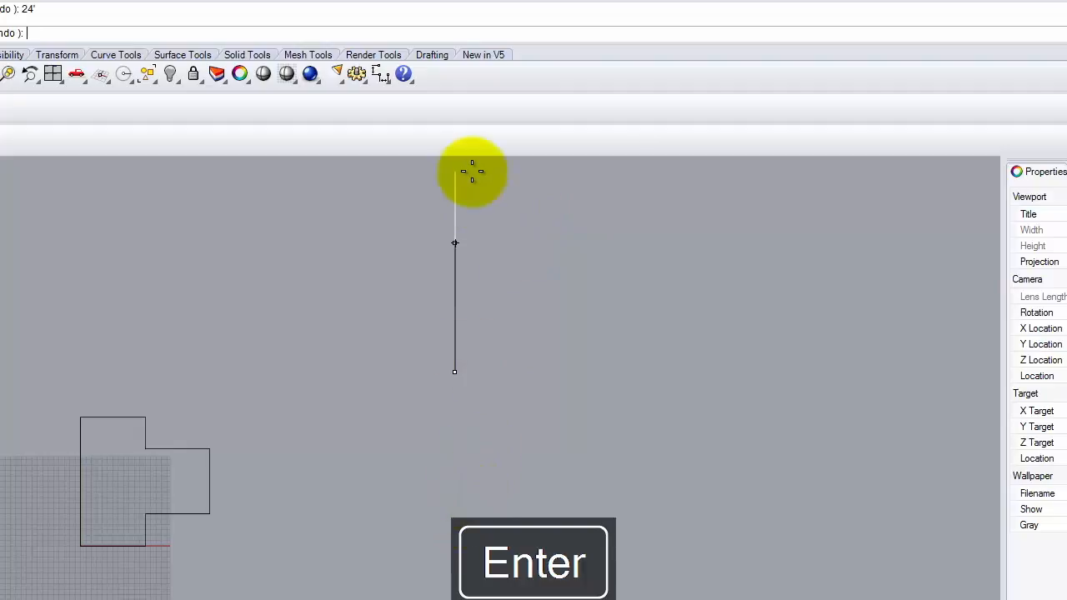
left_click(455, 209)
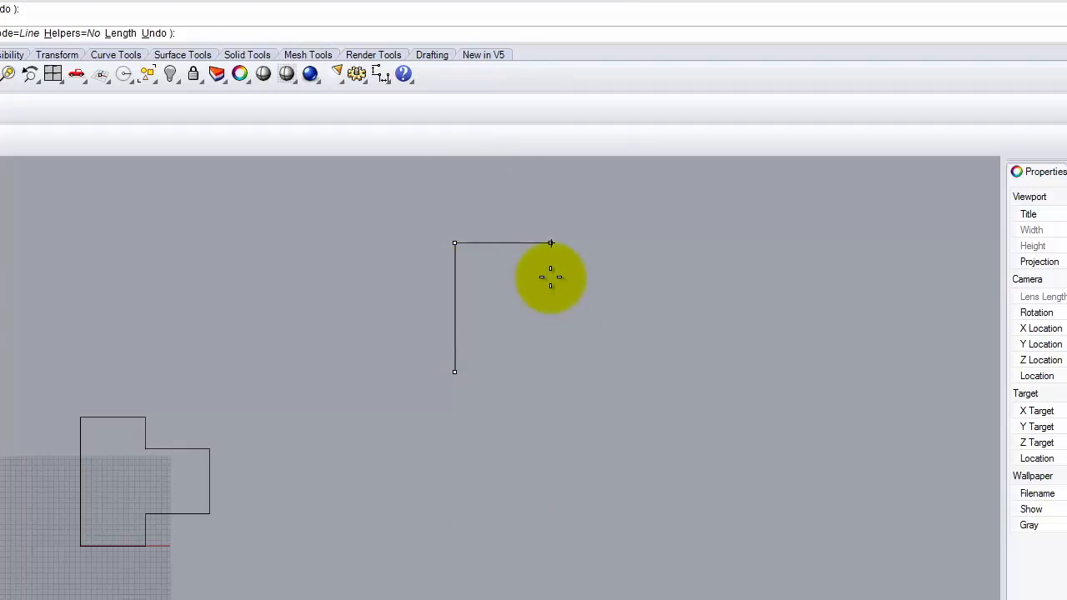
Step: Add the 12' segment, a 6' segment down and a 12' segment right
type("12'")
key("Return")
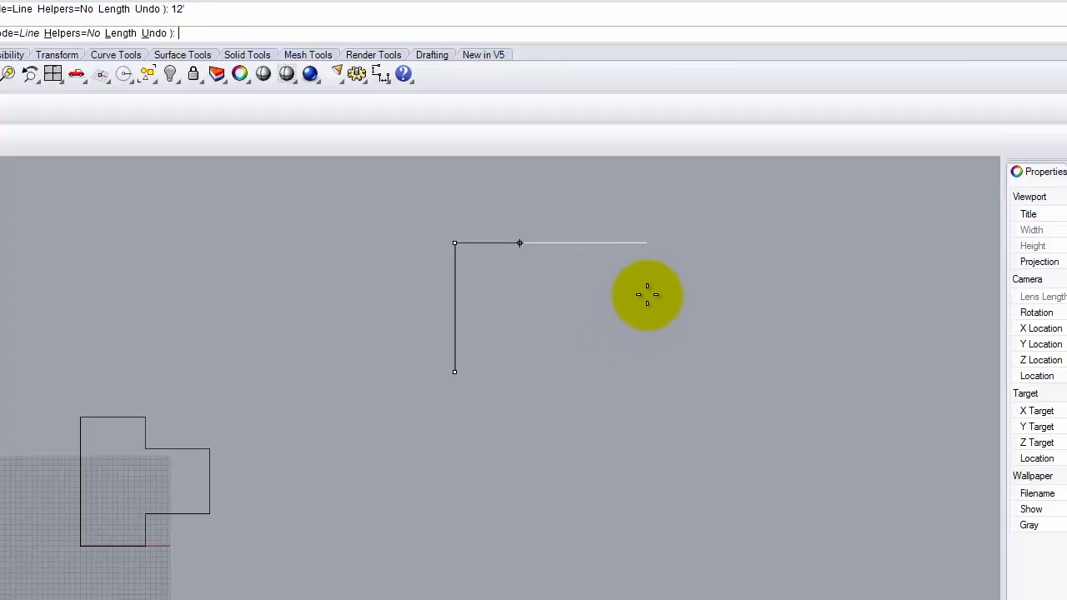
type("6")
key("Return")
left_click(571, 475)
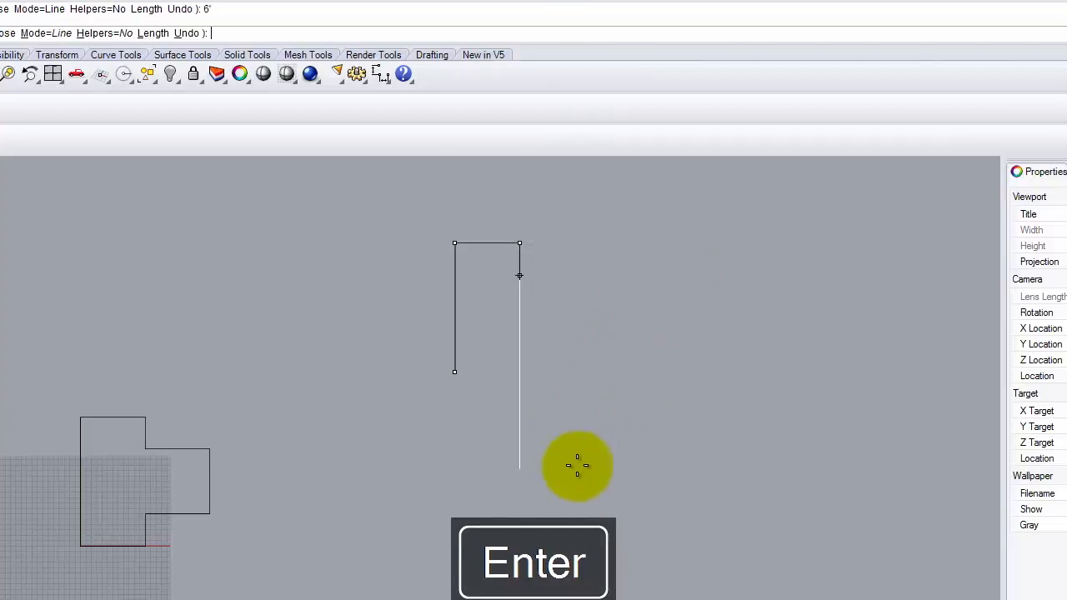
type("12")
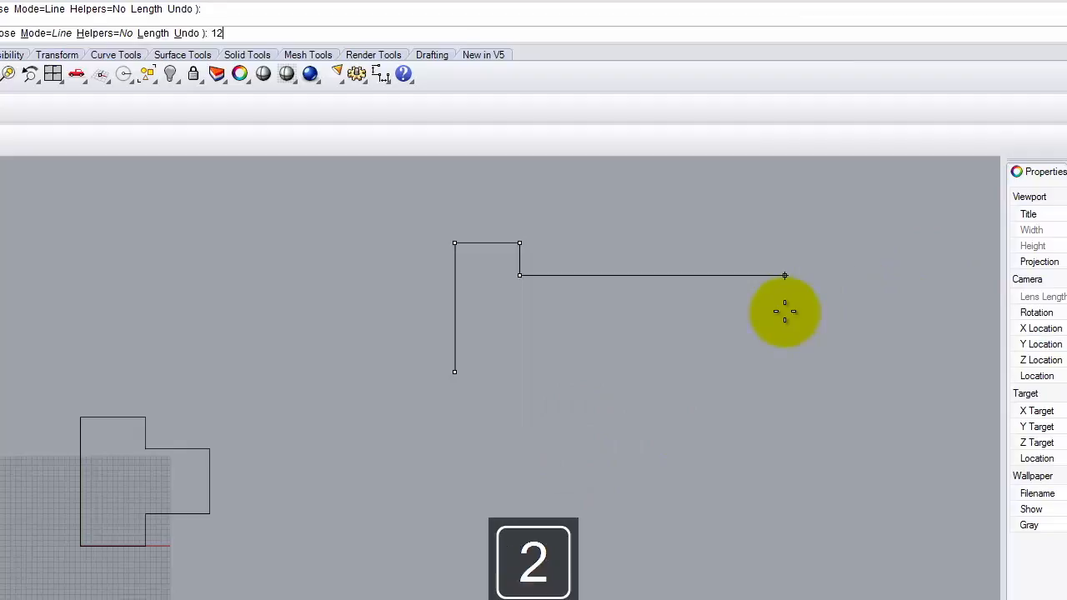
key("Return")
left_click(780, 310)
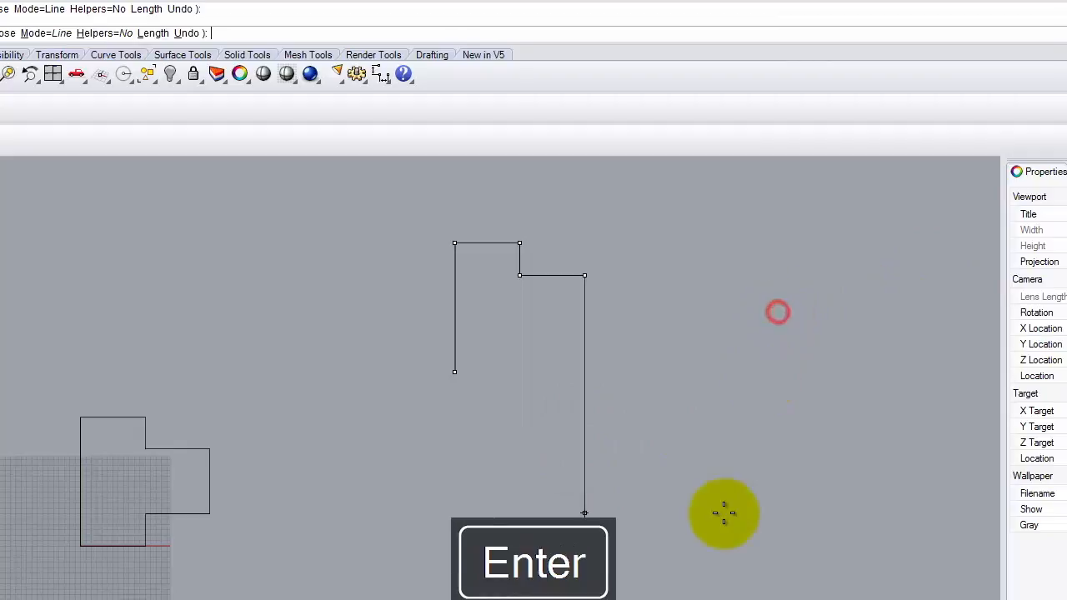
Step: Add 12' down, 12' left and 6' down segments, closing the outline at its start
type("12")
key("Return")
left_click(719, 515)
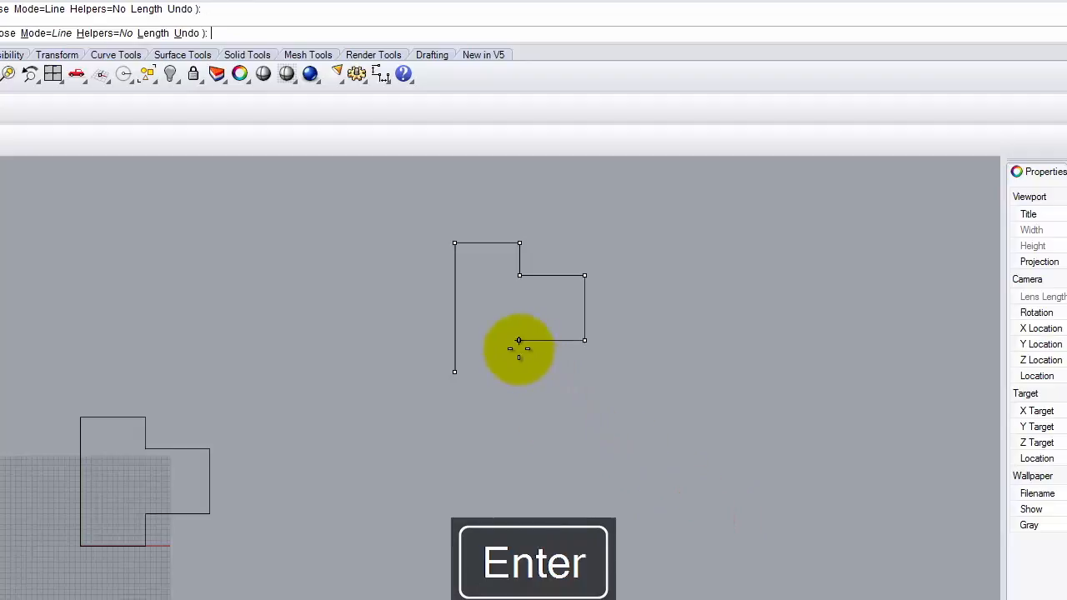
type("12")
key("Return")
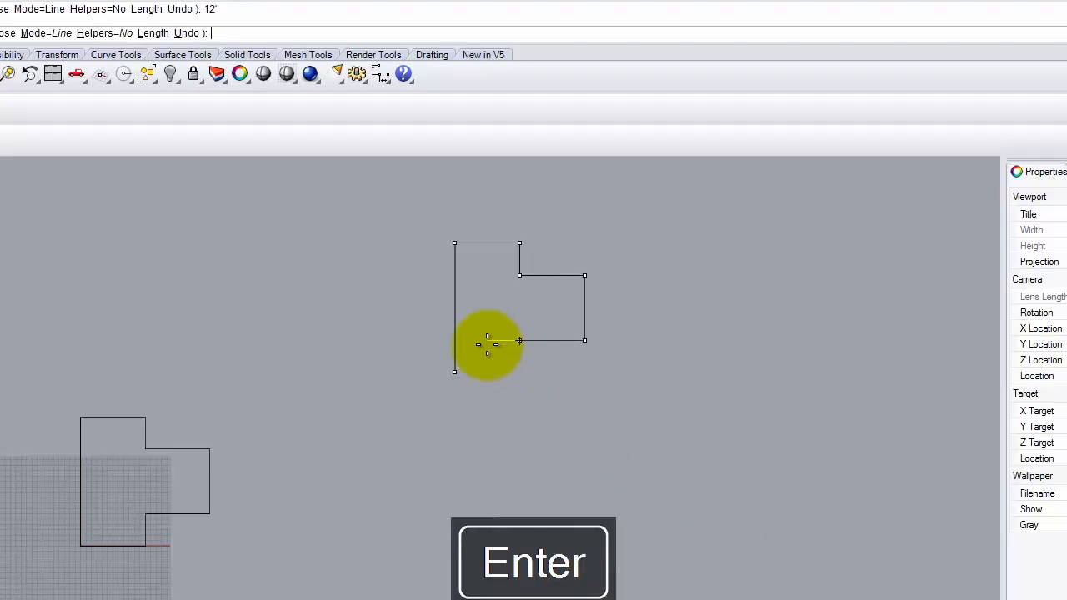
left_click(487, 344)
type("6")
key("Return")
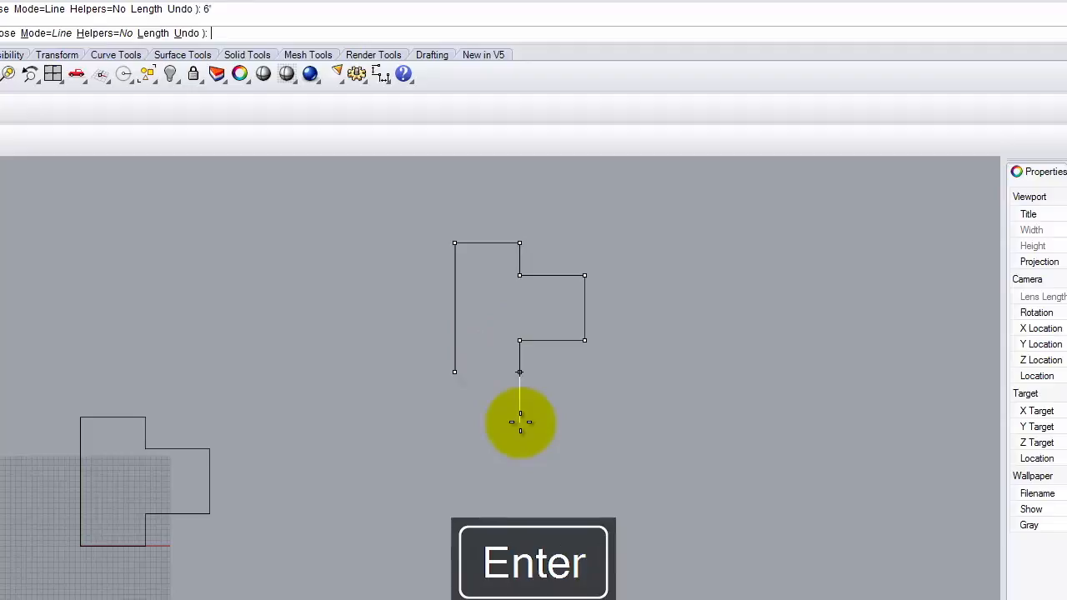
left_click(489, 424)
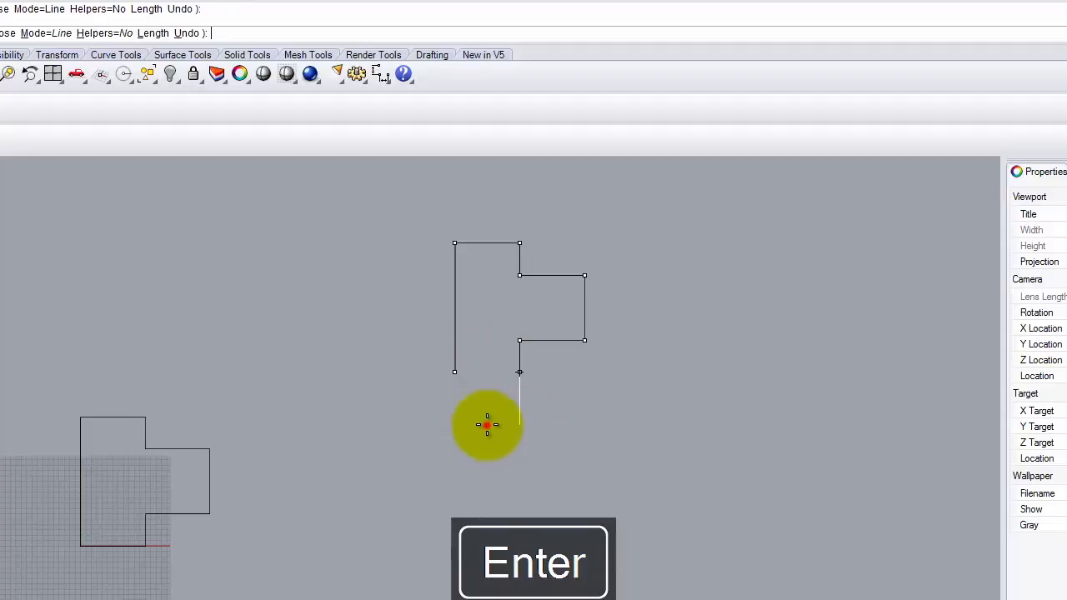
left_click(452, 371)
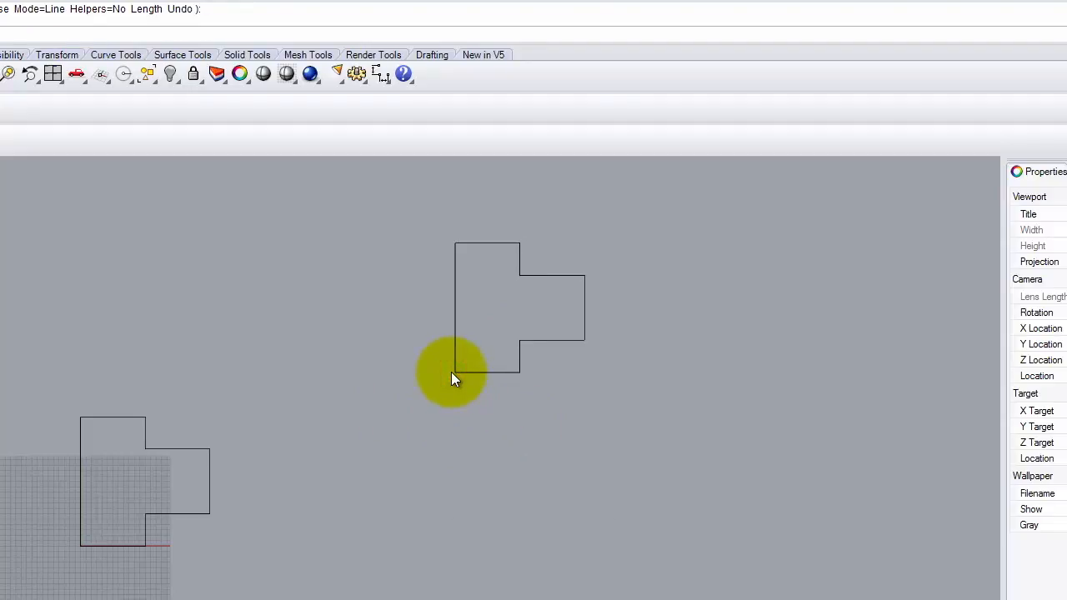
Step: Delete both stepped outlines and restart a polyline with a 24-long vertical wall
left_click_drag(702, 218, 67, 583)
key("Delete")
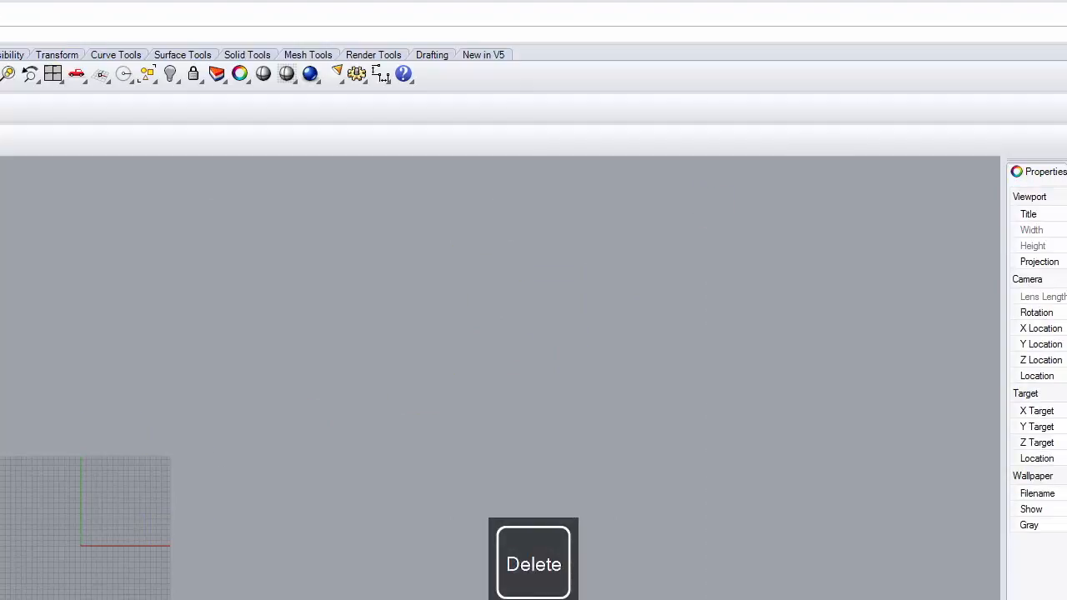
right_click(394, 435)
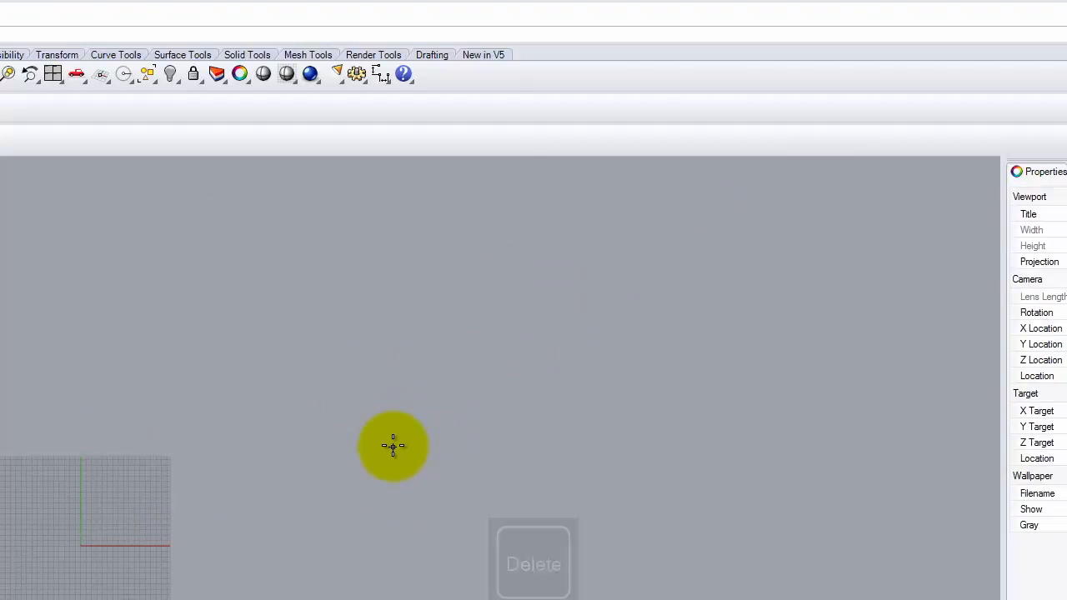
left_click(396, 451)
type("24")
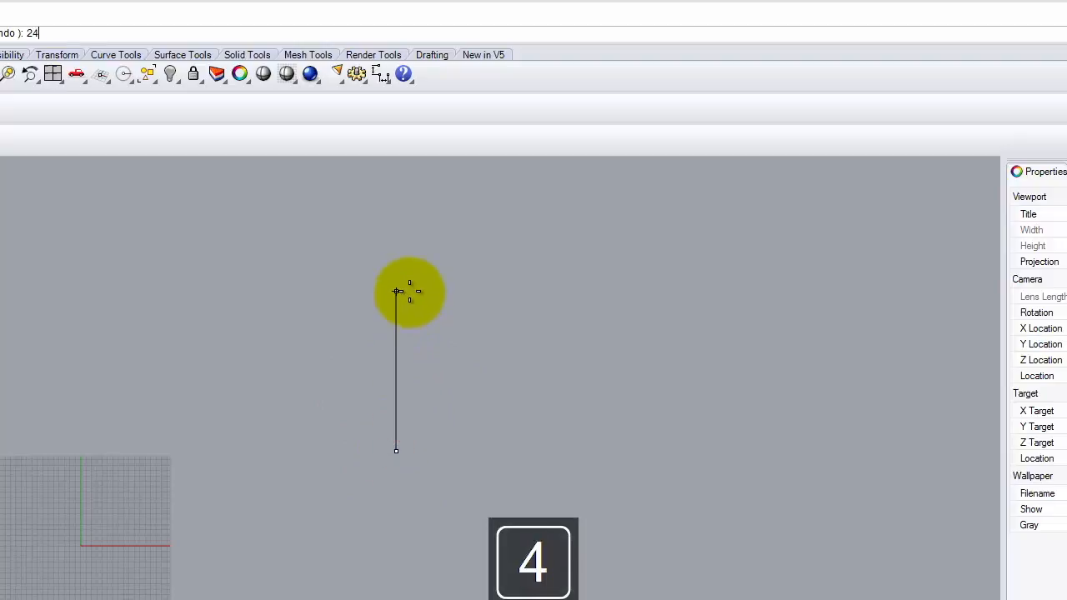
key("Return")
left_click(404, 275)
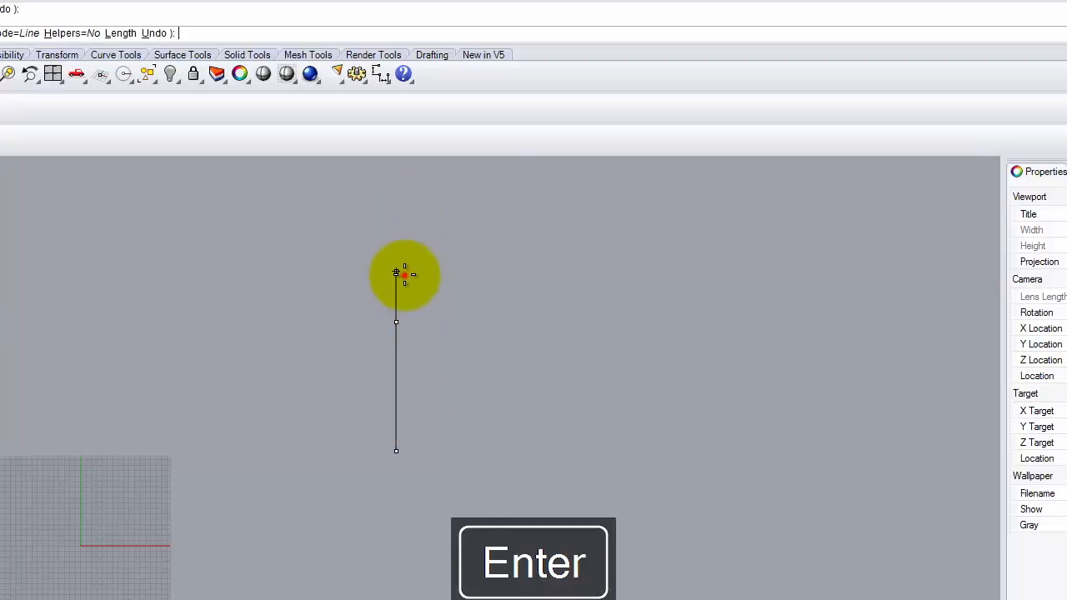
Step: Add the 12-long top wall, a 6-long step down and a 12-long wall right
type("12")
key("Return")
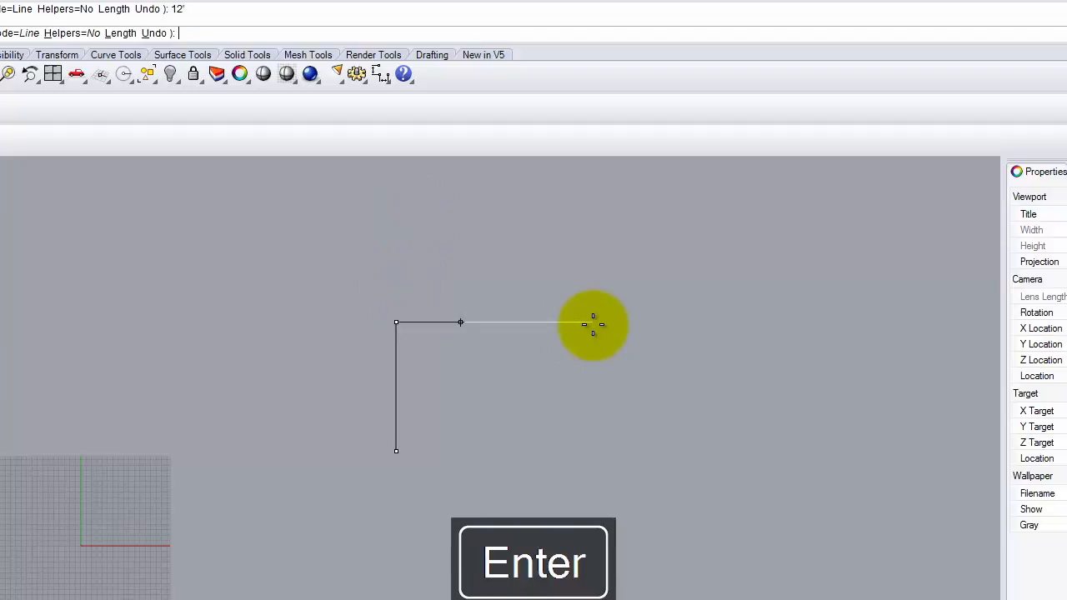
left_click(695, 345)
type("6")
key("Return")
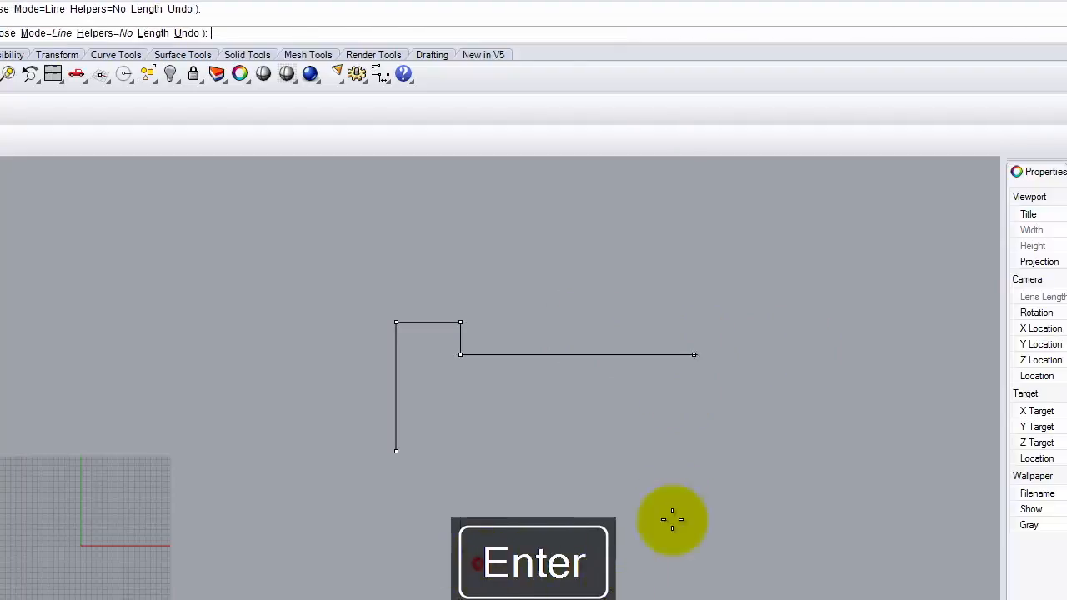
left_click(550, 528)
type("12")
key("Return")
left_click(754, 497)
Step: Add a 12' right wall, a 2-long segment left and a 6' drop, closing at the start
type("12'")
key("Return")
left_click(440, 522)
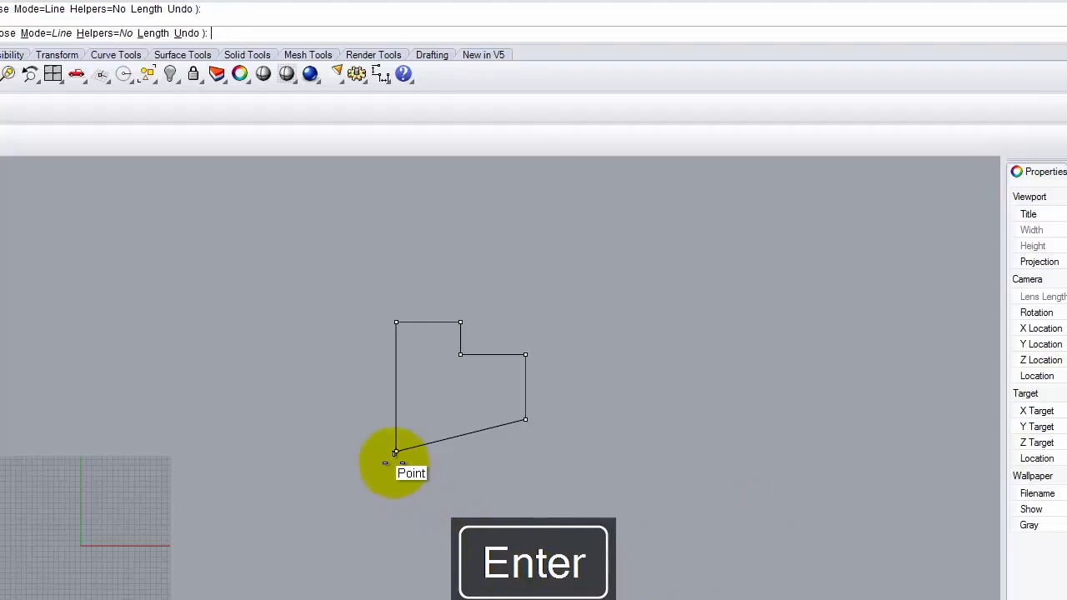
type("2")
key("Return")
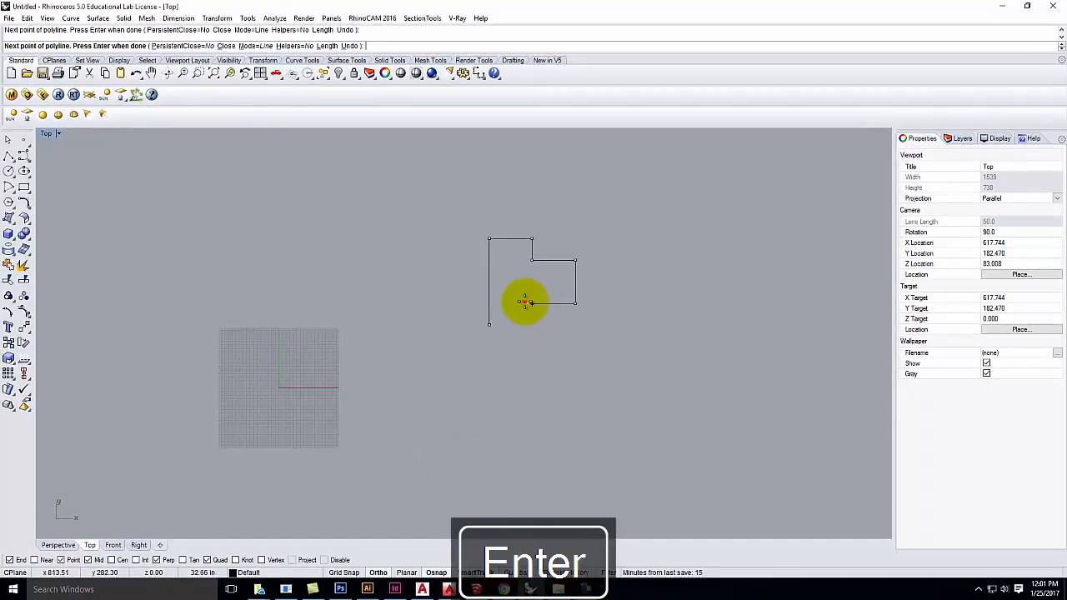
left_click(525, 303)
type("6'")
key("Return")
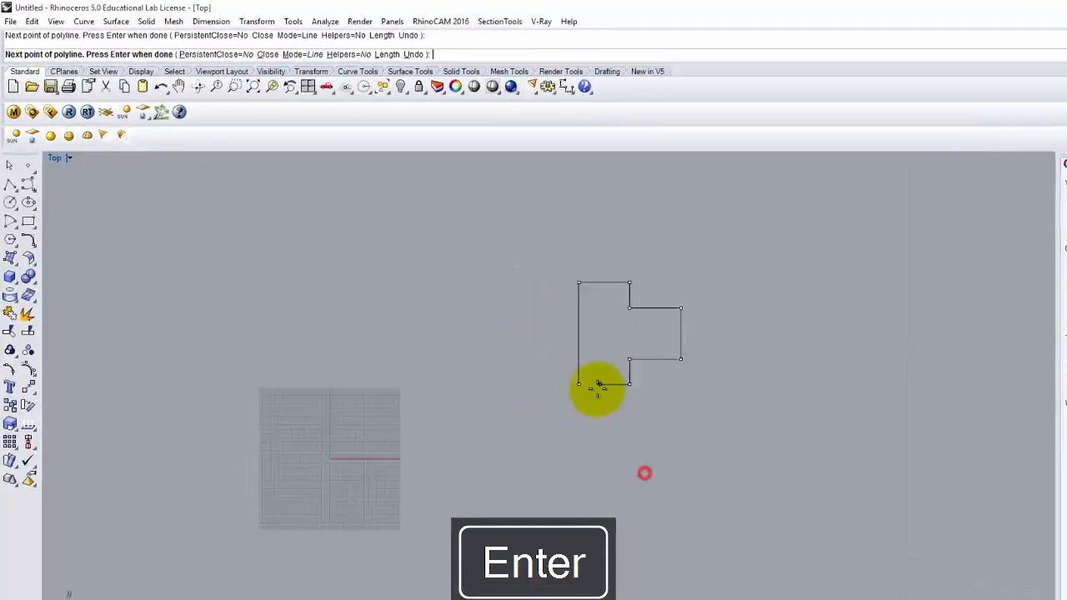
left_click(490, 324)
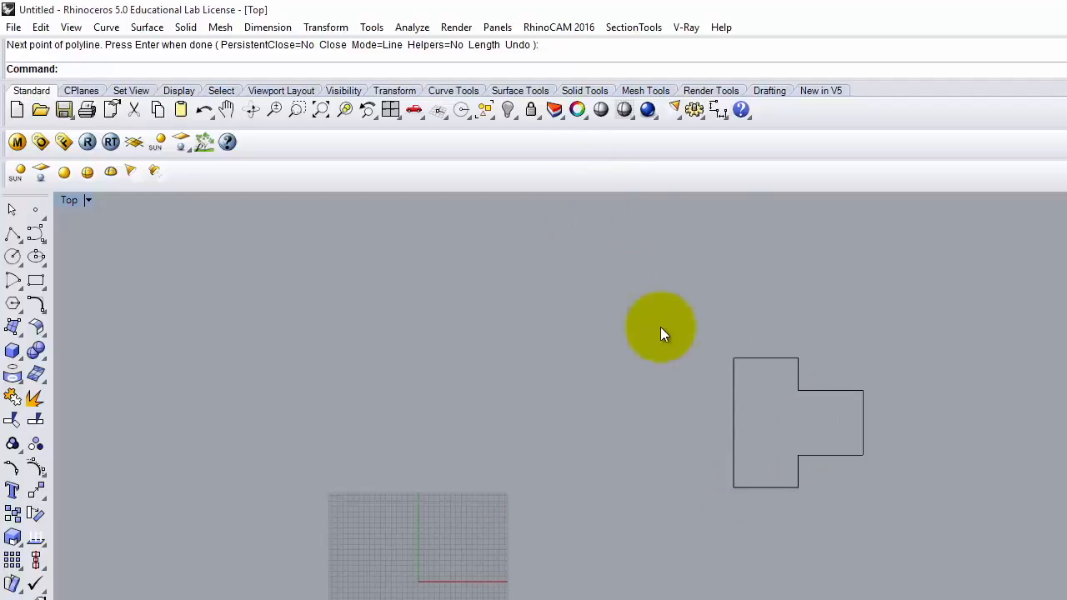
Step: Window-select the wall outline, zoom the Top view to fit it, then deselect it
left_click(734, 388)
left_click(864, 345)
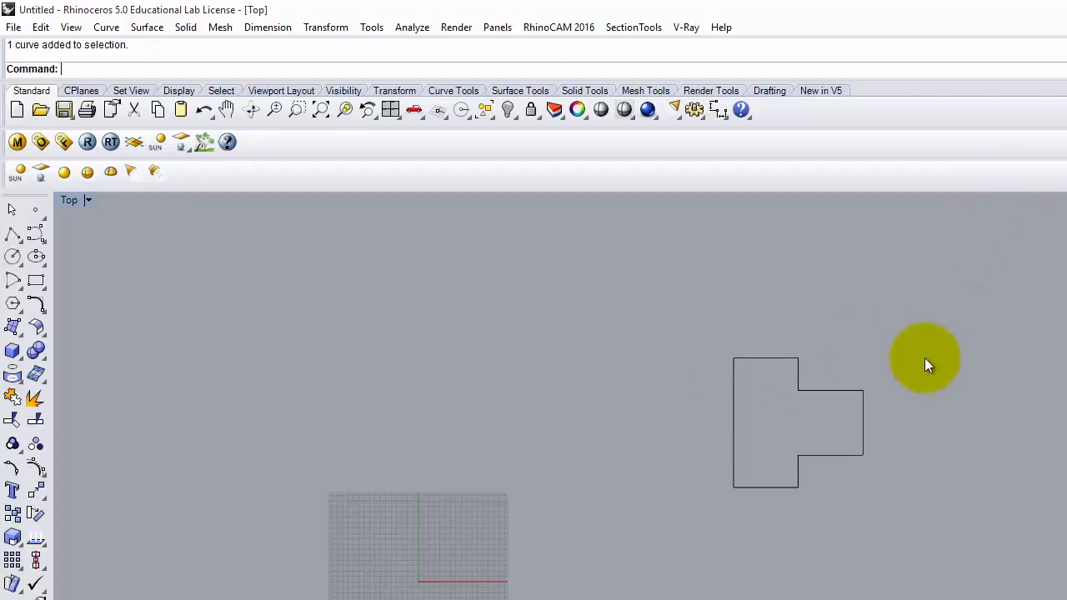
scroll(908, 359, "up", 2)
left_click_drag(504, 273, 905, 599)
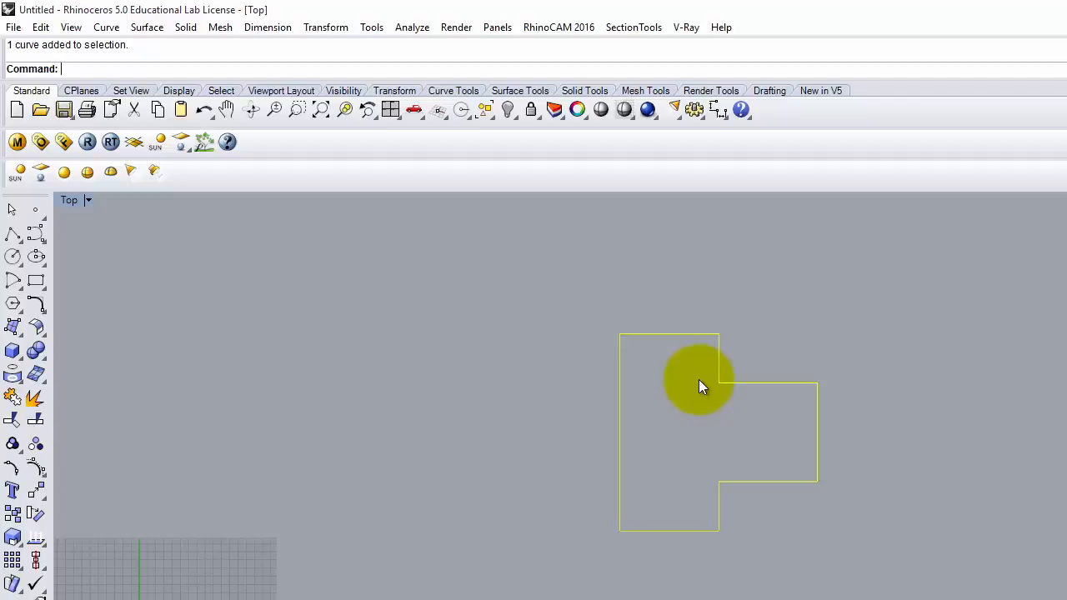
key("Return")
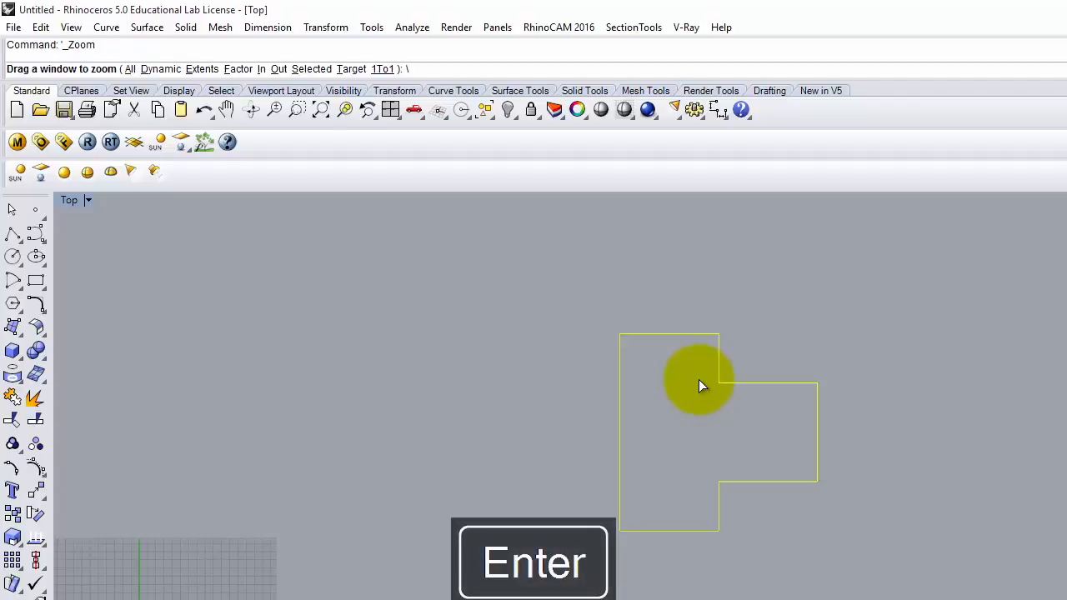
key("BackSpace")
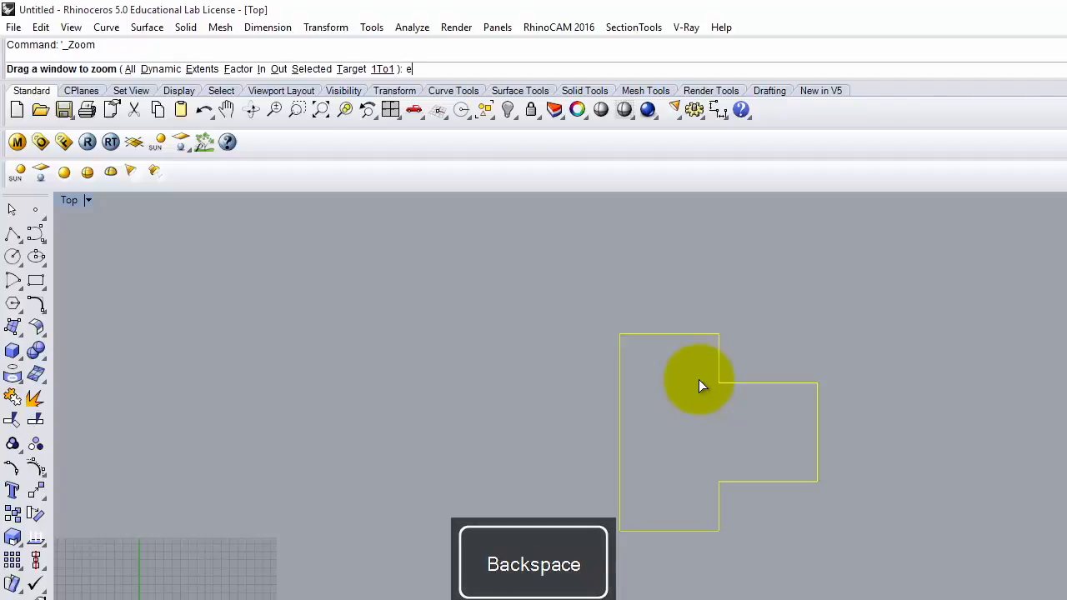
key("Return")
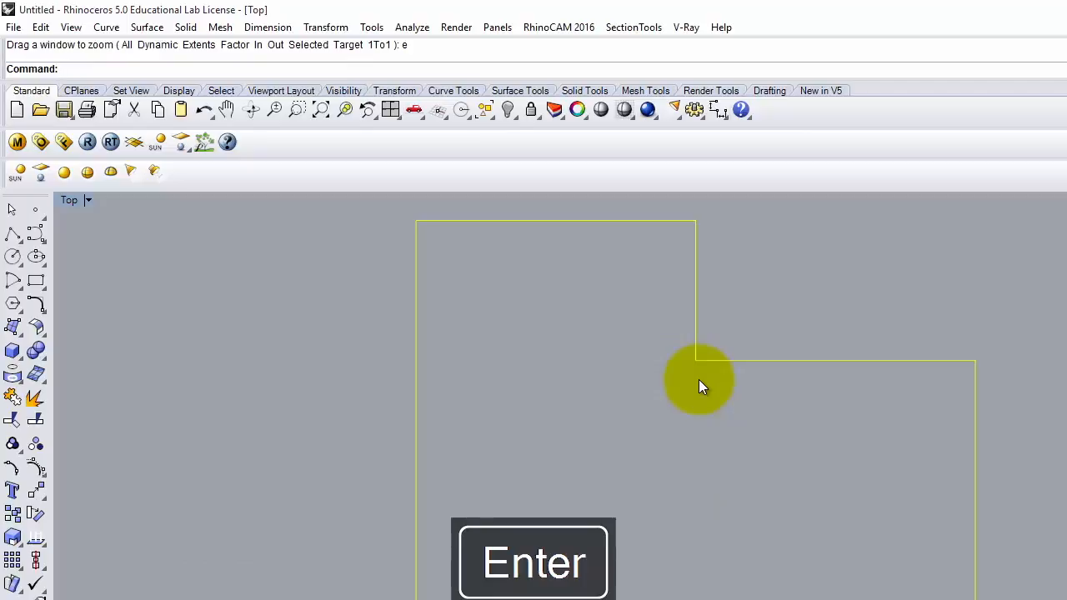
left_click(650, 443)
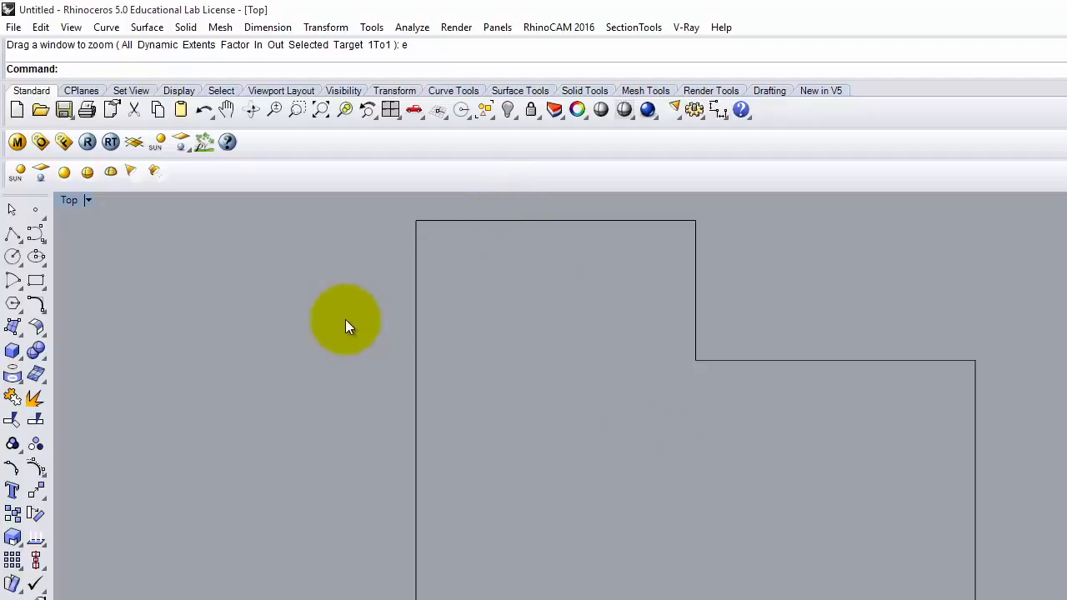
Step: Offset the stepped wall outline 6 units inward with Offset Curve to create the inner wall line
left_click(109, 28)
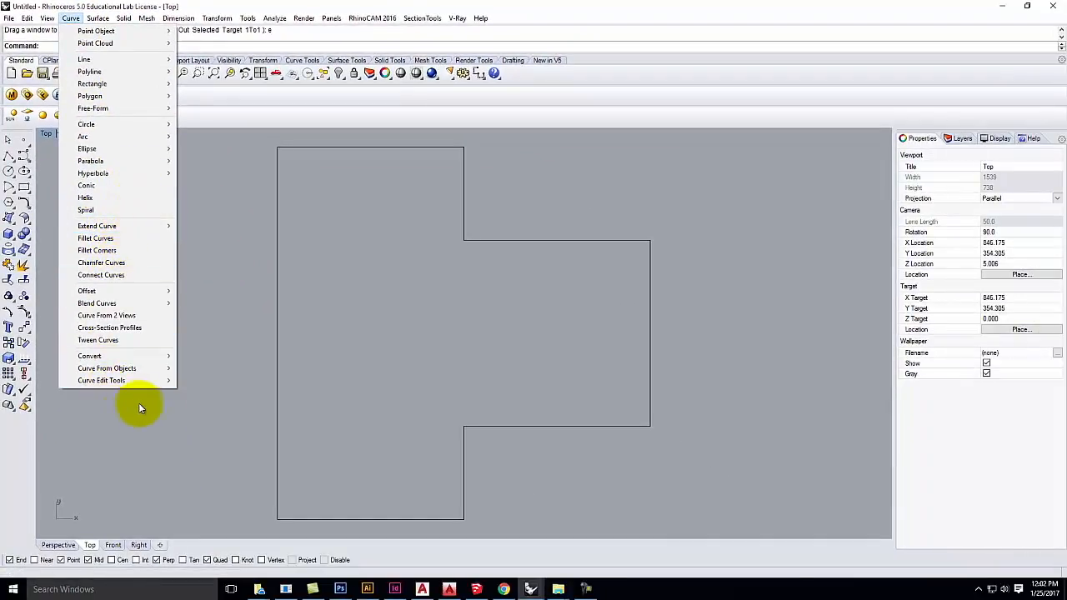
mouse_move(139, 292)
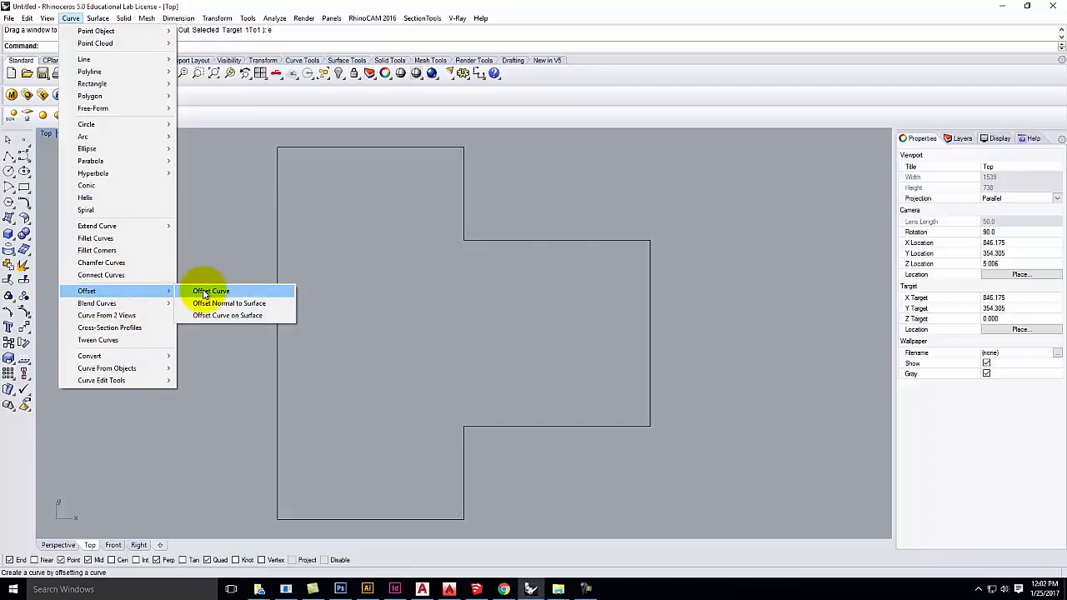
left_click(207, 291)
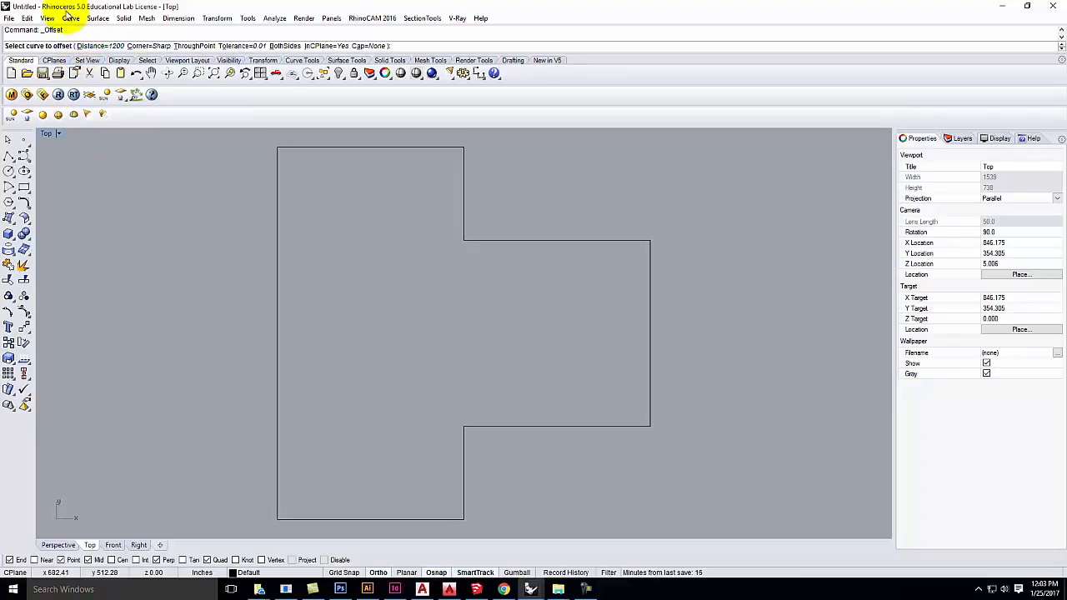
left_click(90, 45)
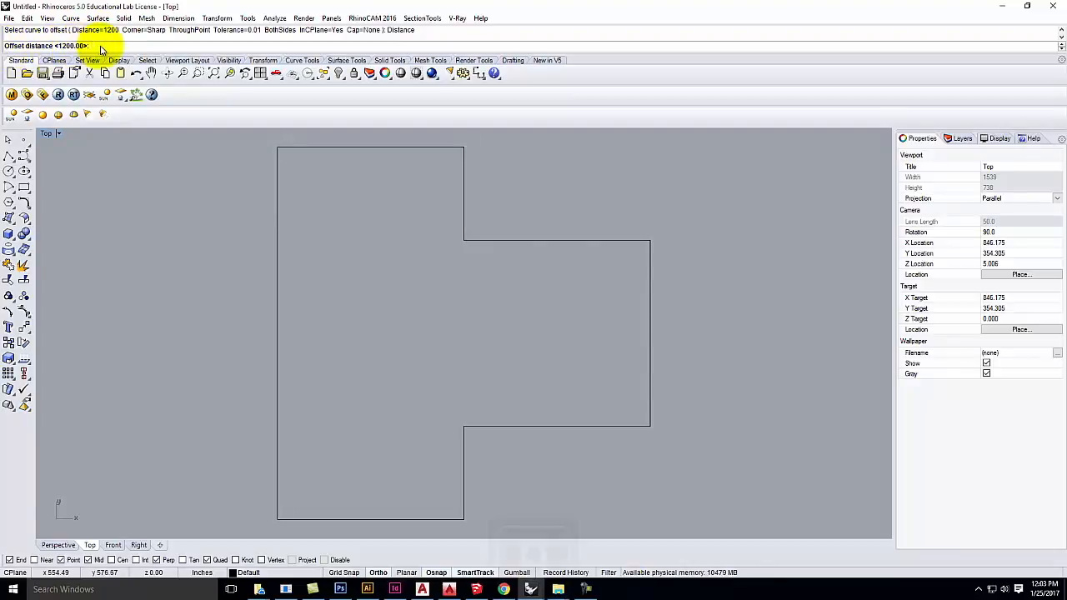
type("69")
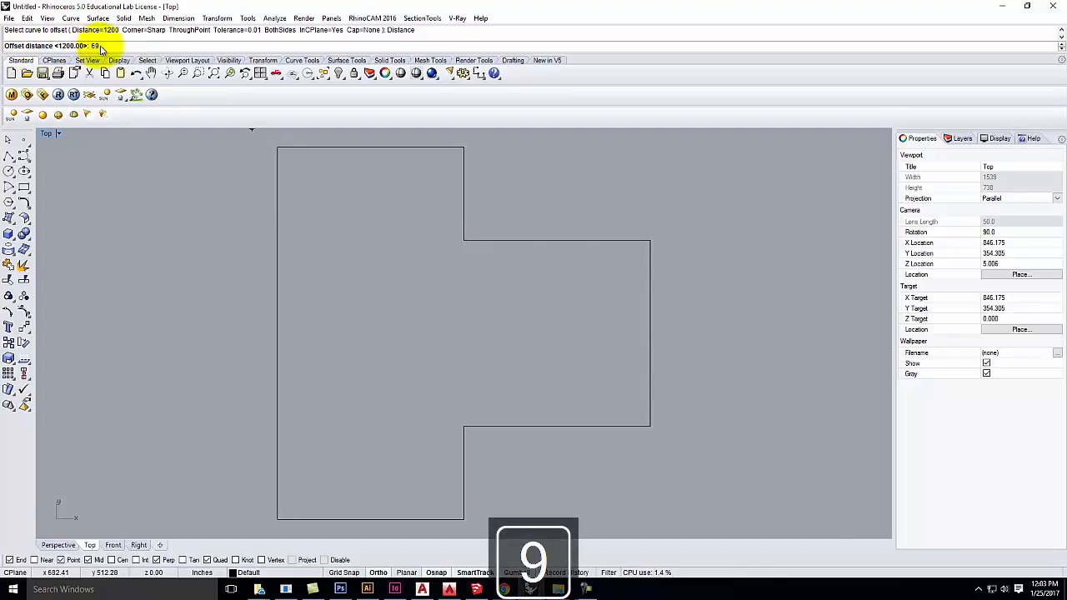
key("BackSpace")
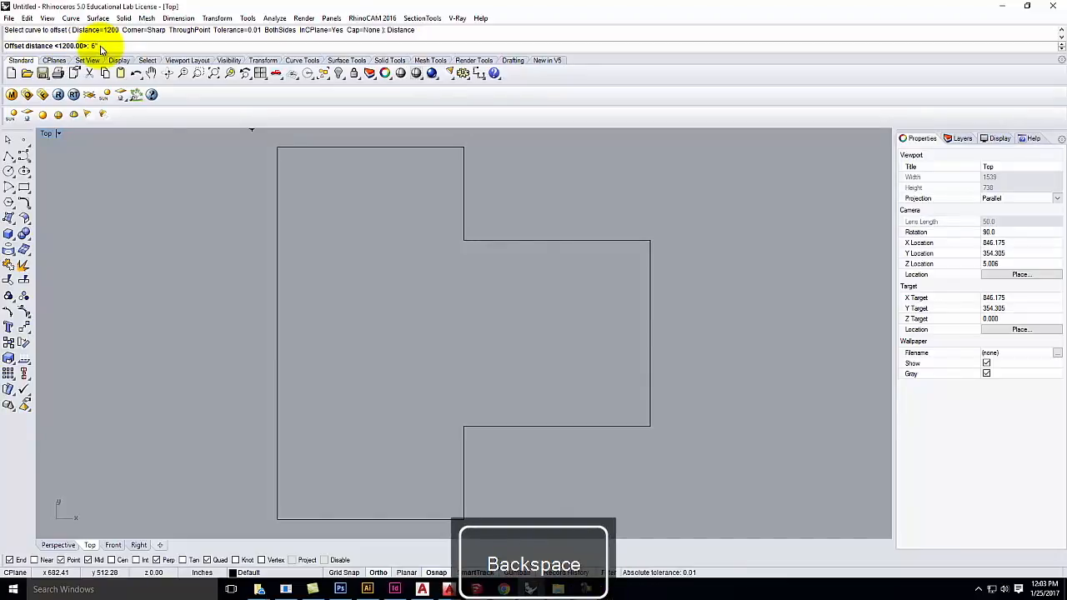
key("Return")
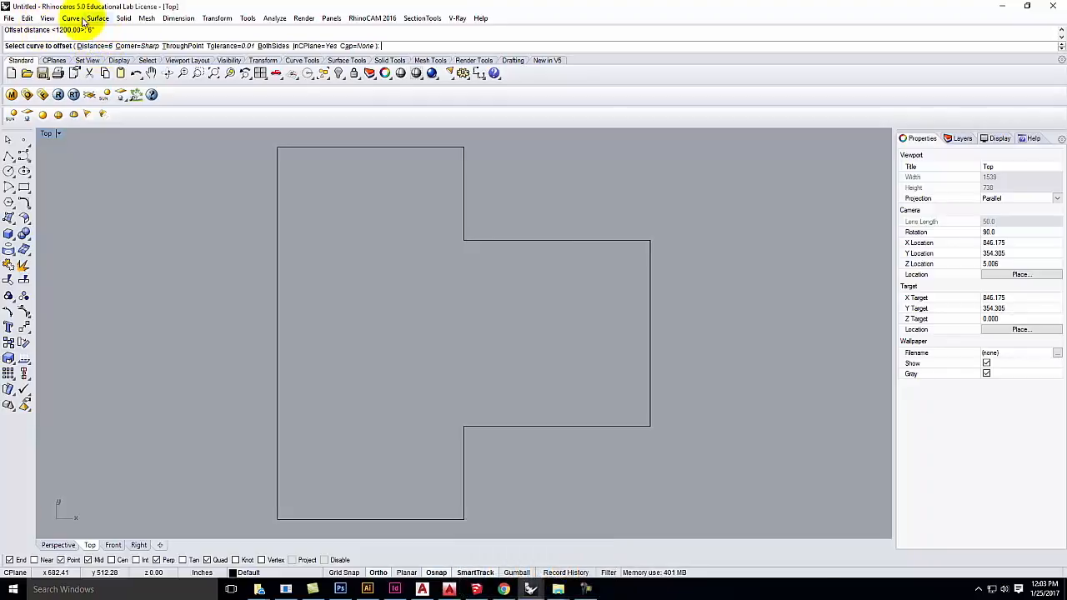
left_click(299, 147)
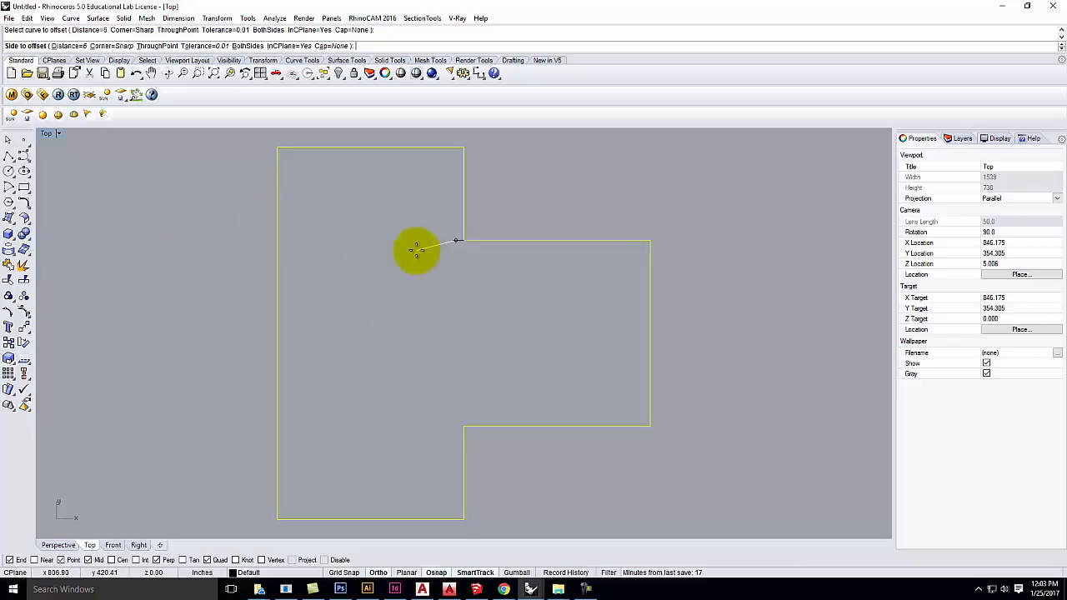
left_click(400, 290)
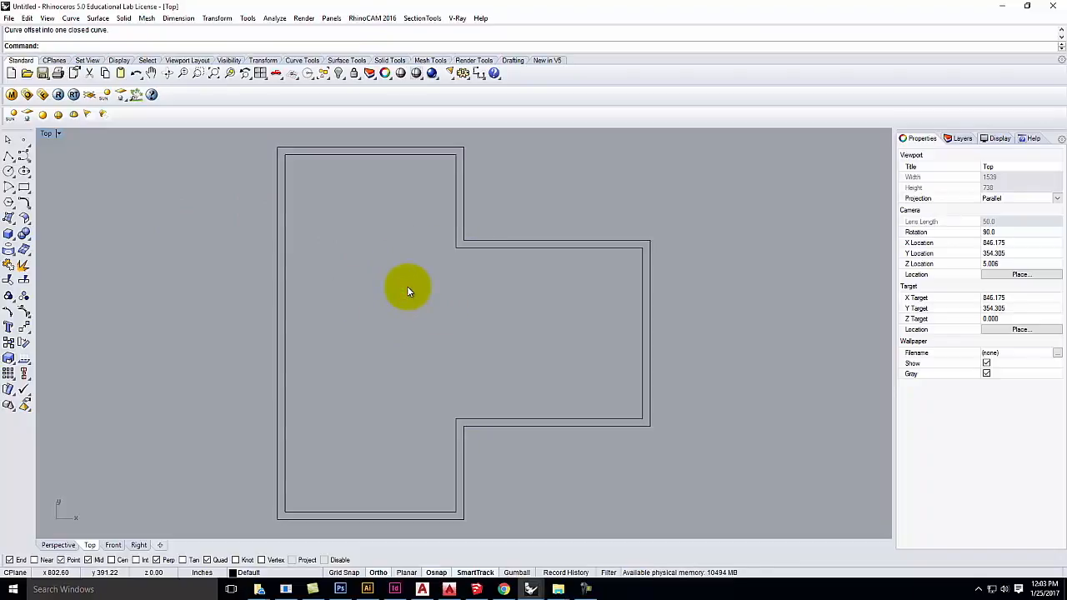
Step: Delete the first inner offset and re-offset the outline 6 units inward as one closed curve
left_click(397, 154)
key("Delete")
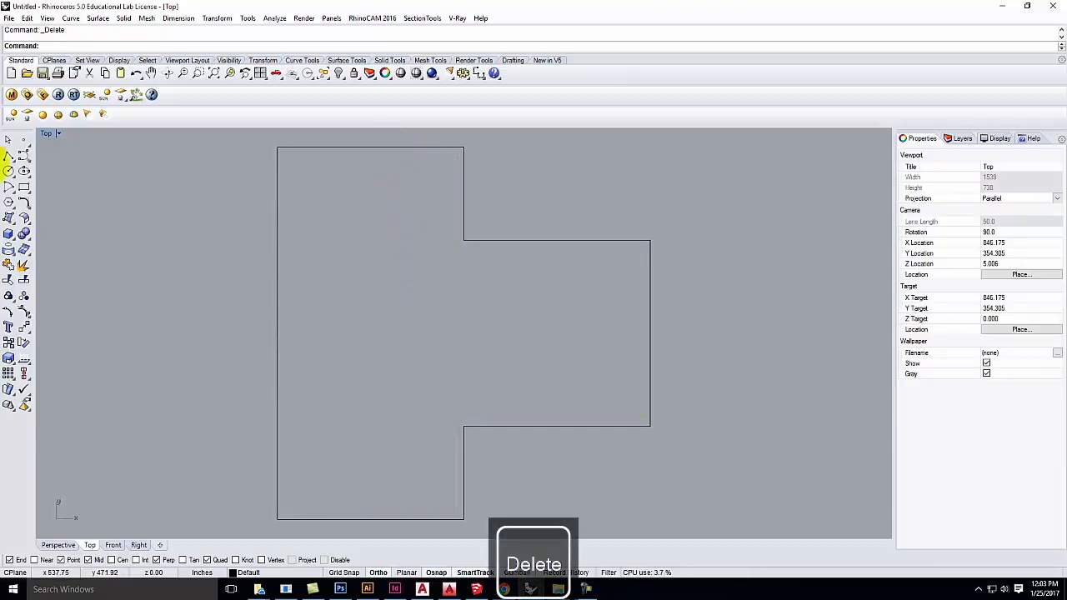
left_click(71, 18)
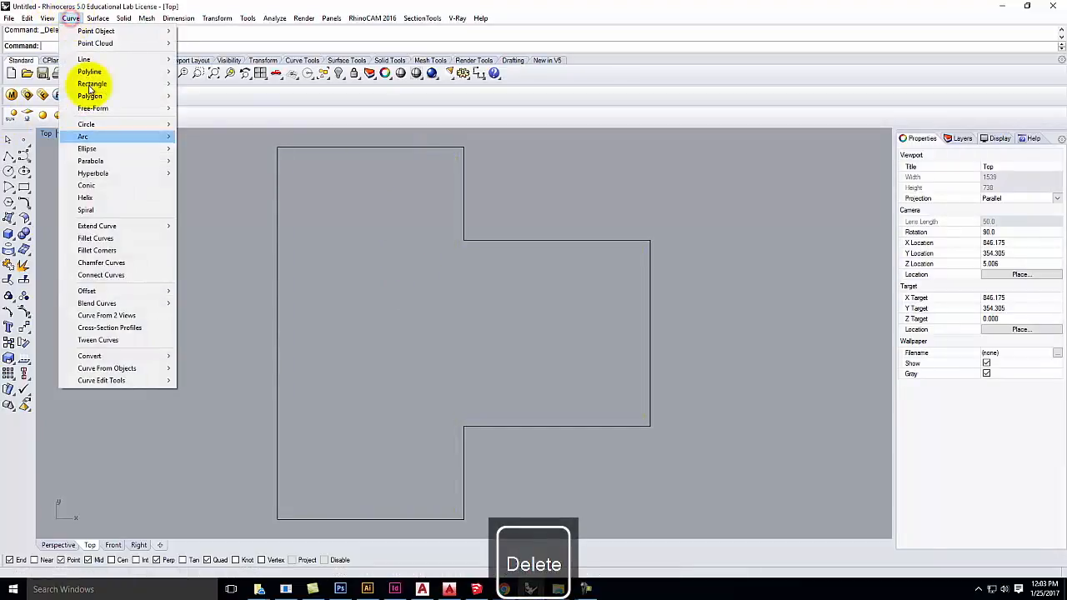
mouse_move(125, 291)
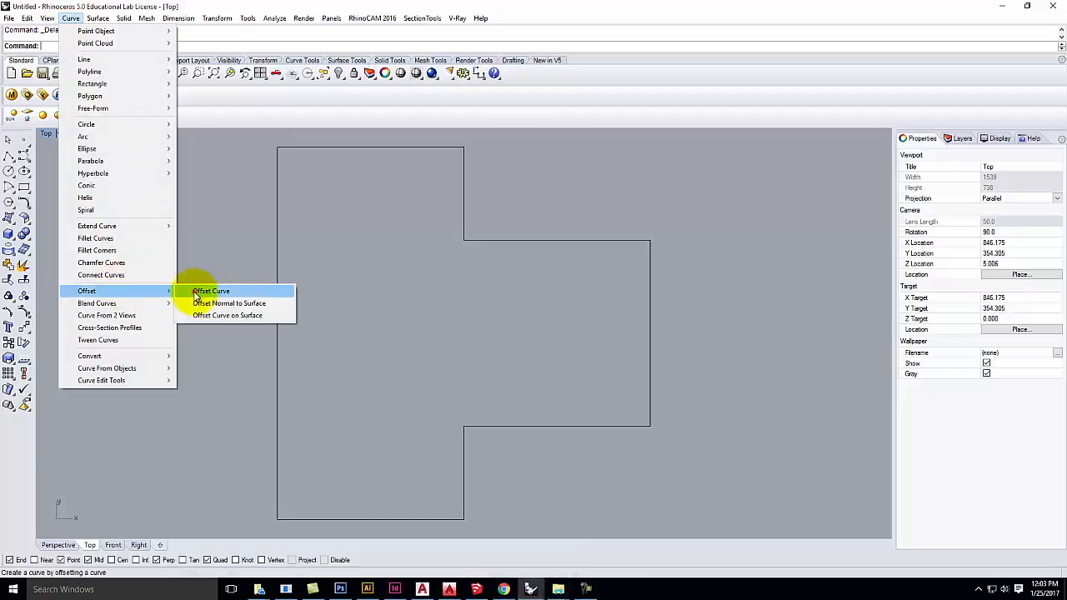
left_click(197, 296)
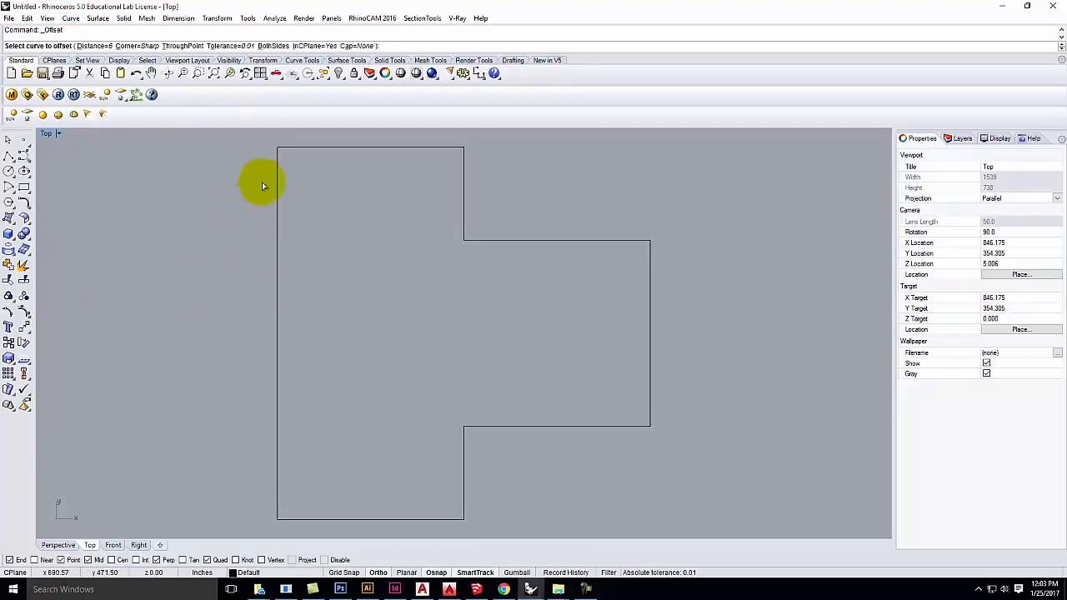
left_click(299, 148)
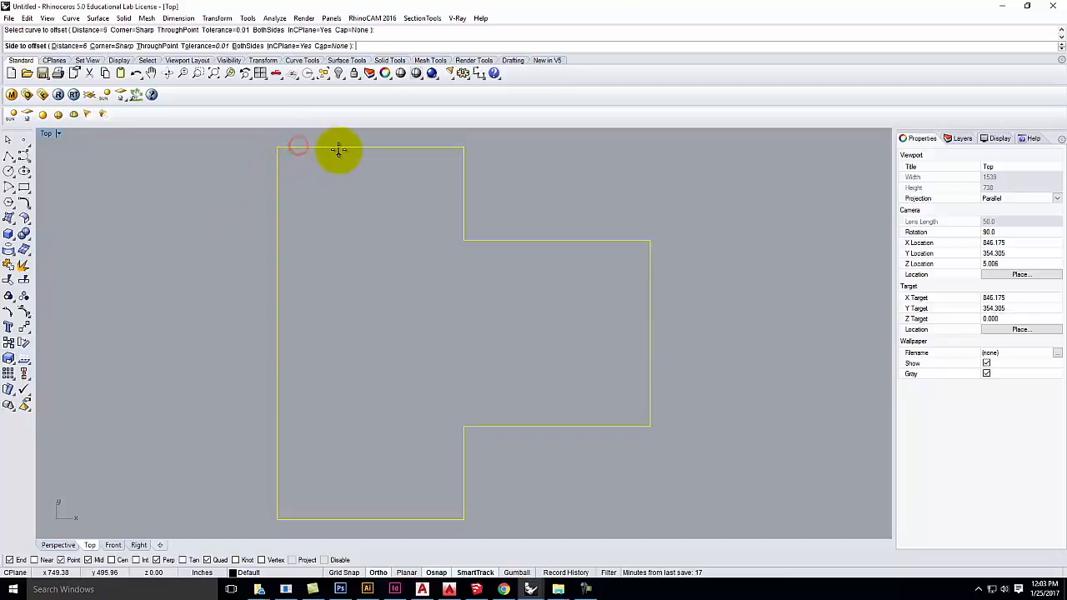
left_click(70, 46)
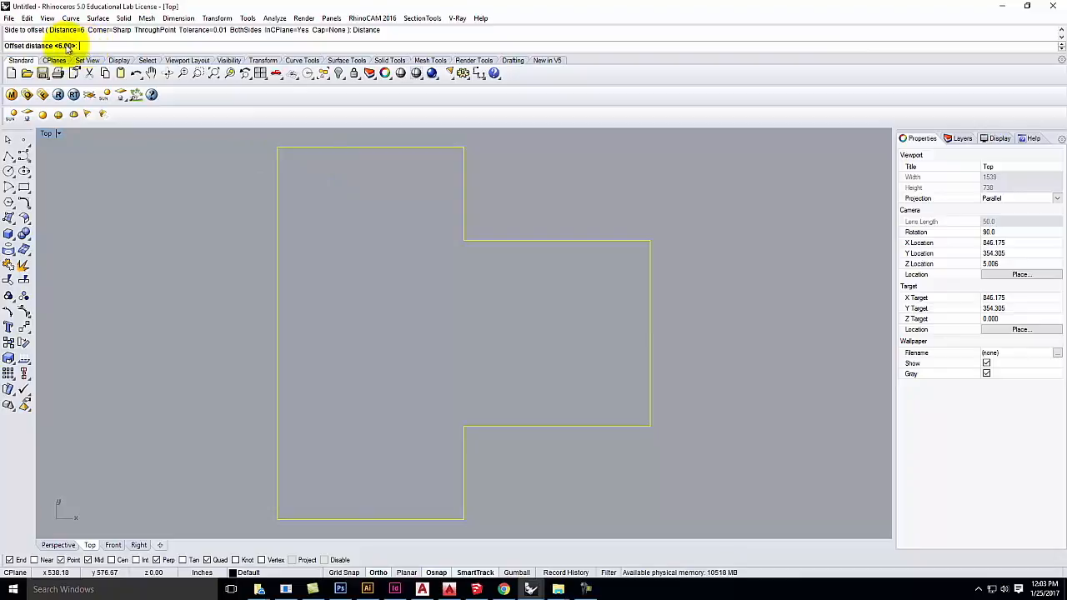
type("6")
key("Return")
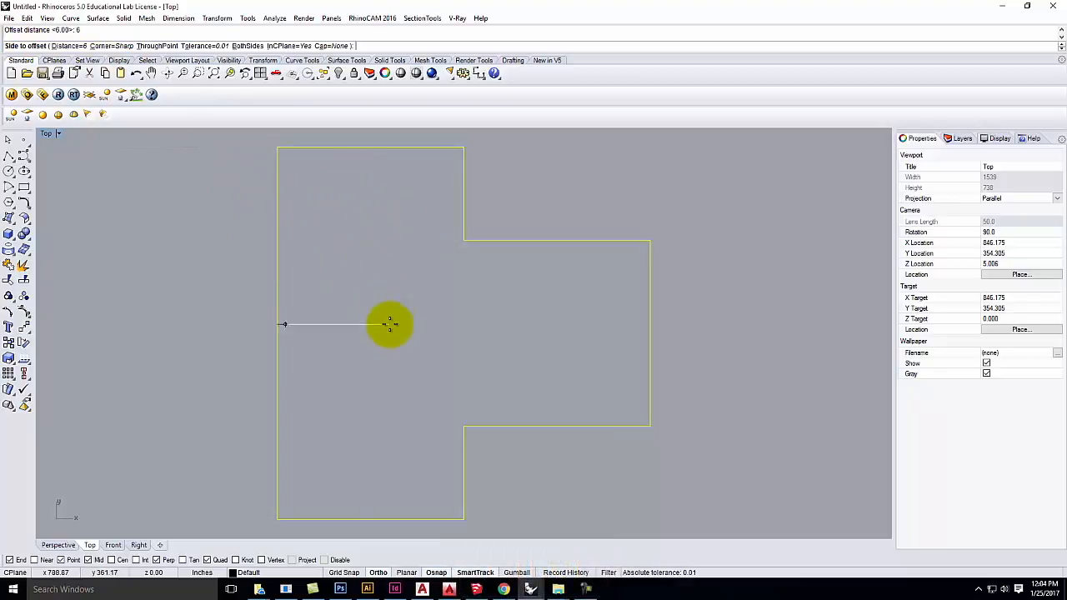
left_click(389, 325)
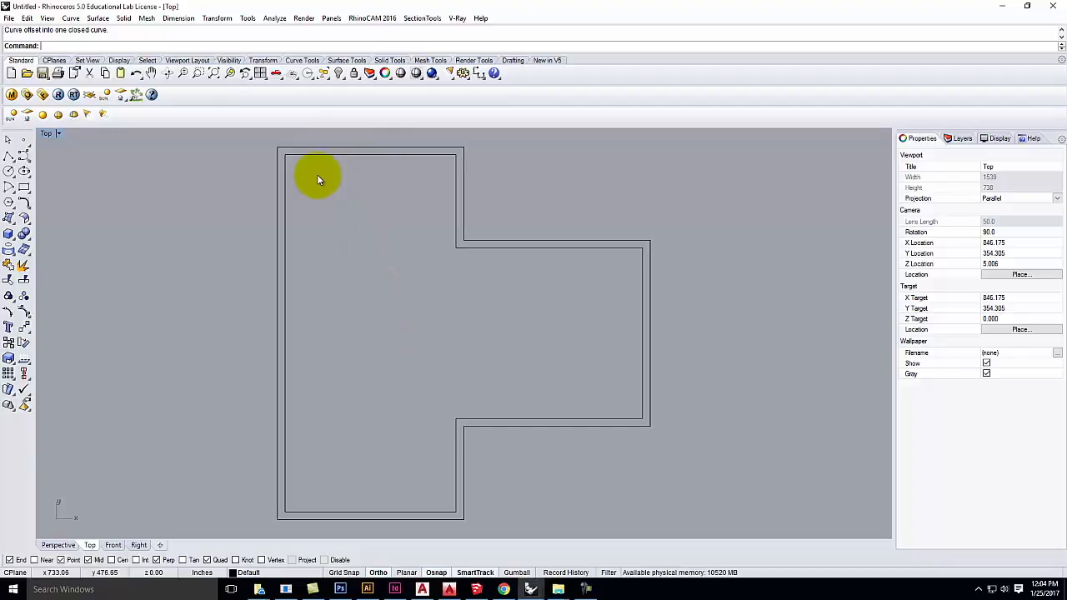
Step: With Near snap off, draw a polyline from the outer top wall's midpoint to the inner wall line
scroll(385, 135, "up", 3)
scroll(423, 349, "down", 4)
scroll(386, 224, "up", 6)
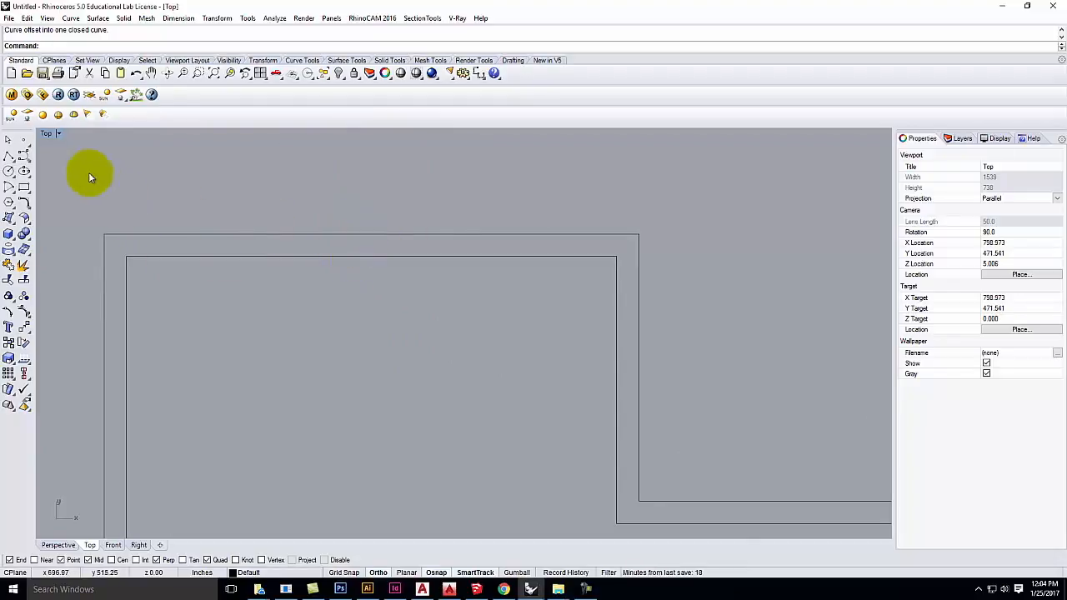
left_click(8, 158)
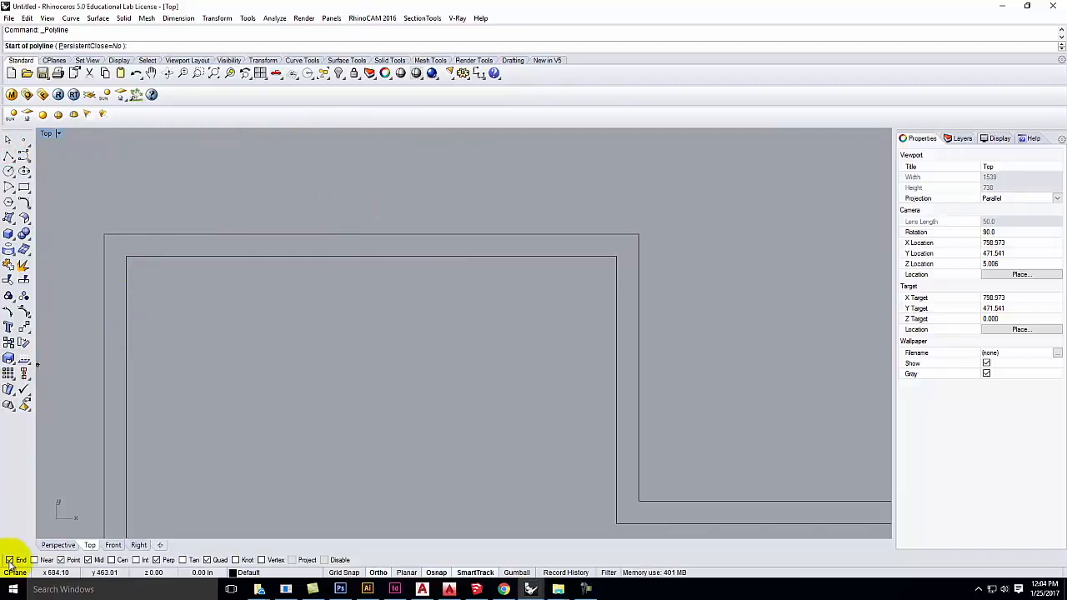
left_click(35, 559)
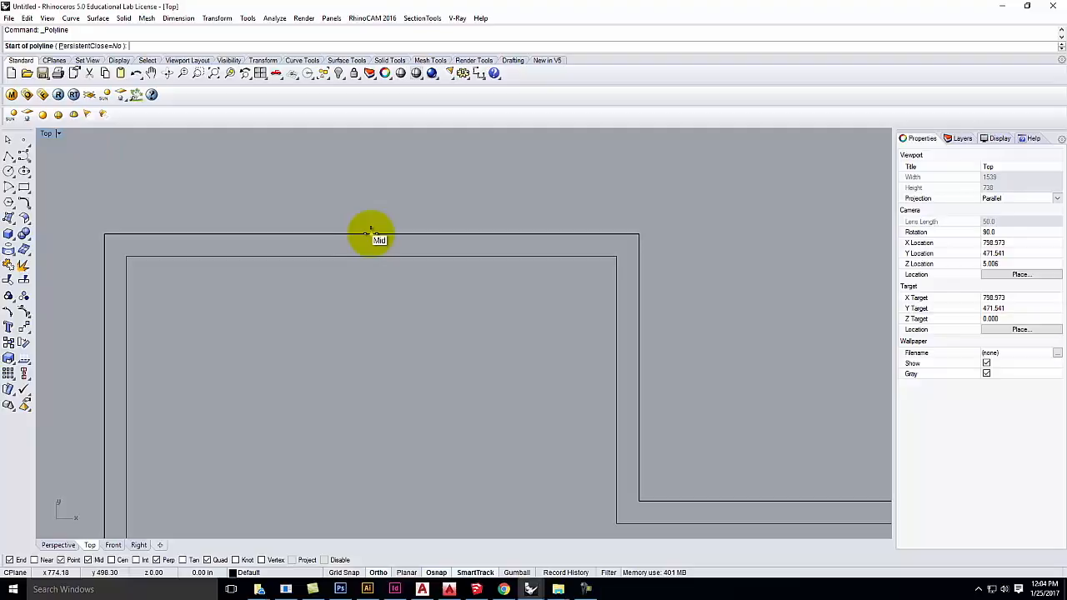
left_click(371, 234)
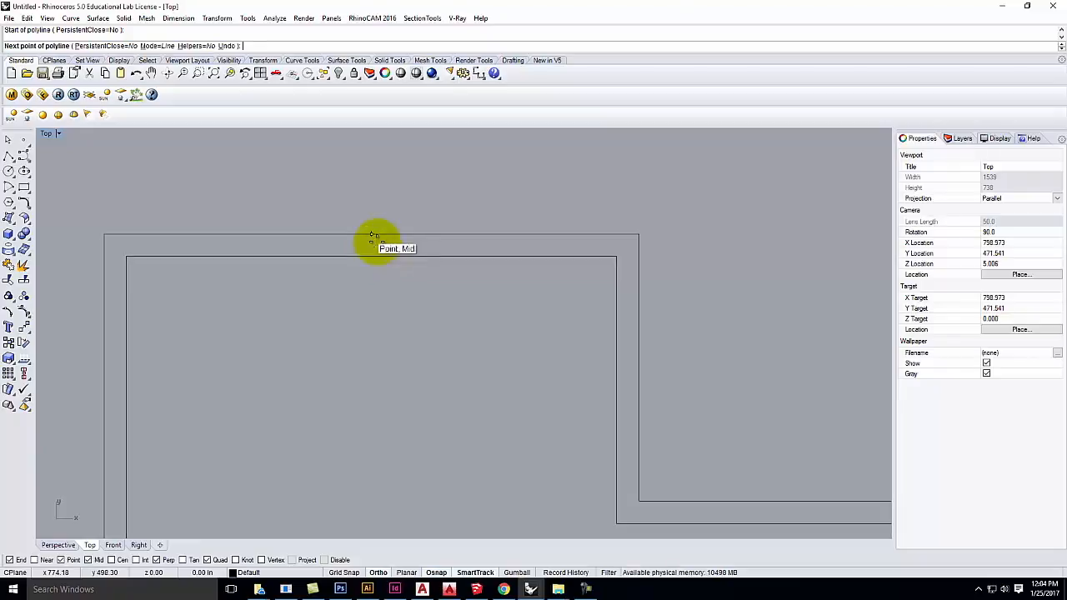
left_click(370, 255)
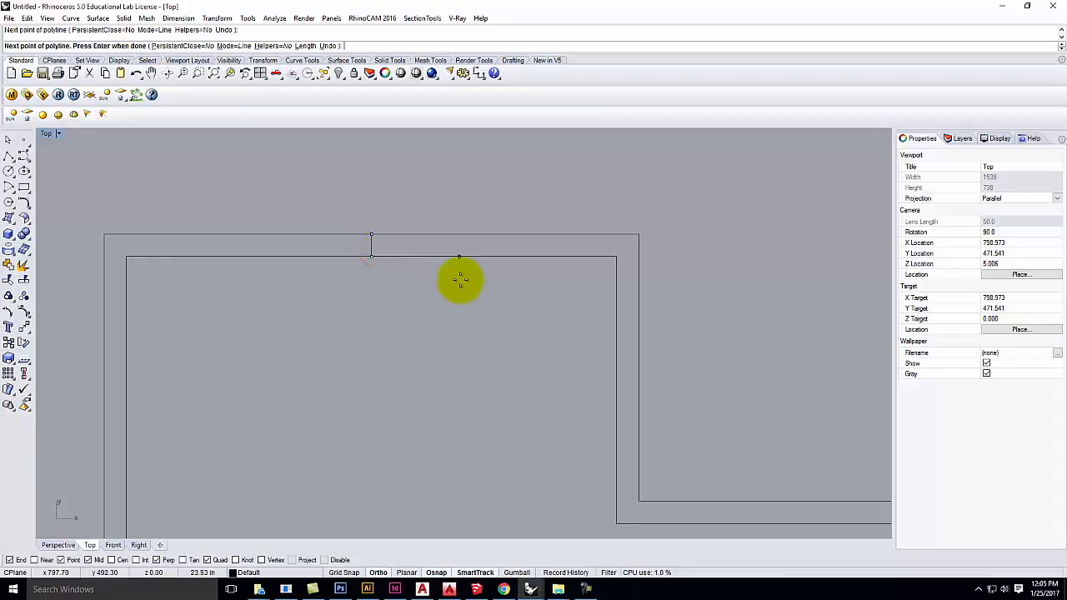
key("Return")
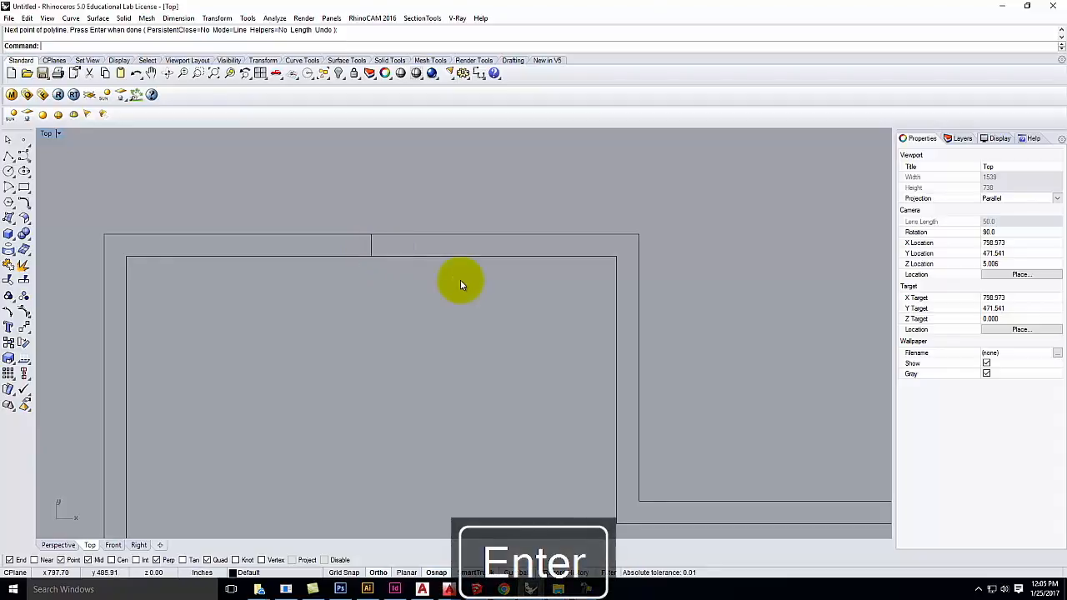
left_click(371, 245)
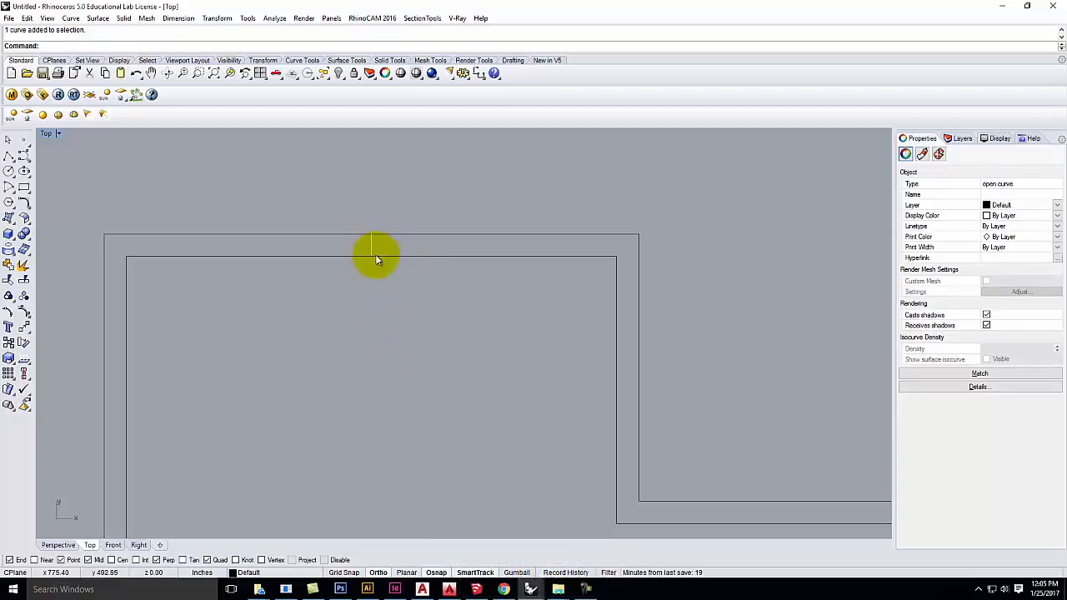
left_click(357, 200)
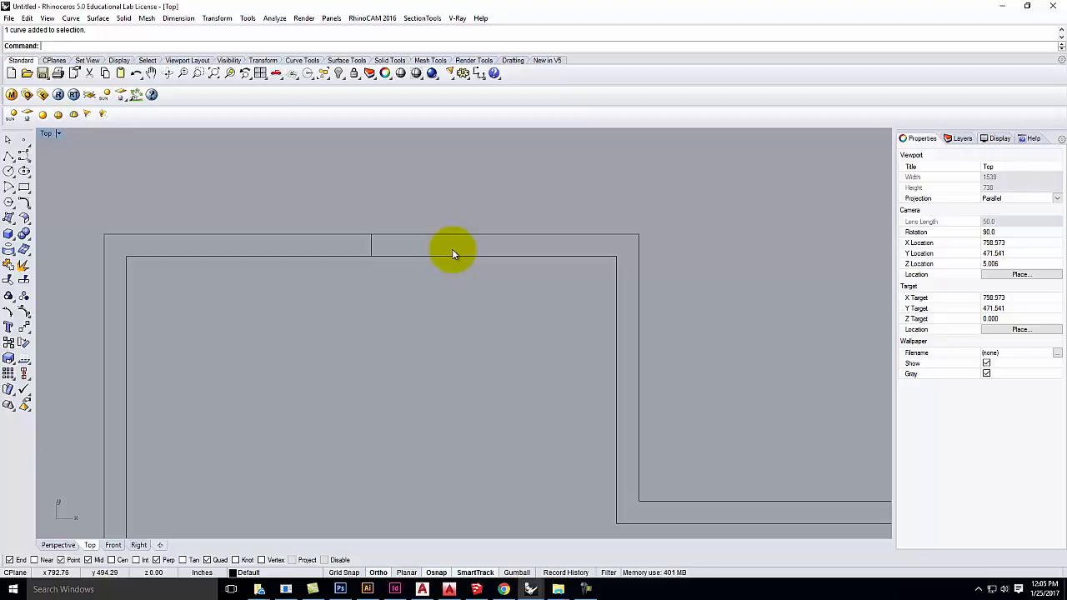
left_click(372, 244)
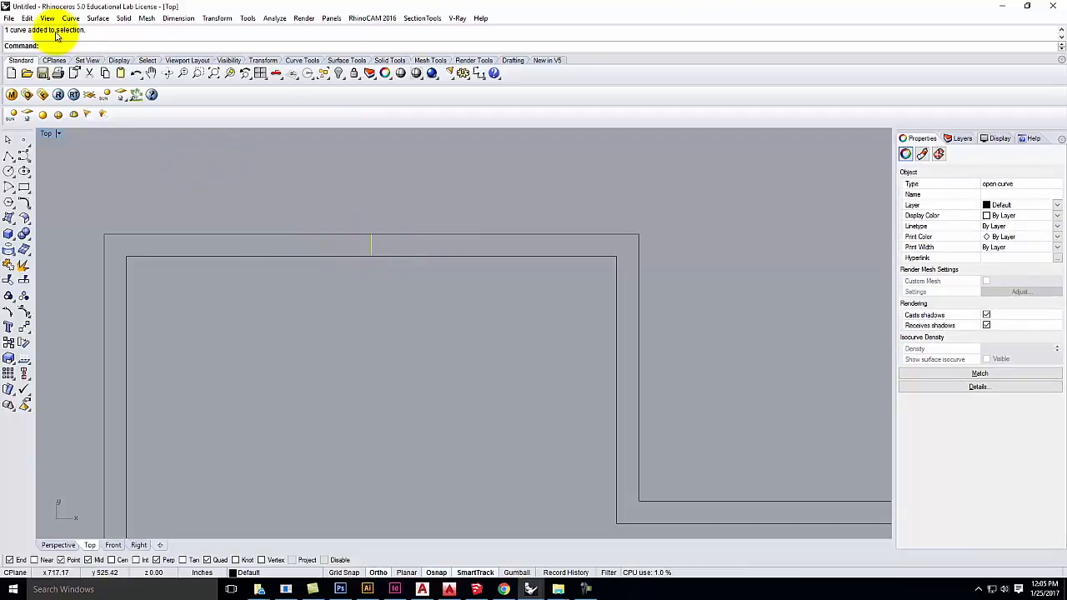
left_click(138, 161)
Step: Offset the midpoint cross line 1'6" to both sides, giving three cross lines in the top wall
left_click(70, 19)
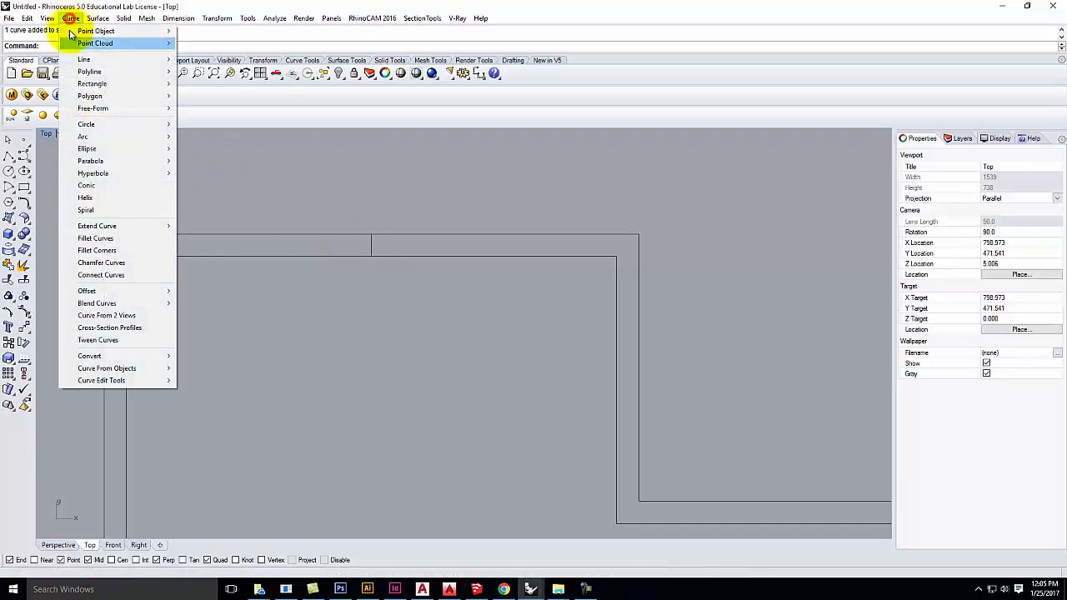
mouse_move(91, 292)
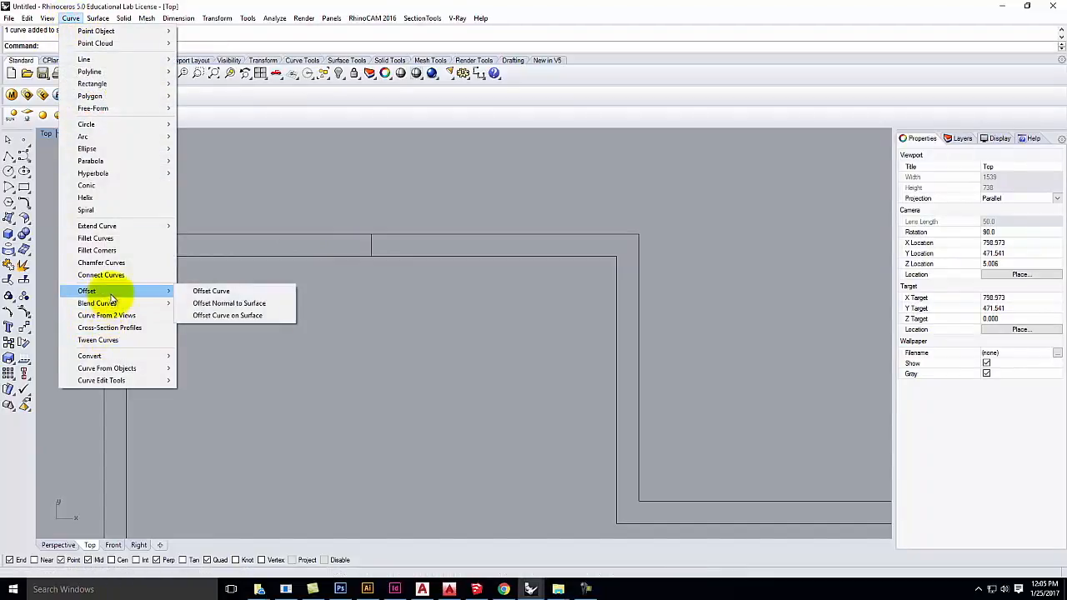
left_click(244, 292)
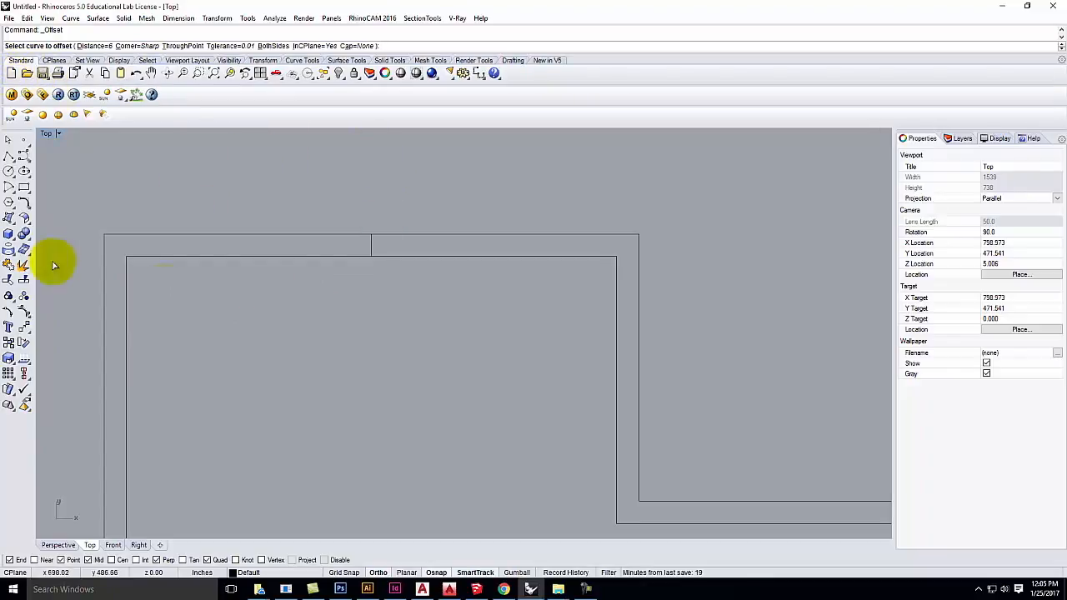
left_click(365, 241)
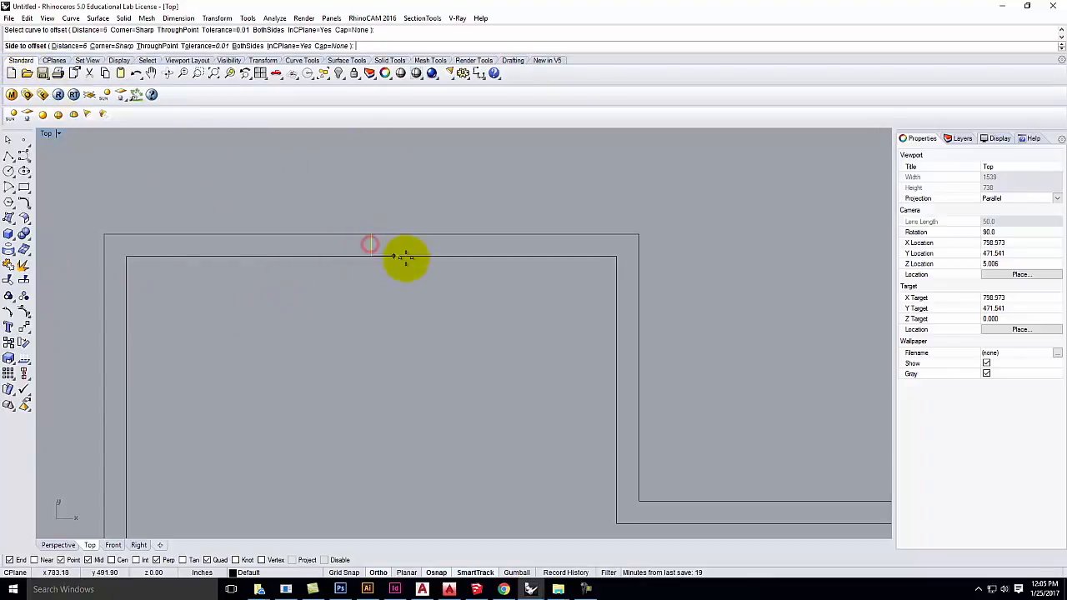
left_click(68, 45)
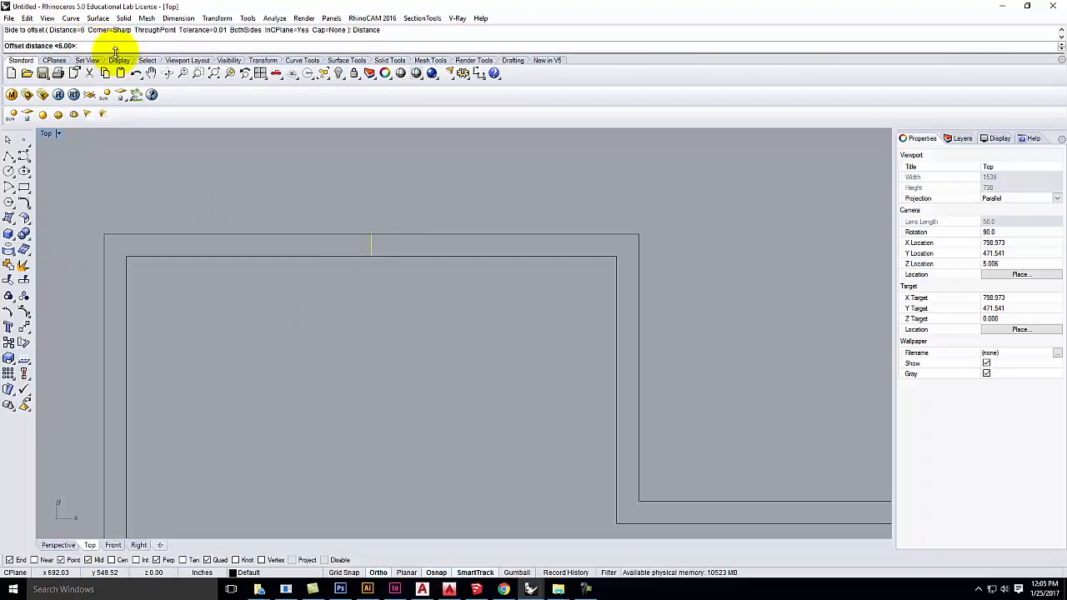
type("1")
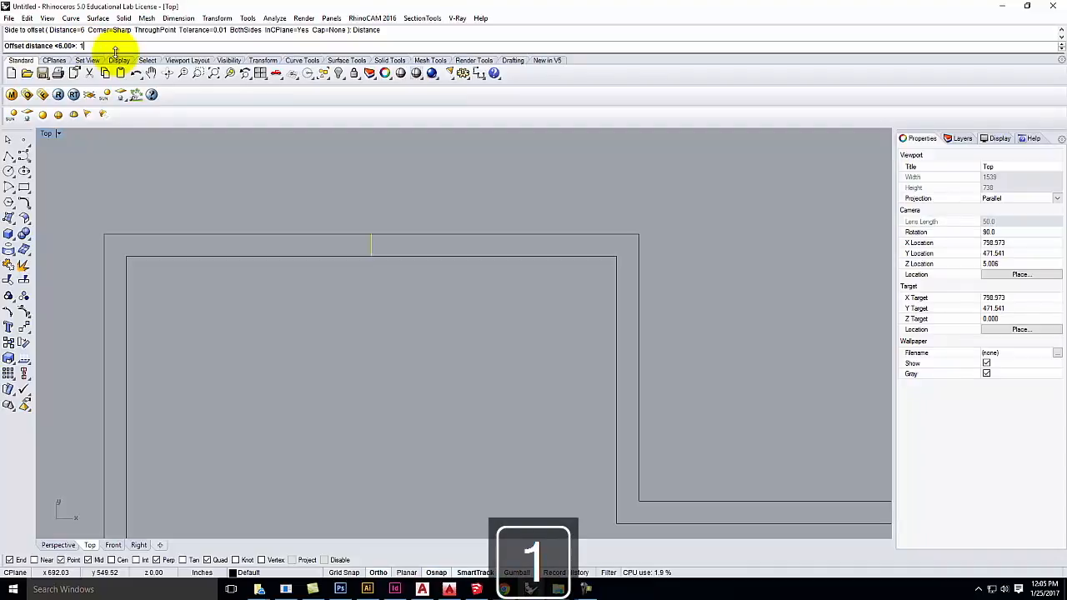
type("'6")
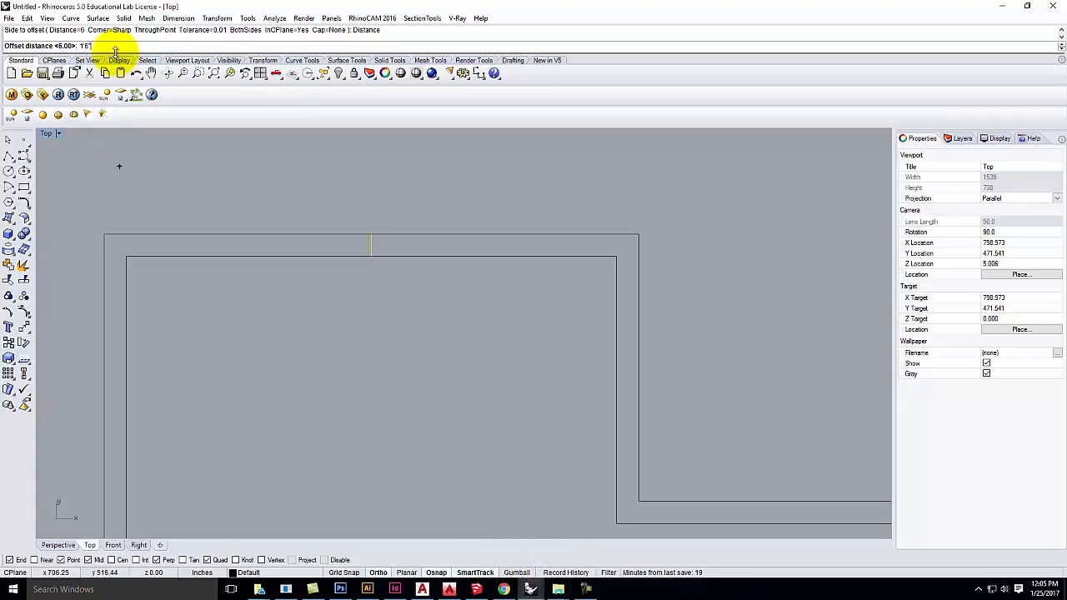
key("Return")
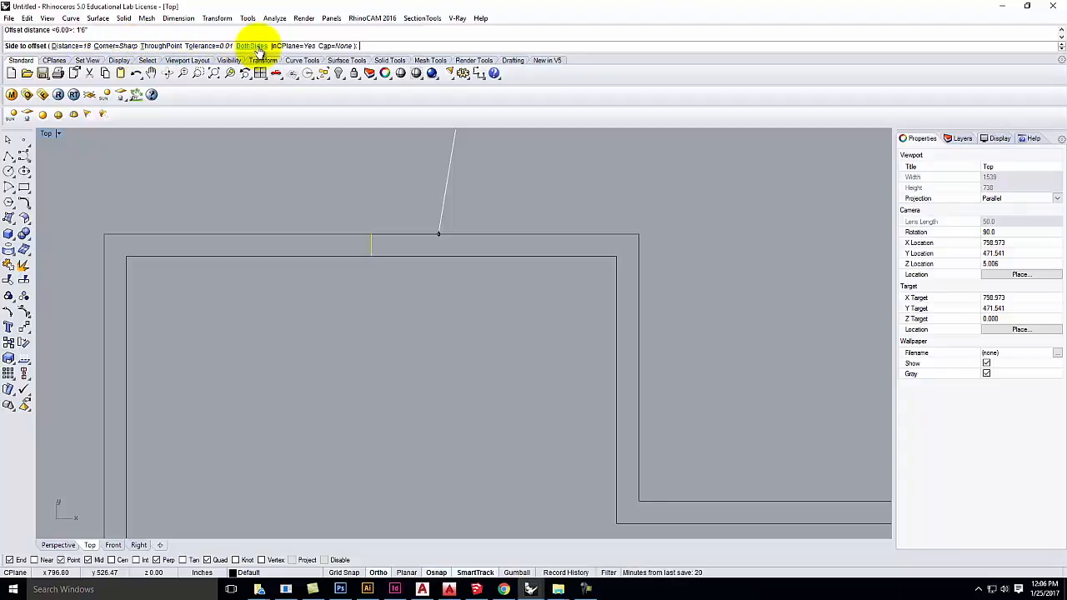
left_click(255, 48)
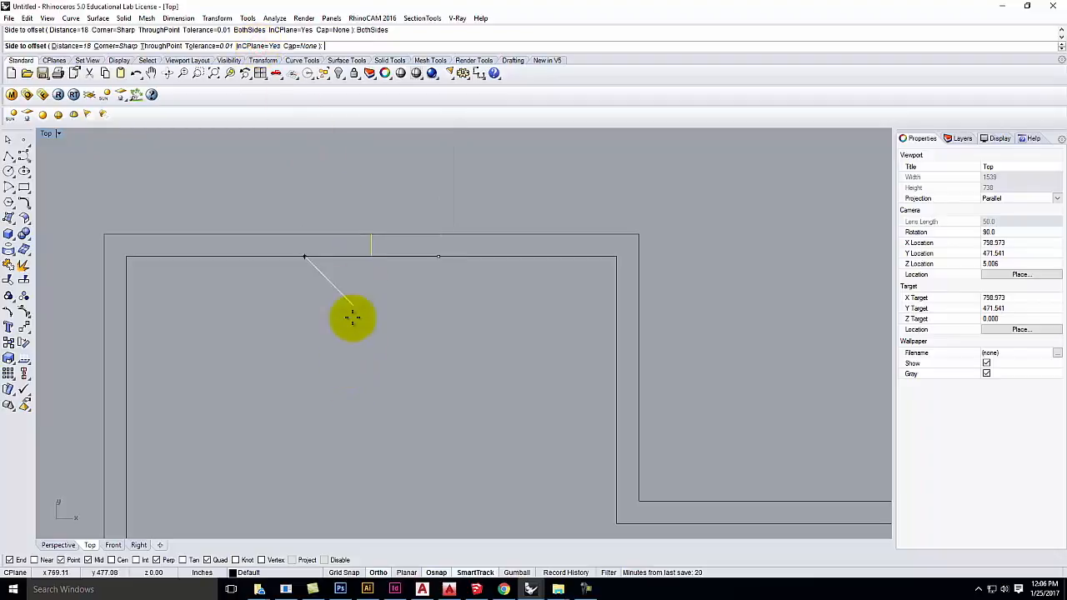
left_click(356, 283)
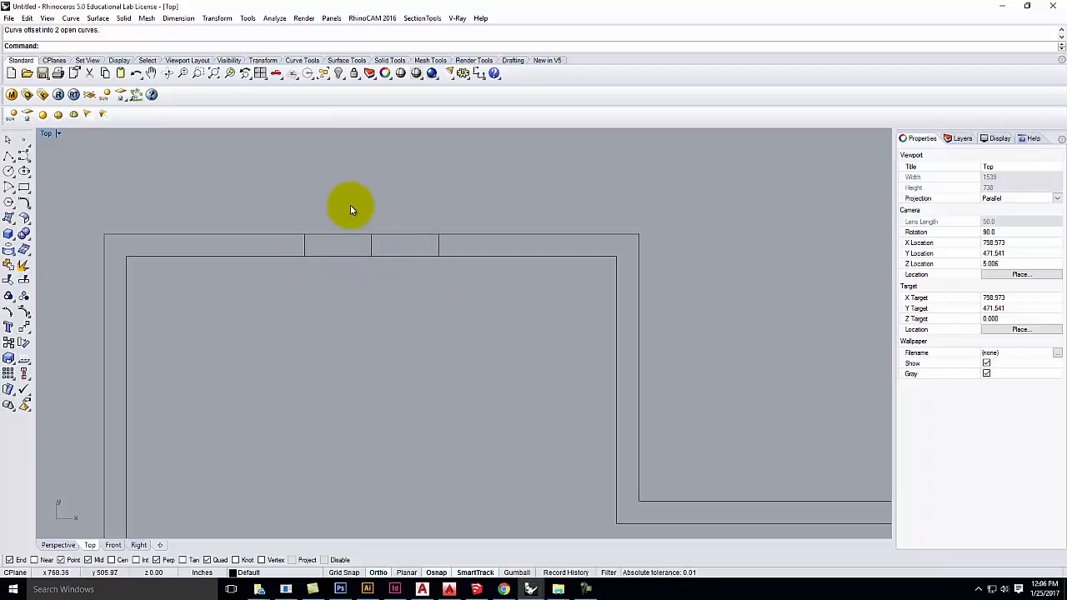
left_click_drag(391, 286, 400, 289)
Step: Window-select just the middle cross line in the top wall and delete it
left_click(370, 218)
left_click_drag(357, 216, 386, 284)
left_click(386, 275)
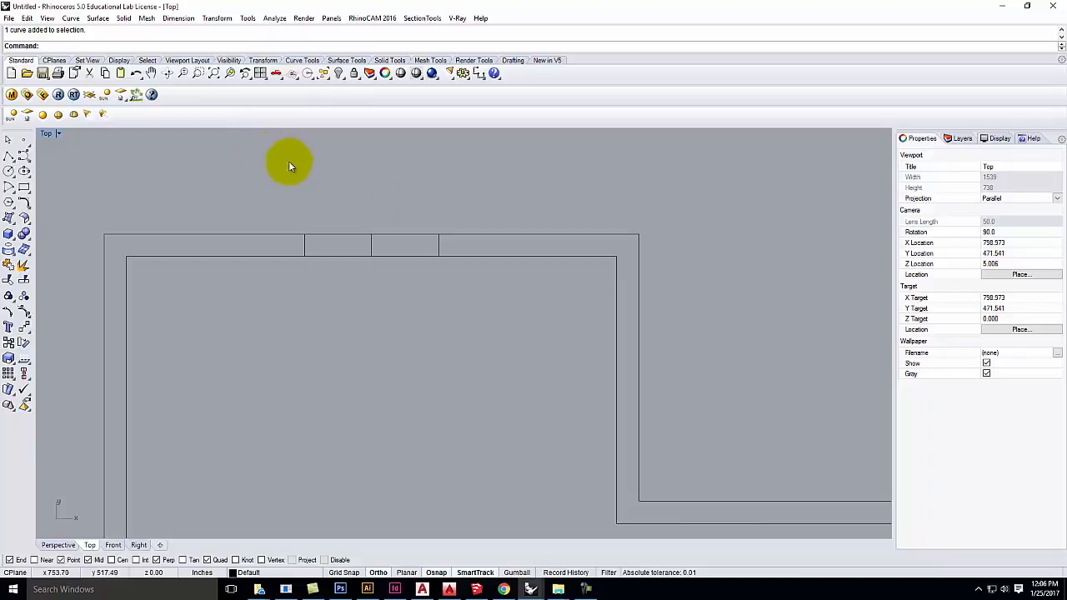
left_click_drag(258, 164, 485, 292)
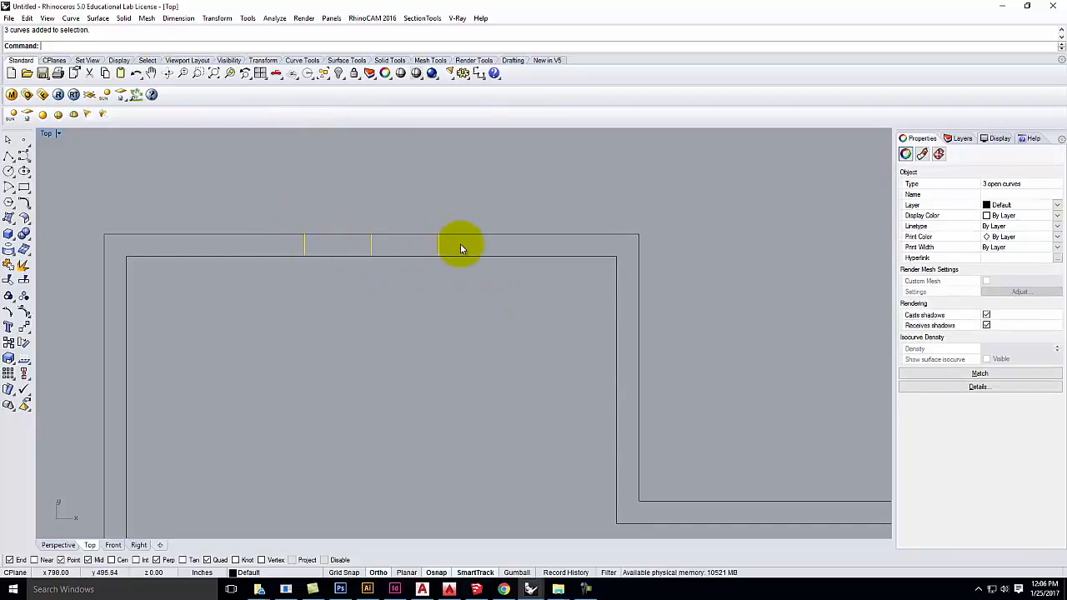
left_click(483, 191)
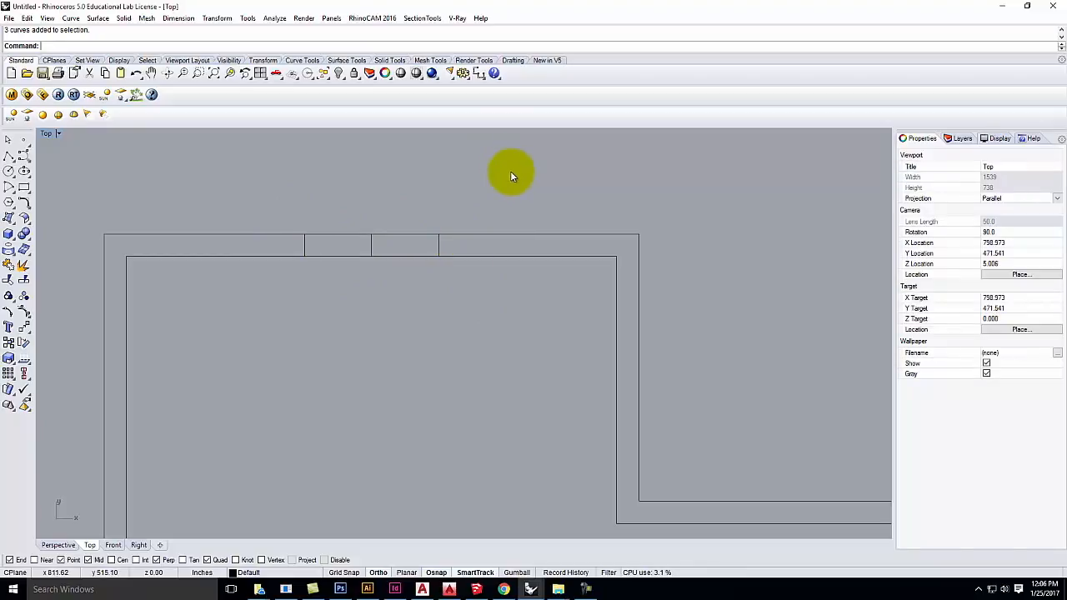
left_click_drag(514, 164, 270, 287)
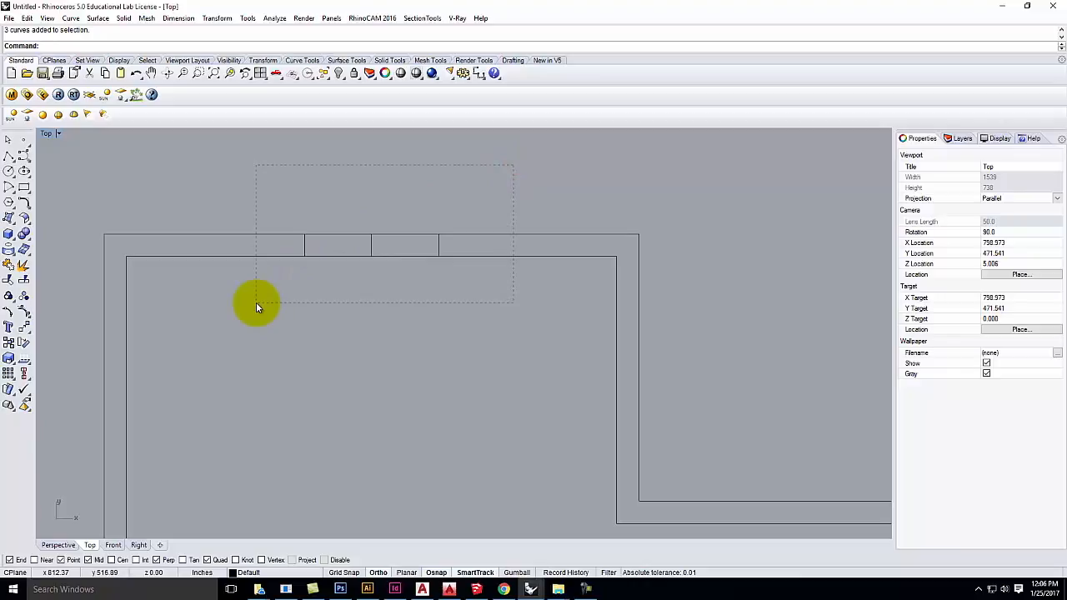
left_click_drag(256, 302, 255, 303)
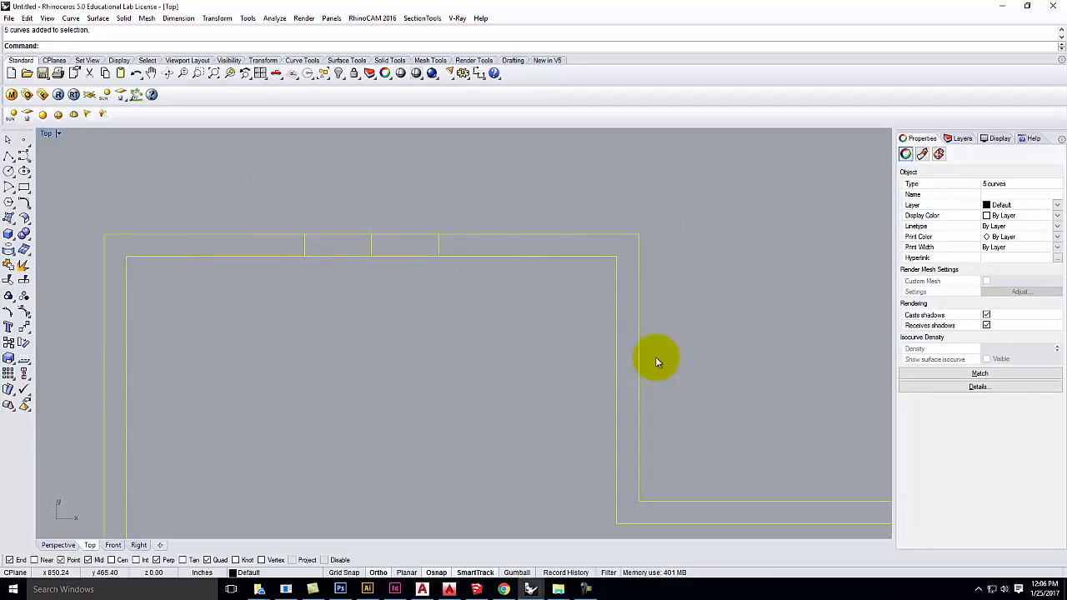
left_click(424, 194)
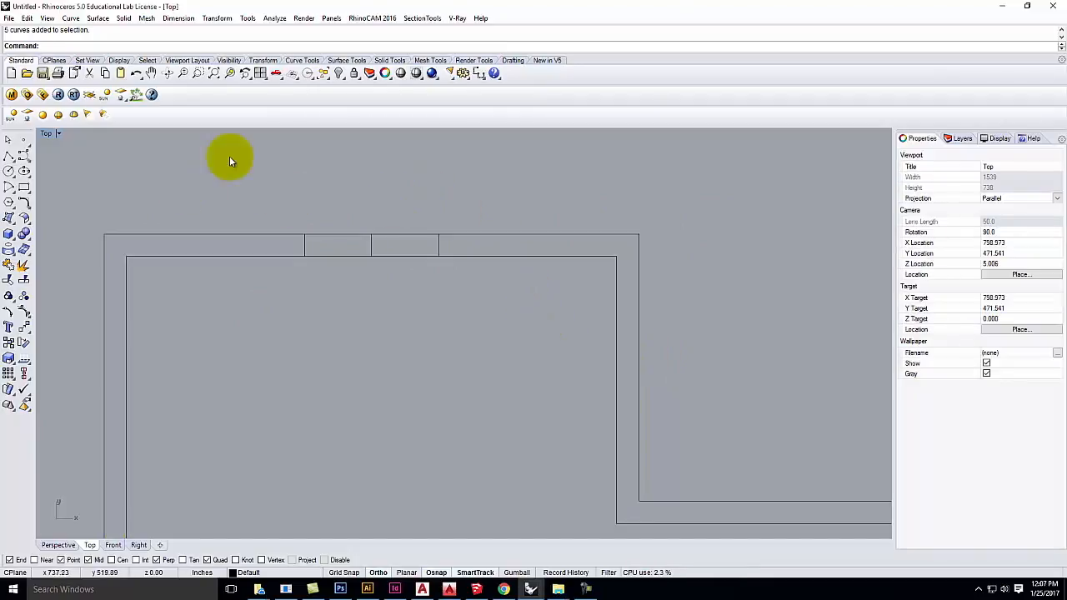
left_click_drag(247, 170, 581, 377)
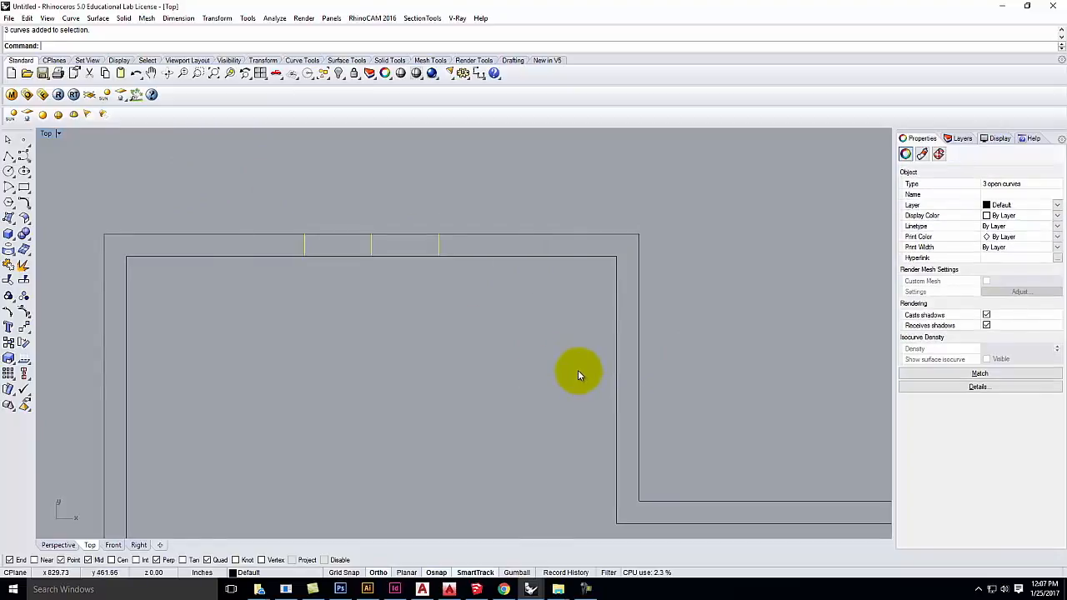
left_click(458, 352)
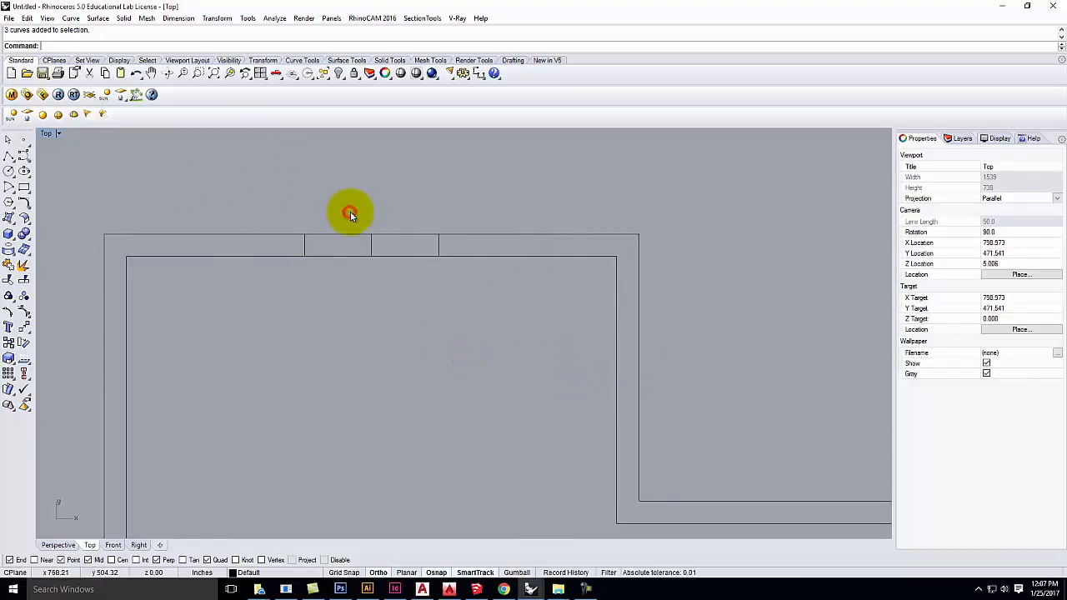
left_click_drag(350, 213, 397, 292)
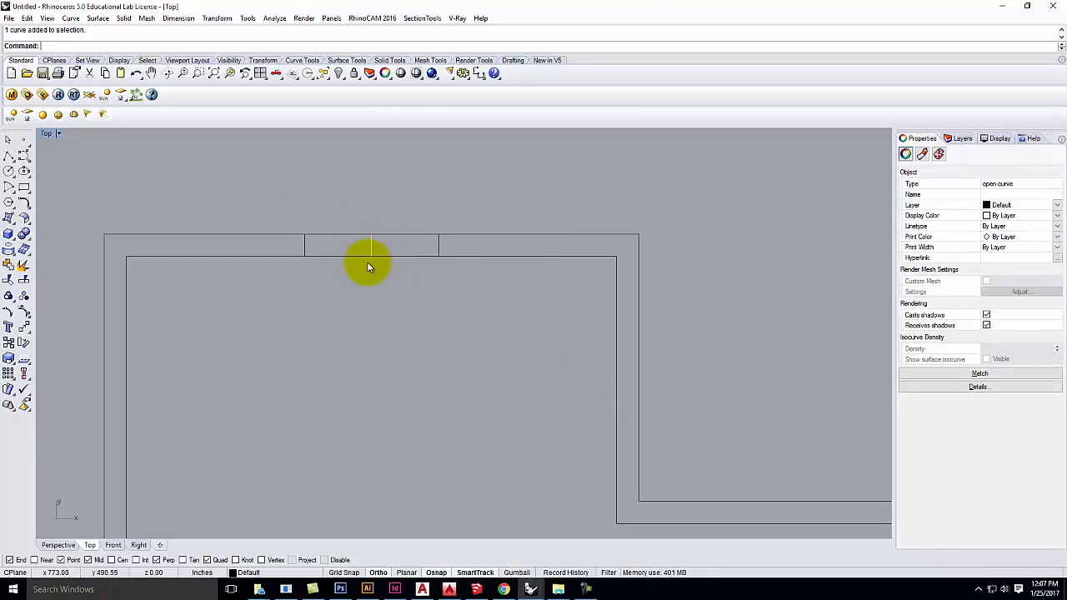
key("Delete")
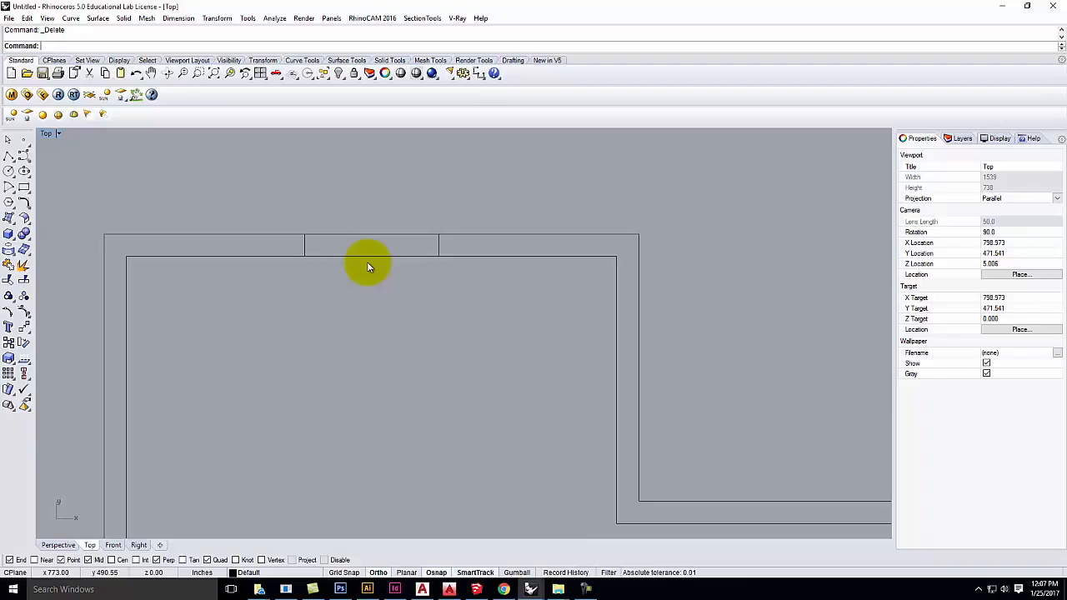
Step: Select the two remaining cross lines and the outer outline to check them, then clear the selection
left_click(303, 245)
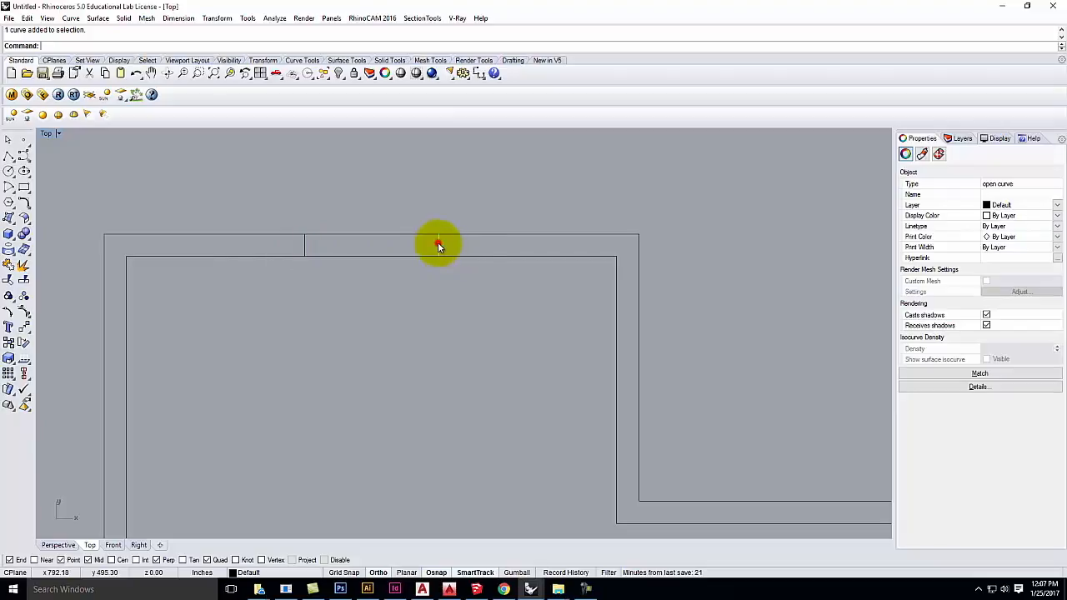
left_click(438, 243)
left_click(518, 236)
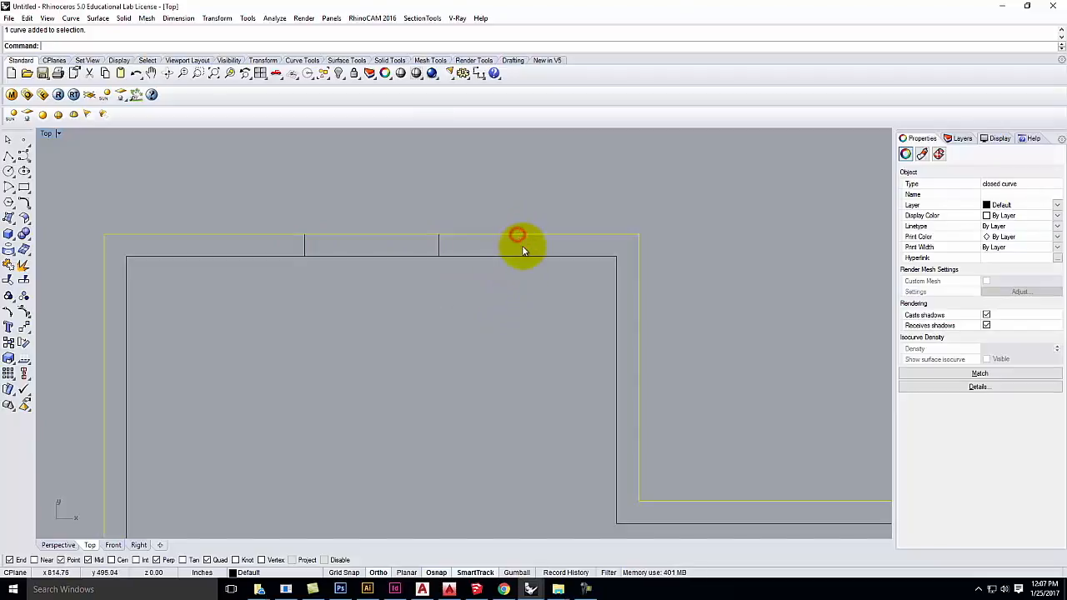
left_click(483, 341)
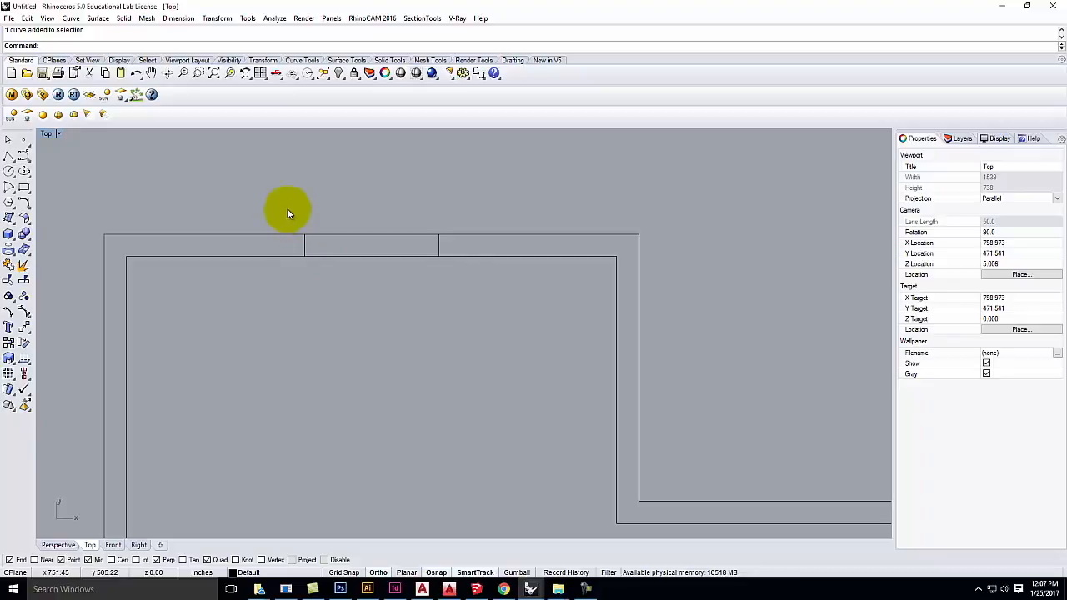
left_click(403, 234)
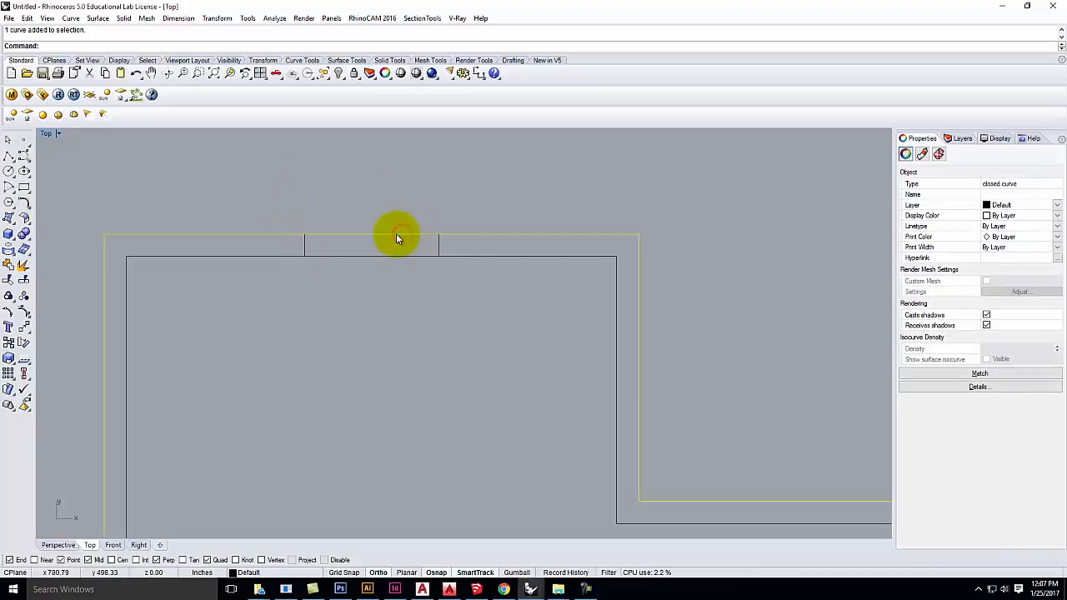
left_click(405, 312)
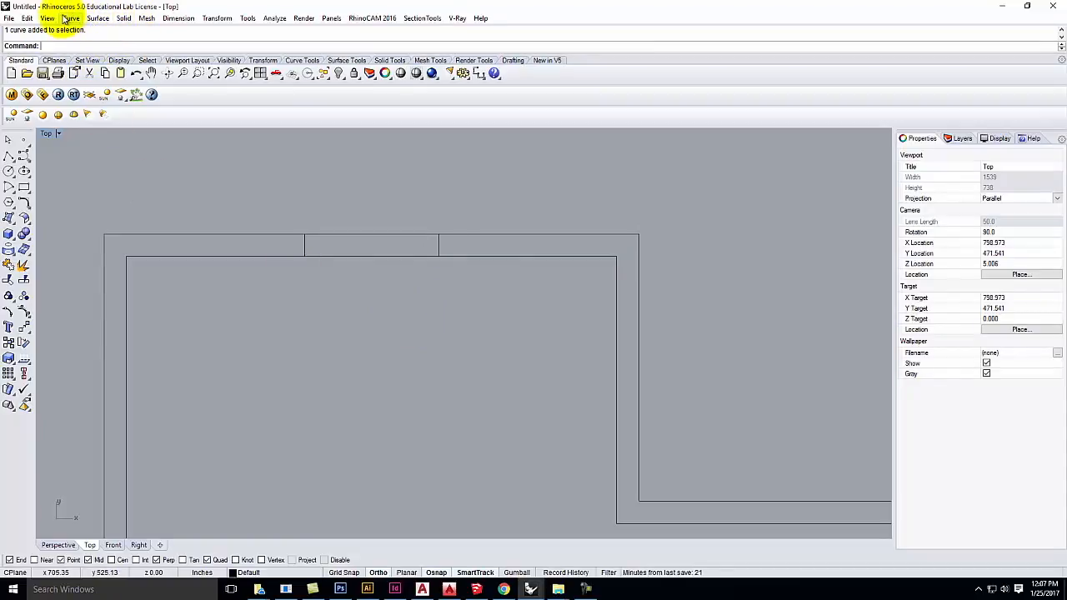
left_click(217, 19)
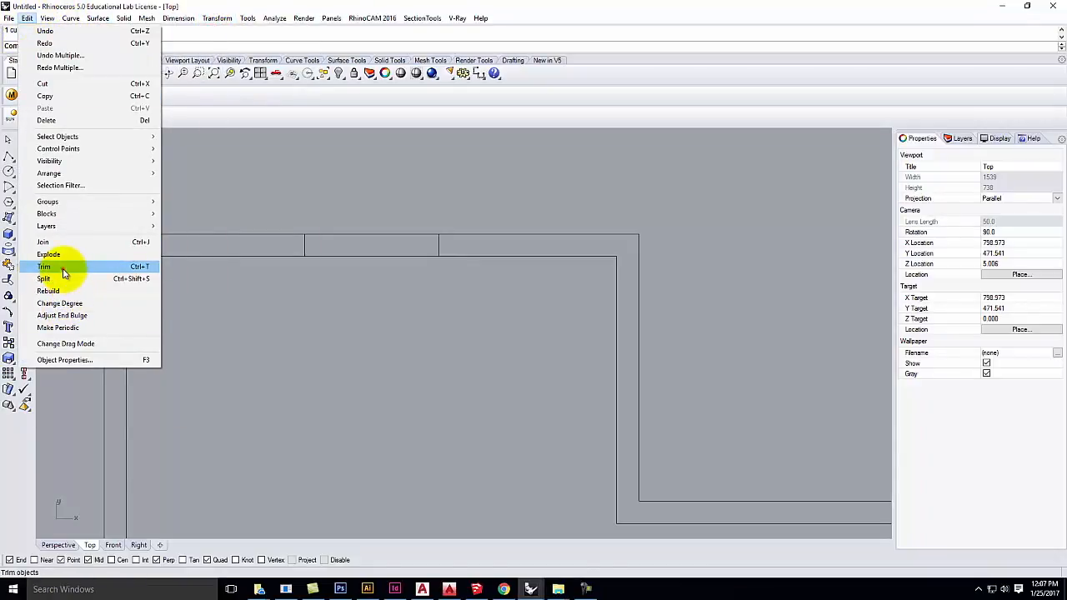
Step: Trim both top wall lines between the two cross lines, using the cross lines as cutting edges
left_click(63, 275)
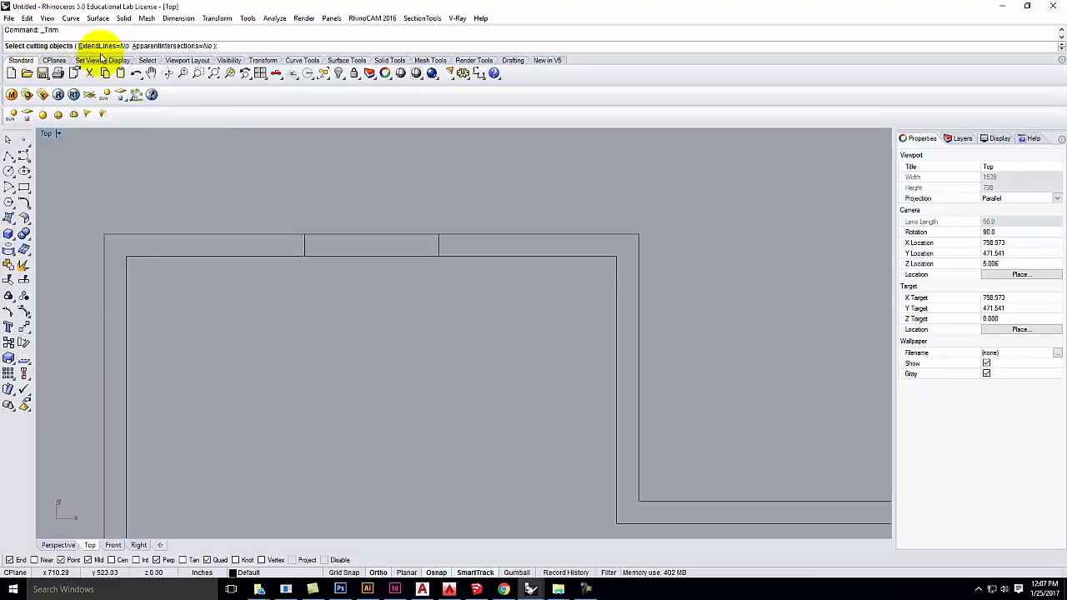
left_click(304, 243)
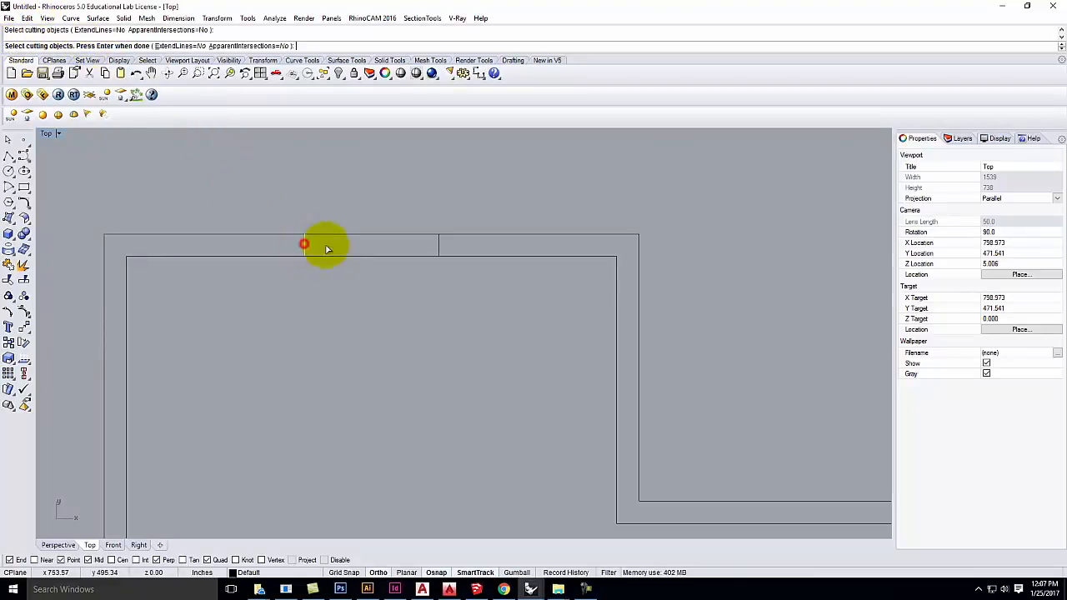
left_click(439, 243)
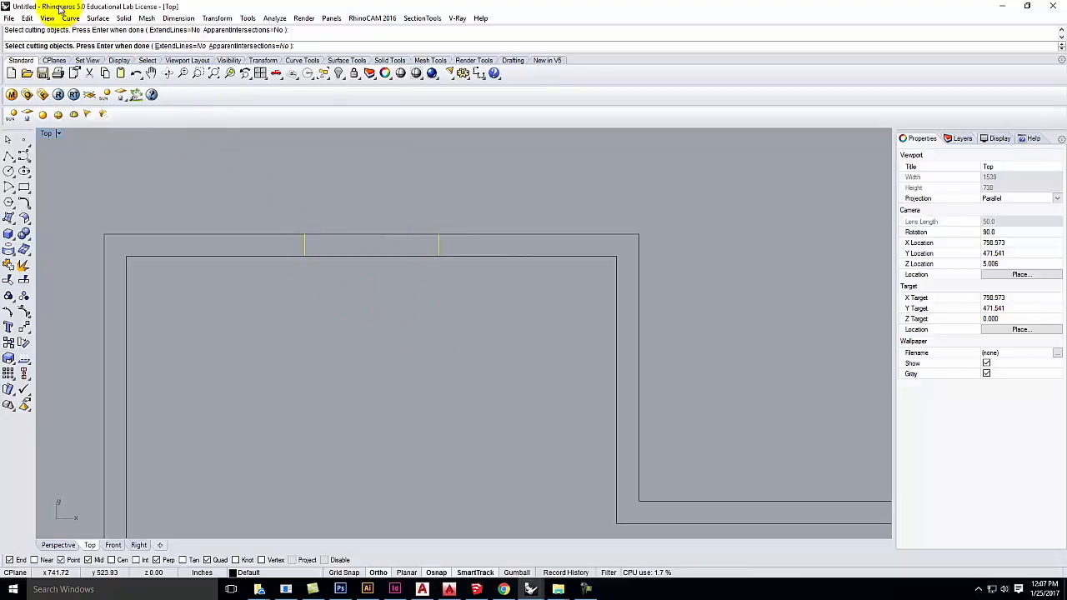
key("Return")
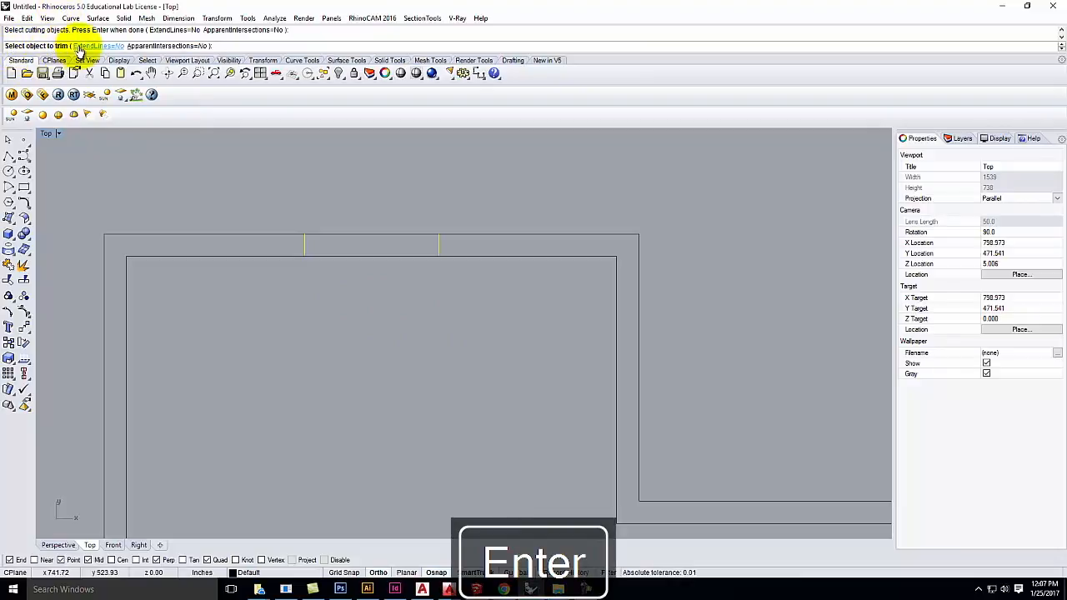
left_click(367, 235)
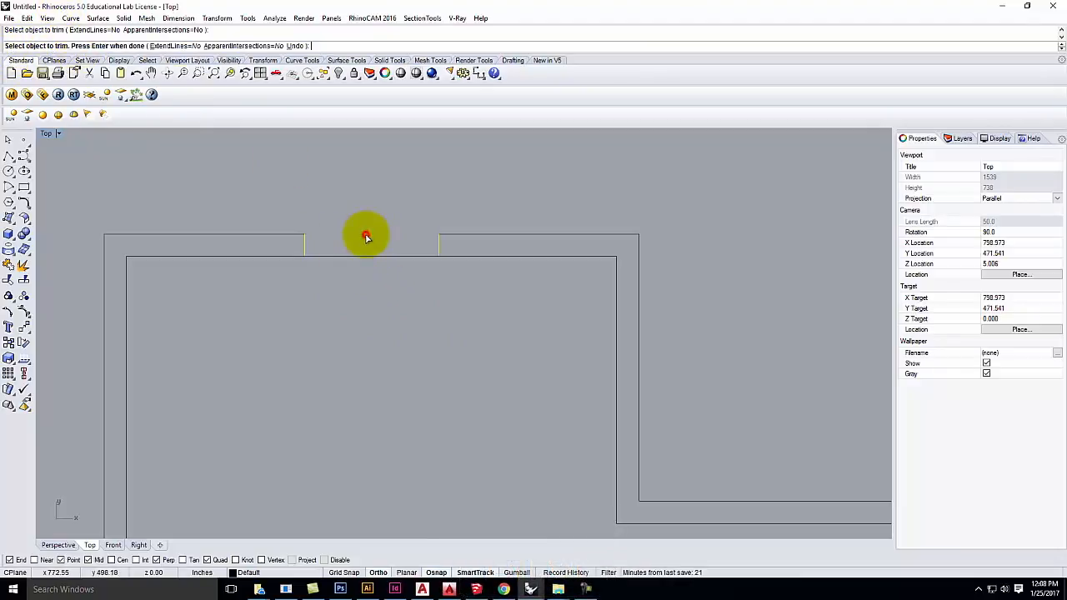
left_click(371, 257)
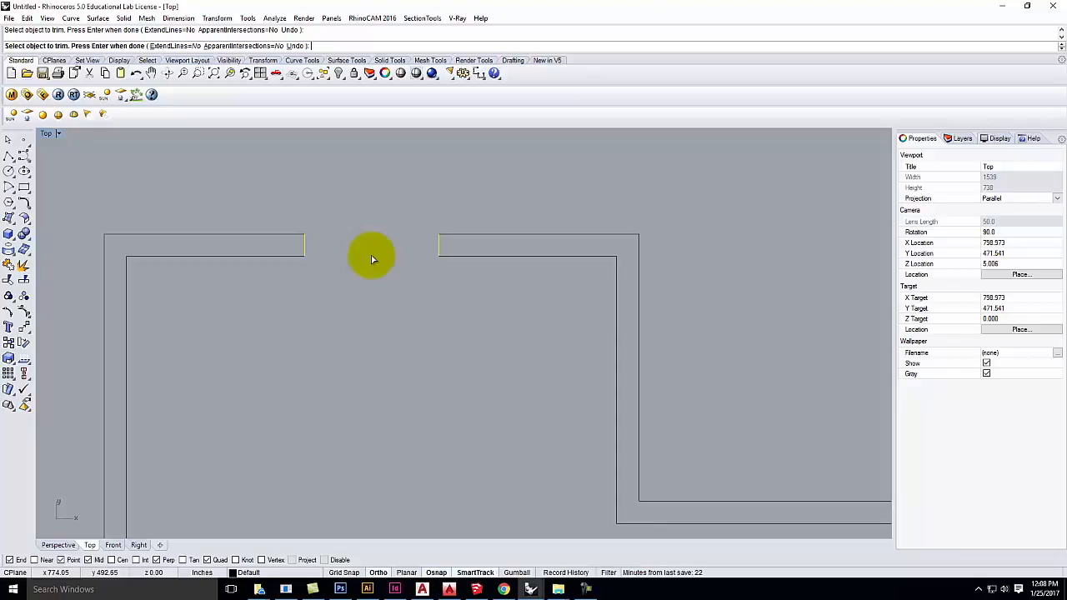
key("ctrl+z")
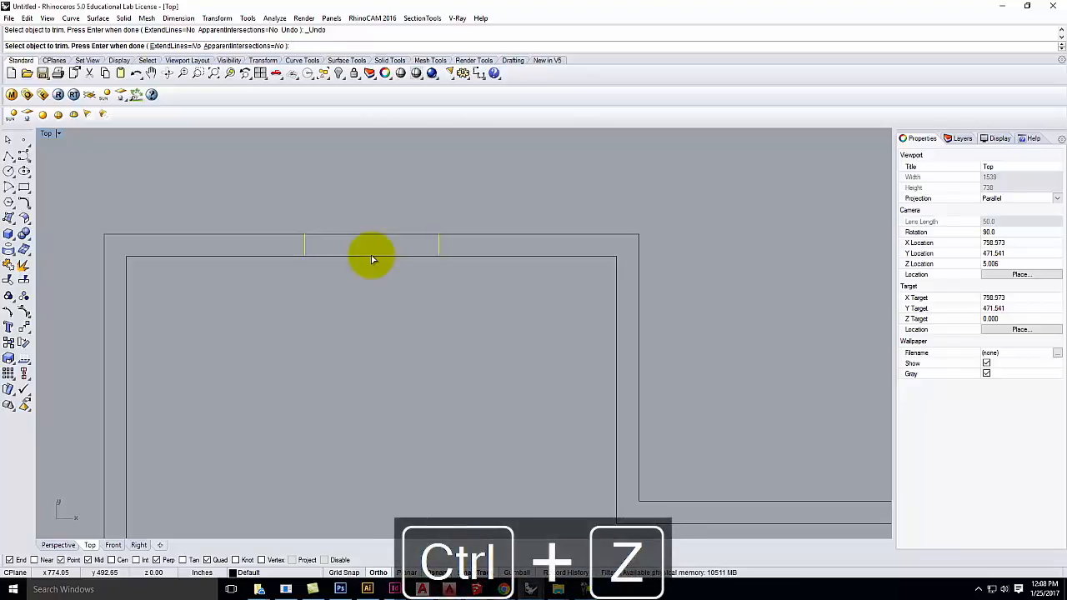
left_click_drag(400, 291, 347, 183)
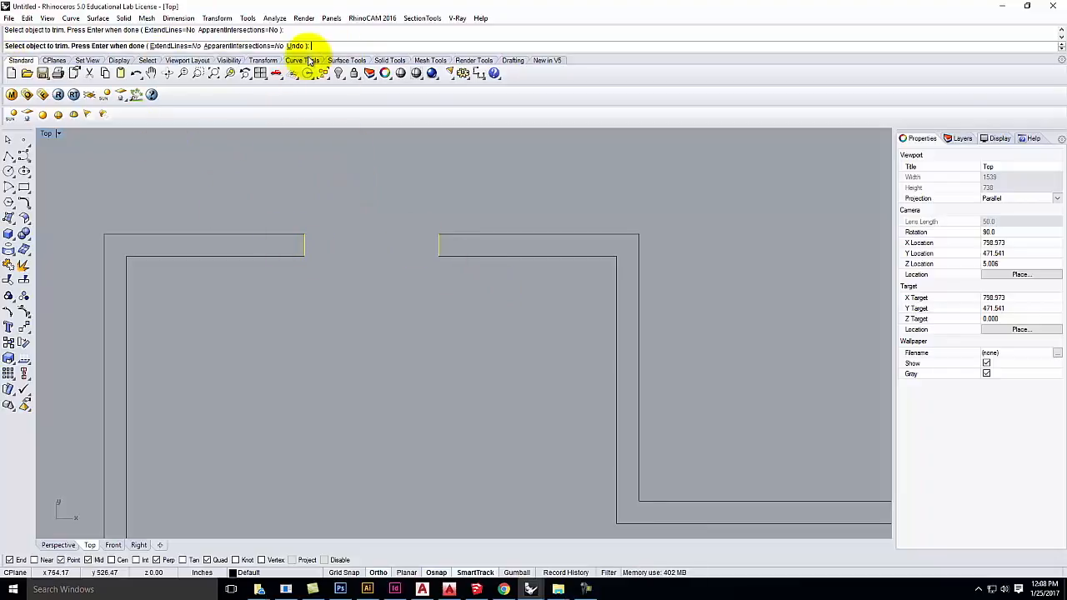
key("Return")
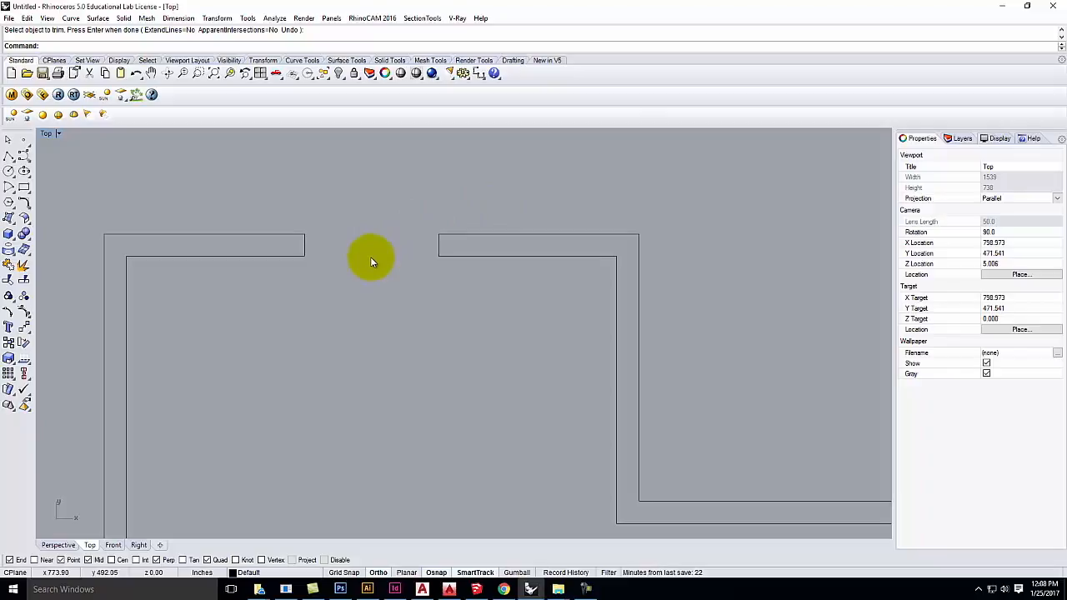
Step: Undo twice to restore the uncut top wall and remove the cross lines
key("ctrl+z")
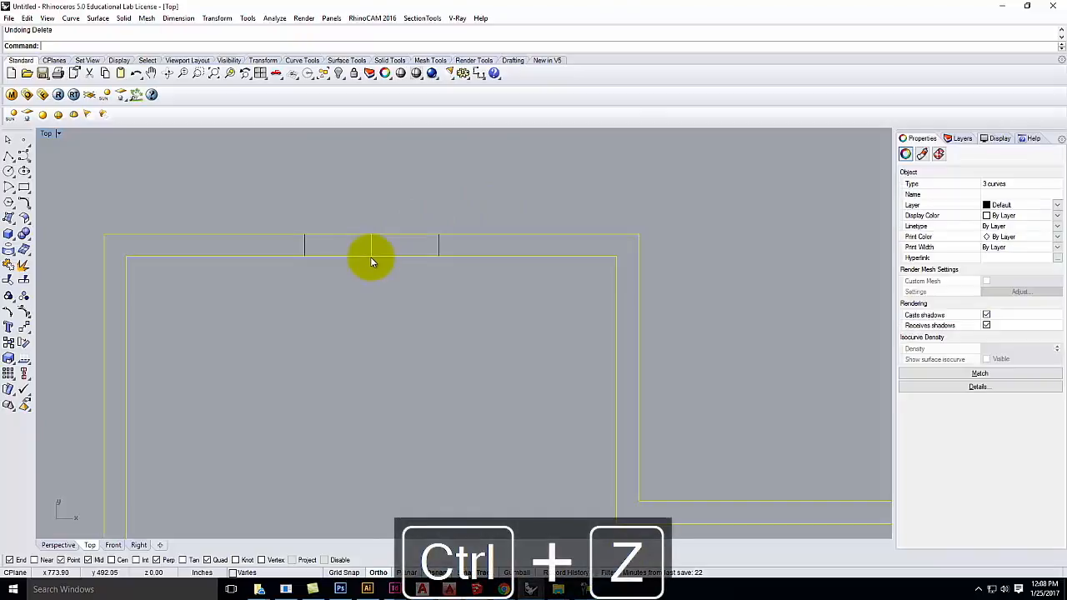
key("ctrl+z")
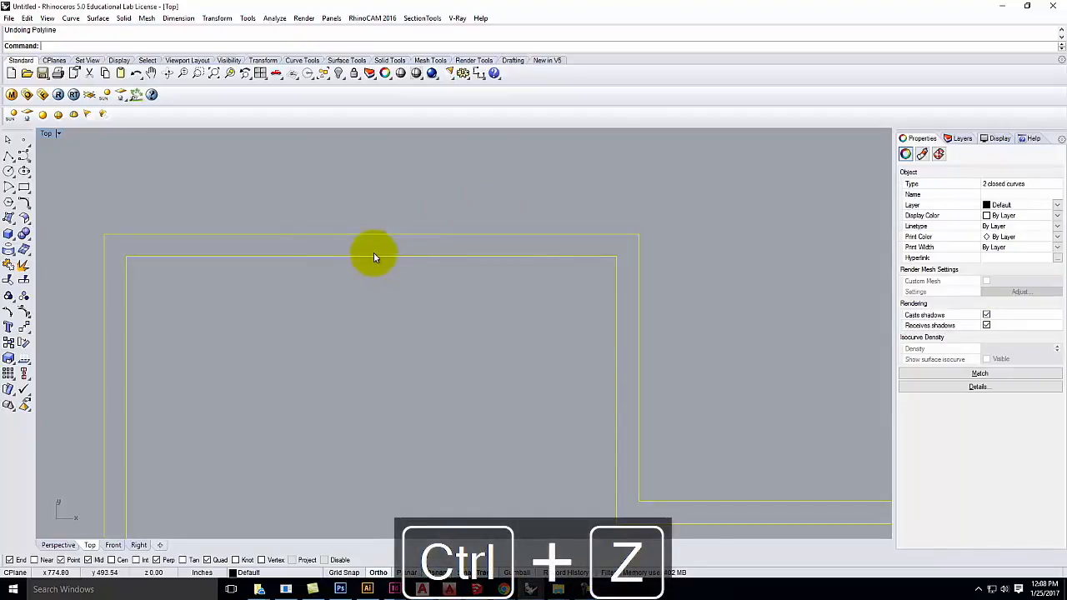
left_click(365, 371)
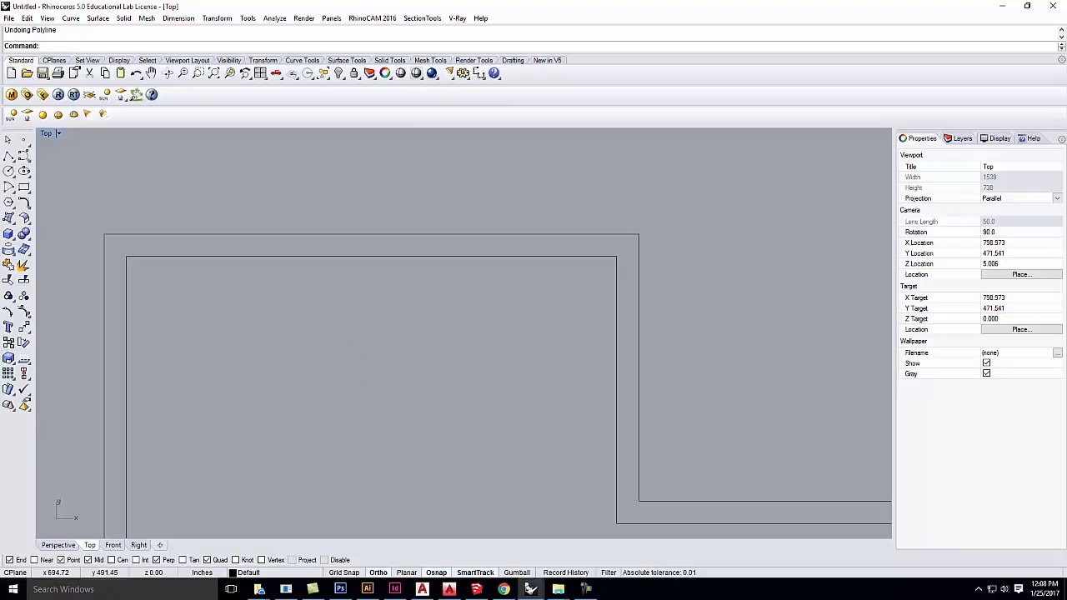
Step: Draw a single vertical polyline from the outer to the inner top wall edge
left_click(8, 157)
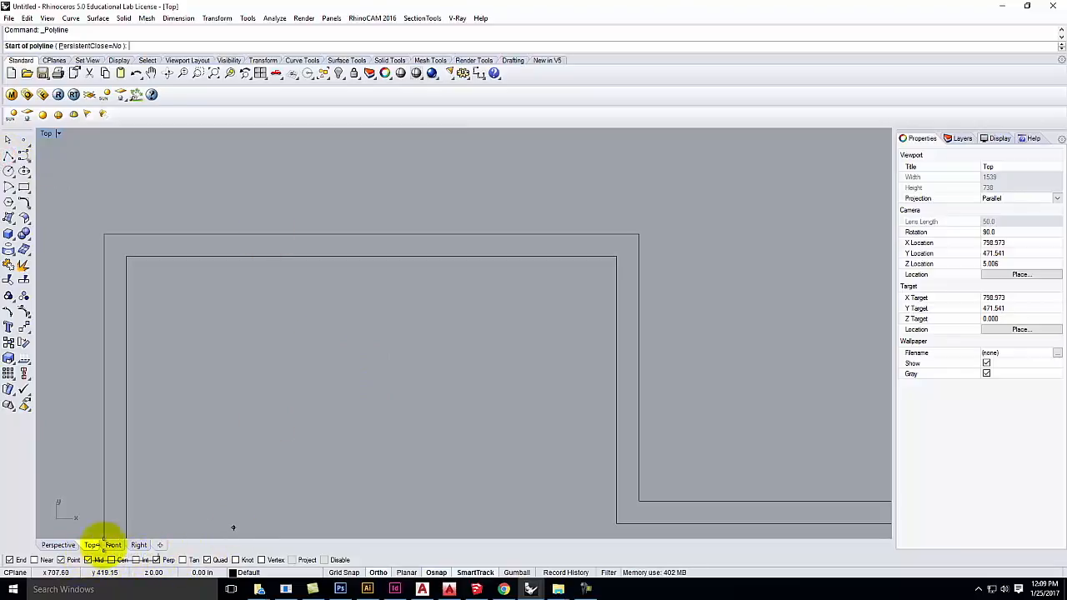
left_click(371, 234)
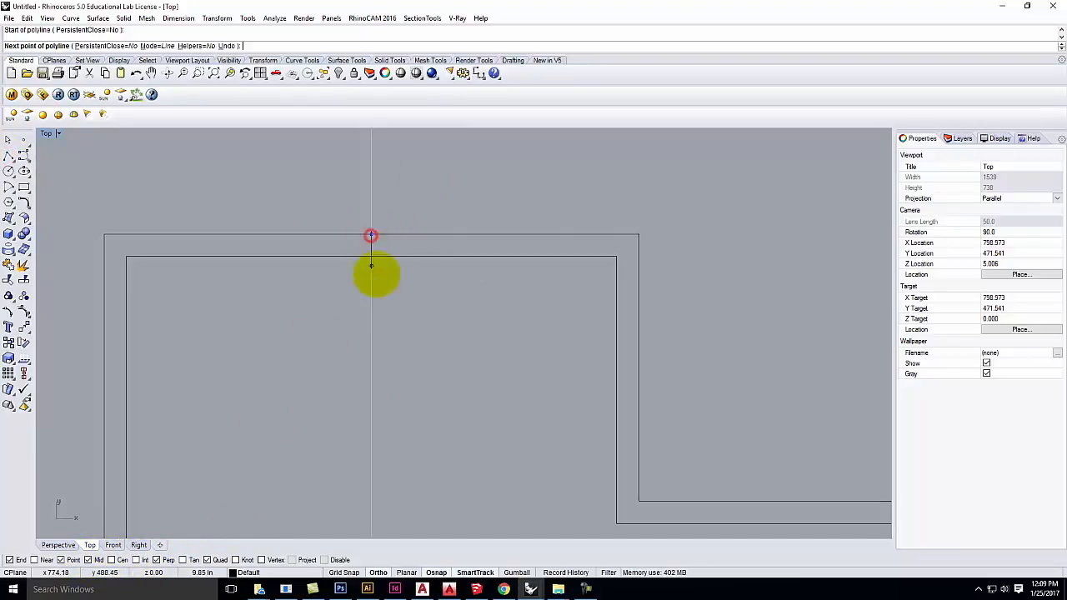
left_click(369, 256)
key("Return")
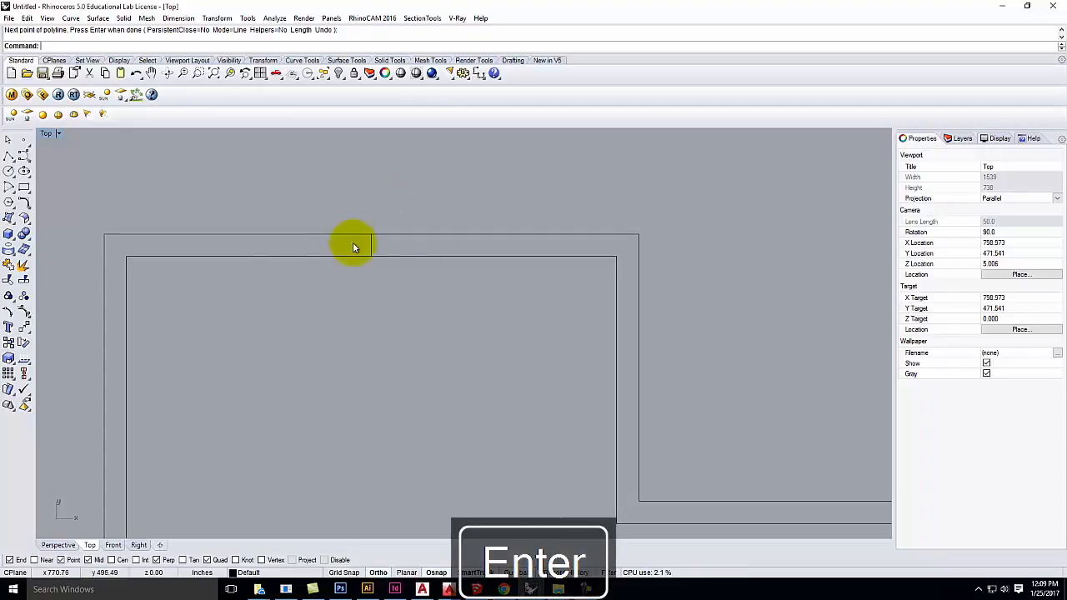
left_click(72, 18)
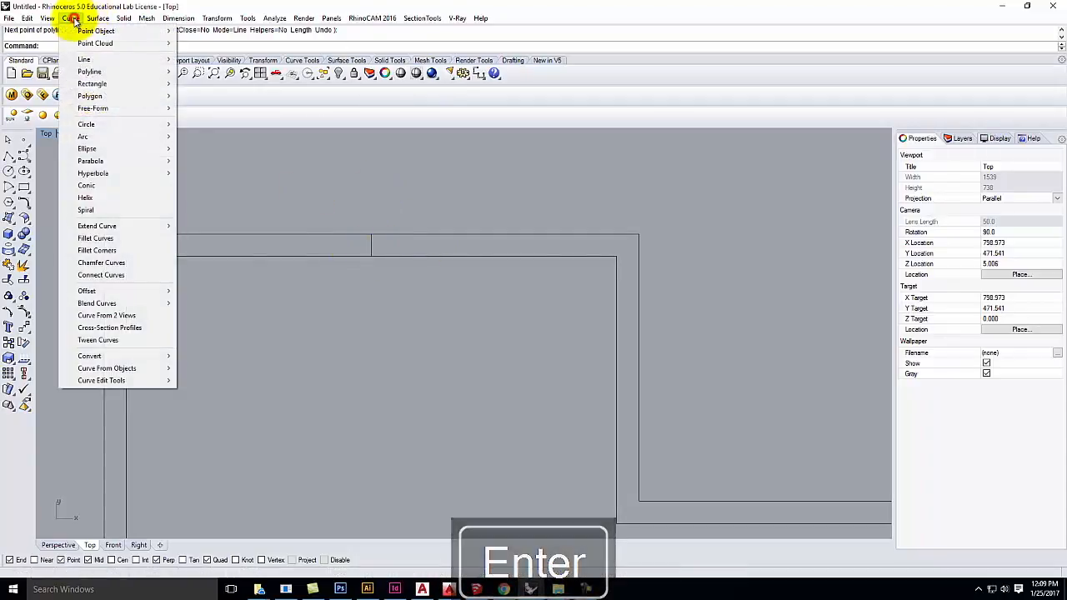
Step: Offset the new cross line 16 inches to both sides
mouse_move(103, 291)
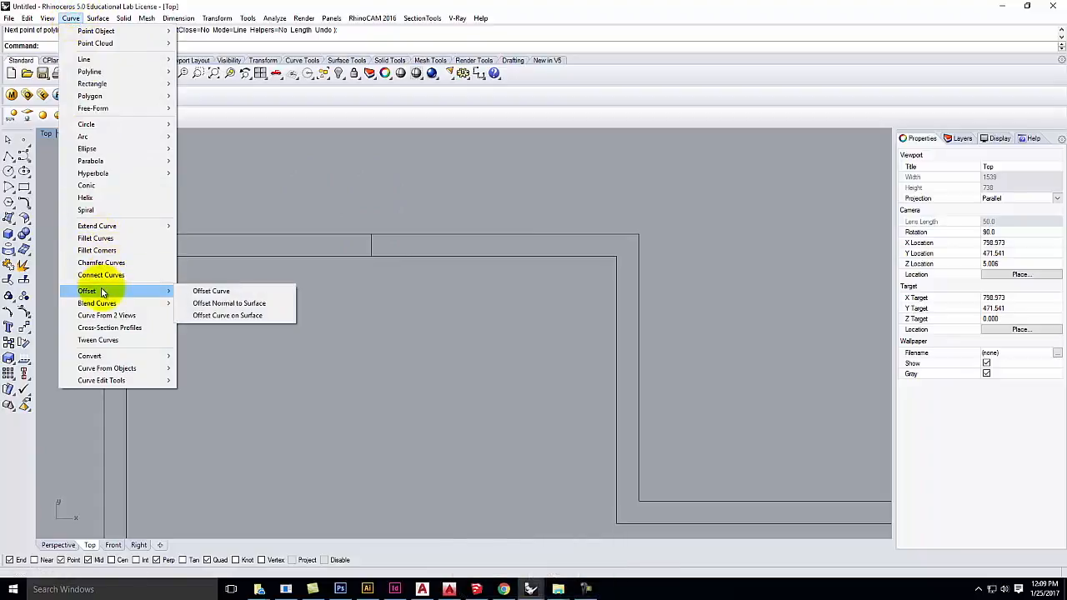
left_click(215, 294)
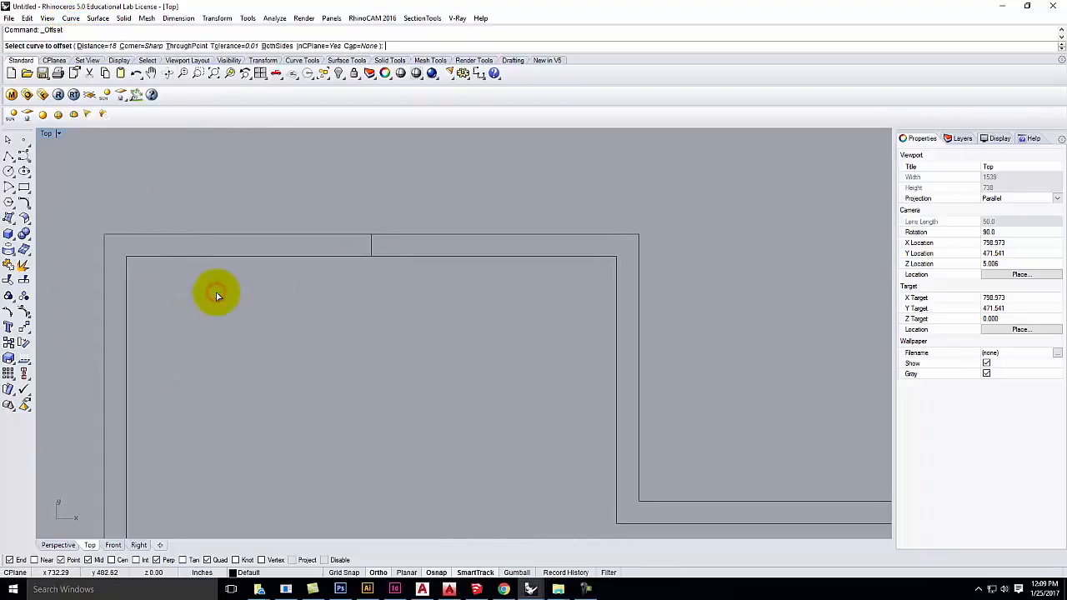
left_click(372, 248)
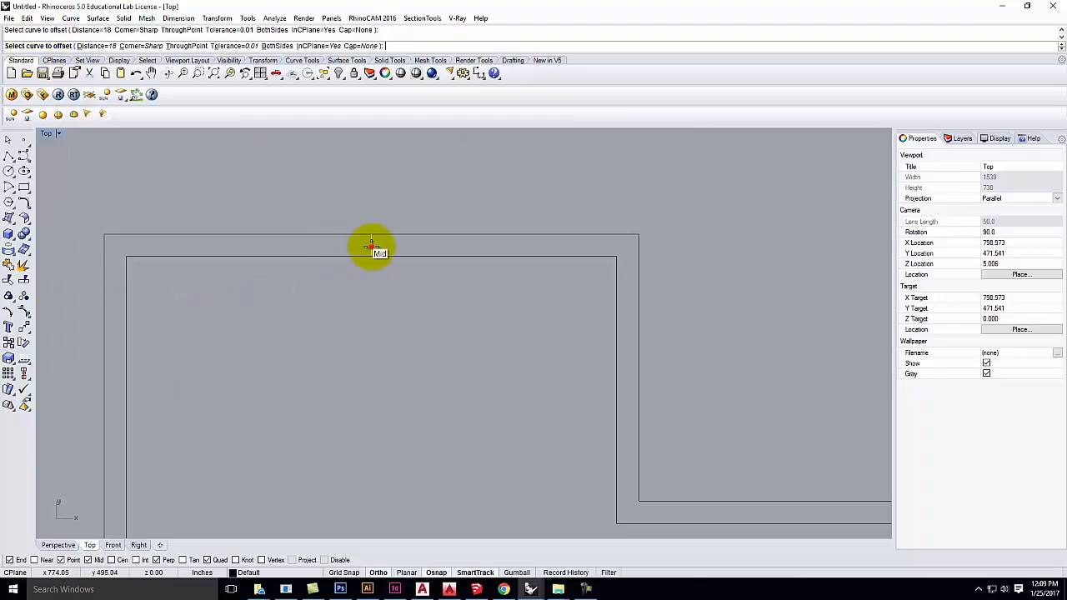
left_click(81, 47)
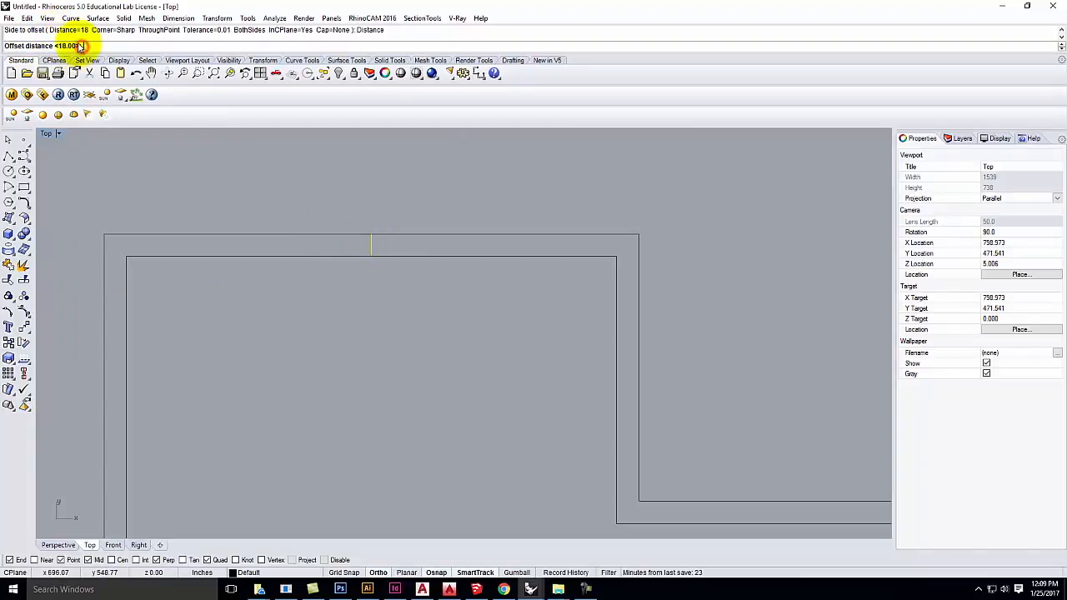
type("16")
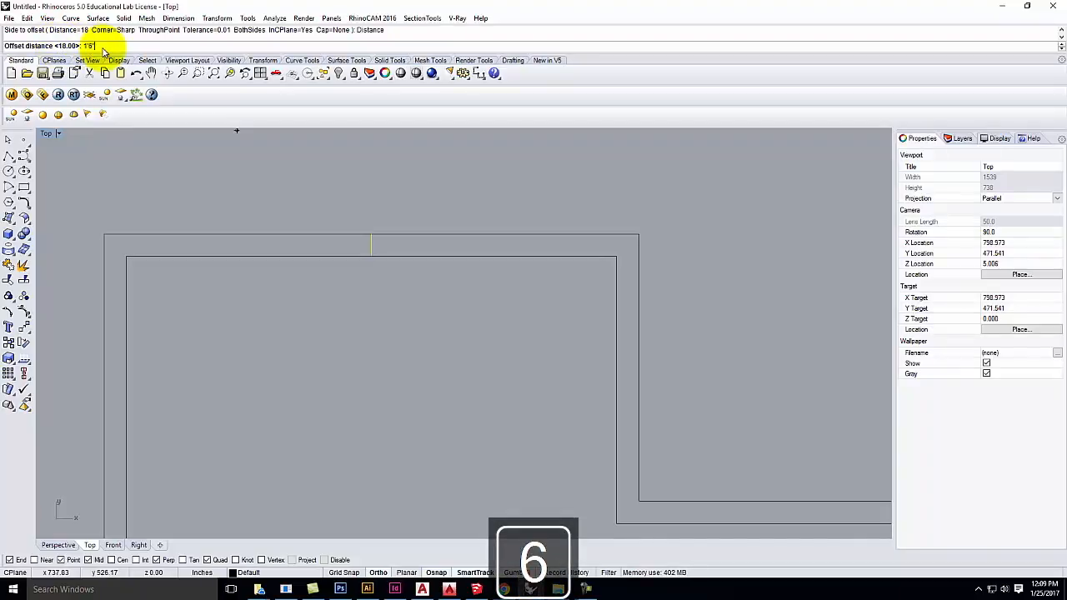
key("Return")
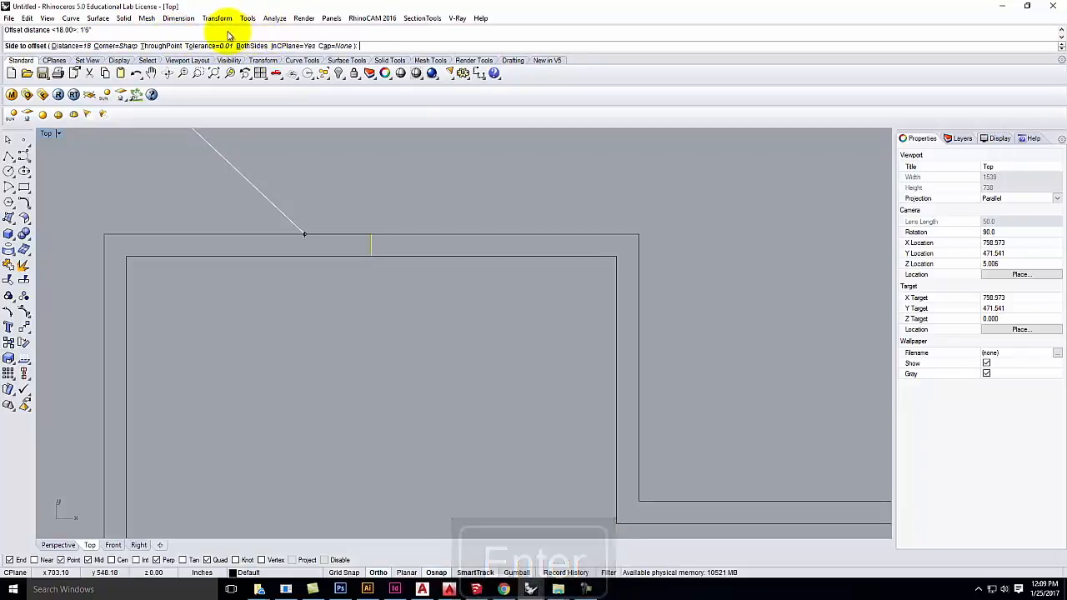
left_click(250, 46)
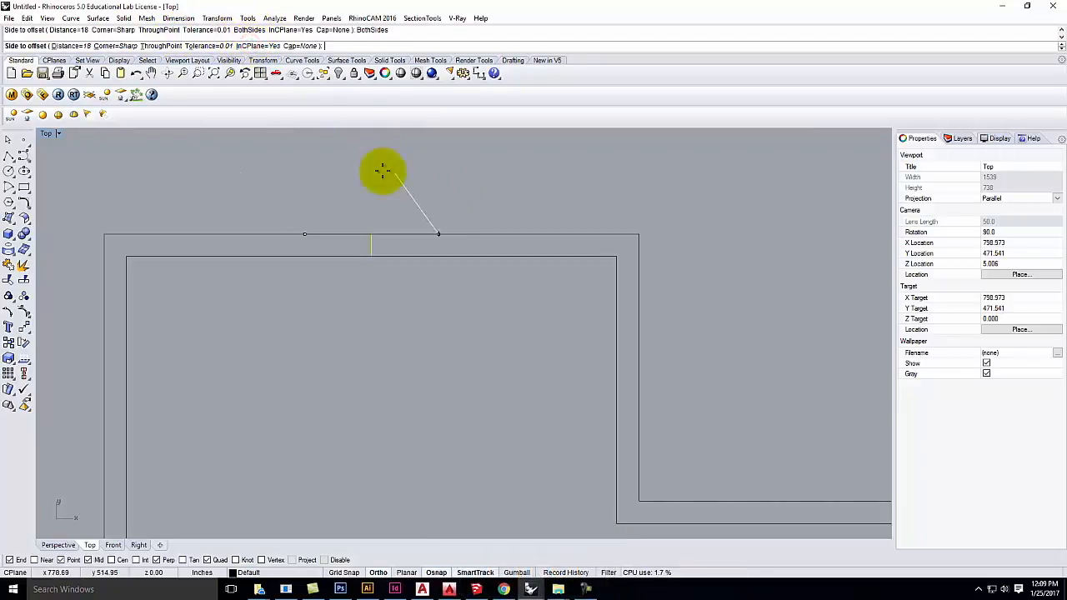
left_click(329, 163)
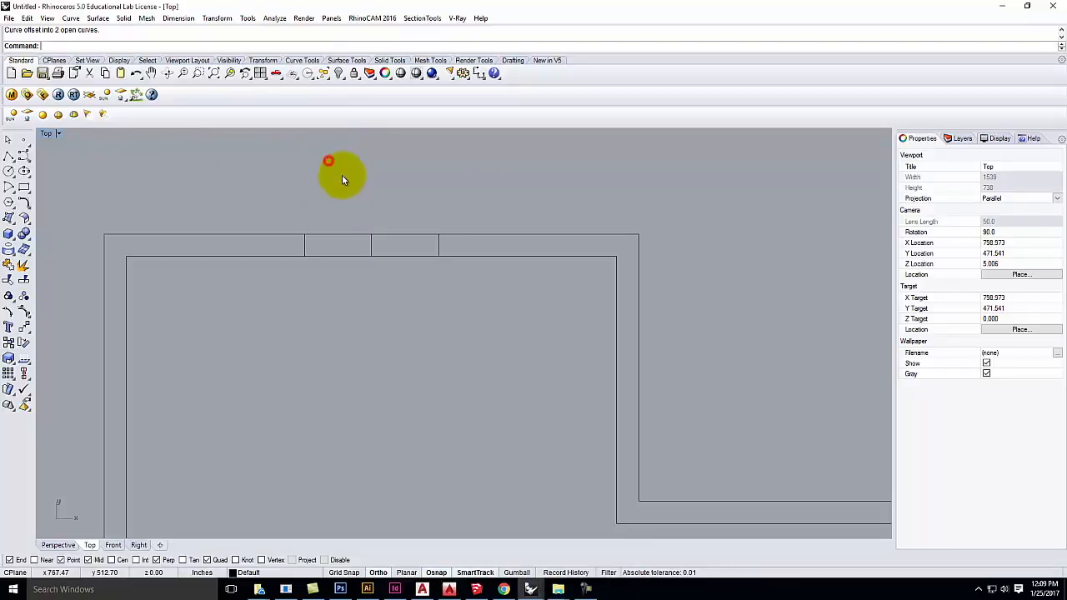
Step: Delete the original middle cross line, keeping the two offset cross lines
left_click(303, 243)
left_click(438, 241)
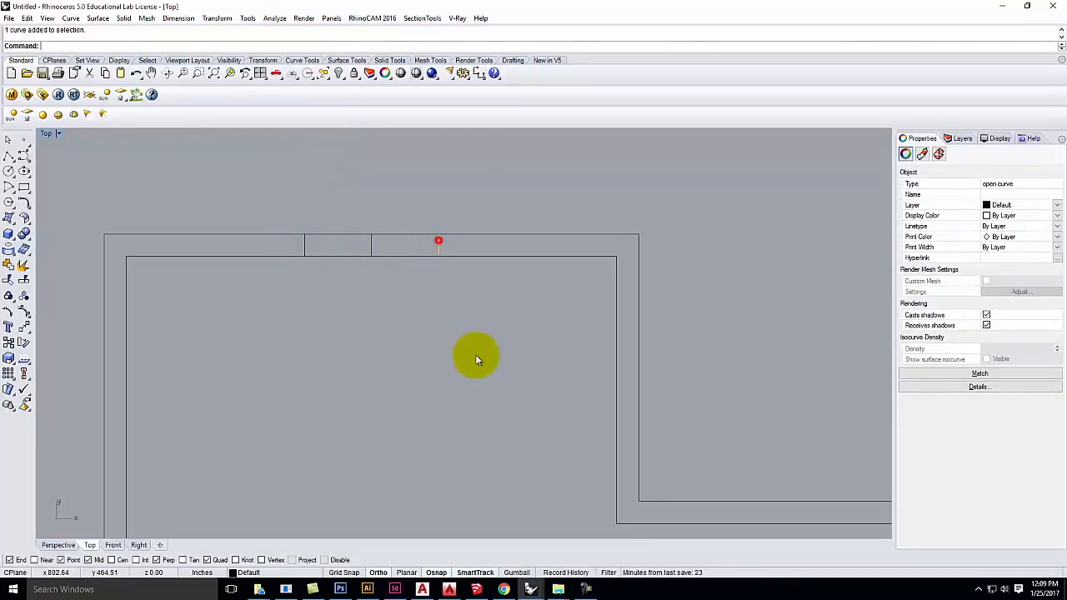
left_click(478, 365)
left_click(303, 245)
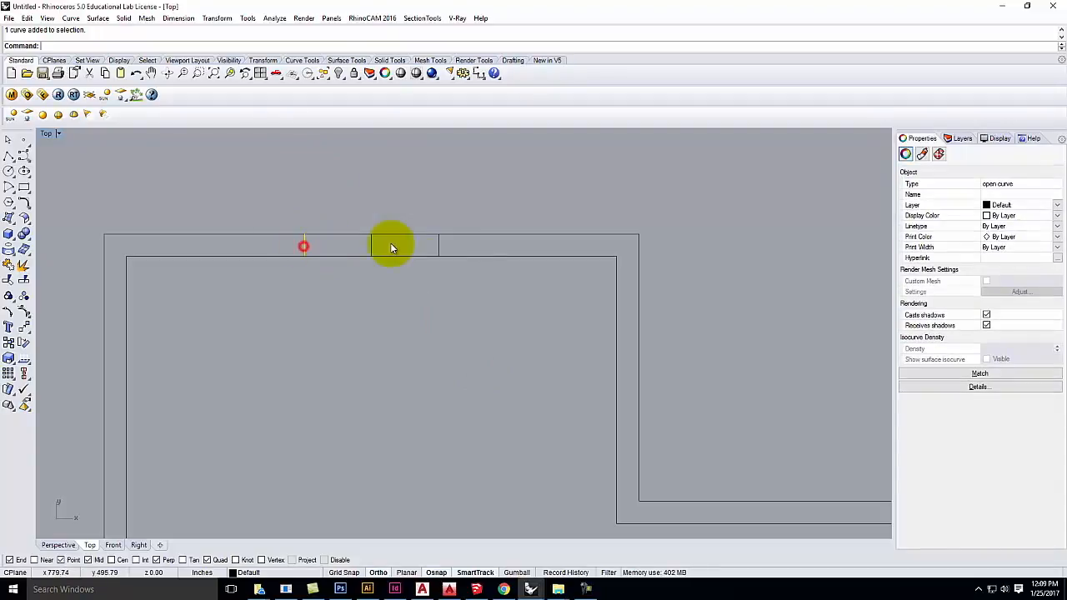
left_click(437, 246)
left_click(412, 344)
left_click_drag(340, 186, 390, 289)
key("Delete")
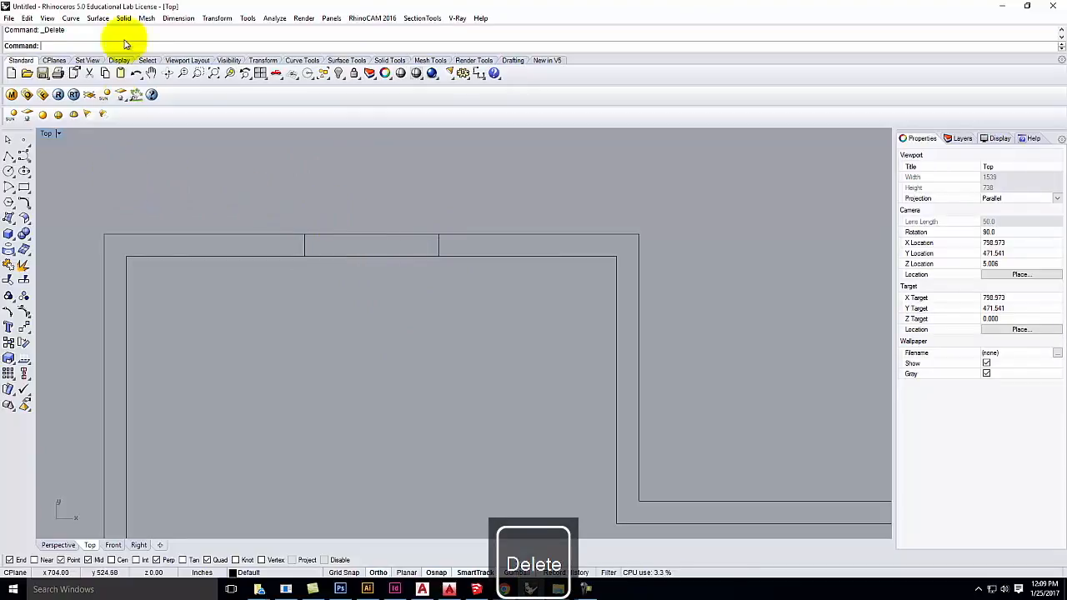
left_click(28, 17)
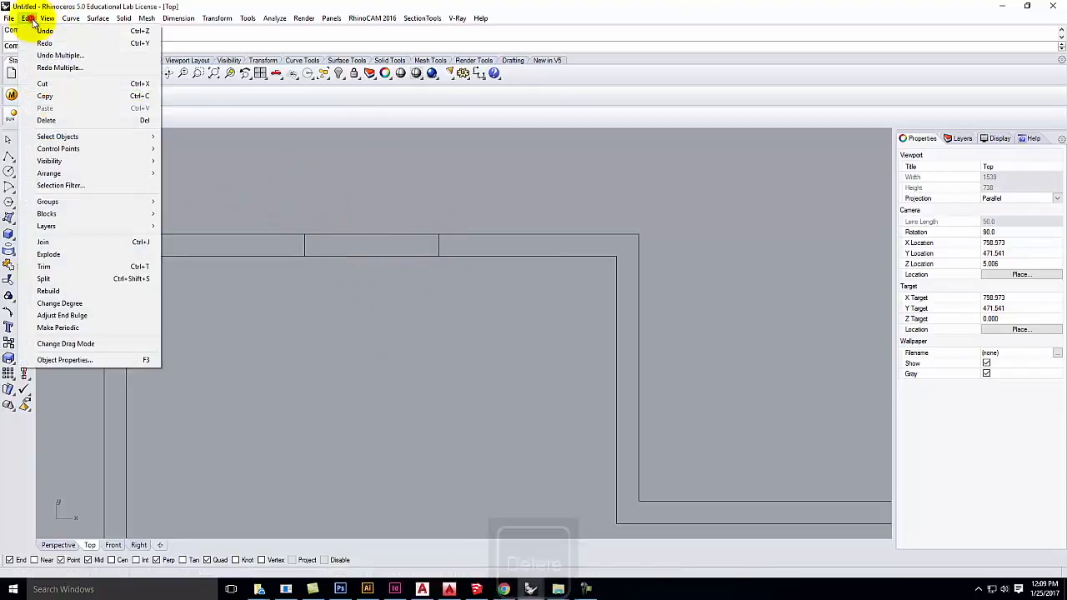
Step: Using both cross lines as cutting edges, trim away the outer and inner wall lines between them
left_click(47, 265)
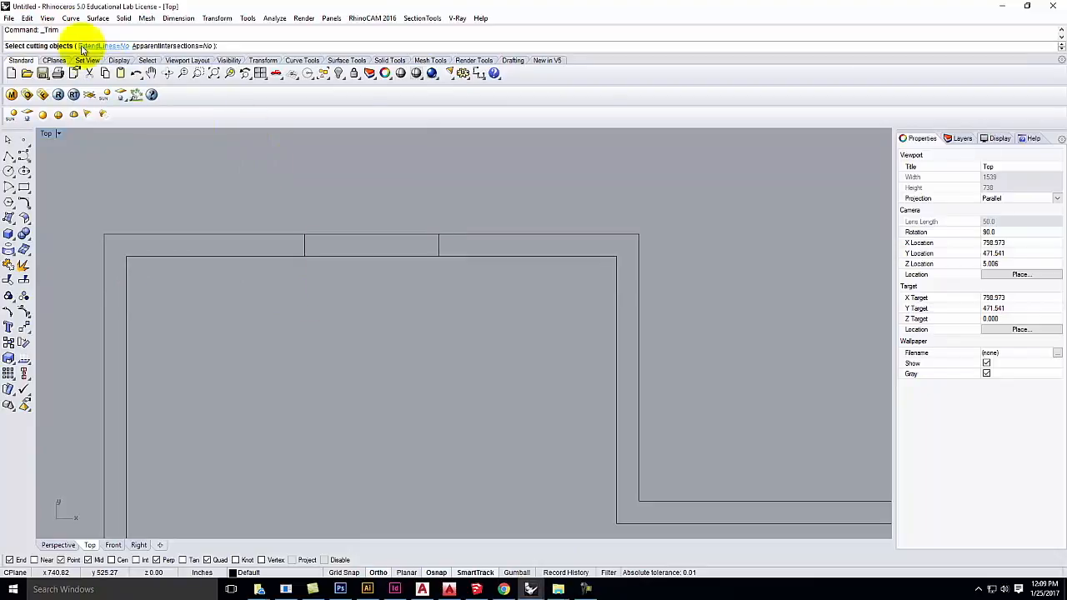
left_click(306, 245)
left_click(442, 244)
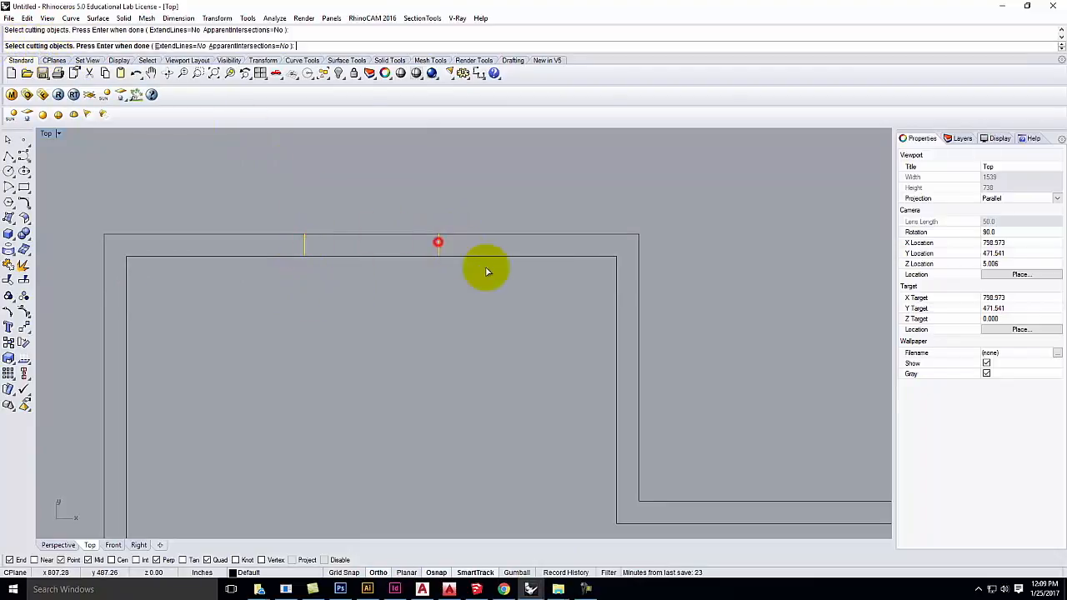
key("Return")
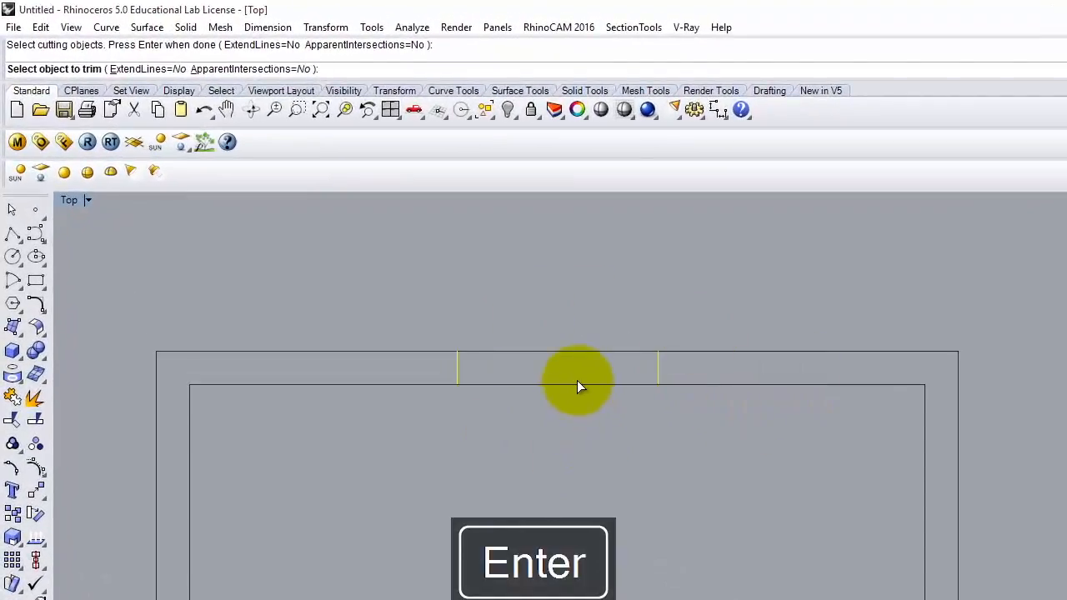
left_click(573, 385)
left_click(582, 351)
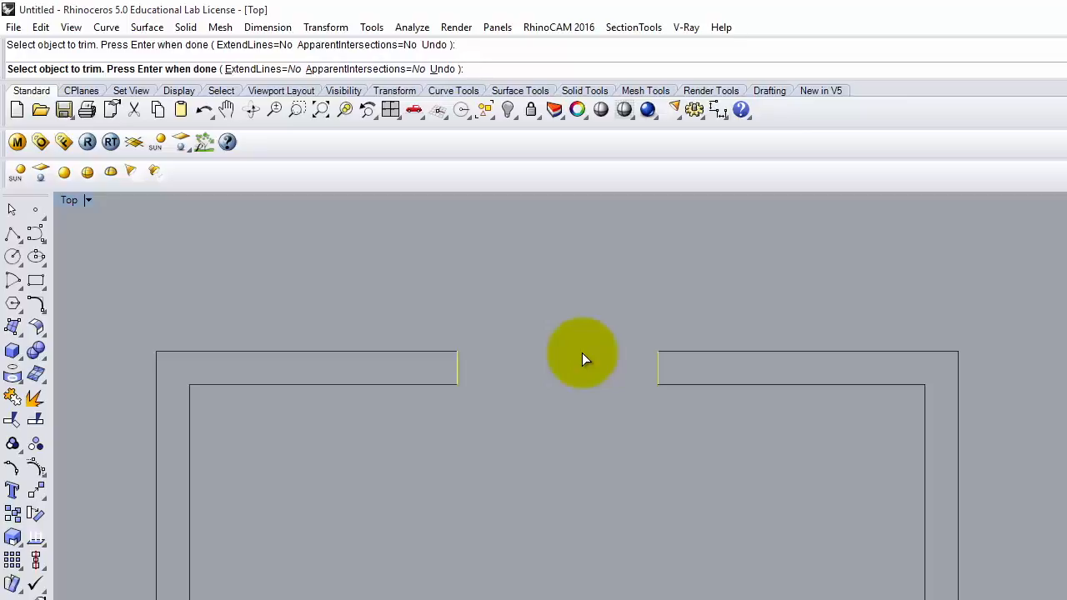
key("Return")
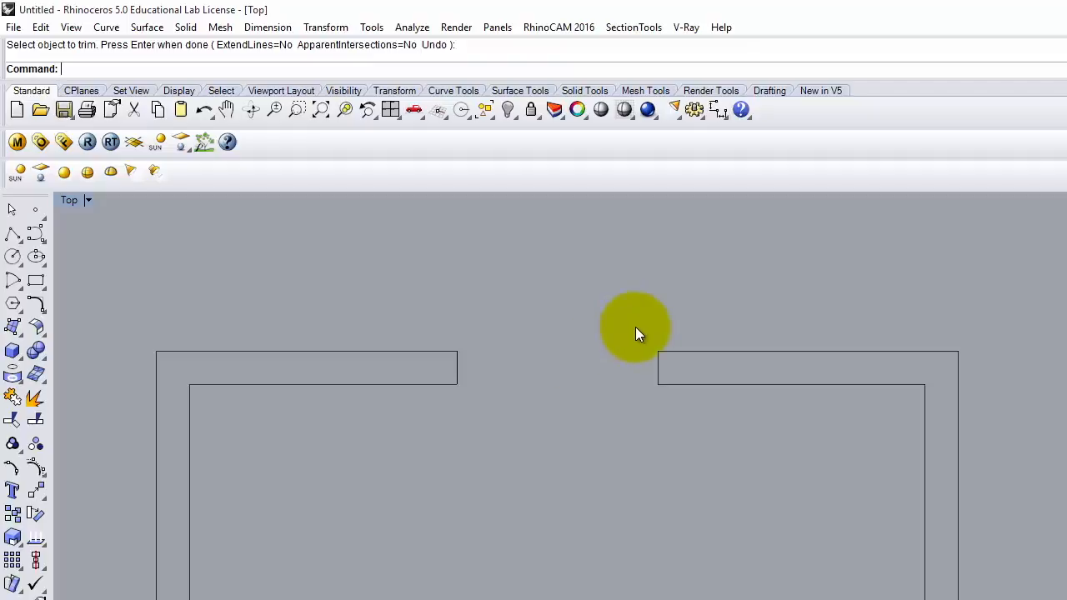
Step: Window-select all wall curve pieces and join them into one outline with Edit > Join
left_click(719, 351)
left_click(701, 386)
left_click(694, 487)
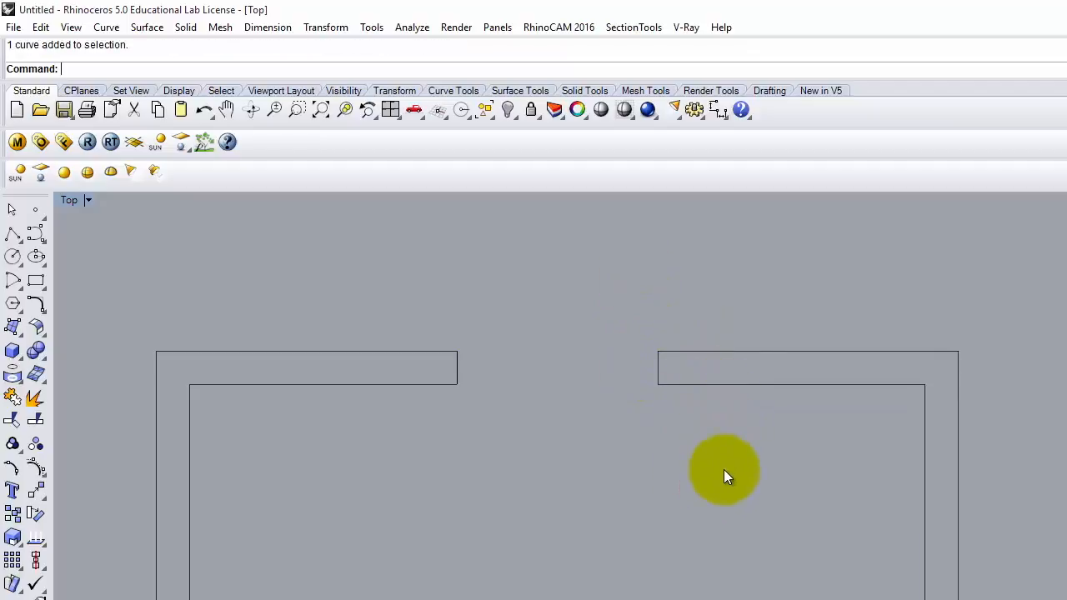
left_click_drag(740, 485, 398, 265)
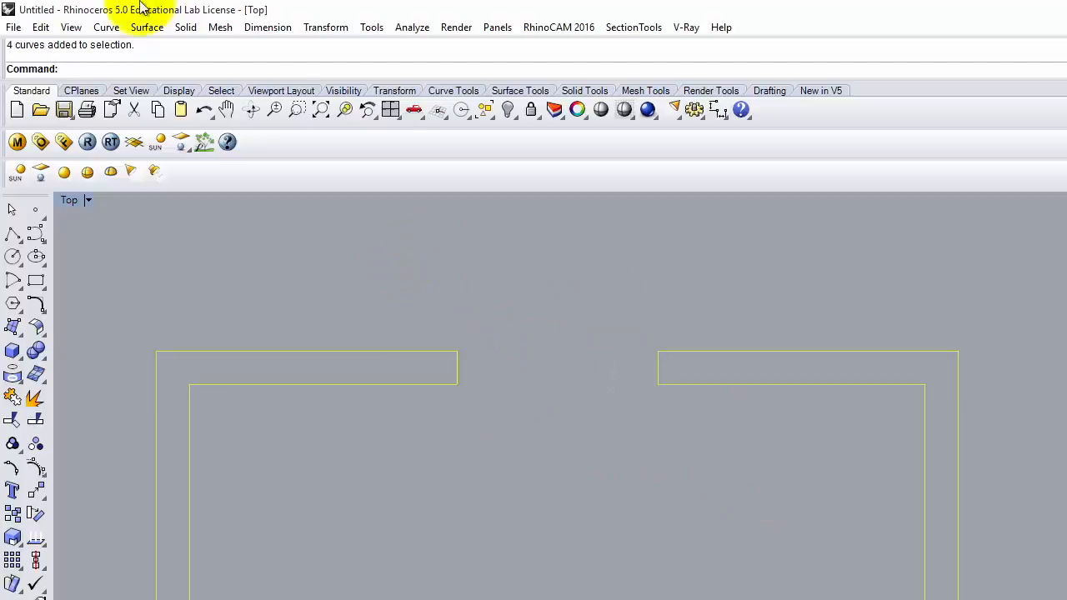
left_click(41, 27)
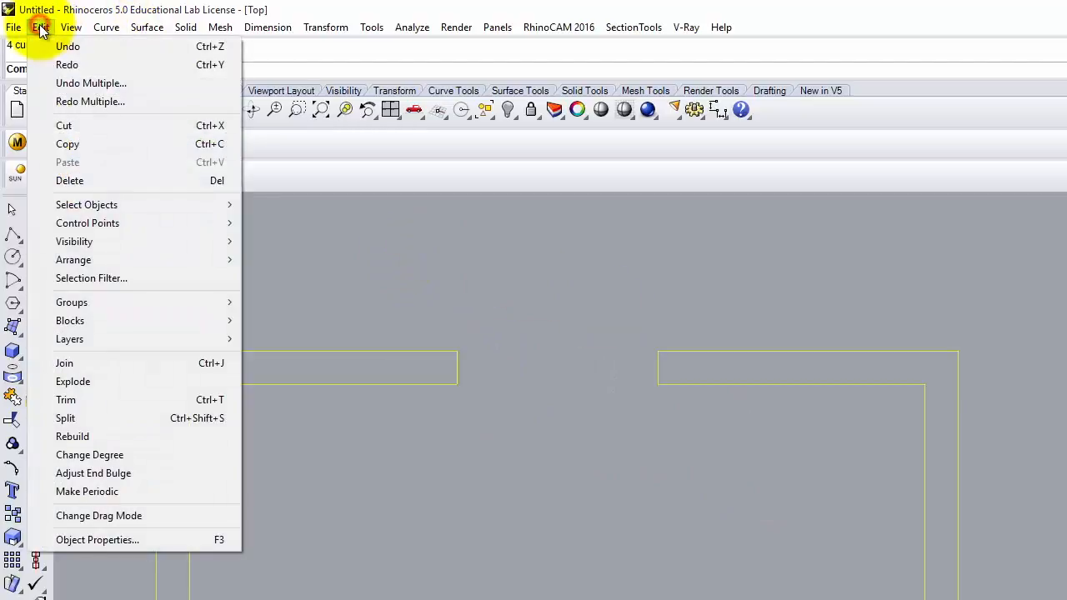
left_click(120, 365)
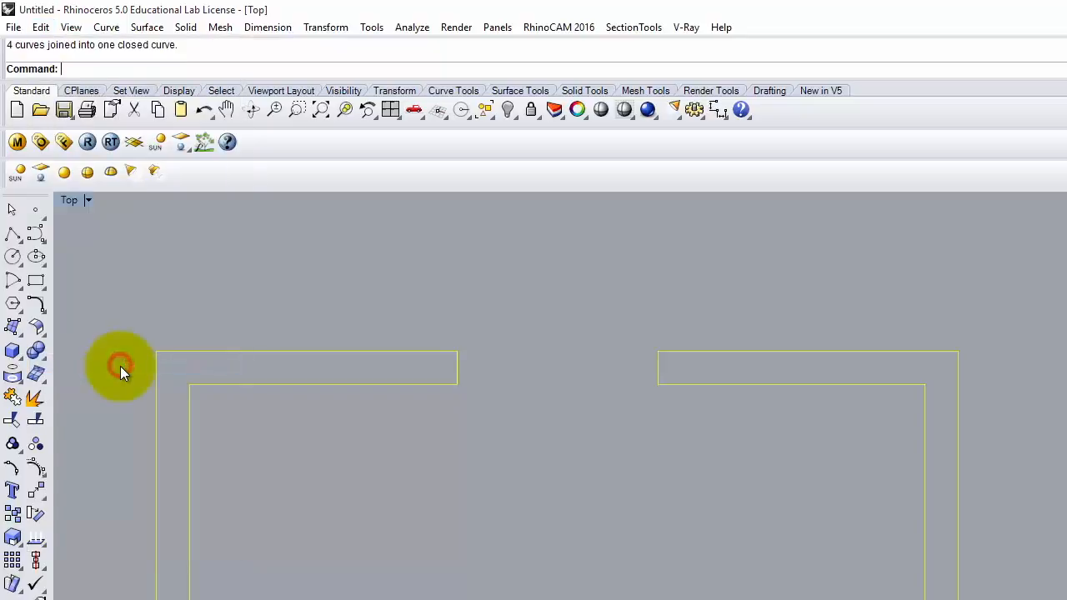
left_click(657, 454)
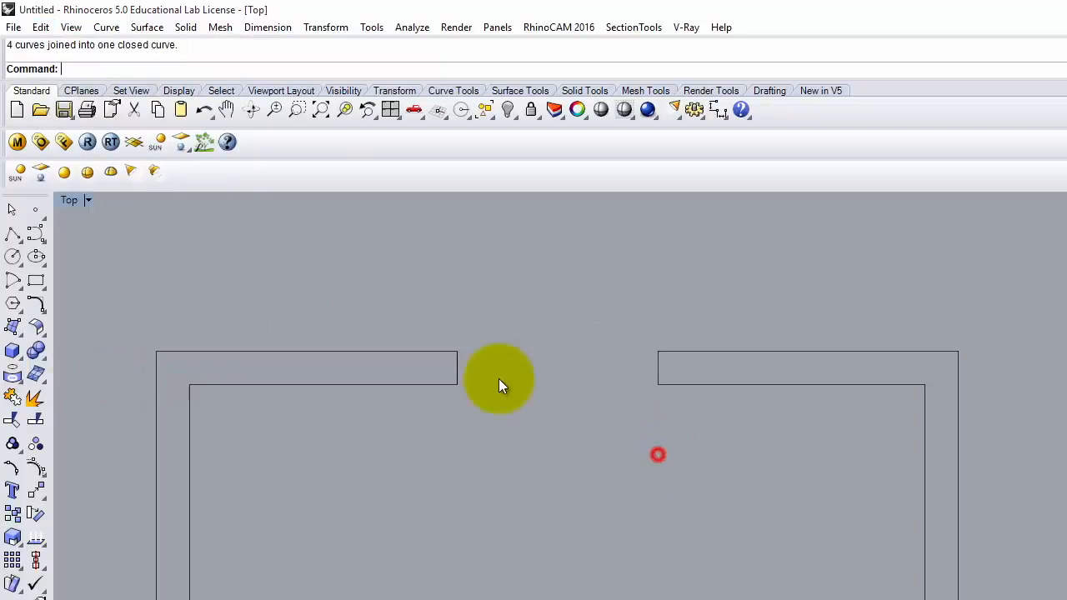
left_click(435, 389)
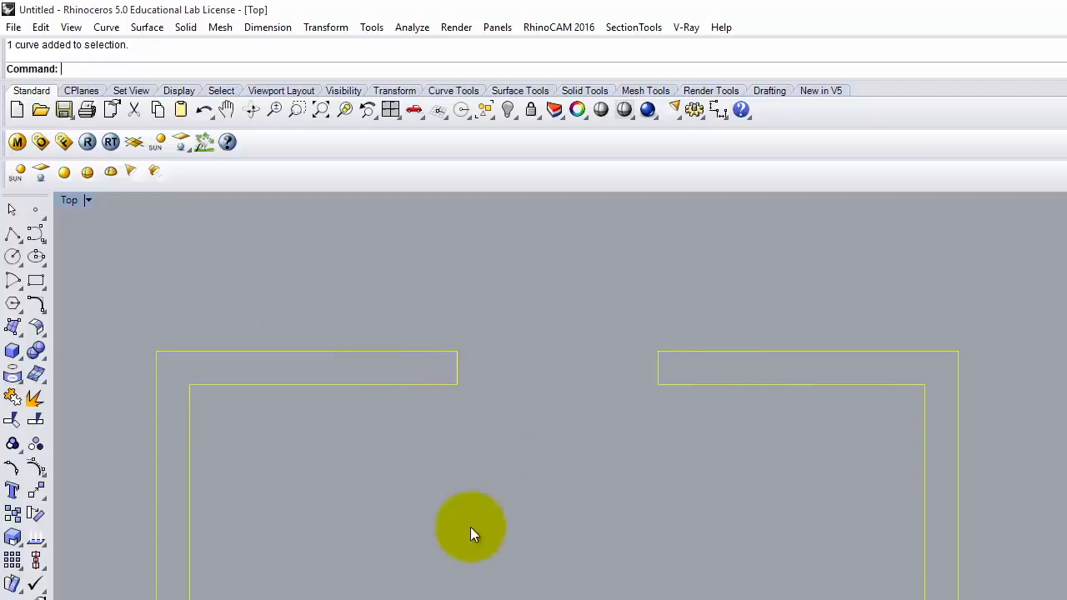
left_click(432, 508)
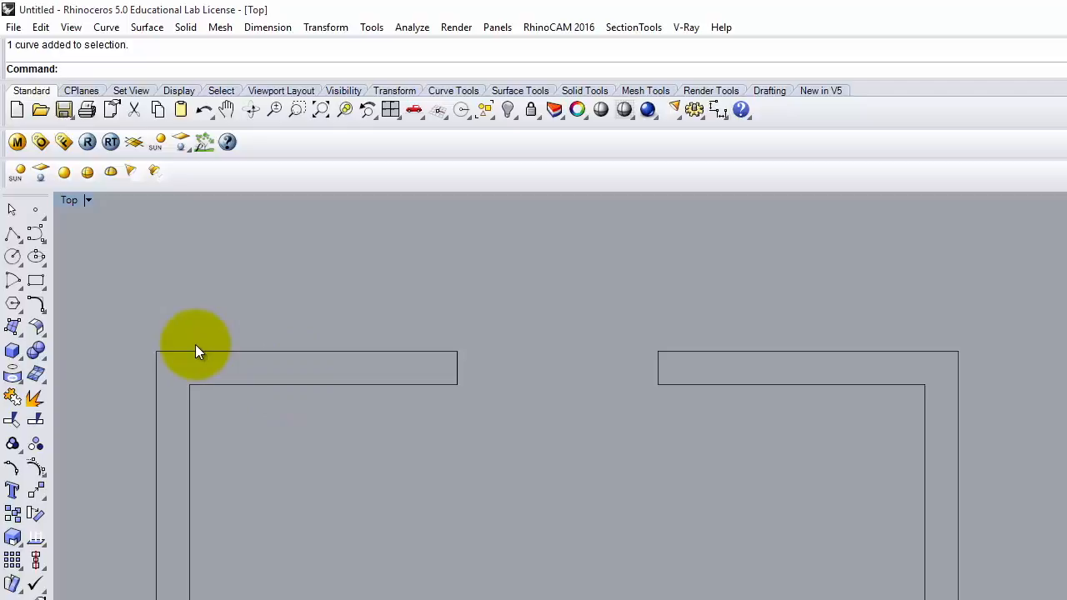
left_click(11, 238)
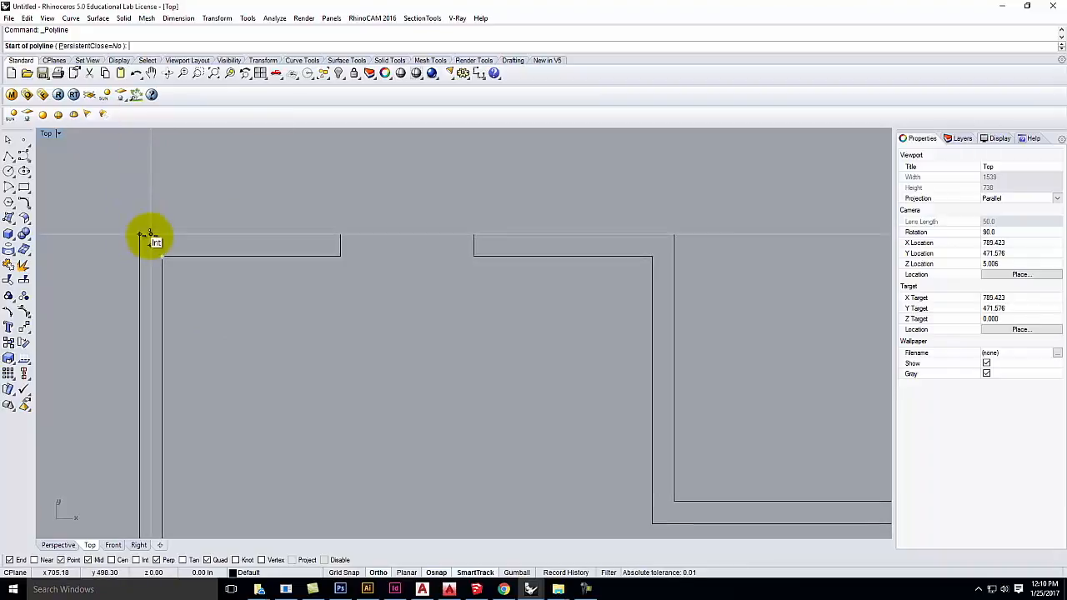
left_click(140, 235)
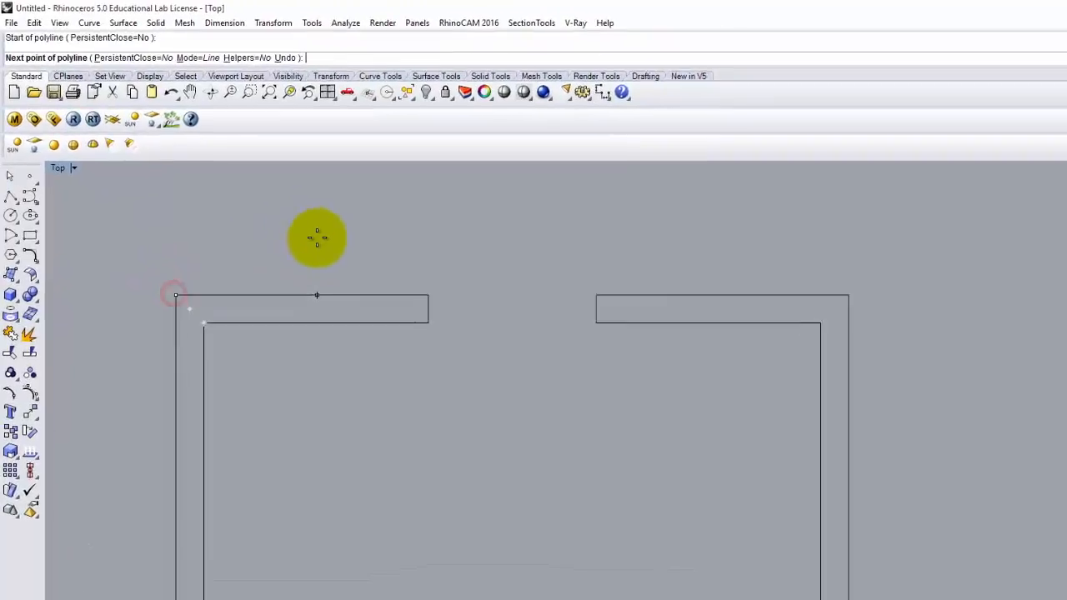
type("18\"")
key("Return")
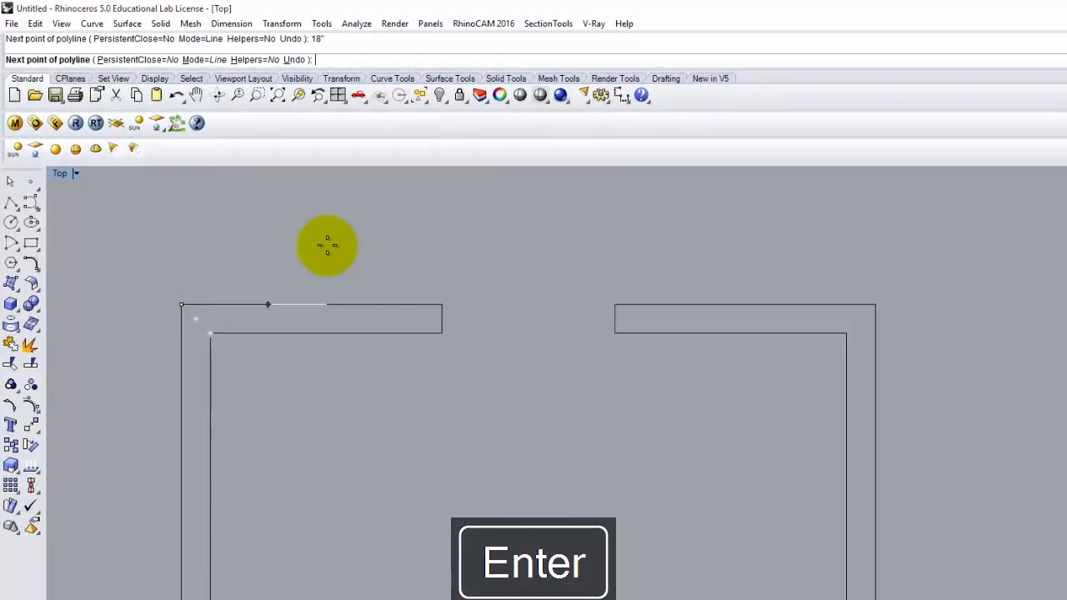
left_click(300, 257)
left_click(267, 333)
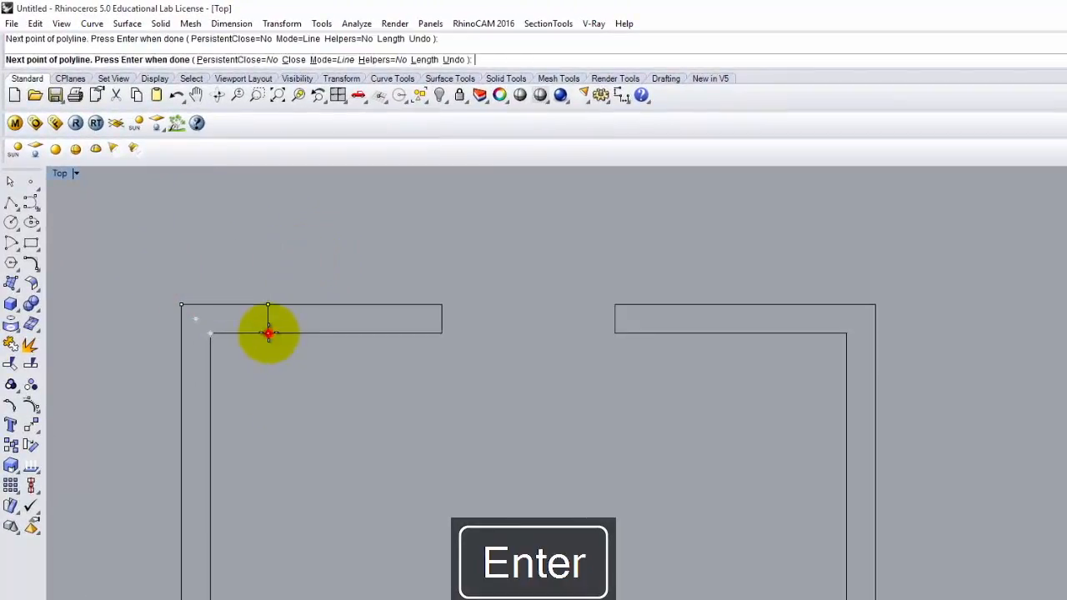
key("Return")
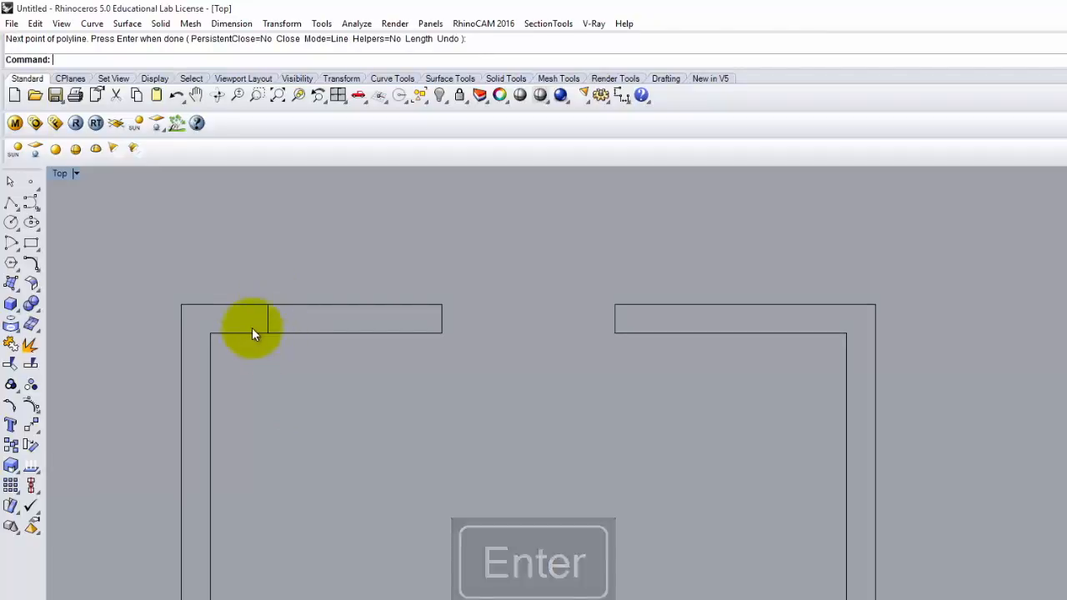
left_click(270, 329)
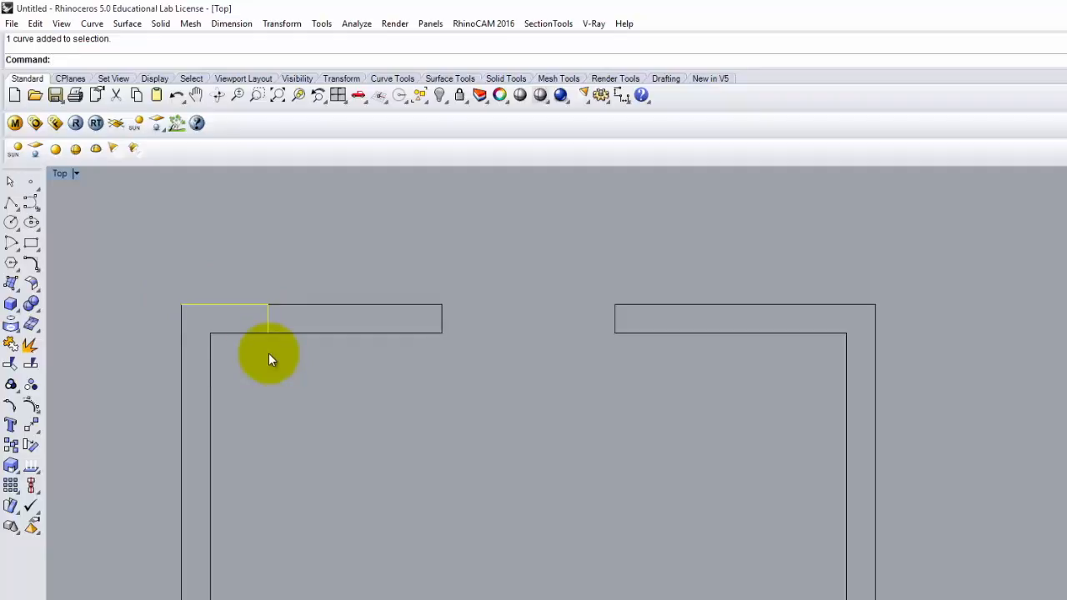
key("Delete")
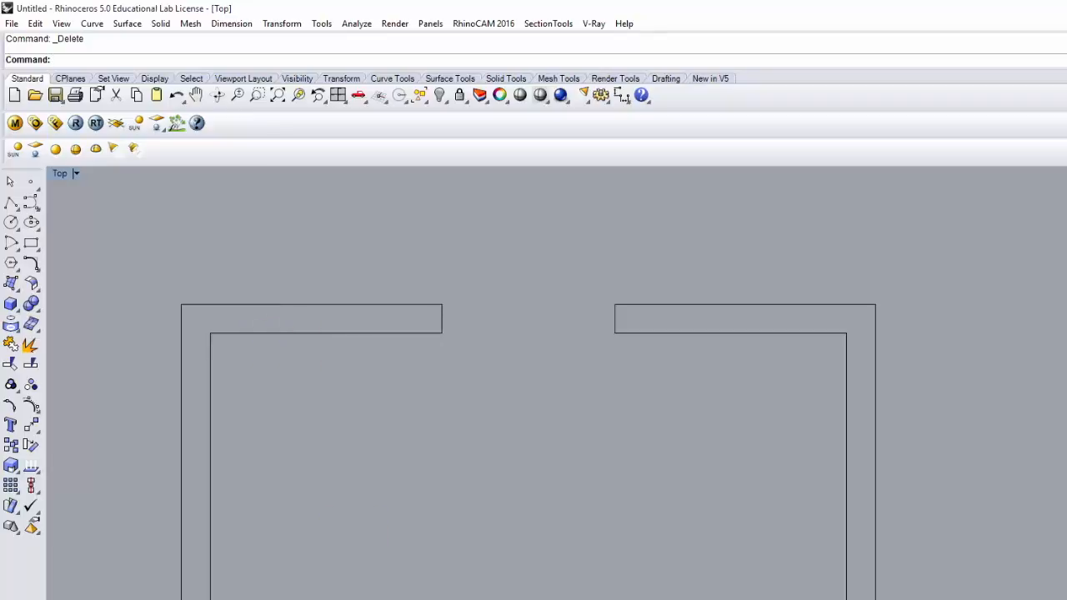
Step: Draw a polyline 1'6" along the top-left outer edge, dropping perpendicular to the inner wall line
left_click(11, 206)
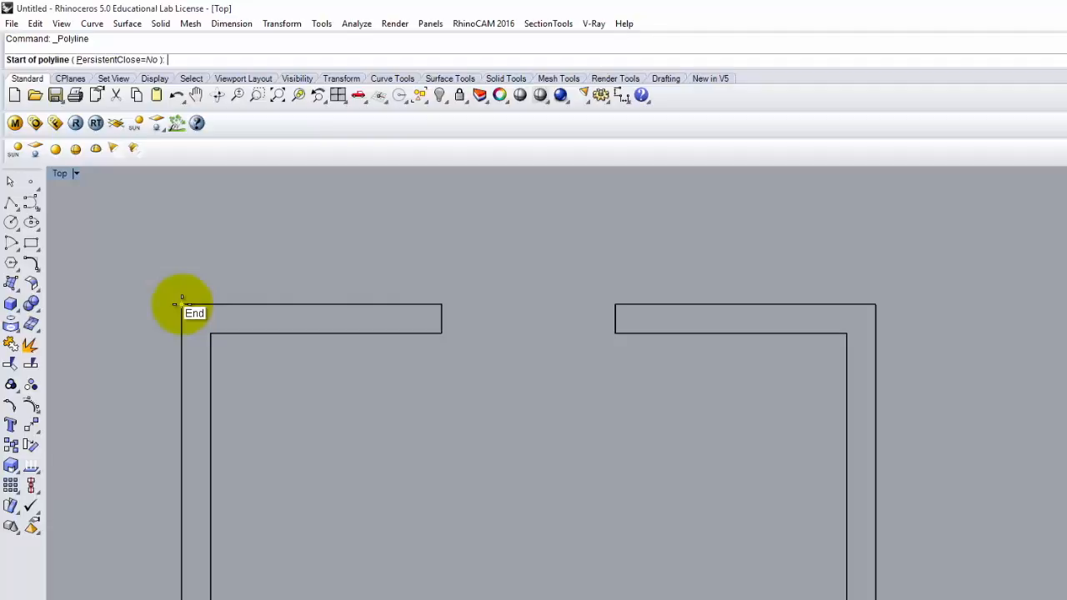
left_click(182, 304)
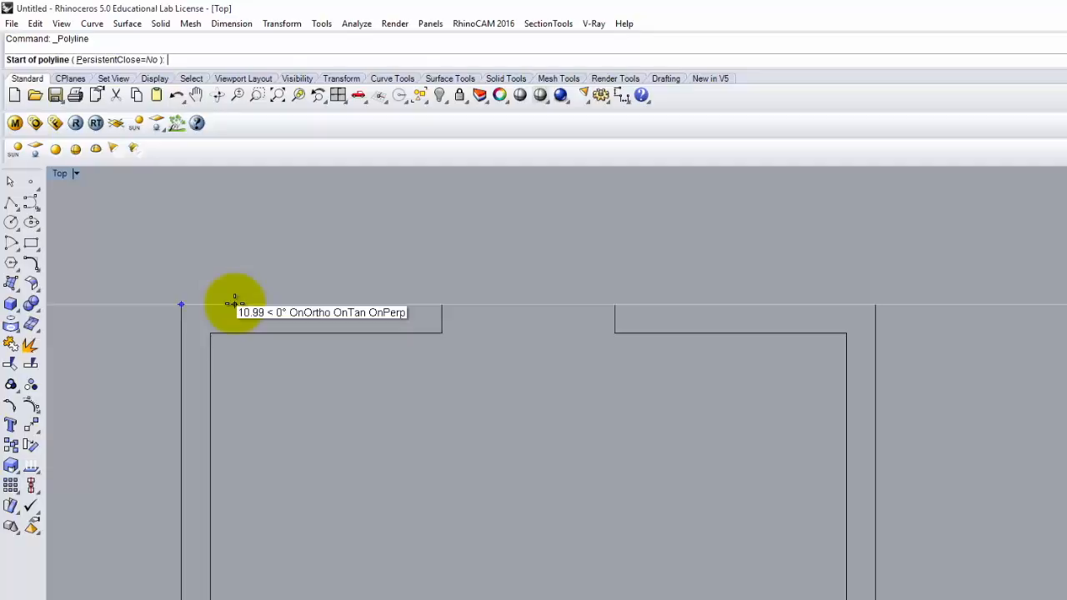
type("1'6'")
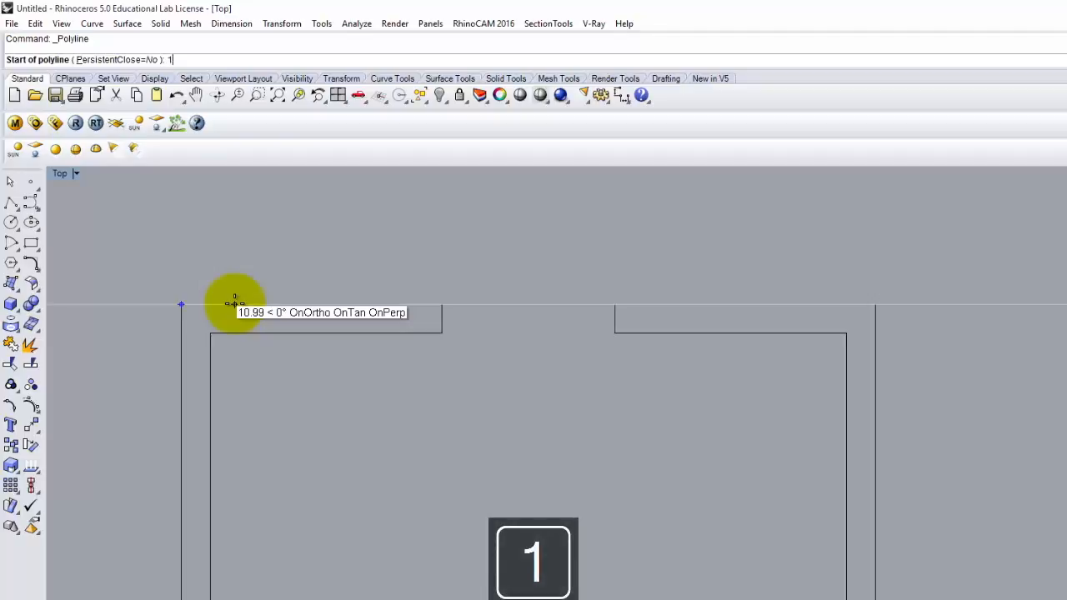
key("Return")
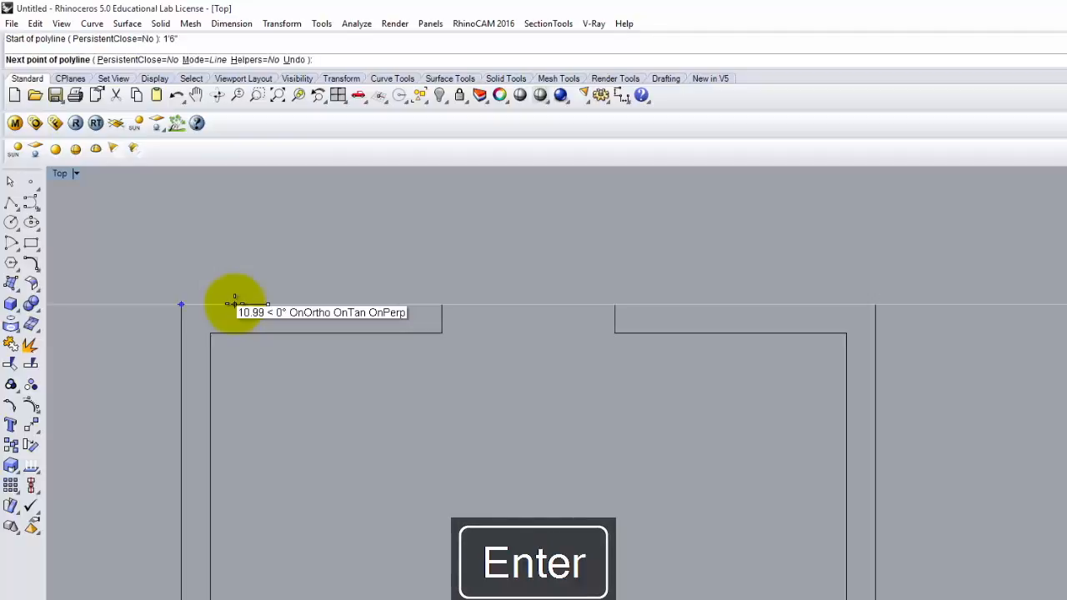
left_click(268, 304)
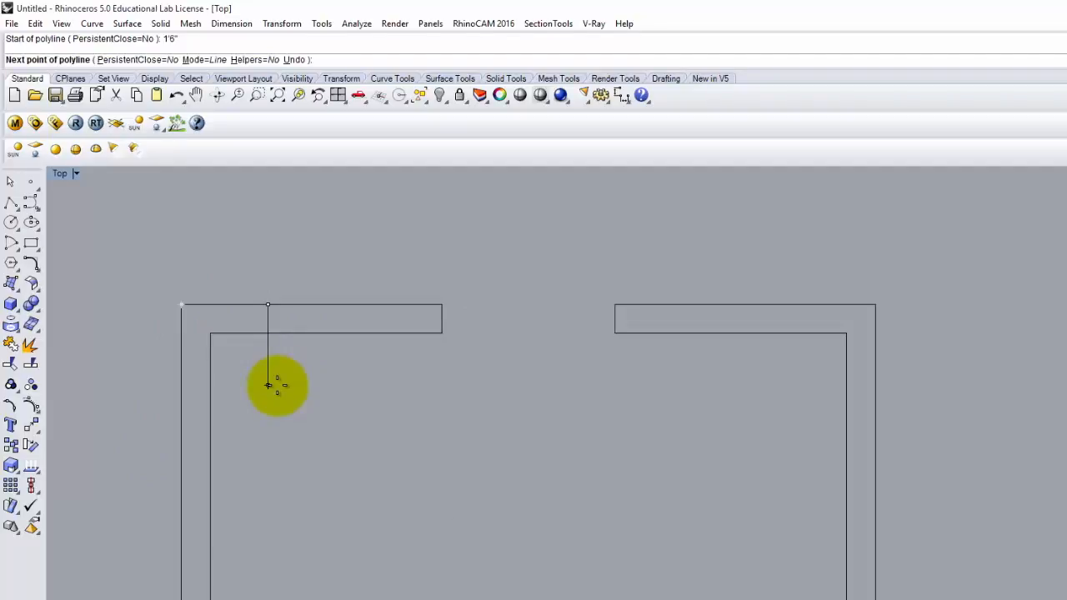
left_click(267, 332)
key("Return")
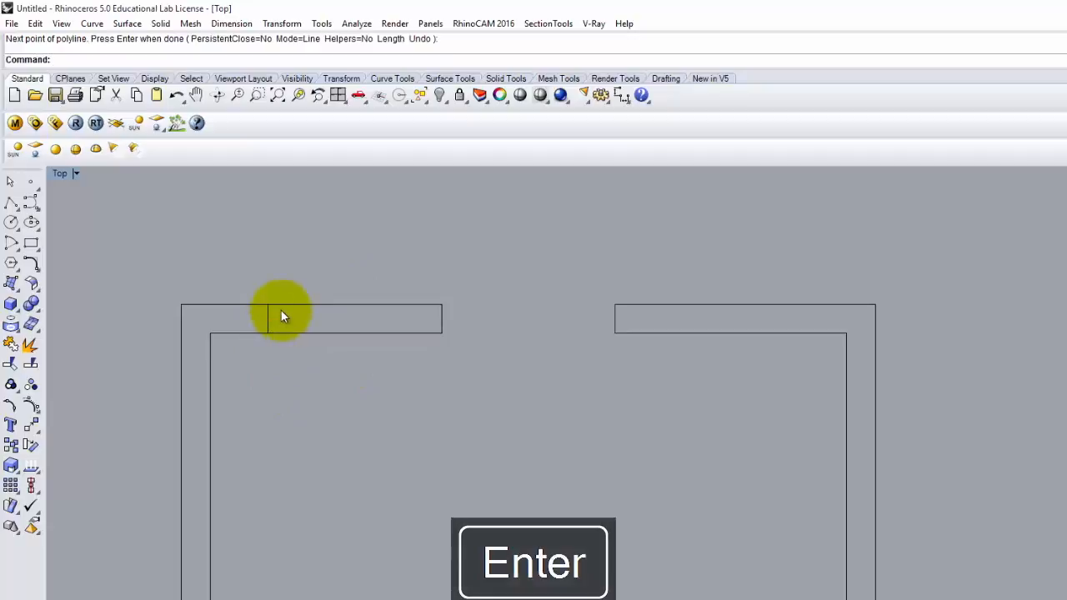
left_click(269, 321)
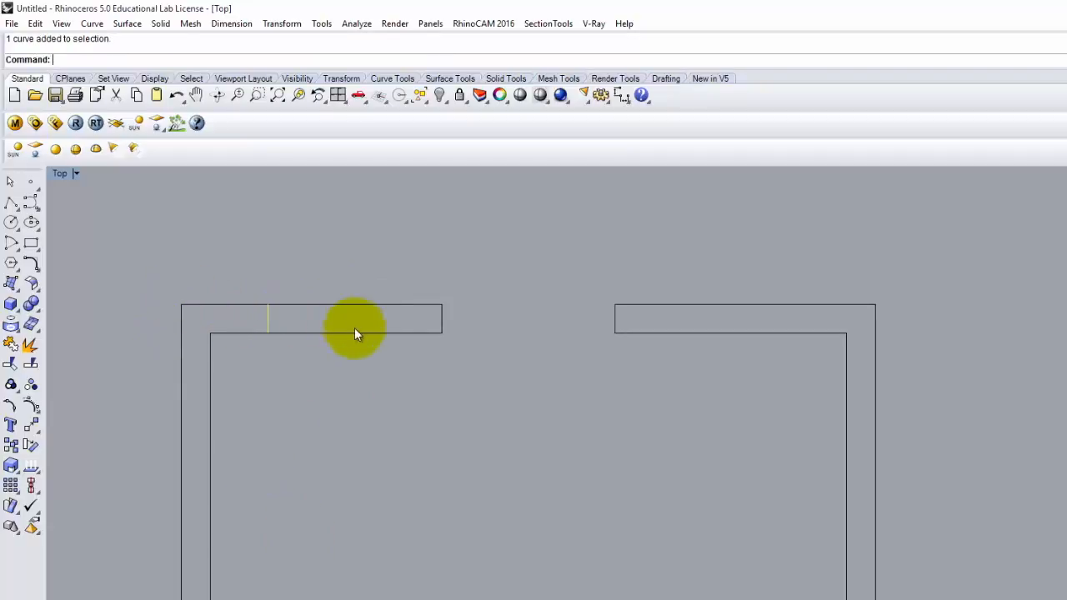
left_click(409, 445)
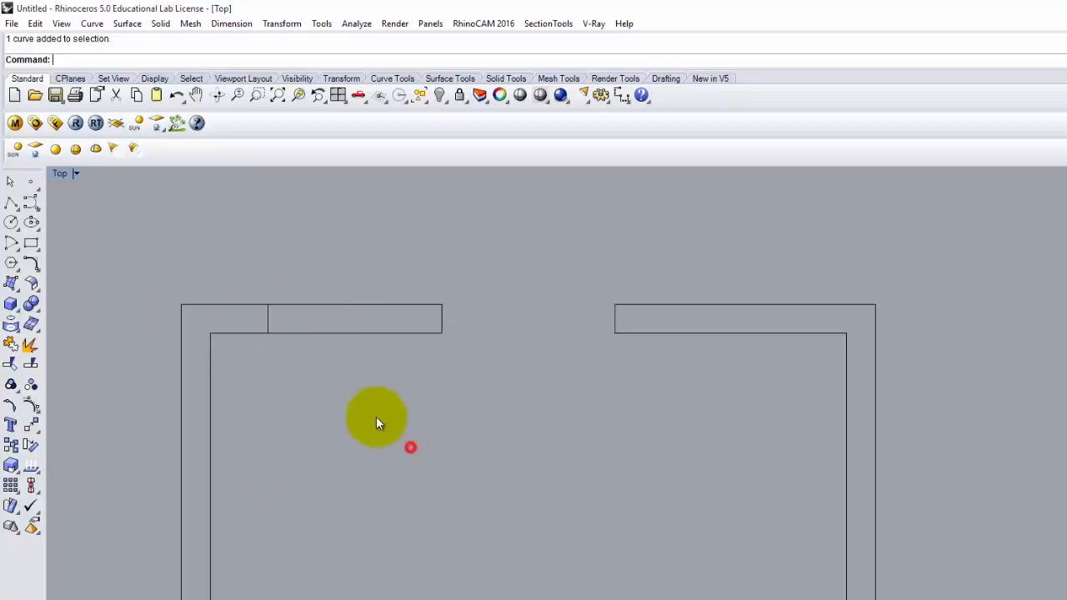
Step: Add a second cross line 2' further along the left top wall piece
left_click(15, 202)
left_click(268, 301)
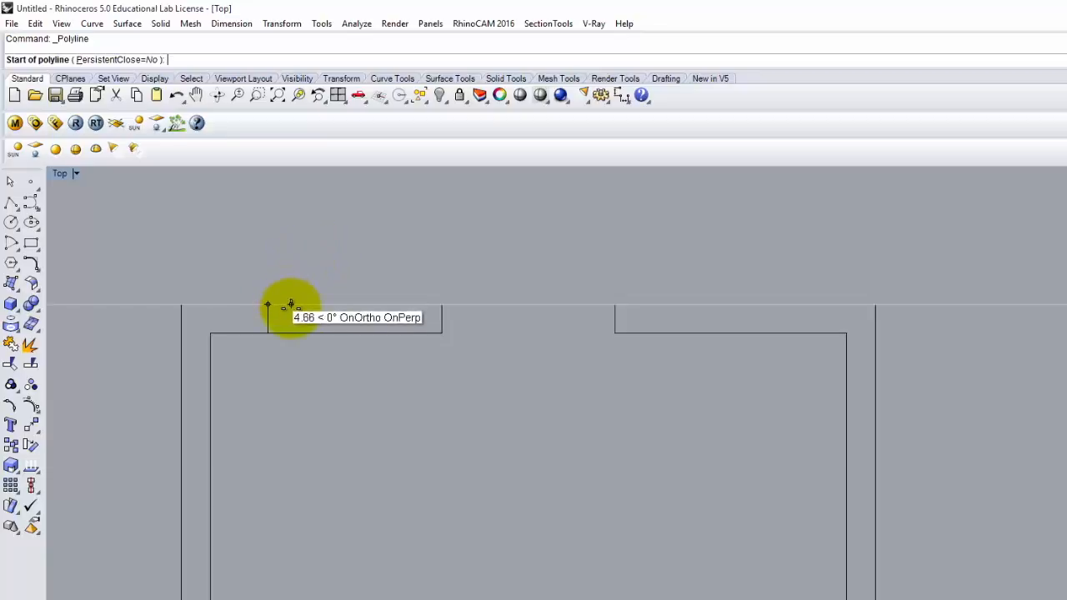
type("2'")
key("Return")
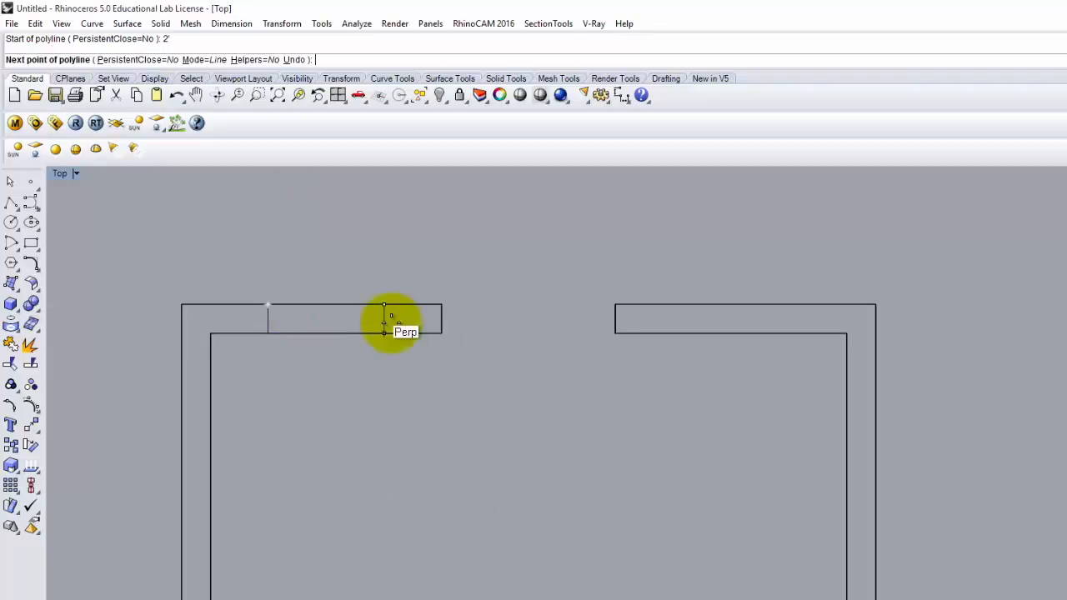
left_click(384, 333)
key("Return")
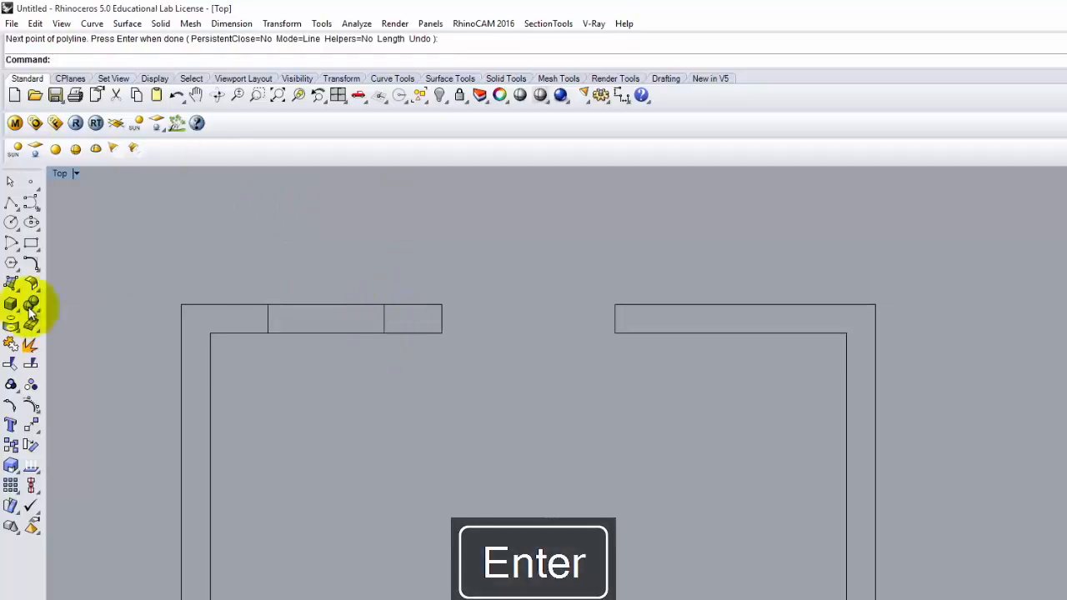
Step: Draw a cross line on the right piece 18" in from its outer top corner
left_click(12, 202)
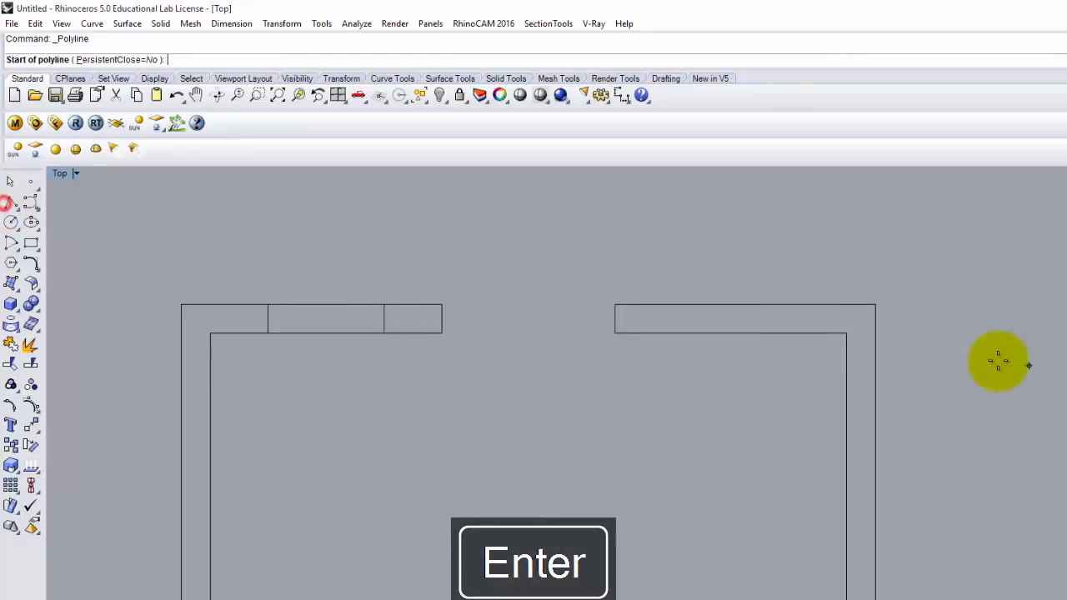
left_click(875, 306)
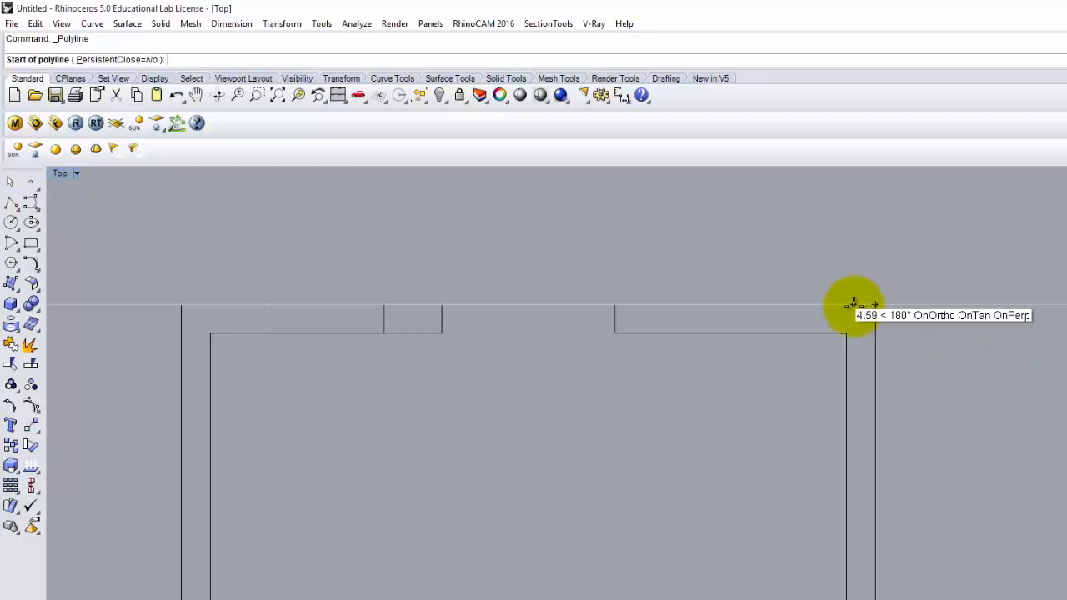
type("2")
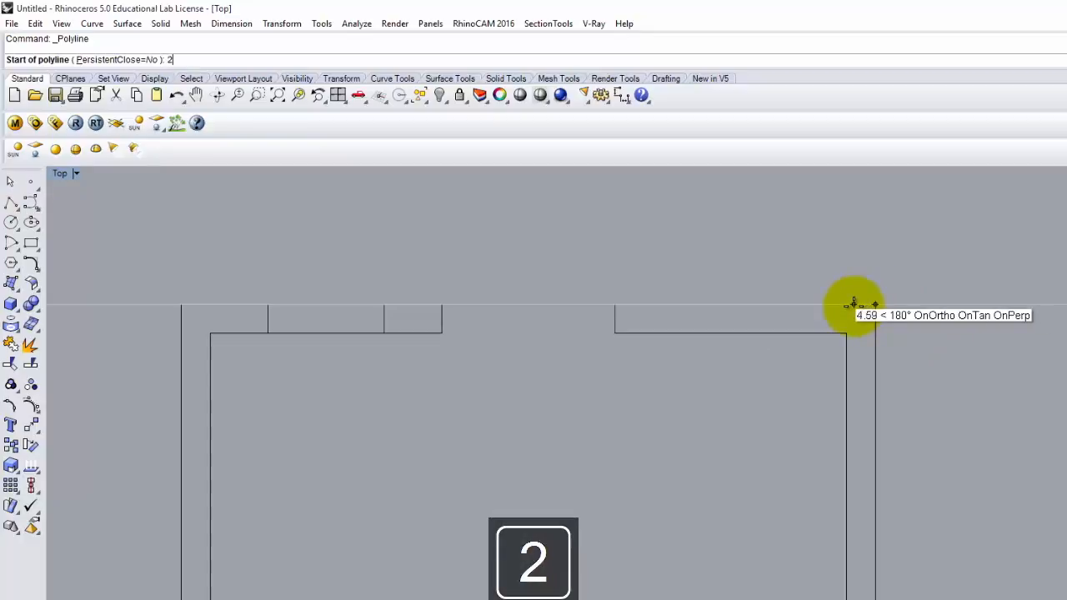
key("BackSpace")
type("18\"")
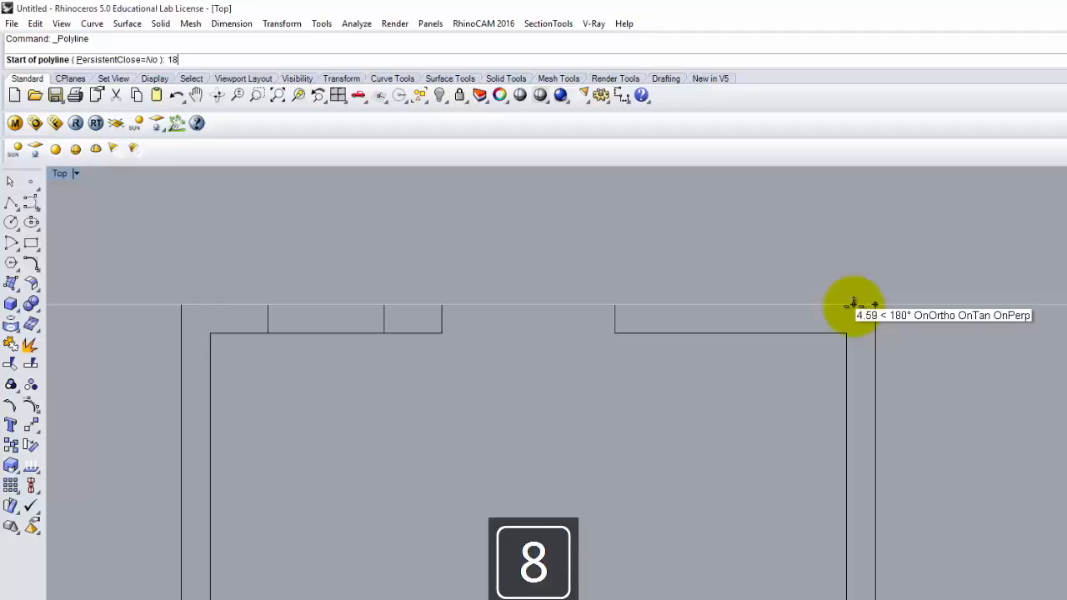
key("Return")
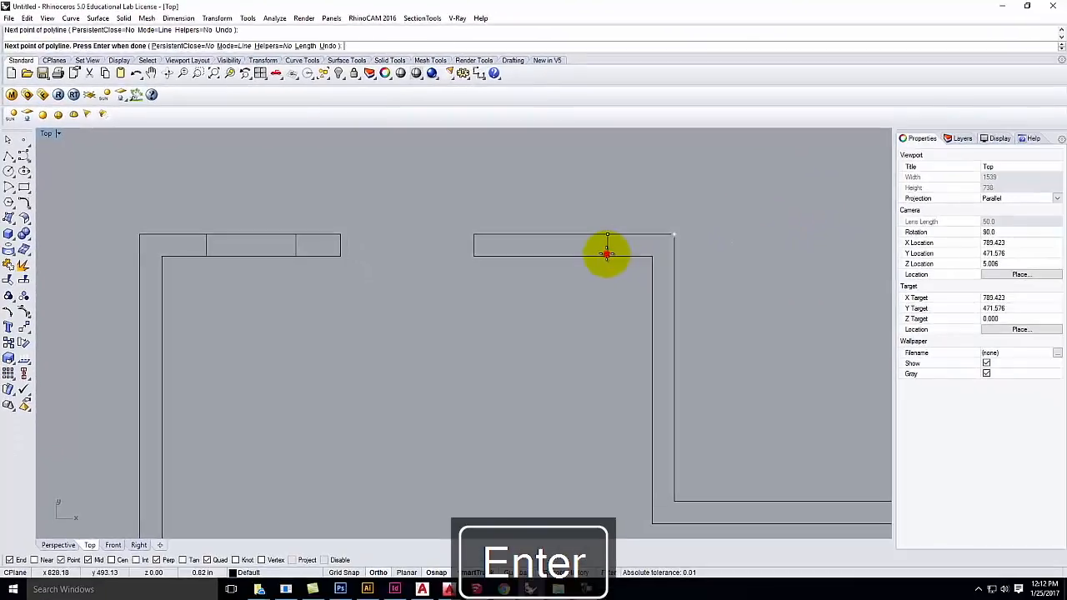
left_click(727, 307)
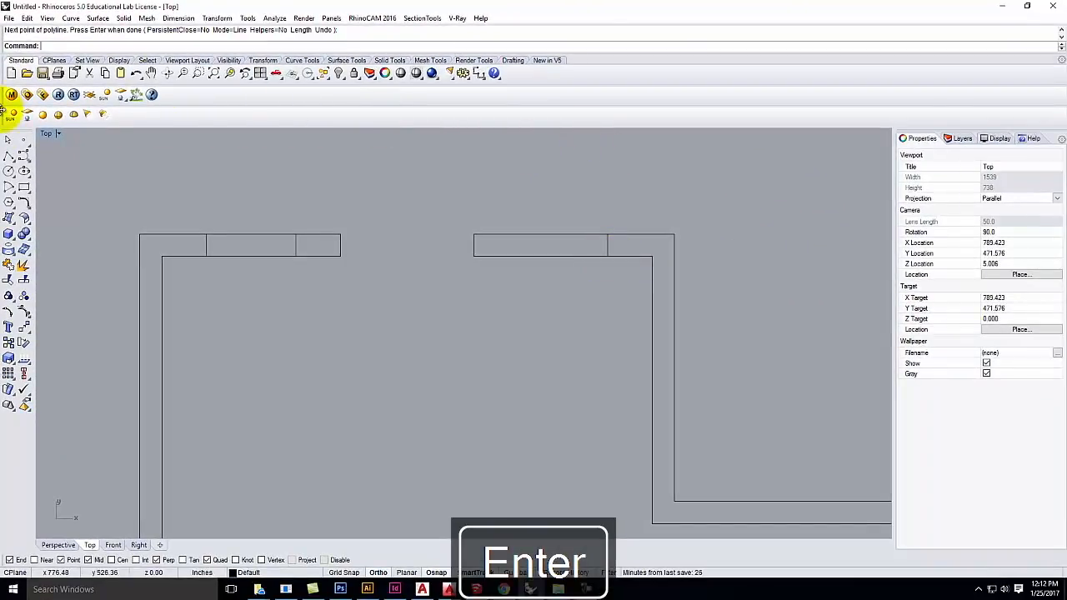
Step: Draw the right piece's second cross line 2' from the previous one
left_click(8, 153)
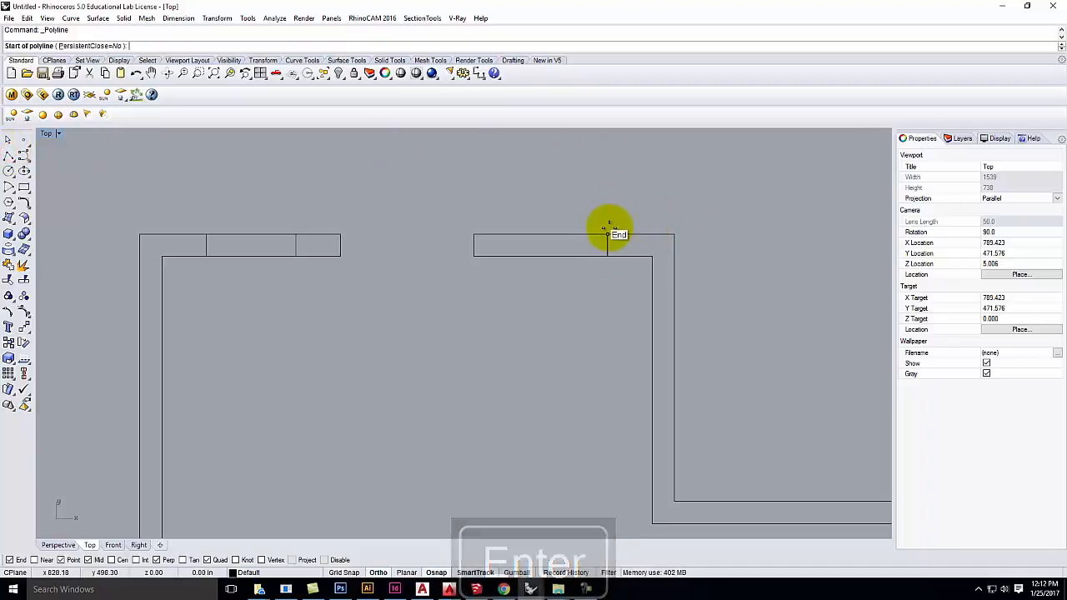
type("2'")
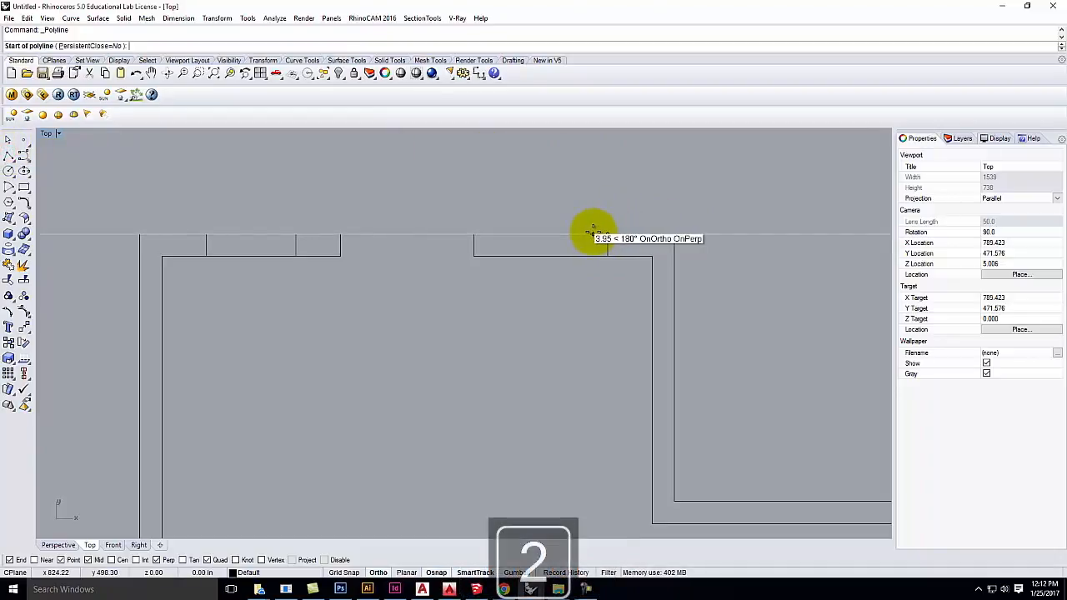
key("Return")
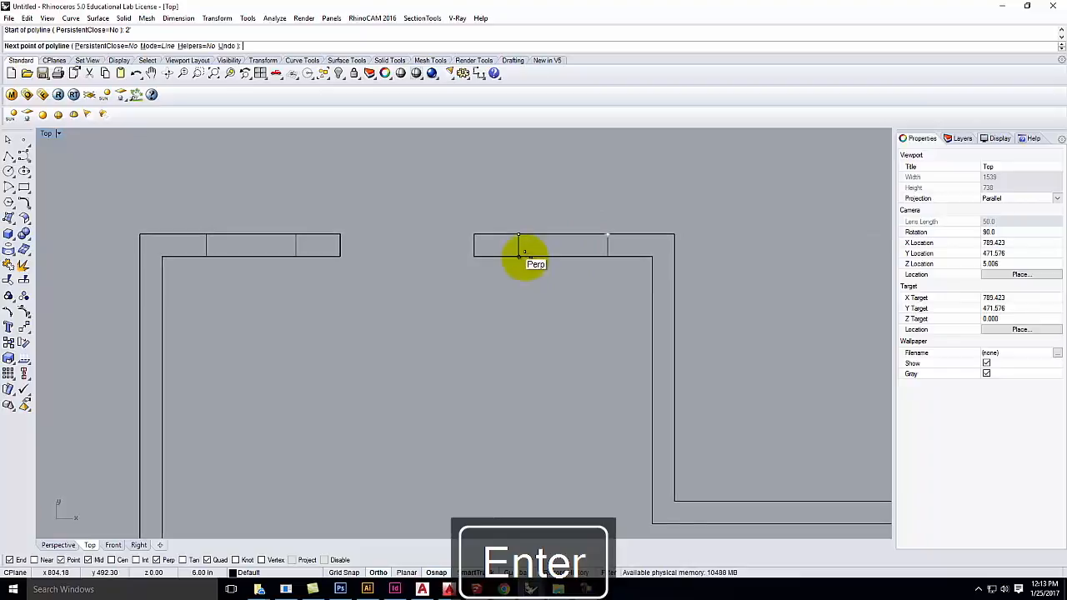
left_click(519, 255)
key("Return")
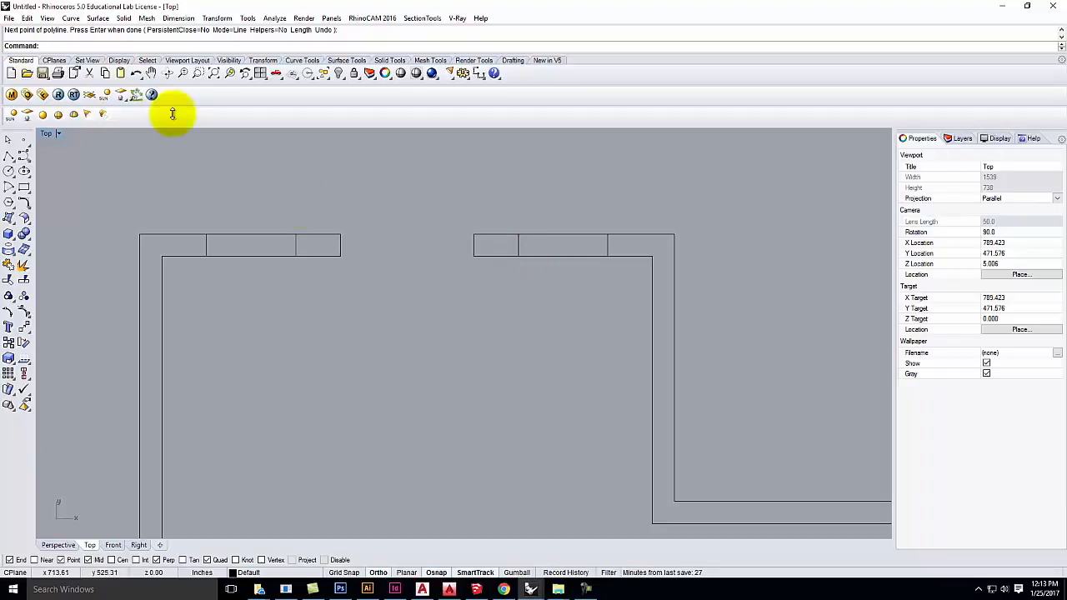
left_click(9, 156)
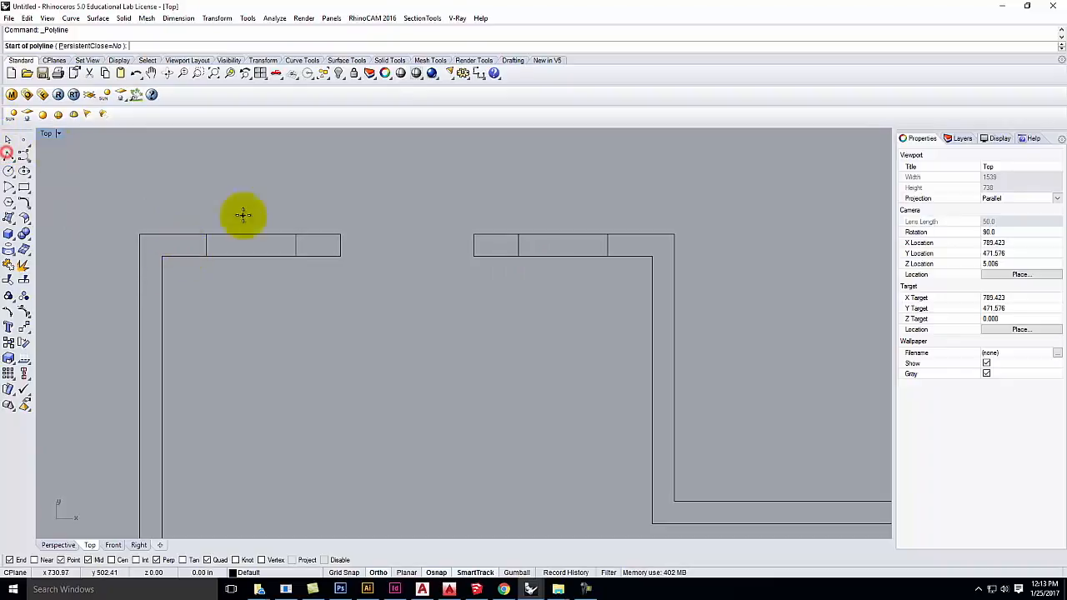
Step: Draw middle window lines between the cross lines in the left and right pieces
left_click(211, 247)
left_click(296, 245)
key("Return")
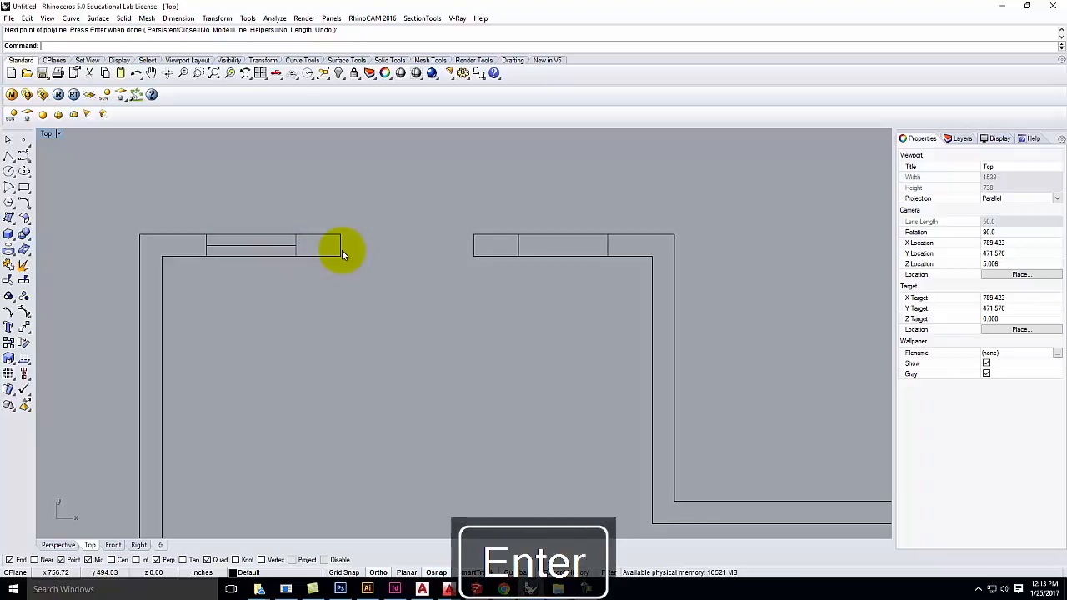
right_click(394, 204)
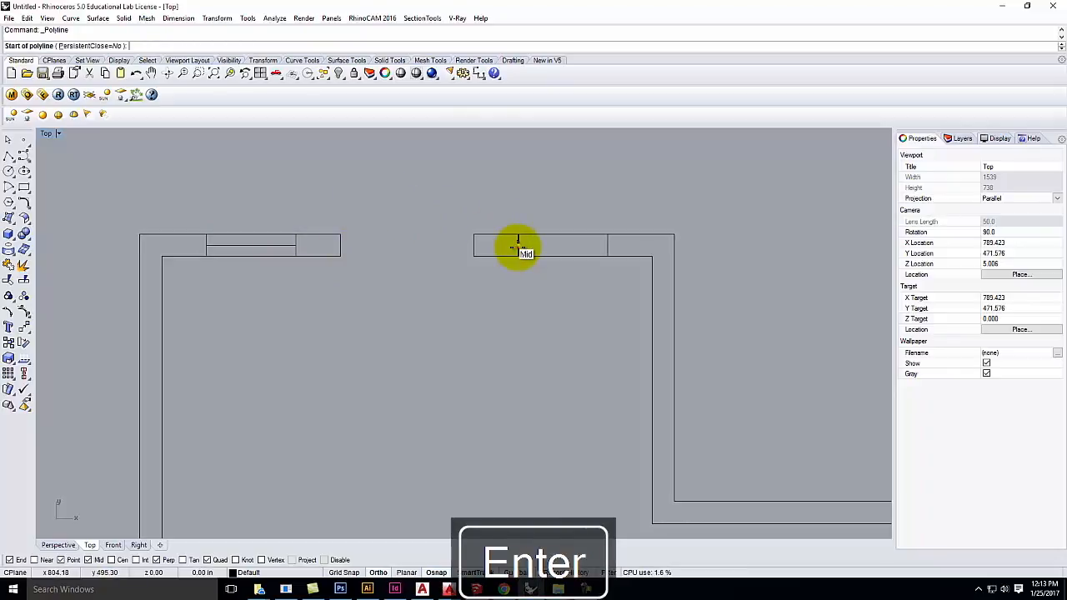
left_click(517, 245)
left_click(609, 243)
key("Return")
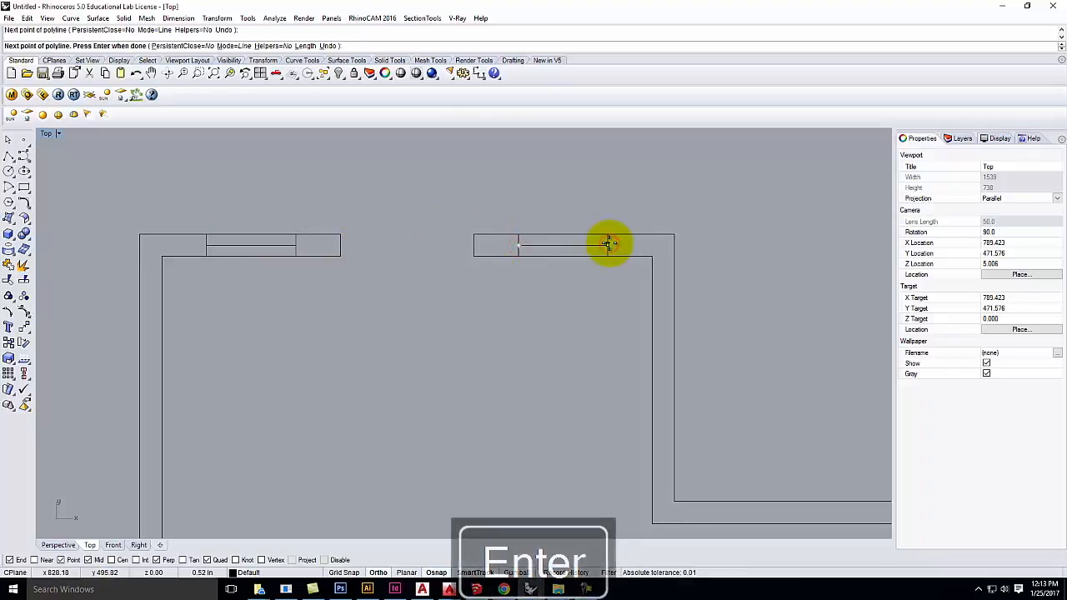
Step: Delete both misplaced window lines and redraw the left piece's window line between its cross lines
left_click(586, 245)
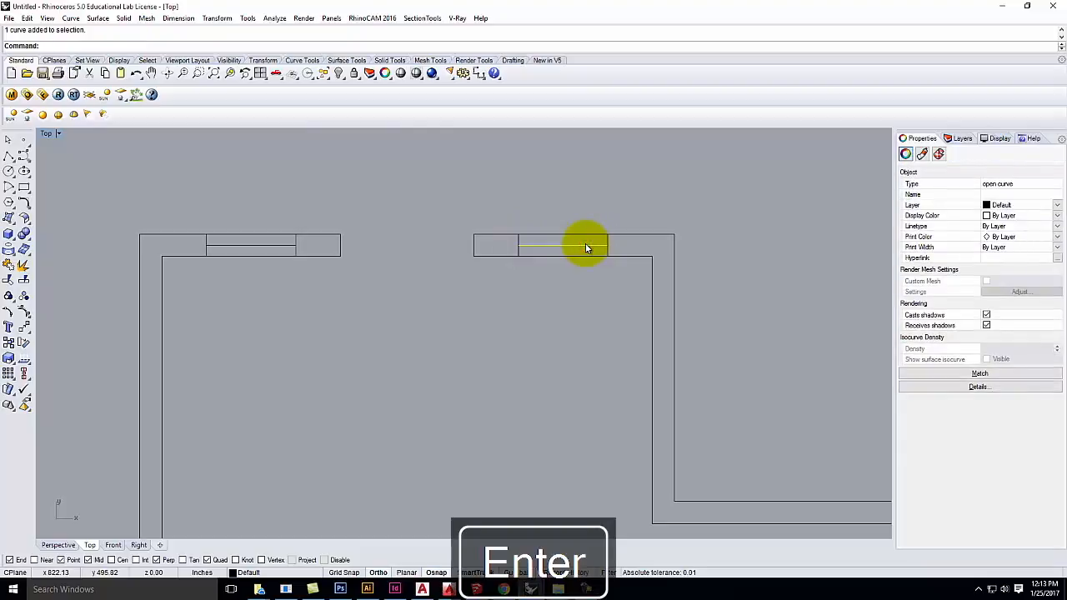
key("Delete")
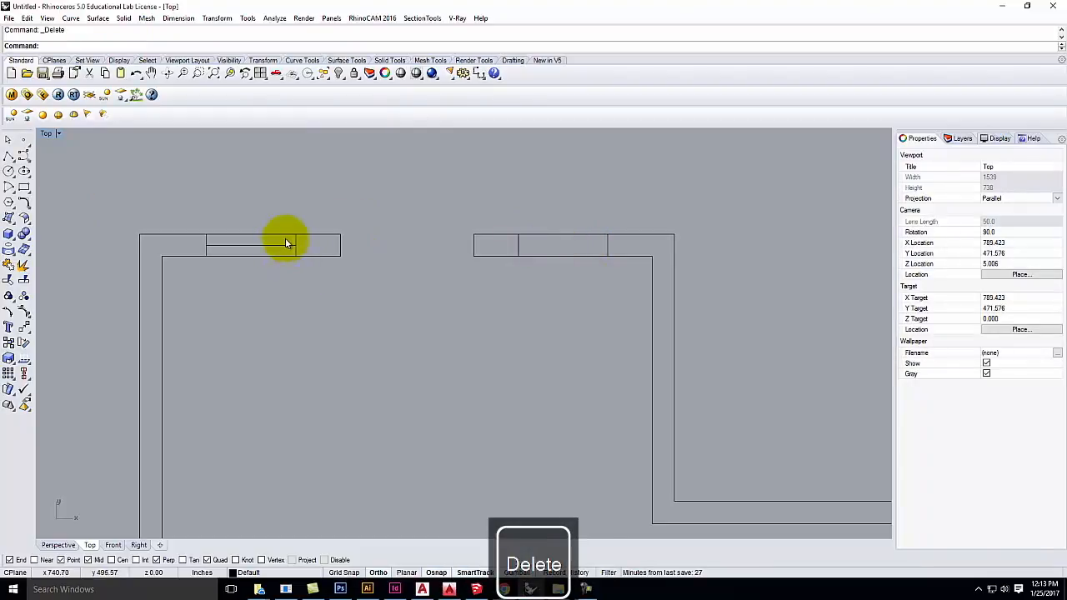
left_click(282, 242)
key("Delete")
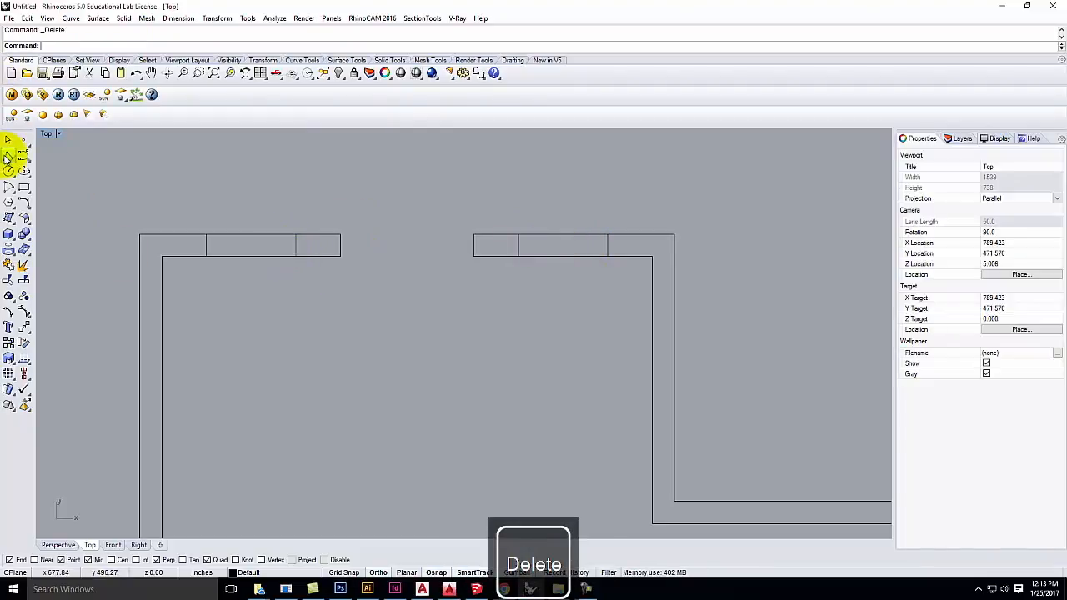
left_click(10, 155)
left_click(208, 245)
left_click(292, 242)
key("Return")
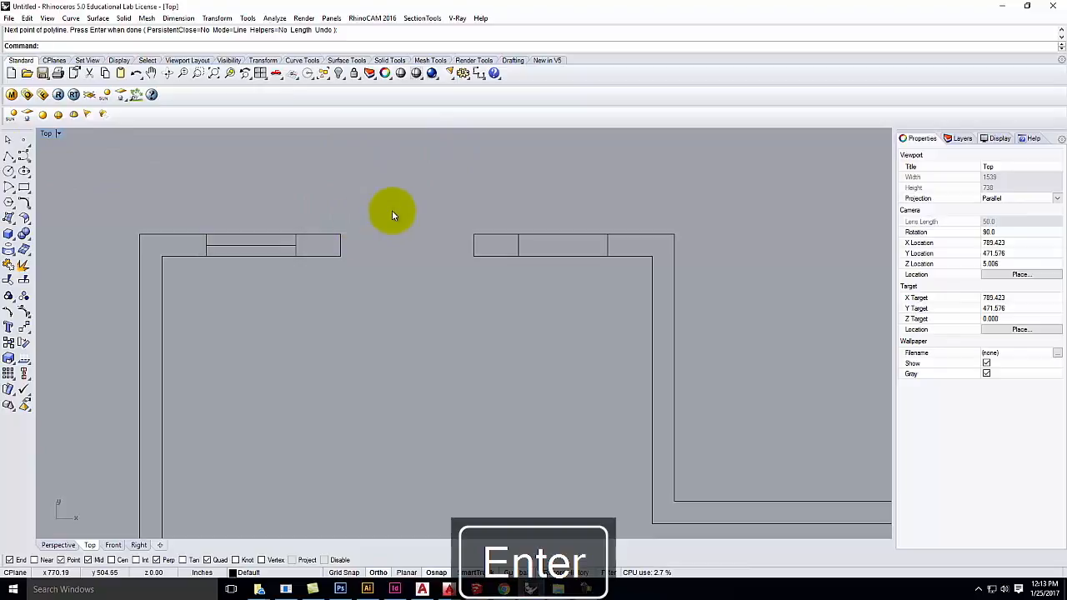
Step: Draw the right piece's window line from the left cross line to the right one, up to the outer wall edge
right_click(434, 201)
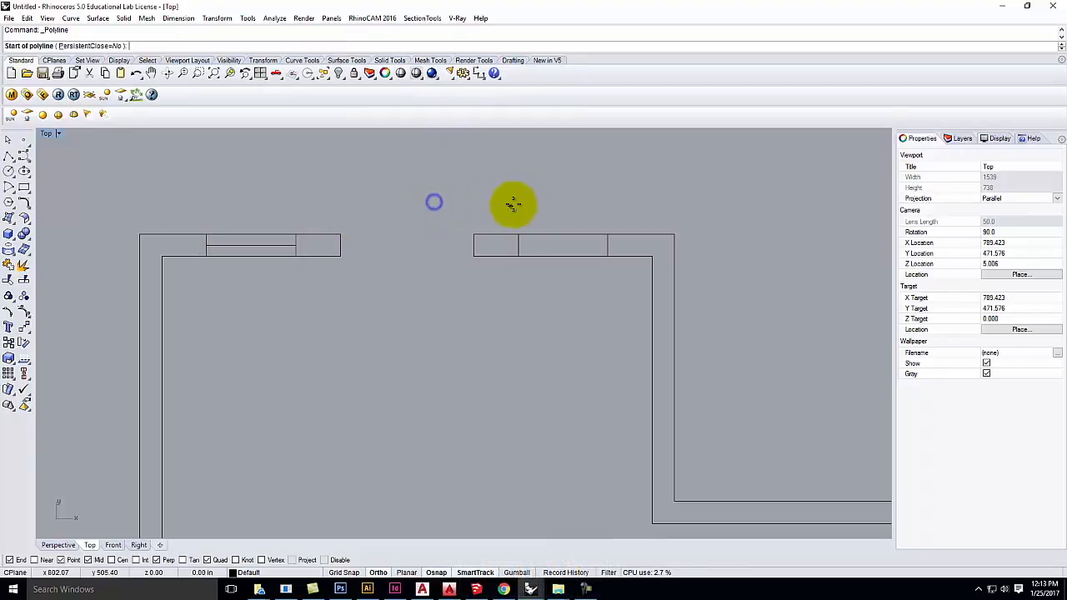
left_click(518, 245)
left_click(606, 245)
left_click(606, 234)
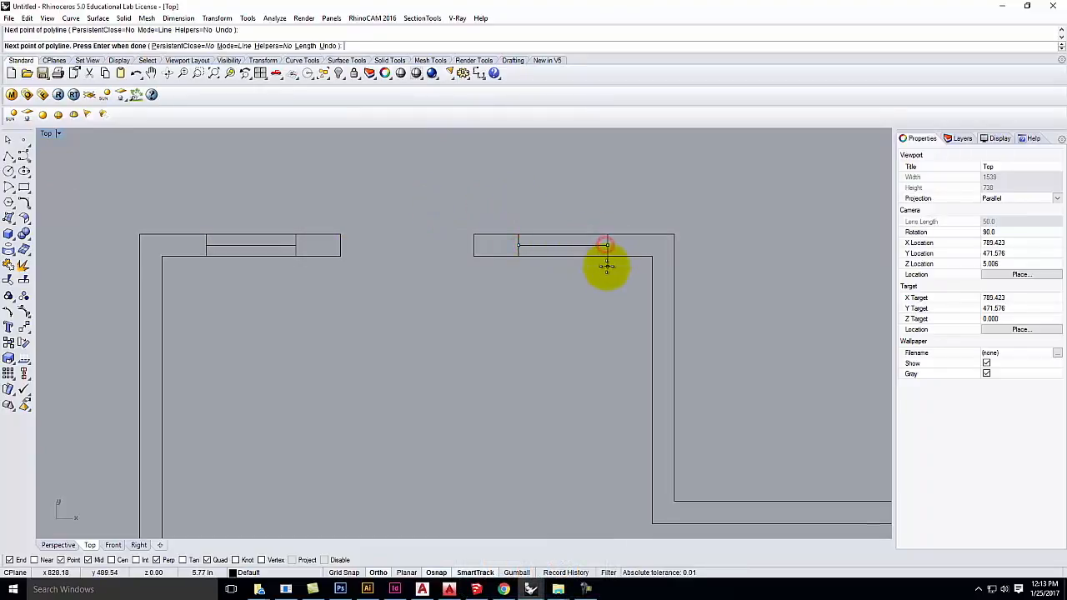
key("Return")
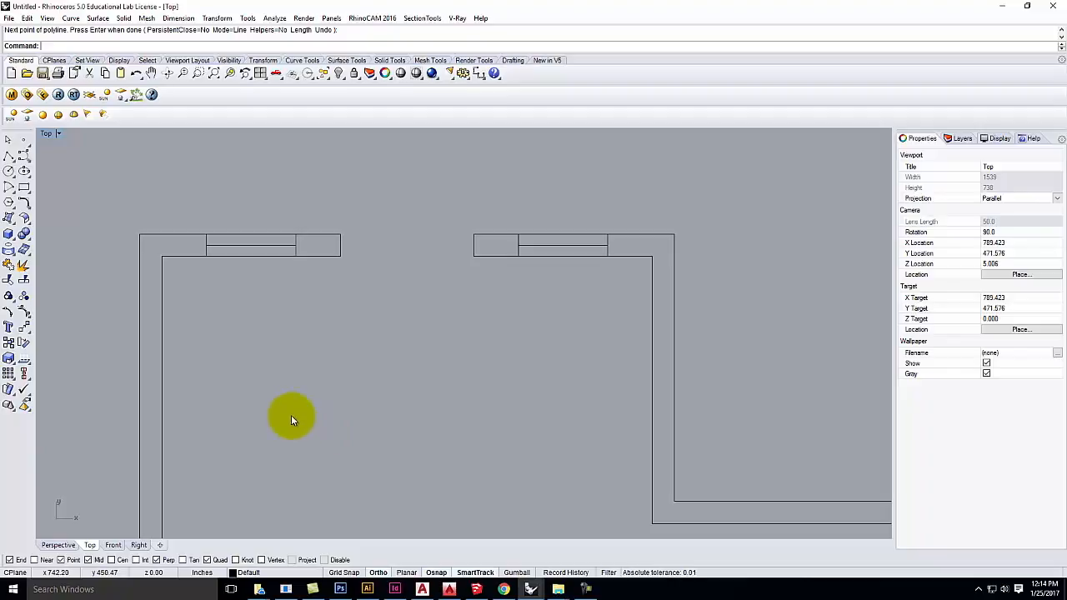
Step: Select the left piece's two cross lines and window line to check them
left_click(207, 239)
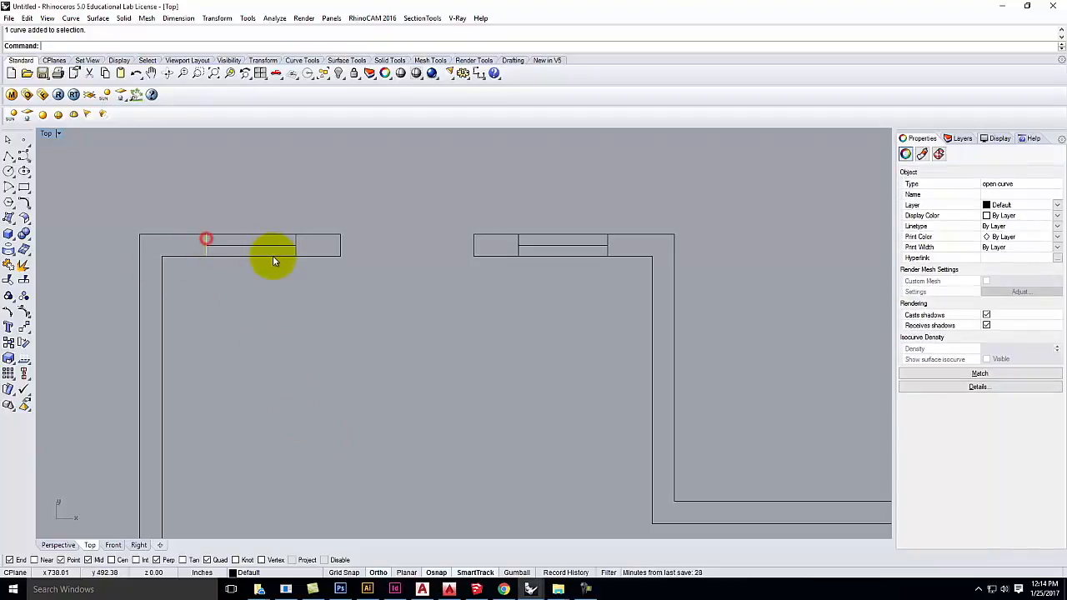
left_click(298, 250)
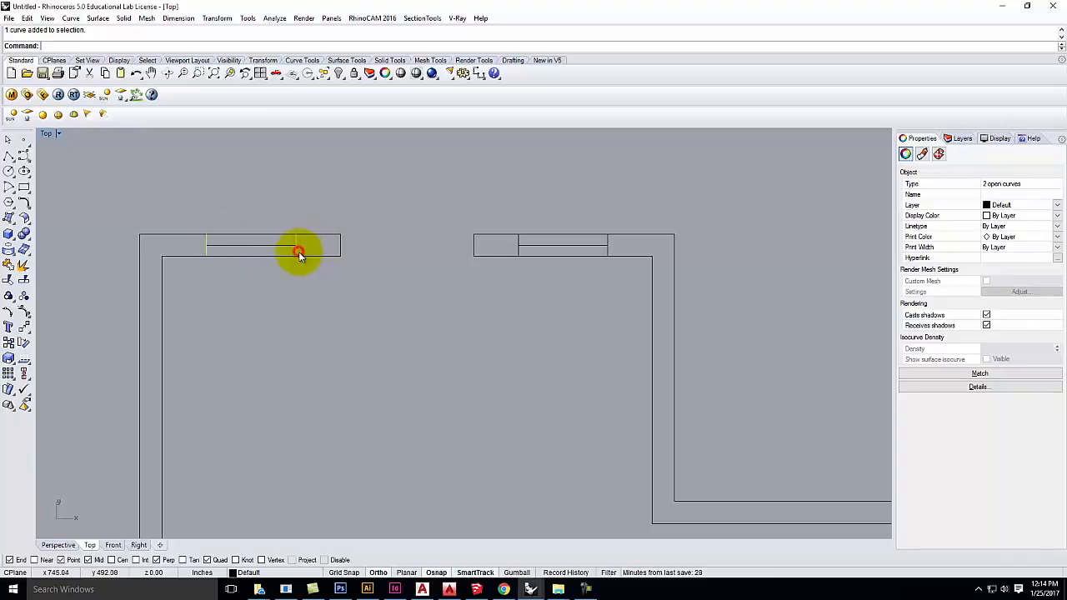
left_click(277, 245)
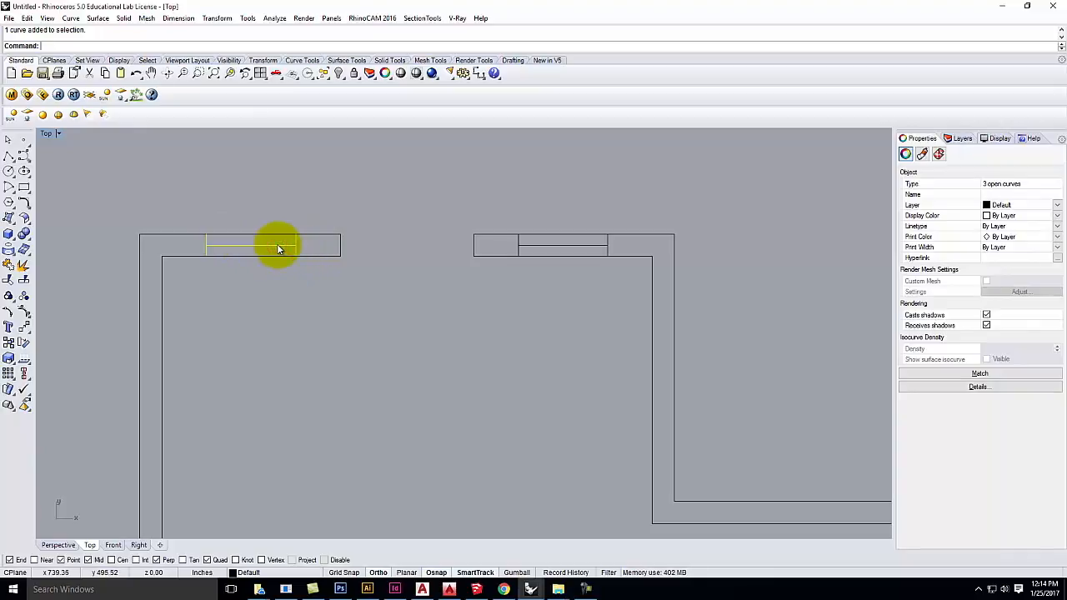
left_click(337, 302)
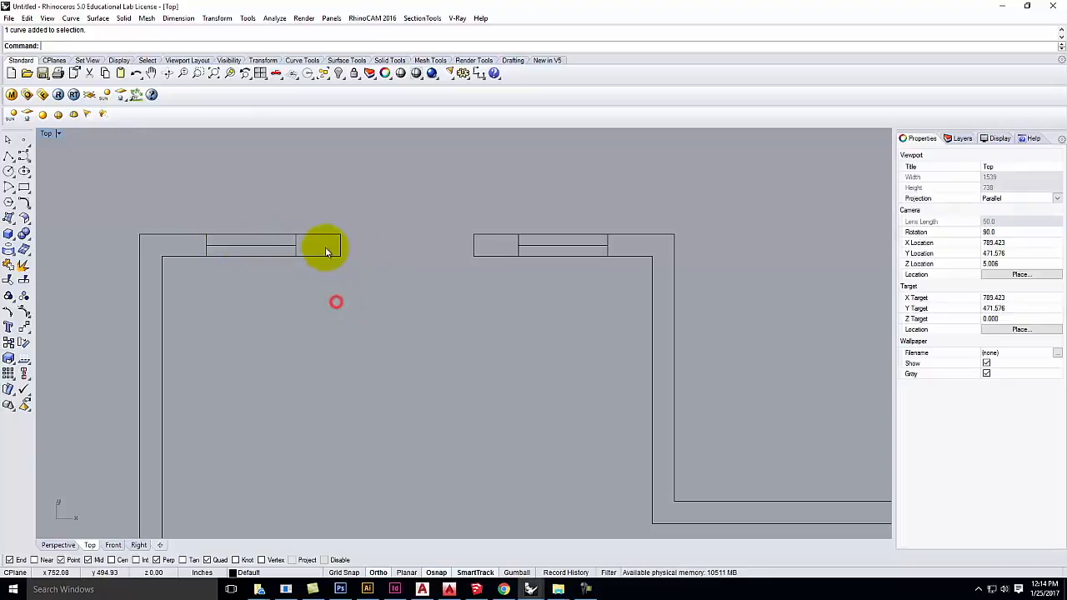
Step: Check the wall outline, then window-select and delete the right piece's three lines
left_click(325, 257)
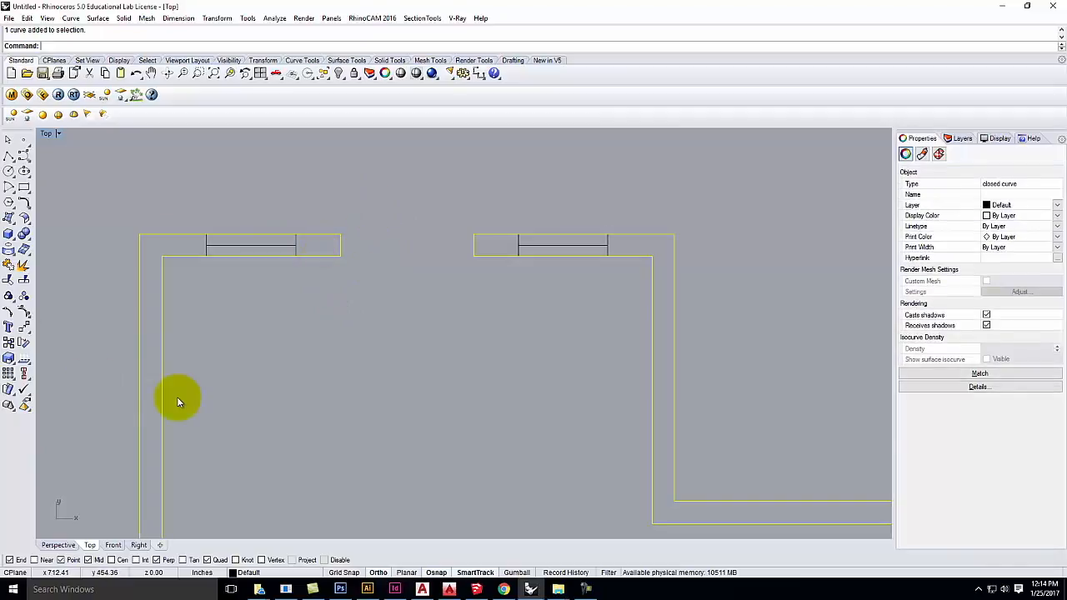
left_click(279, 288)
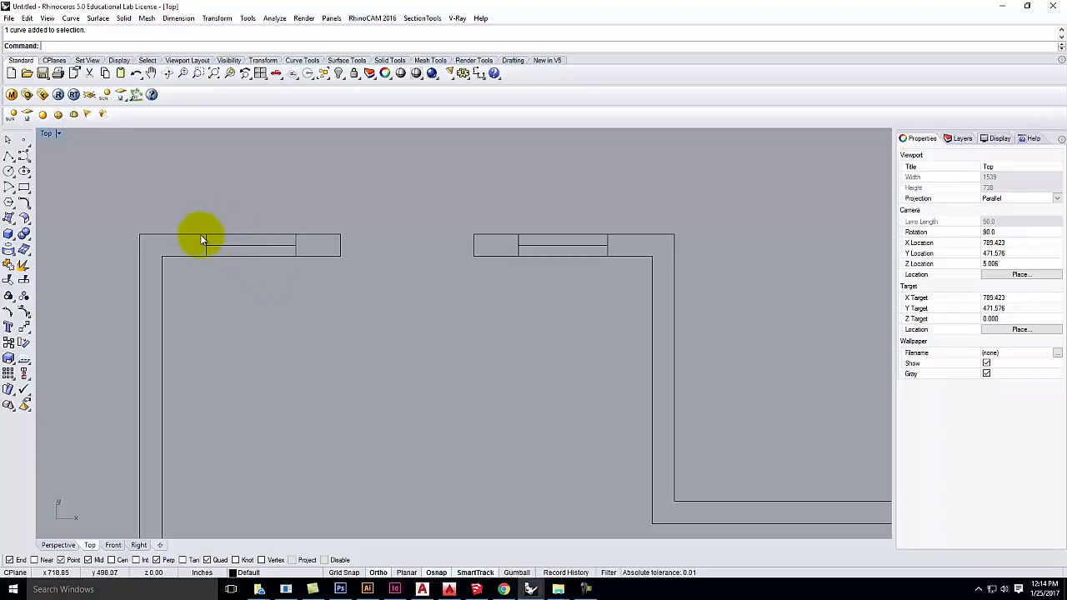
left_click(252, 234)
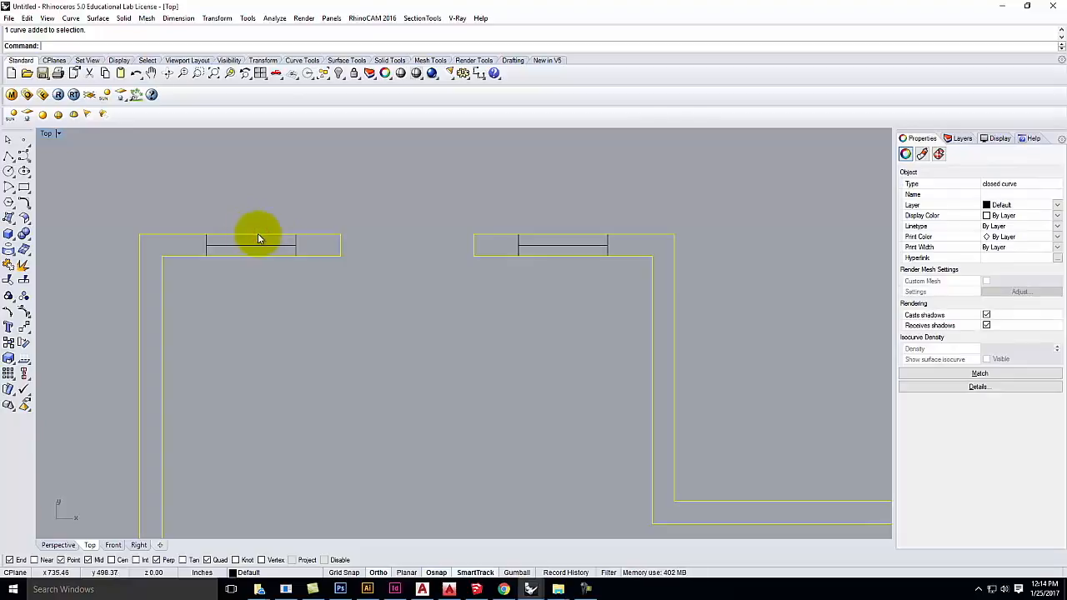
key("Escape")
key("Escape")
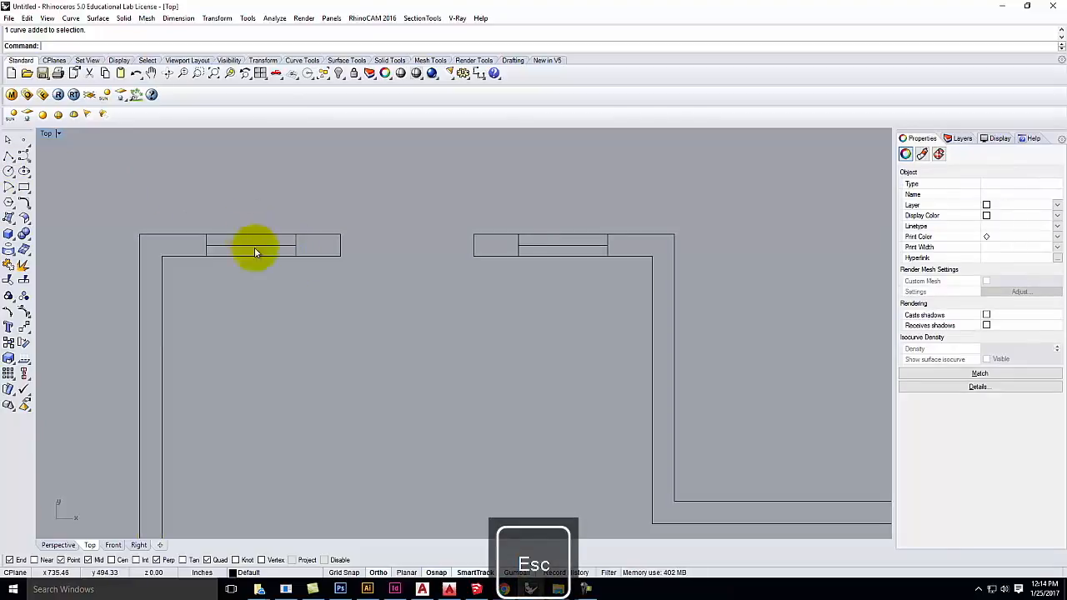
left_click_drag(502, 211, 634, 350)
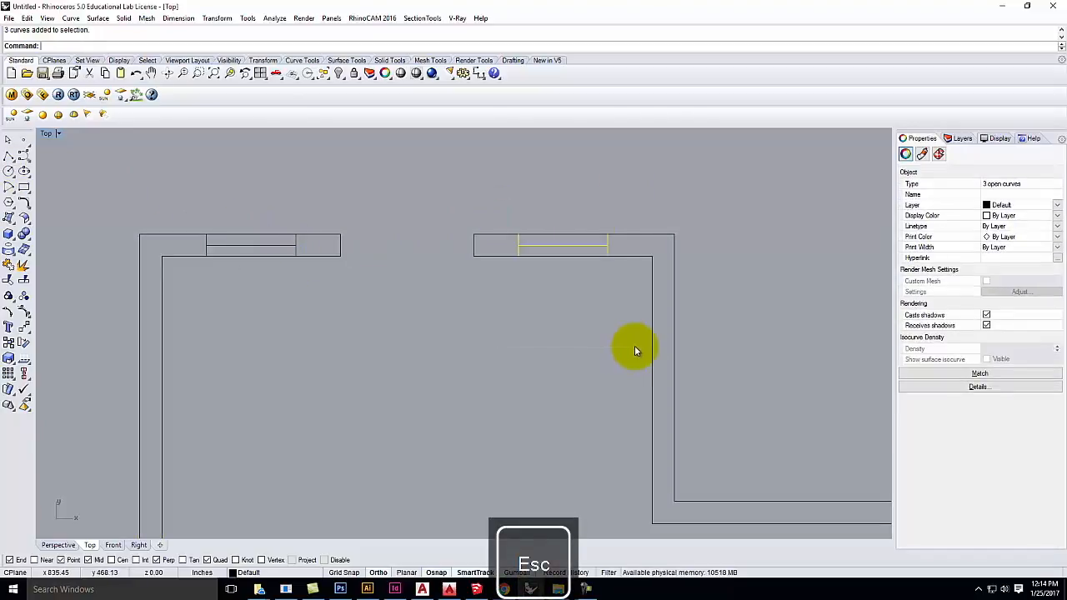
key("Delete")
Step: Redraw the right piece's two cross lines at 18 and 2 along the top edge
left_click(9, 157)
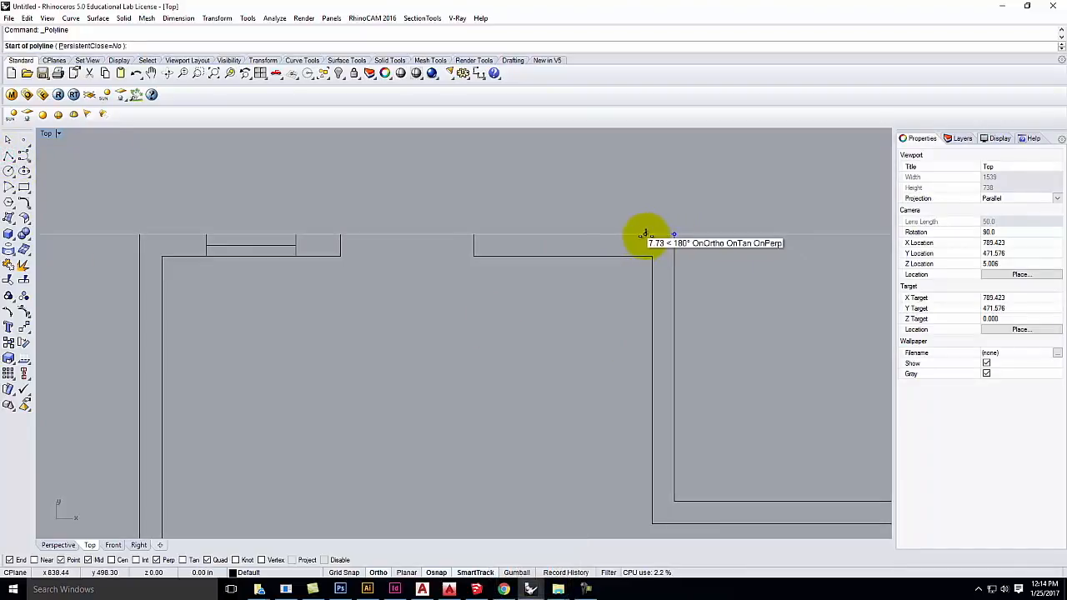
type("18")
key("Return")
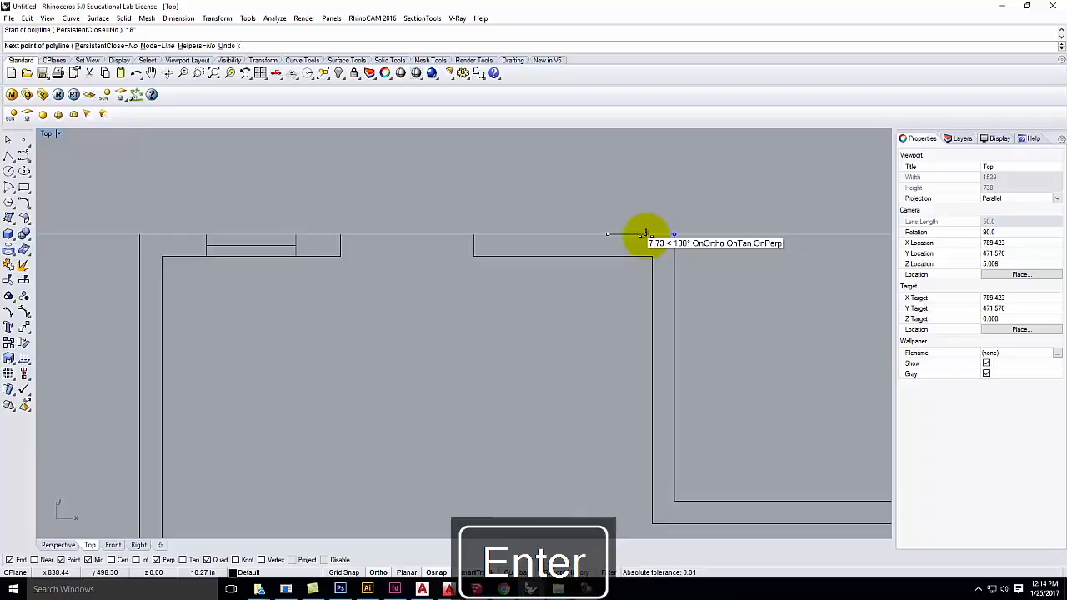
left_click(609, 255)
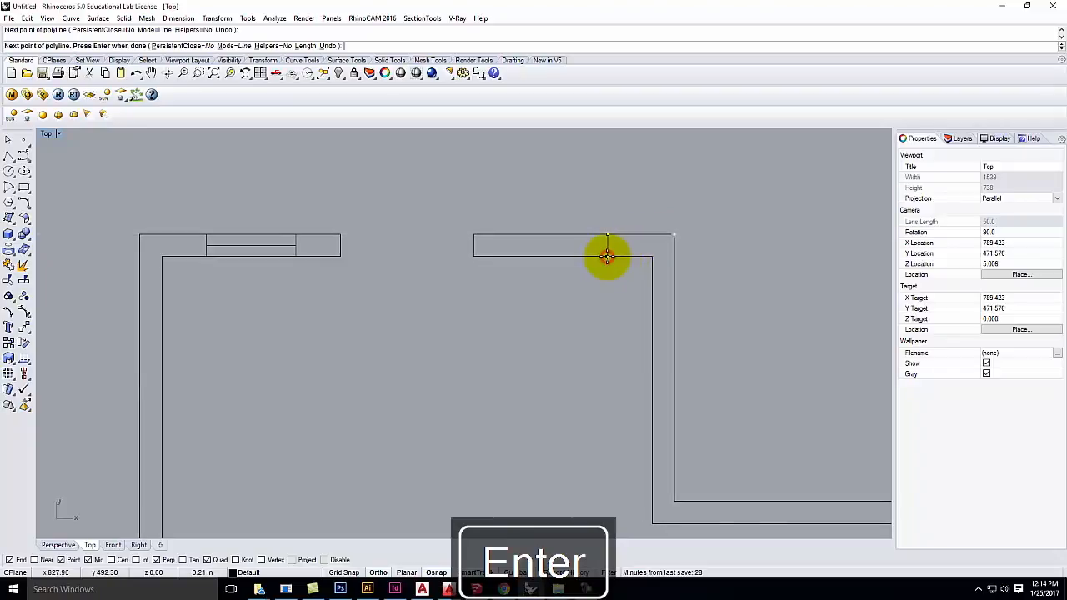
key("Return")
key("Return")
left_click(608, 235)
type("2")
key("Return")
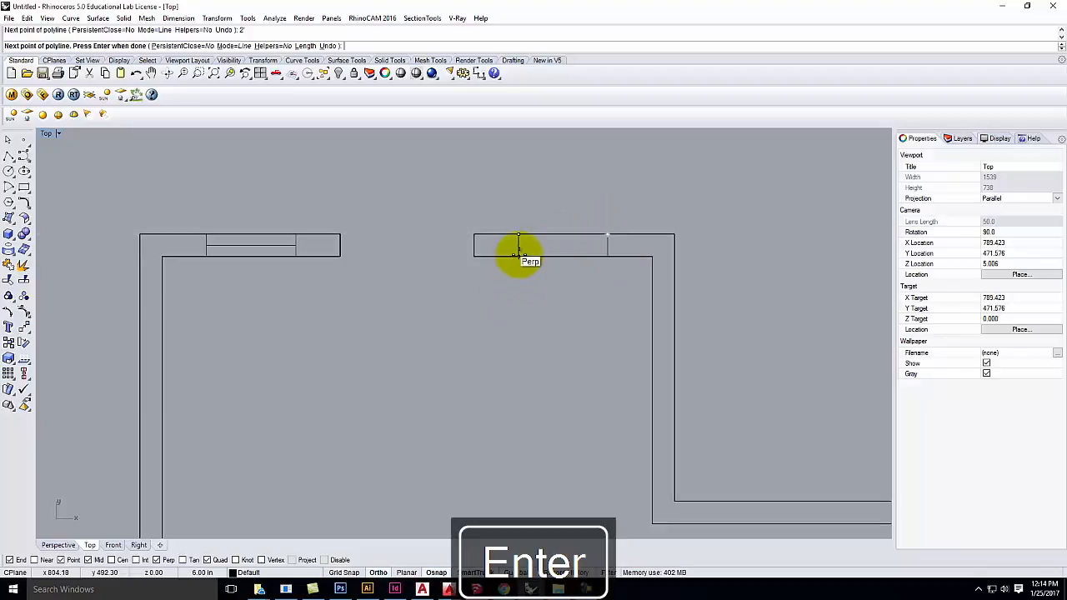
key("Return")
Step: Explode the new polyline with Edit > Explode and delete the duplicate top-edge segment
left_click(518, 254)
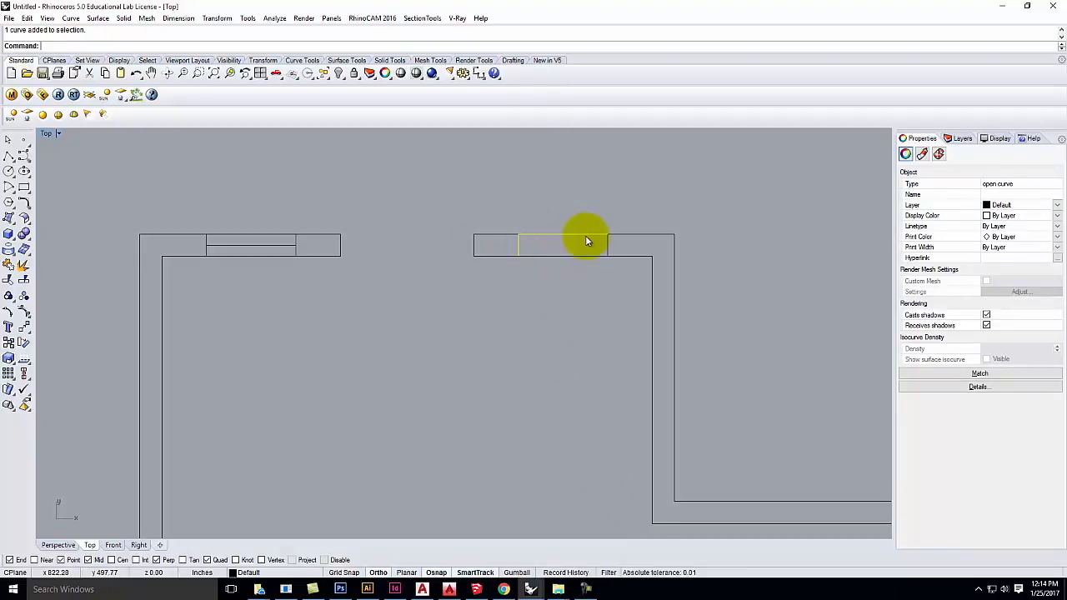
left_click(29, 18)
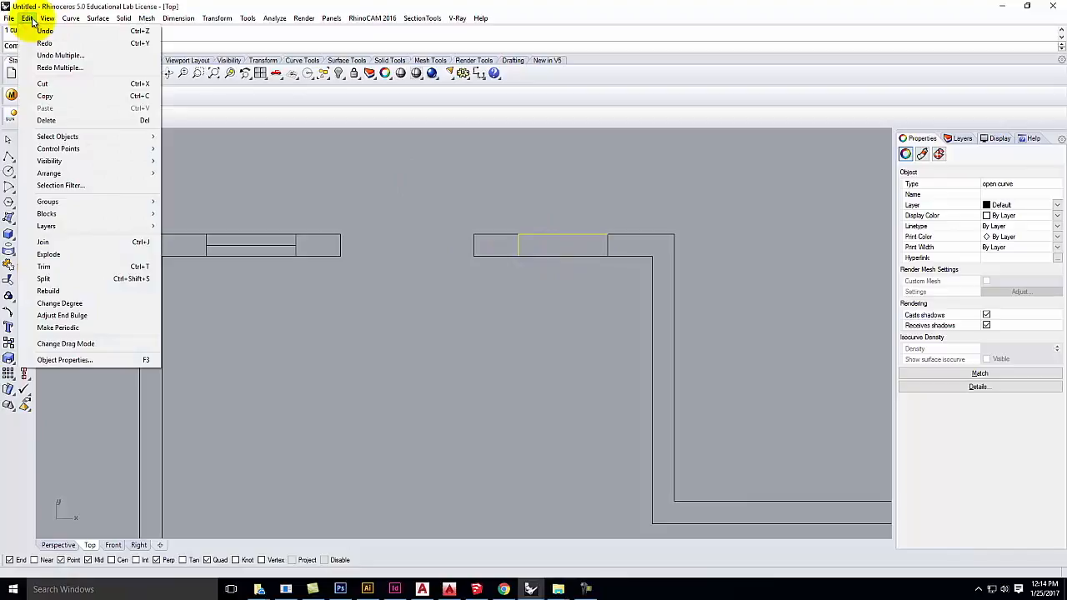
left_click(38, 256)
left_click(517, 356)
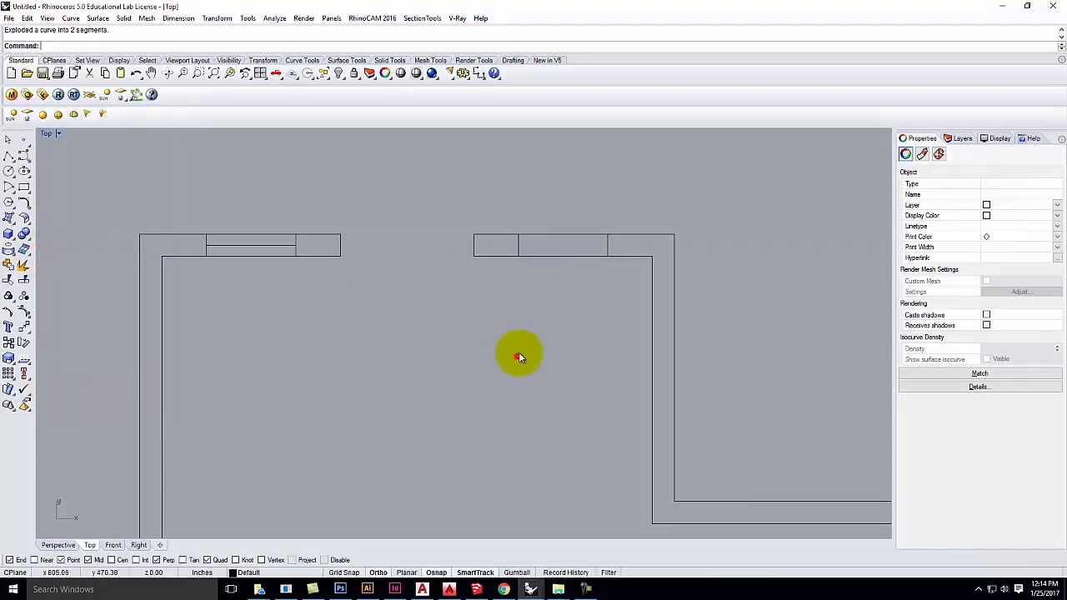
left_click(547, 242)
left_click(583, 272)
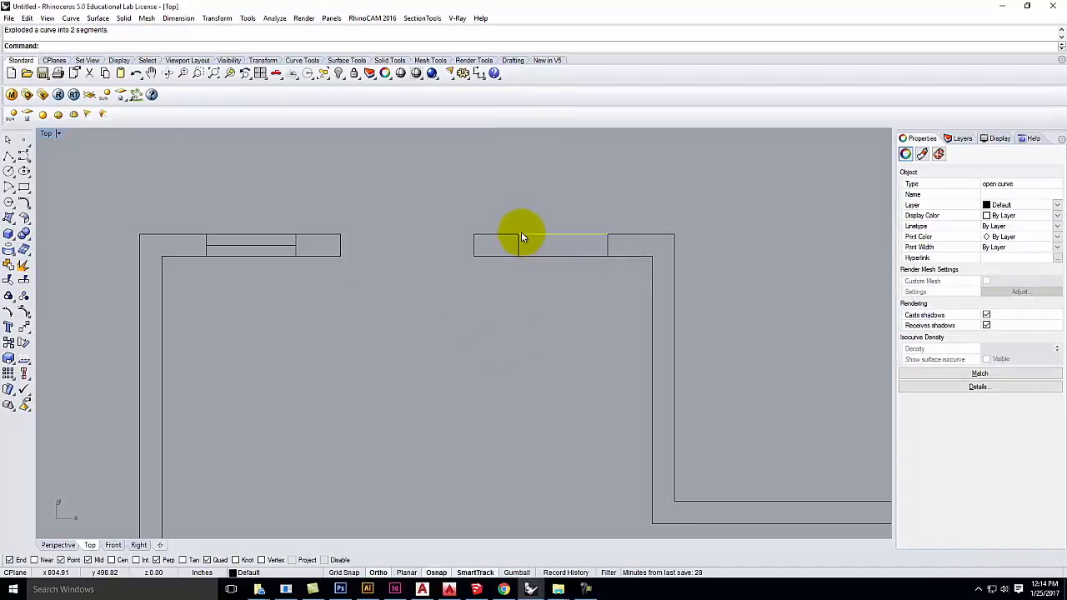
key("Delete")
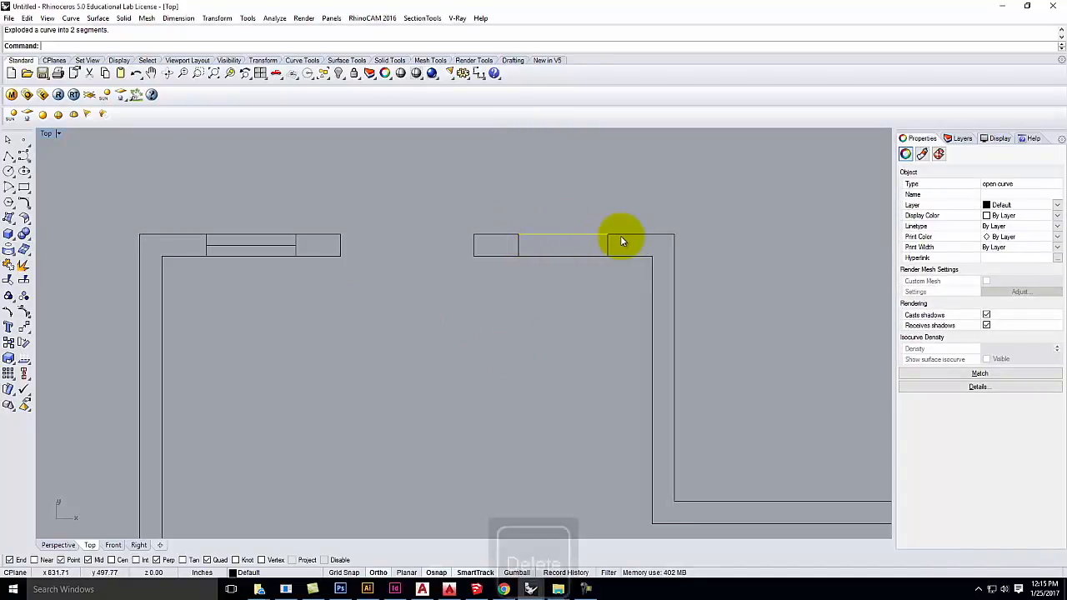
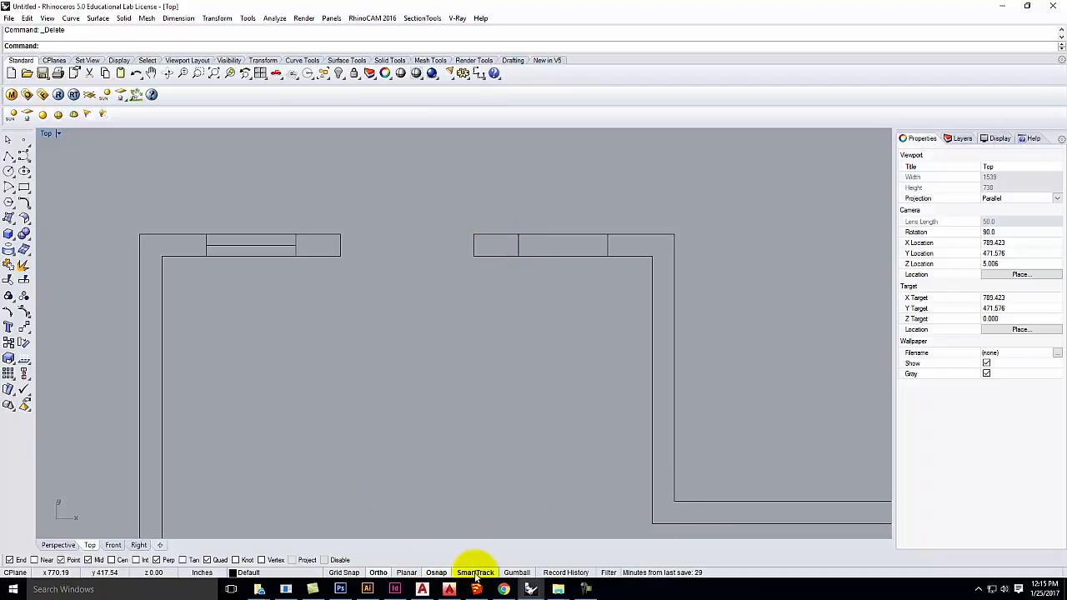
Step: Draw a centre line across the right window opening, ending at the opening's midpoint
left_click(473, 575)
left_click(472, 575)
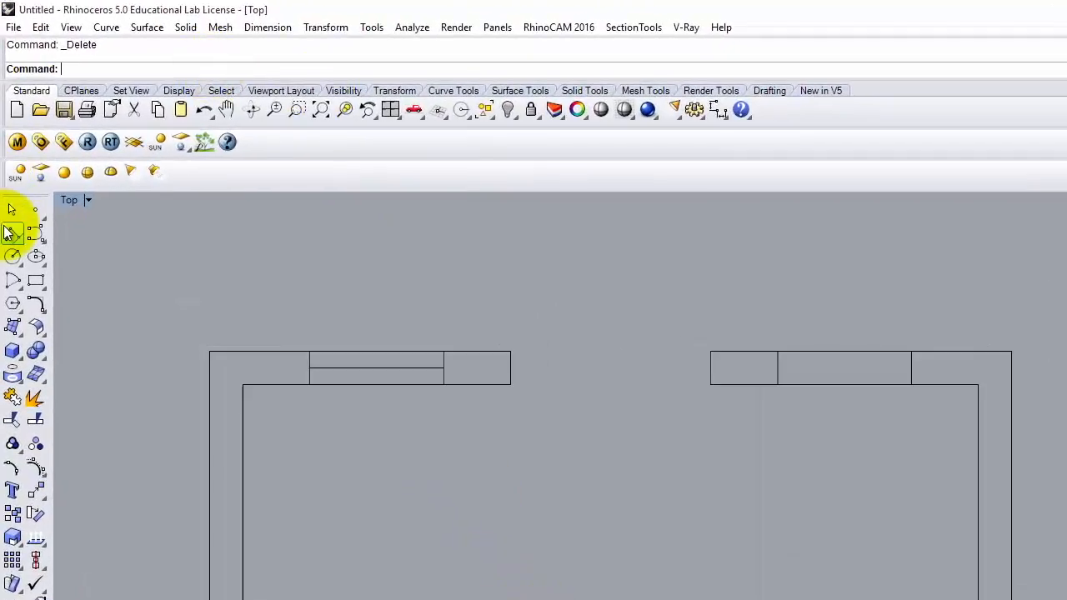
left_click(12, 233)
left_click(780, 372)
left_click(917, 368)
key("Return")
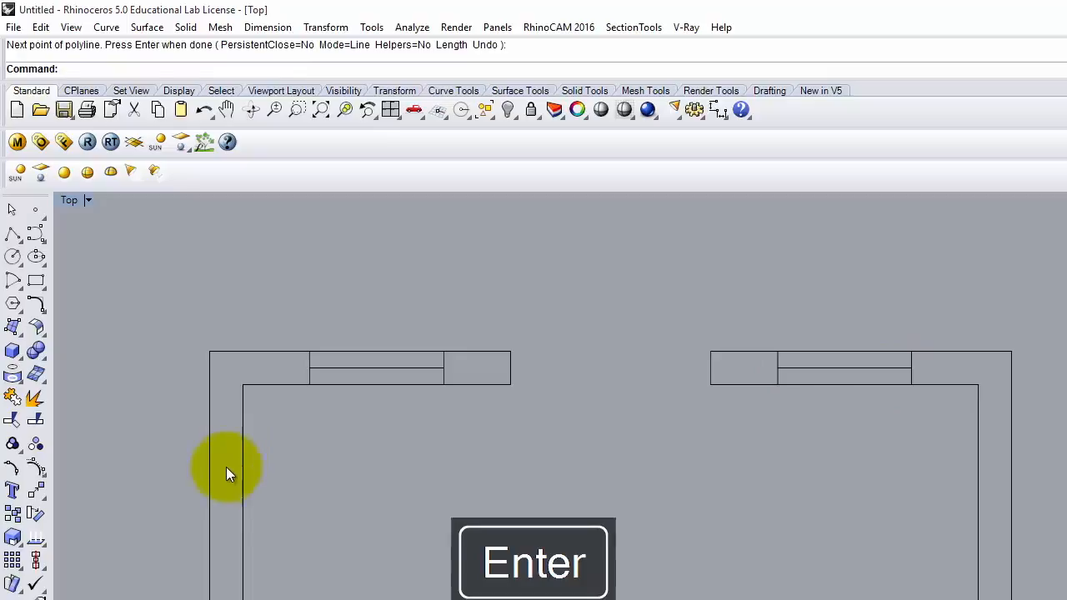
Step: Offset the left window's middle line 0.25 to both sides, then delete the original line
type("Offset")
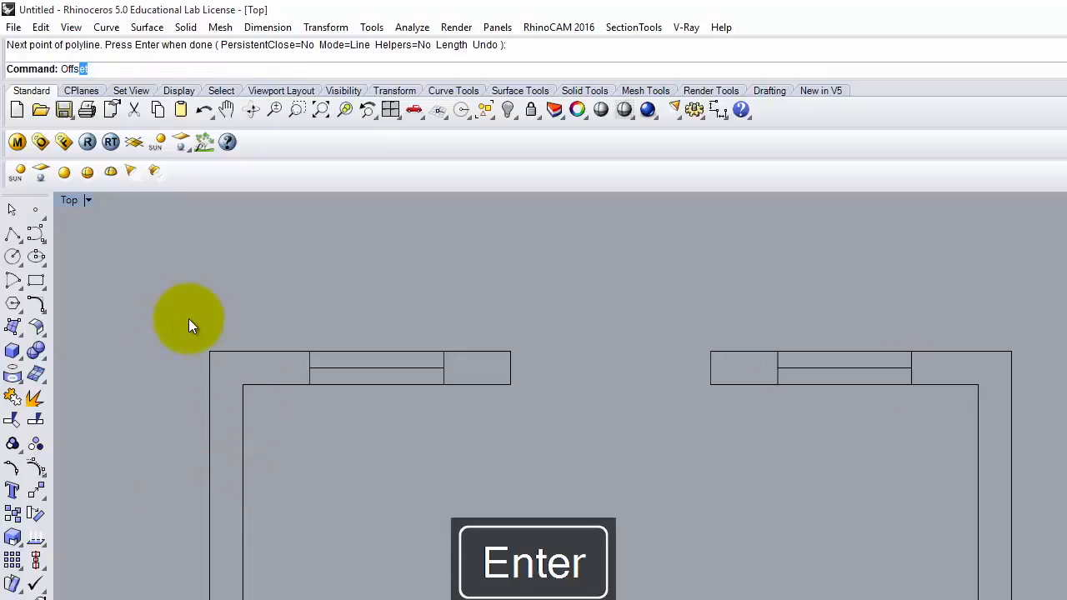
key("Return")
left_click(140, 69)
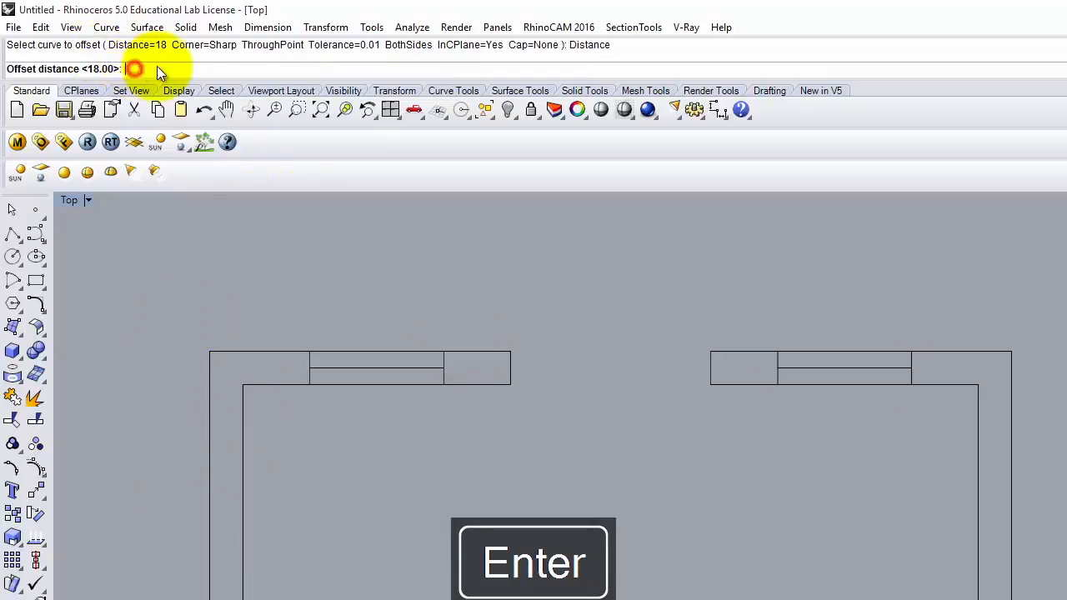
type("0.25")
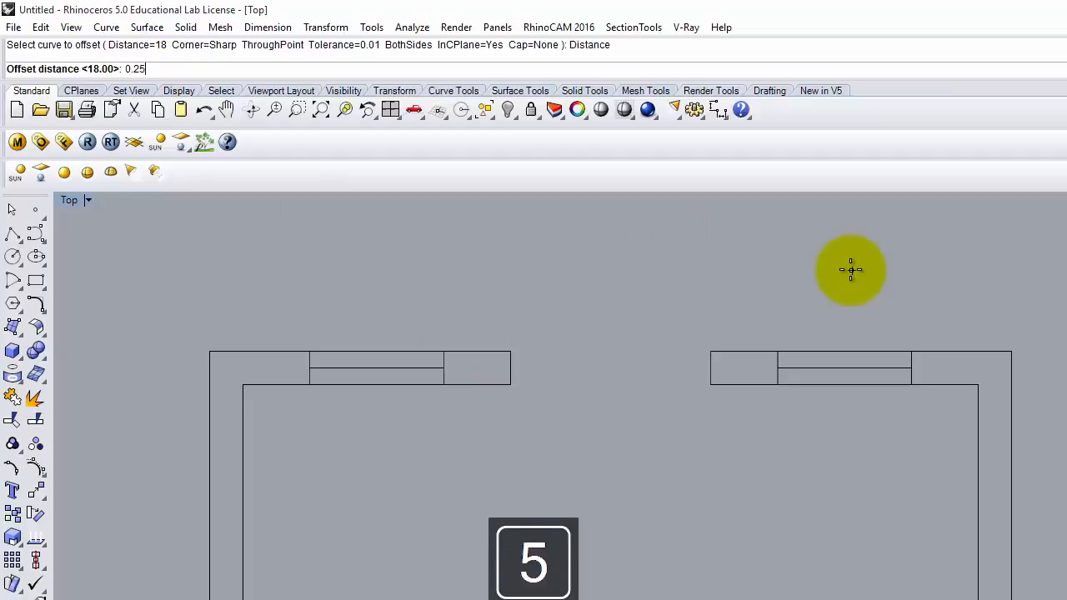
key("Return")
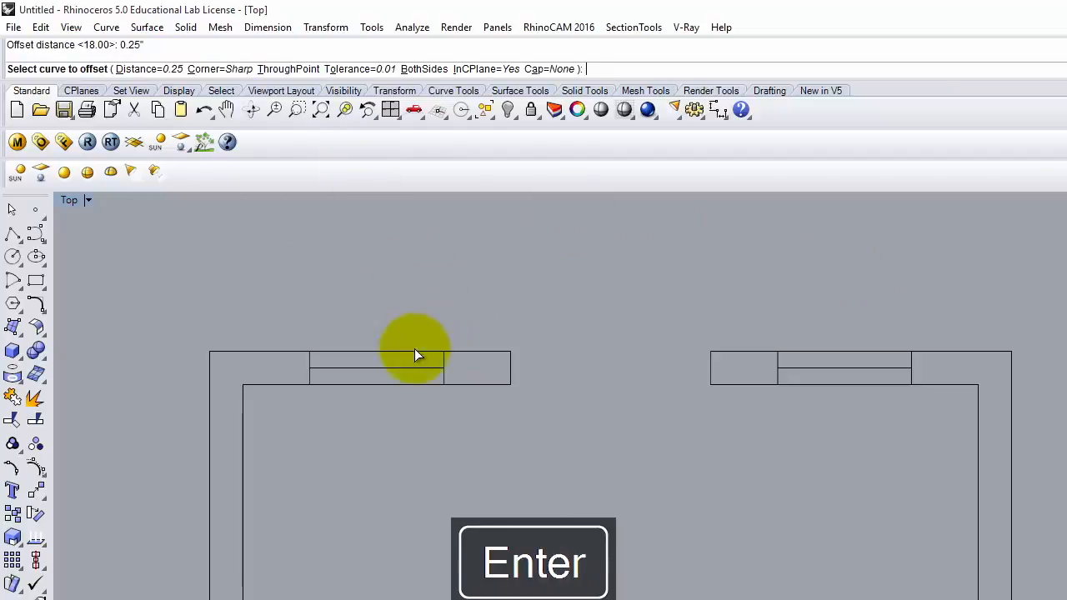
left_click(424, 69)
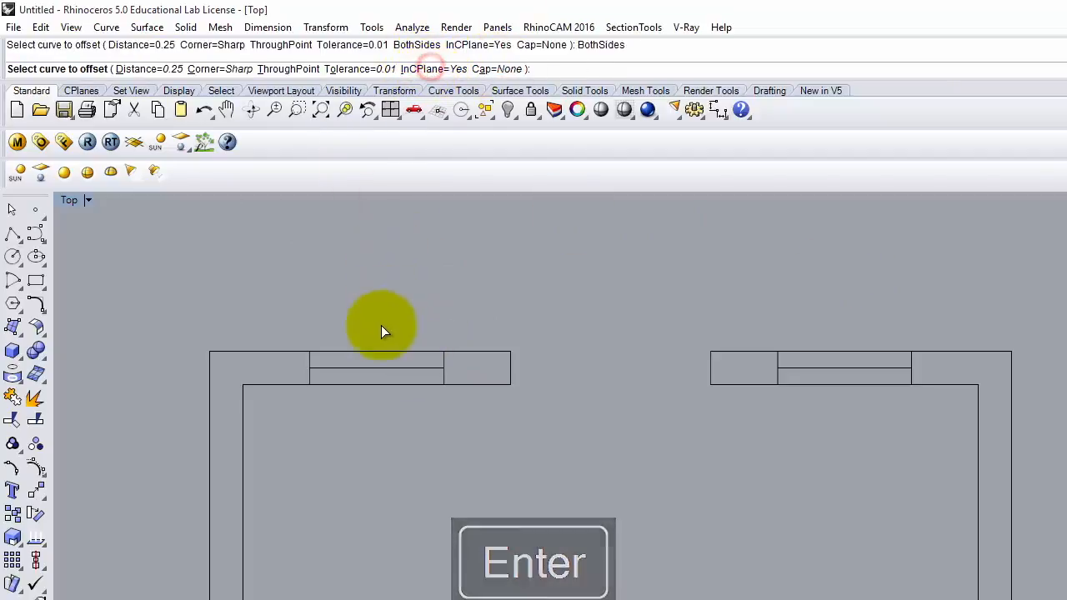
left_click(385, 367)
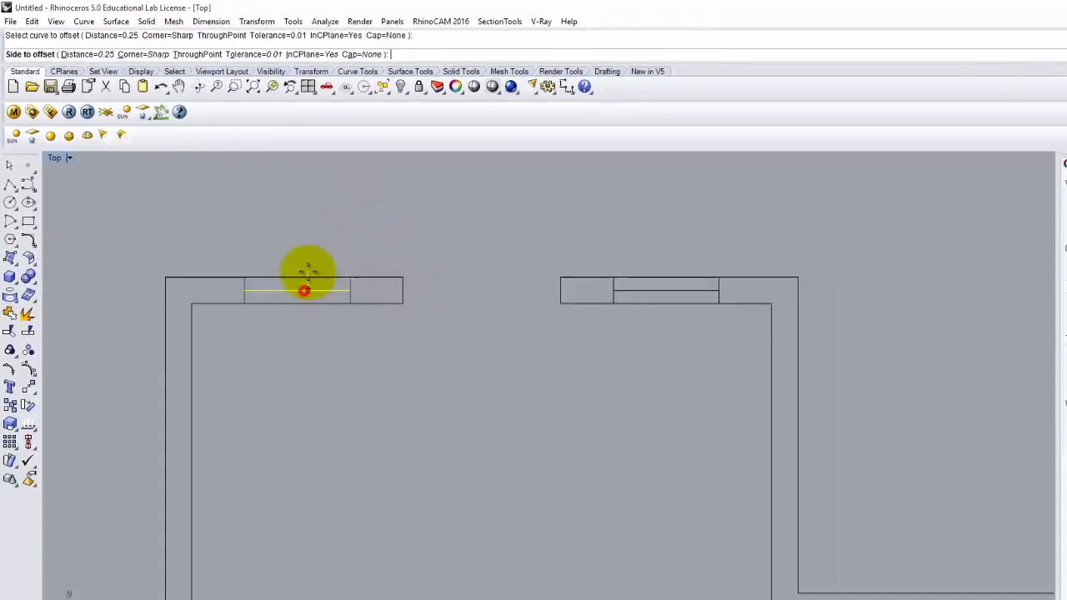
left_click(308, 265)
scroll(310, 291, "up", 3)
left_click(310, 291)
key("Delete")
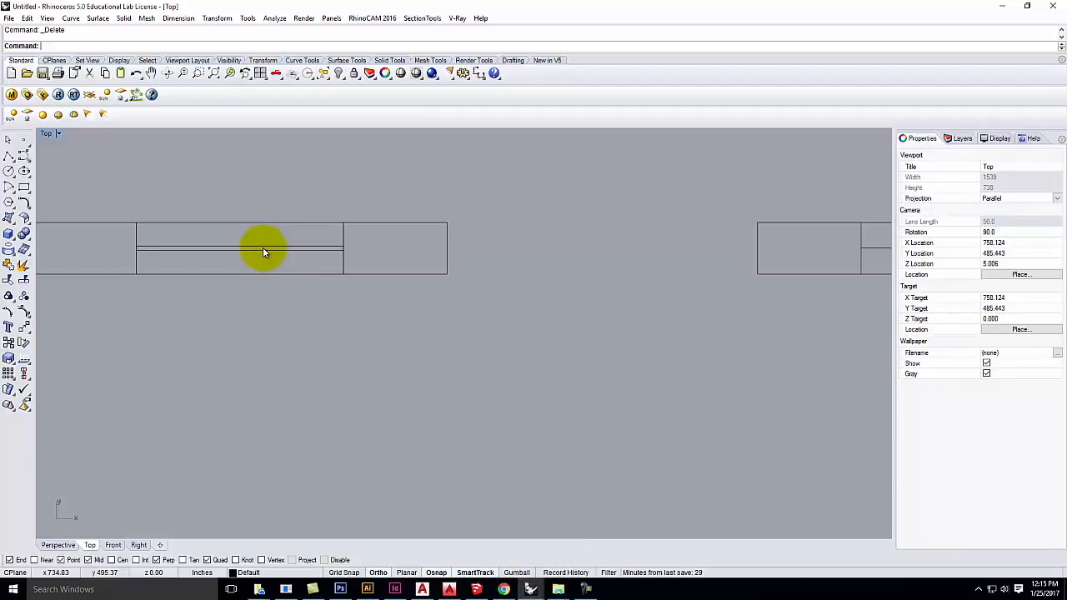
scroll(400, 197, "down", 5)
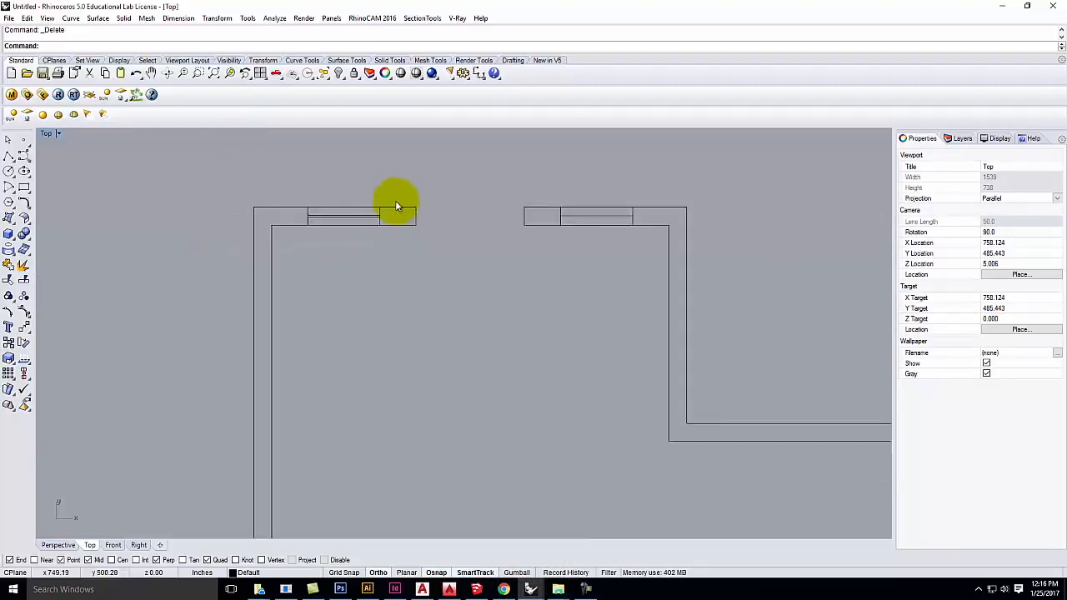
scroll(374, 241, "down", 4)
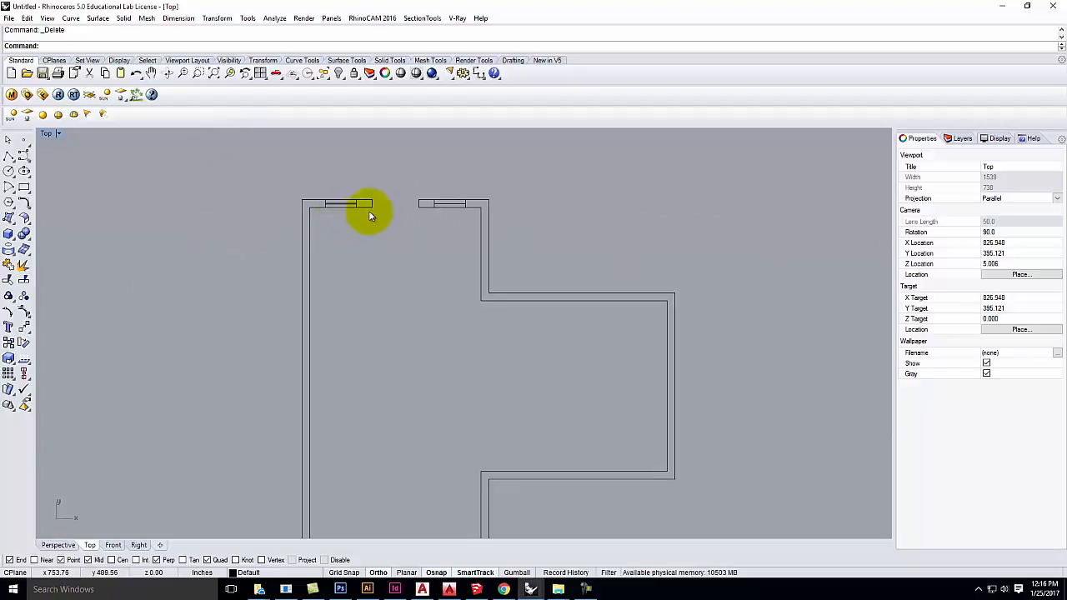
scroll(358, 215, "down", 3)
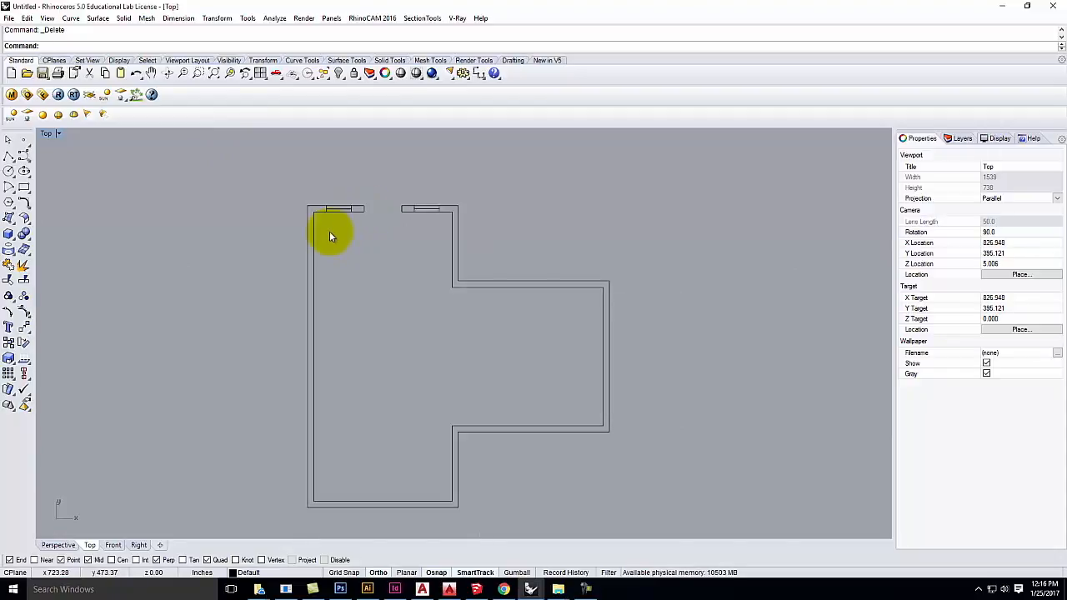
scroll(325, 205, "up", 2)
scroll(338, 223, "down", 4)
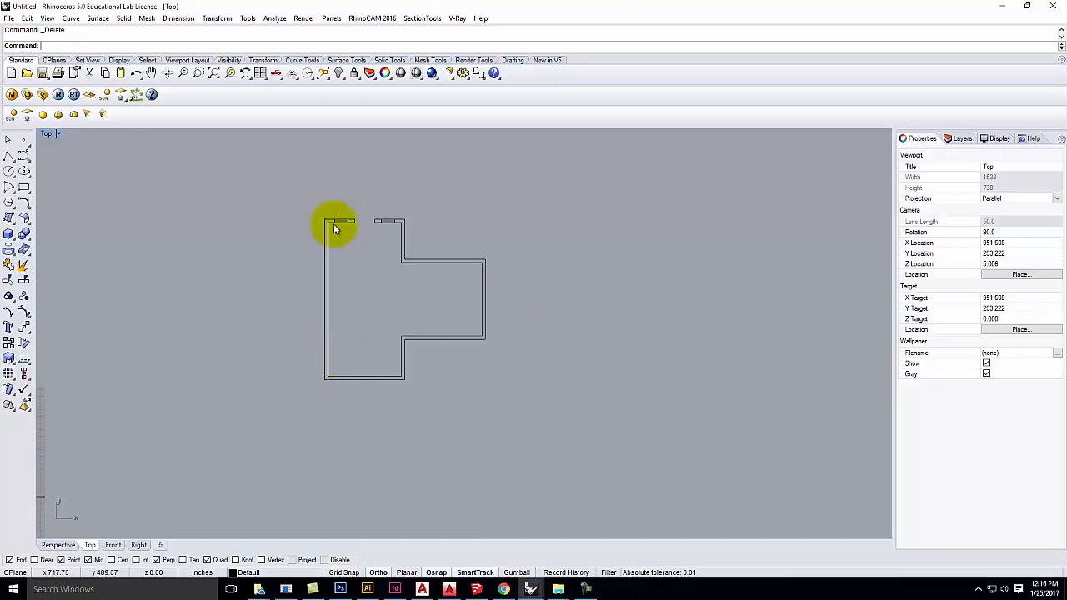
left_click(9, 158)
scroll(345, 376, "up", 10)
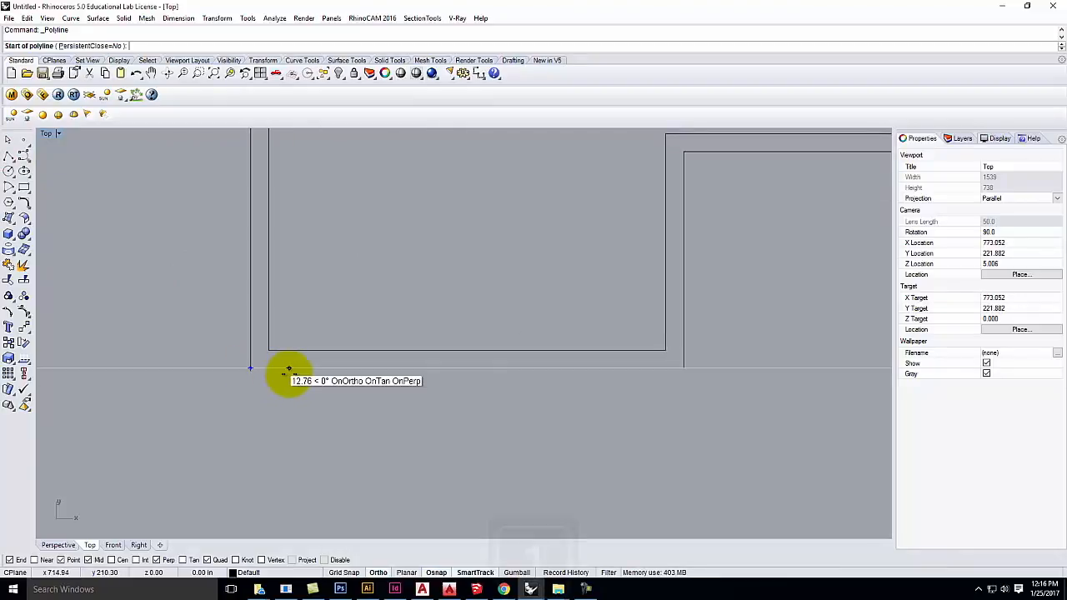
type("18\"")
key("Return")
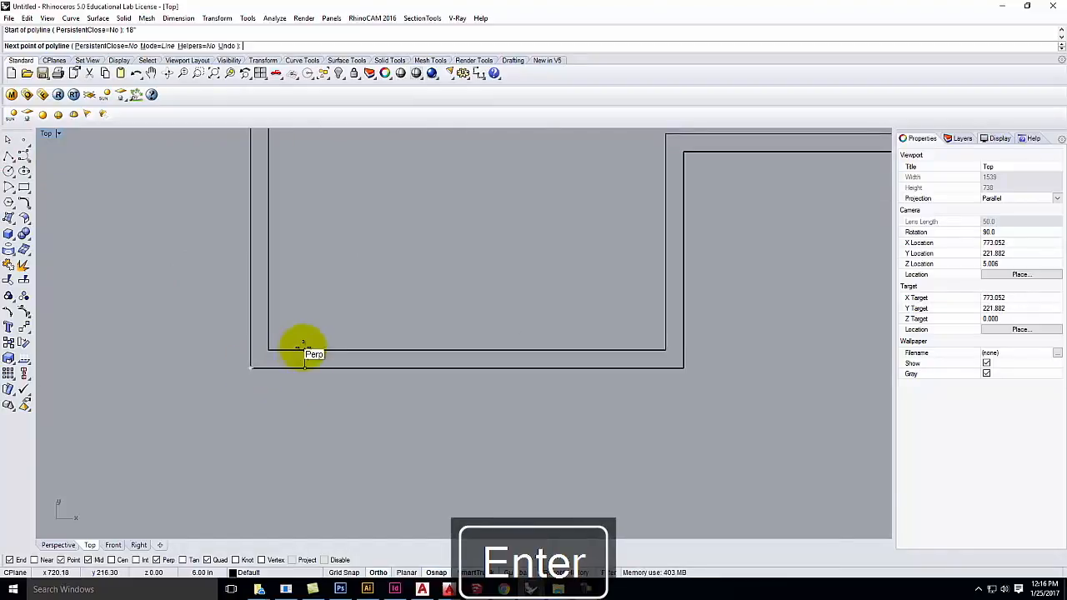
key("Escape")
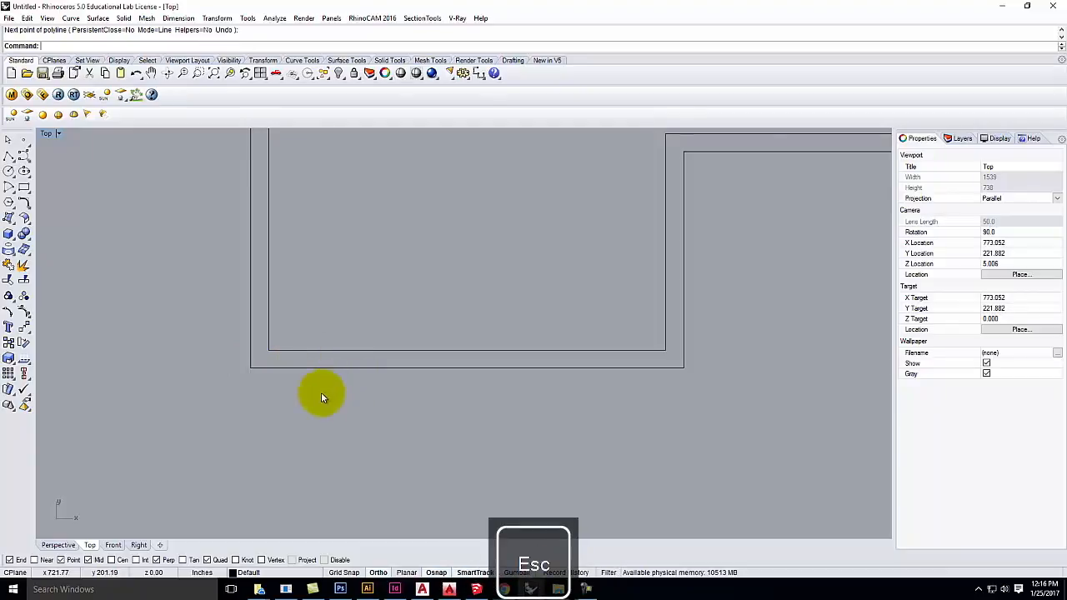
scroll(224, 449, "down", 5)
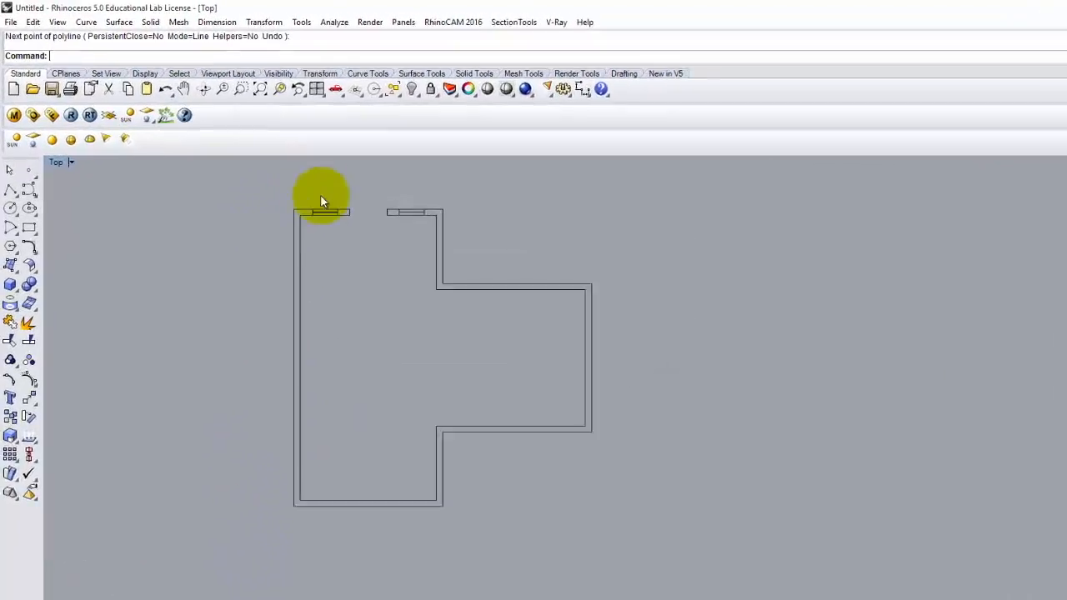
Step: Mirror the top-left window's four lines across a horizontal axis from the left wall's midpoint
left_click_drag(365, 232, 397, 256)
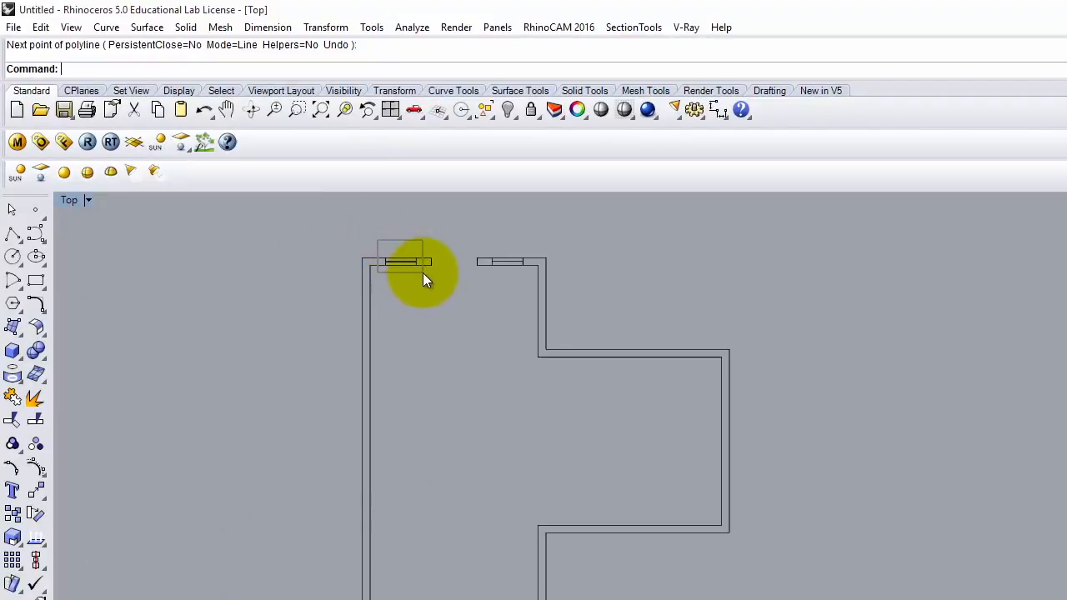
left_click_drag(423, 273, 422, 273)
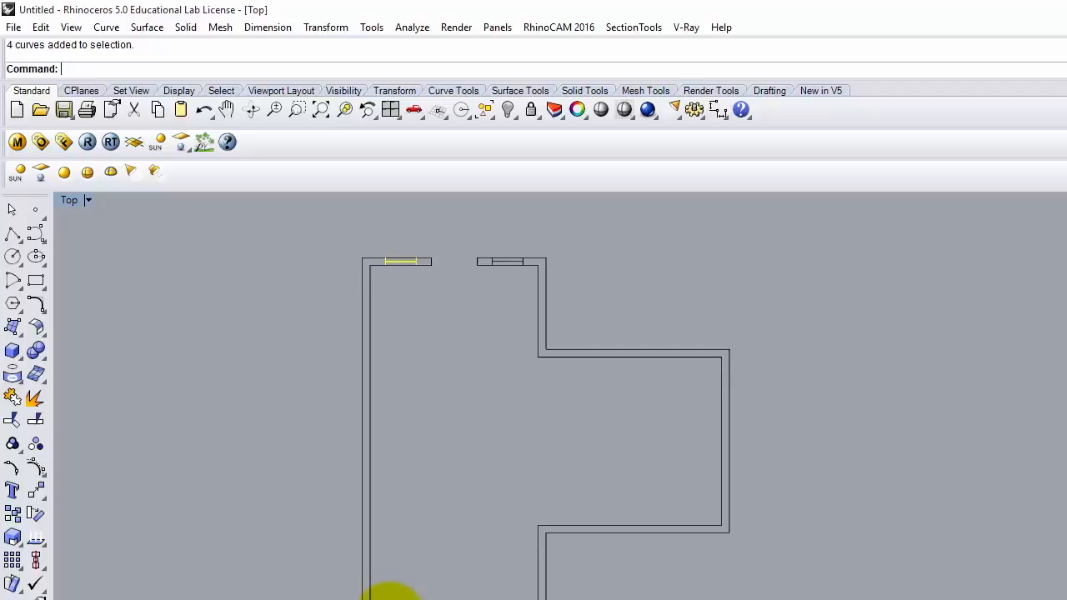
left_click(324, 28)
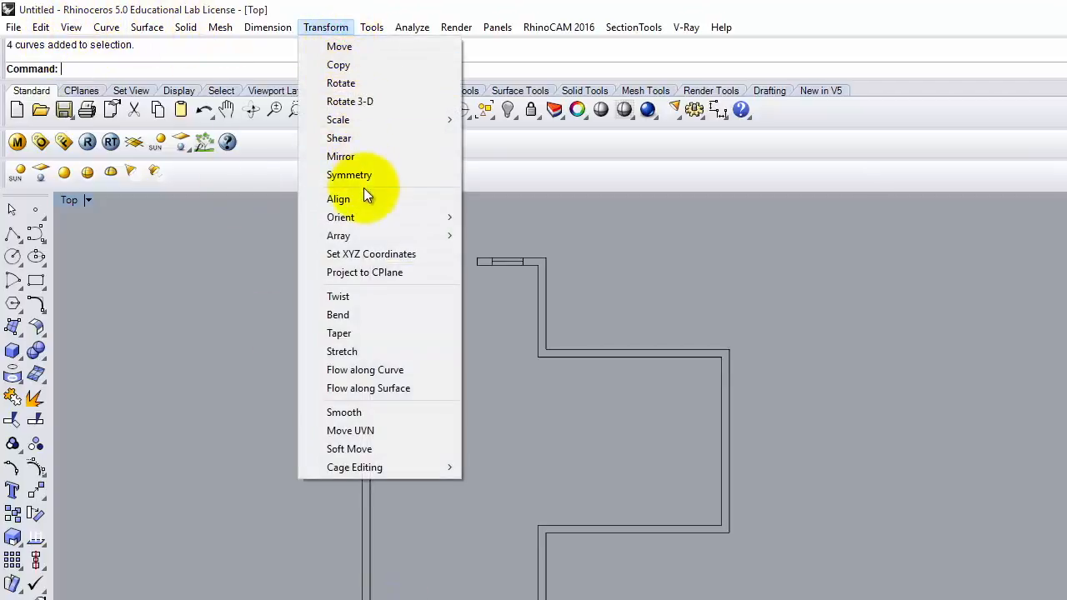
left_click(365, 155)
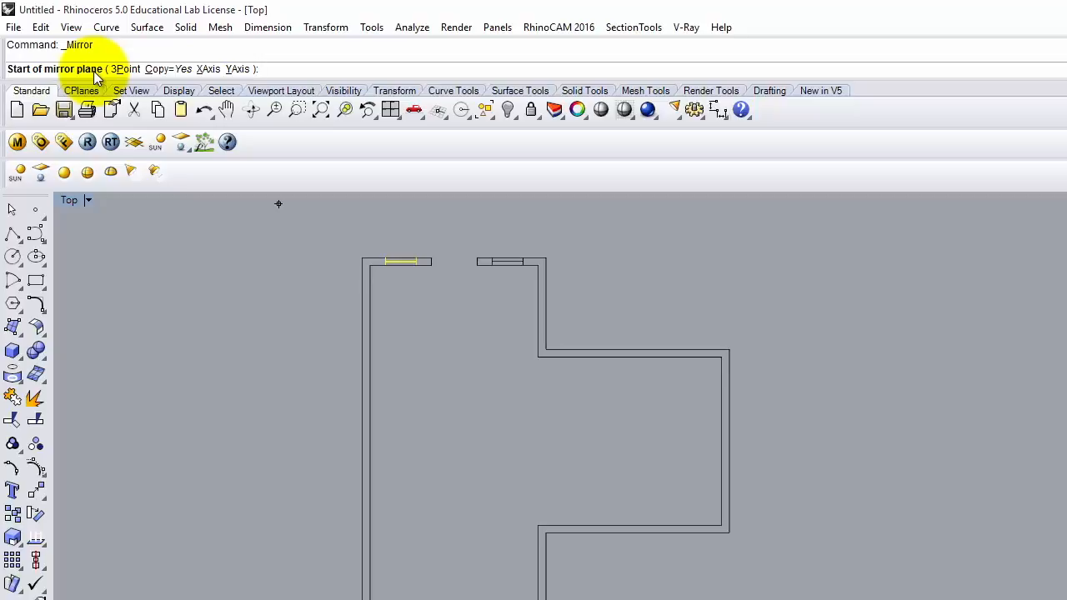
left_click(360, 441)
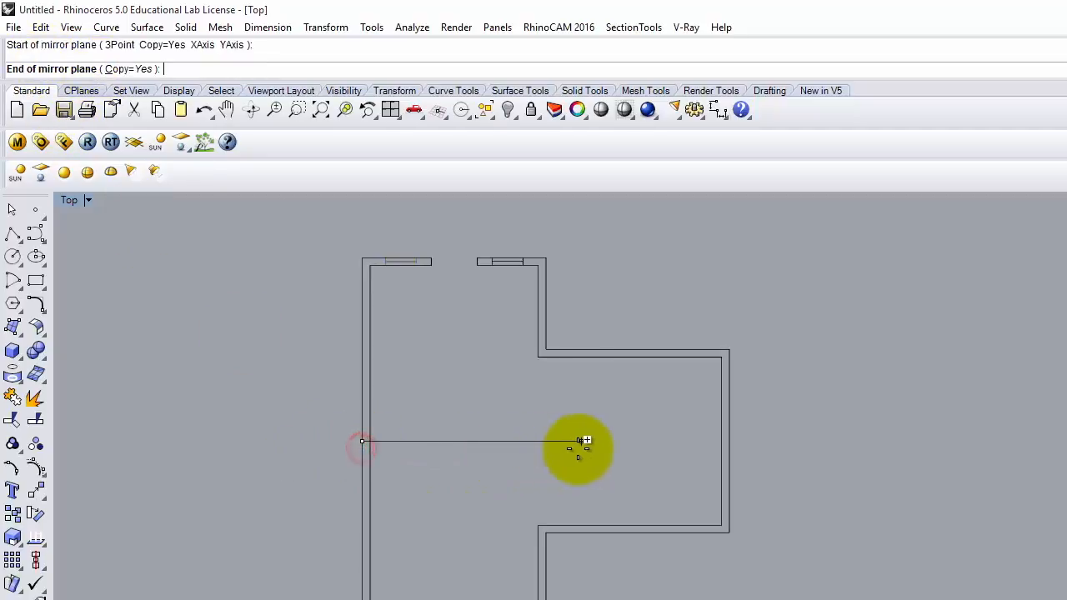
left_click(730, 442)
scroll(276, 436, "up", 5)
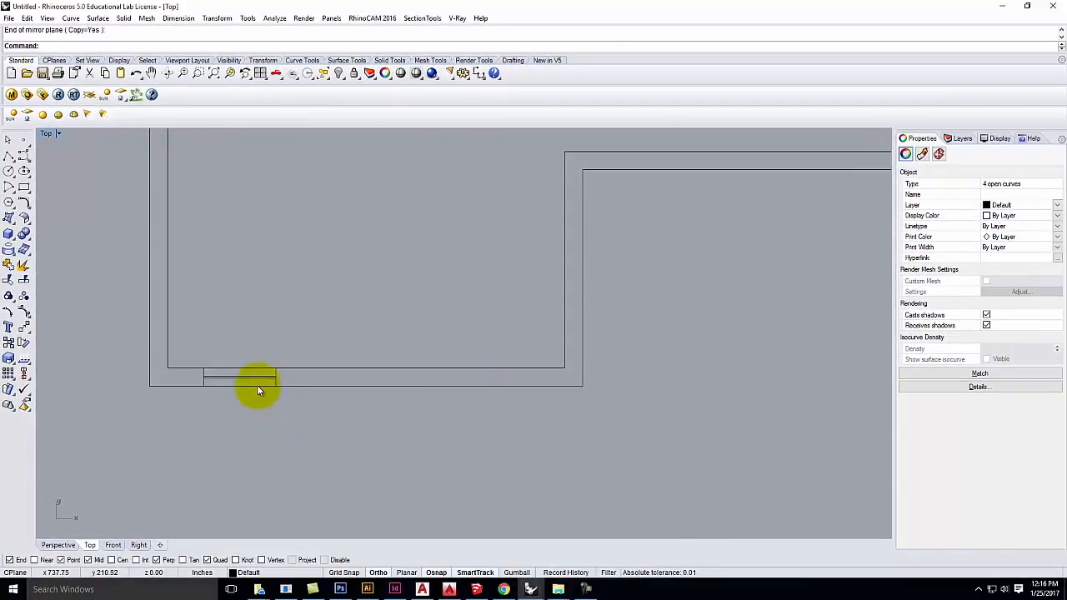
Step: Copy the bottom window with a 6-inch offset, placing it at the wall endpoint
scroll(258, 390, "up", 3)
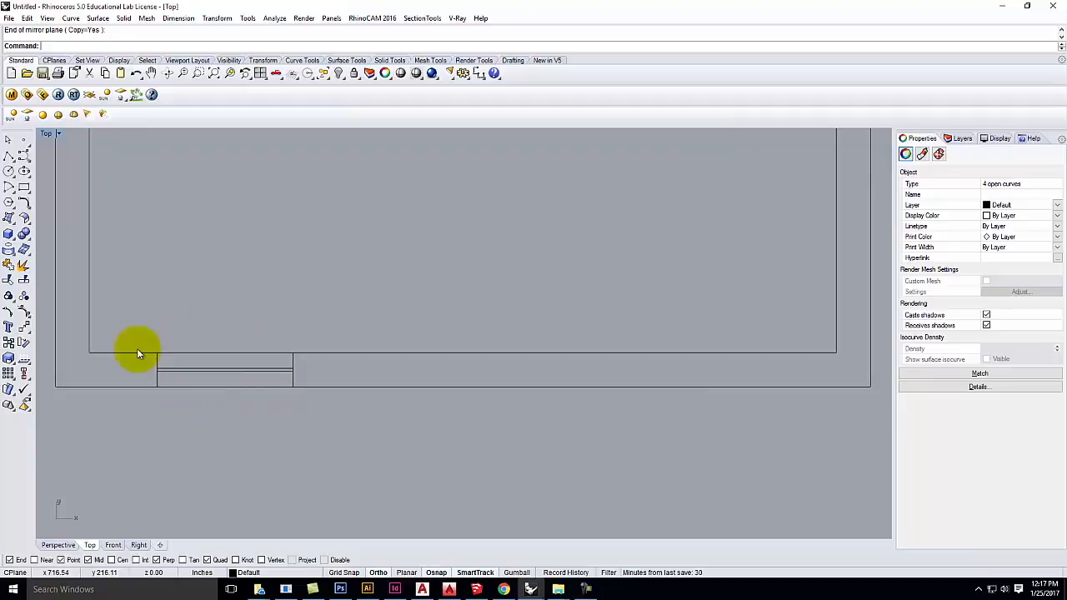
scroll(318, 367, "down", 2)
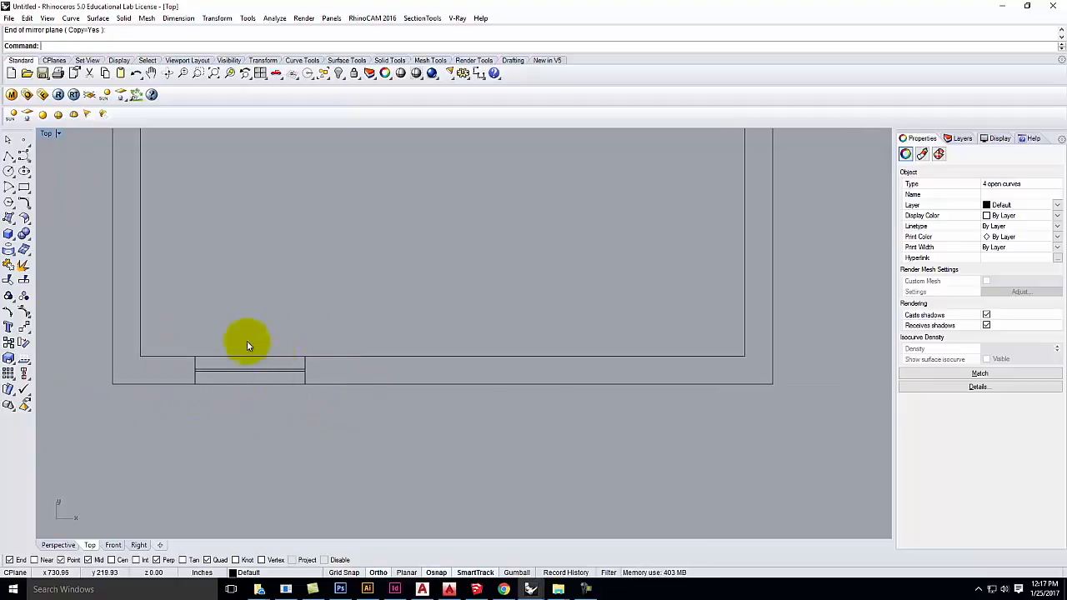
left_click(239, 336)
left_click_drag(180, 329, 272, 385)
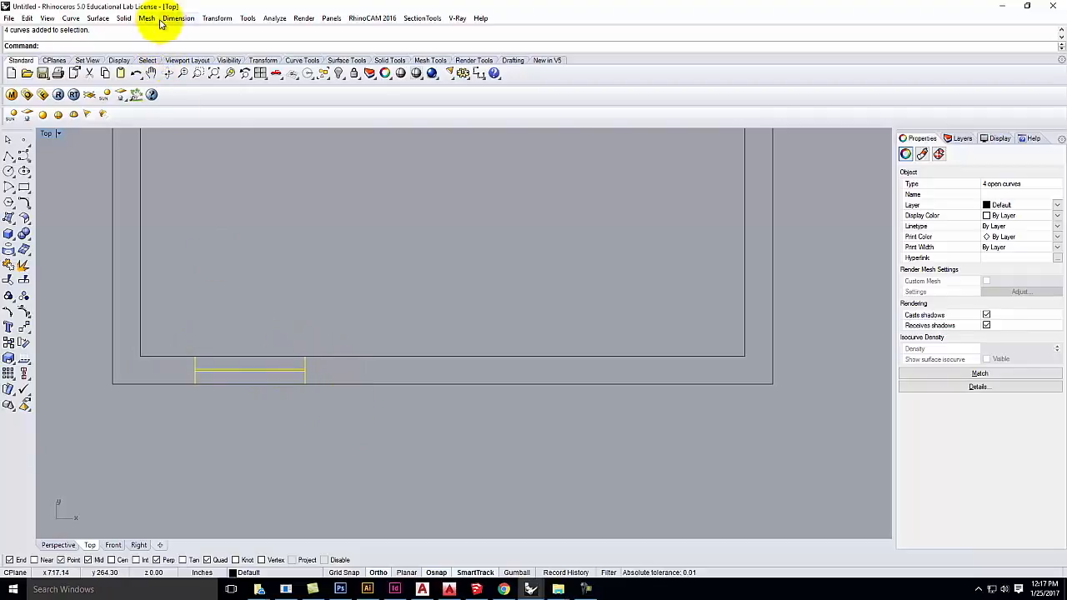
left_click(218, 19)
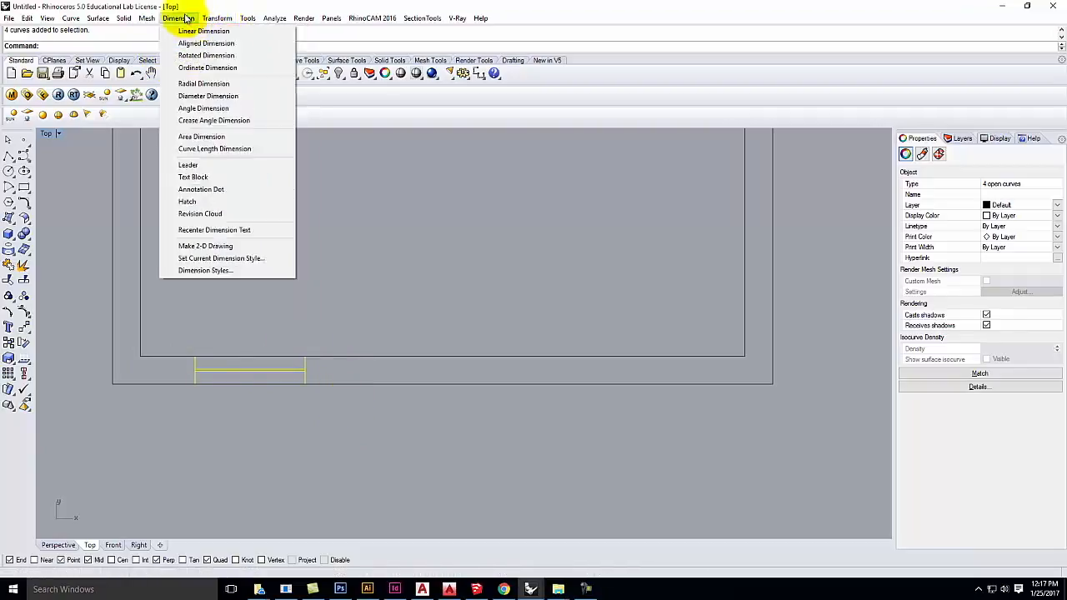
mouse_move(31, 24)
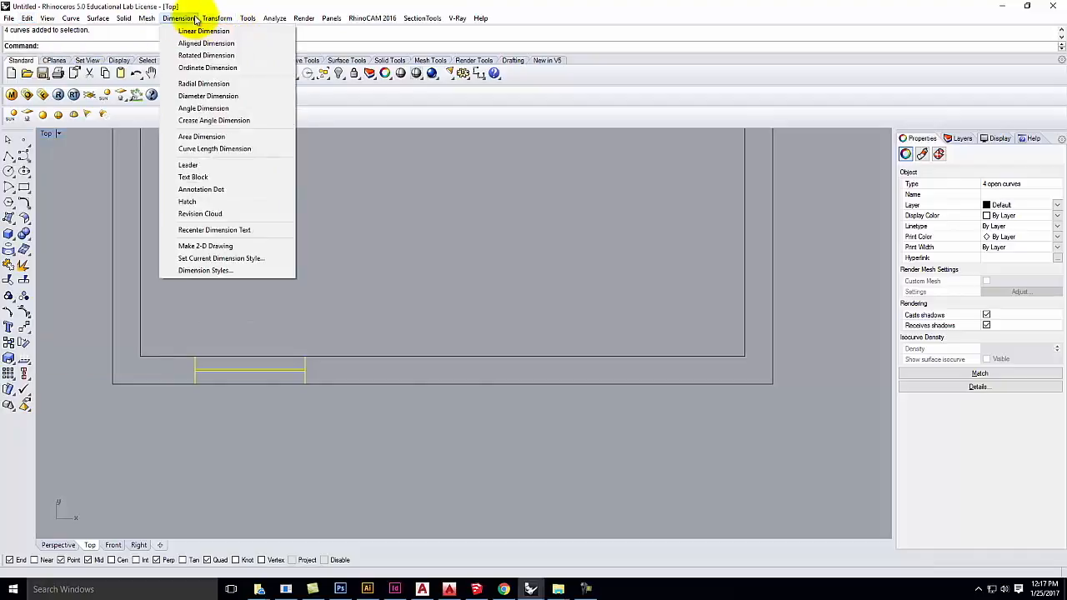
mouse_move(226, 21)
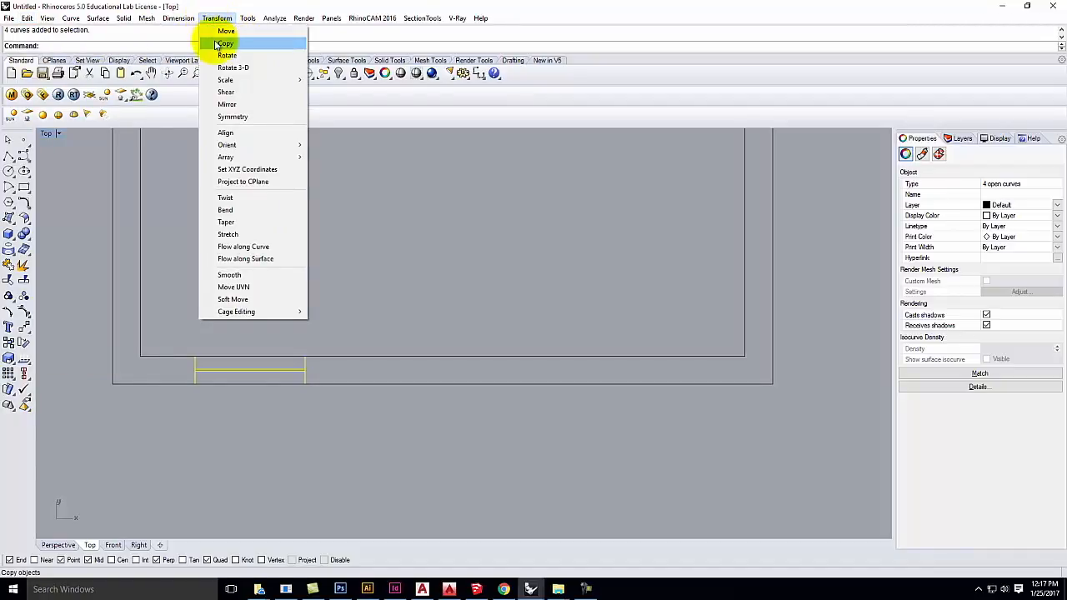
left_click(214, 42)
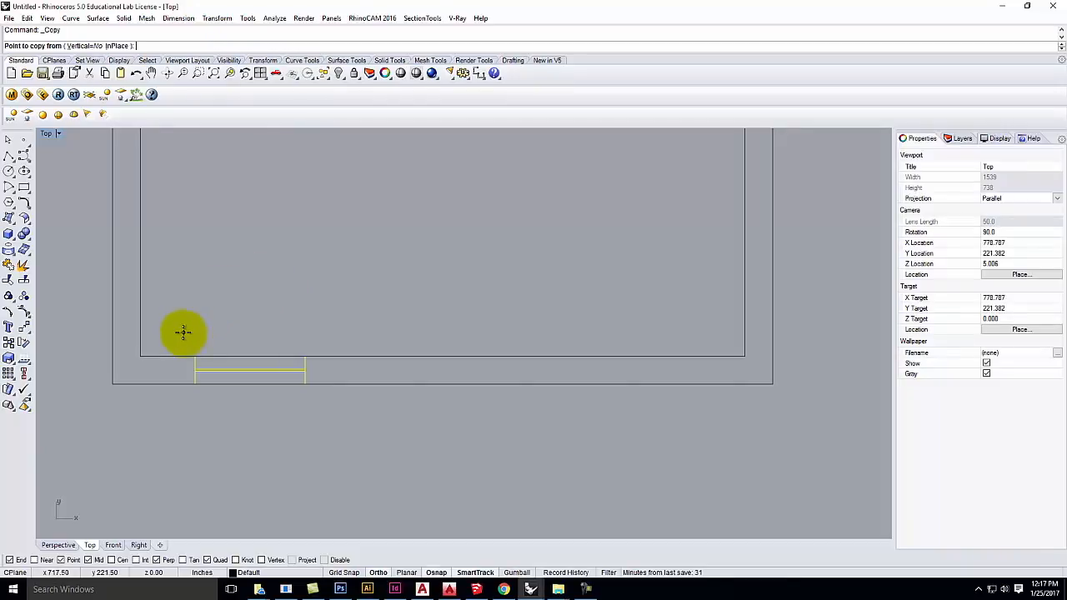
scroll(173, 340, "up", 5)
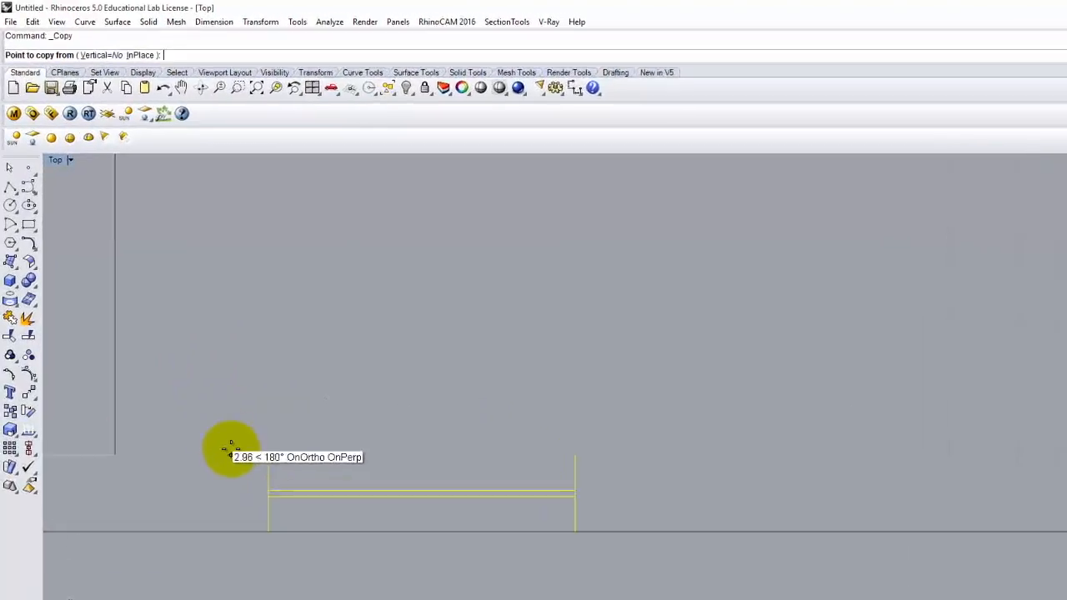
type("6")
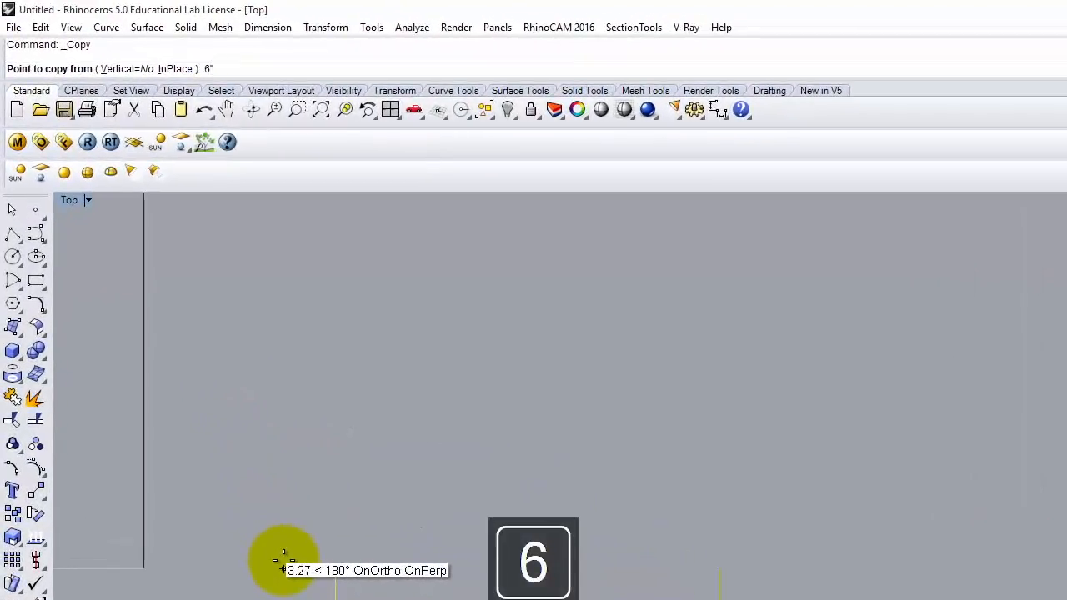
key("Return")
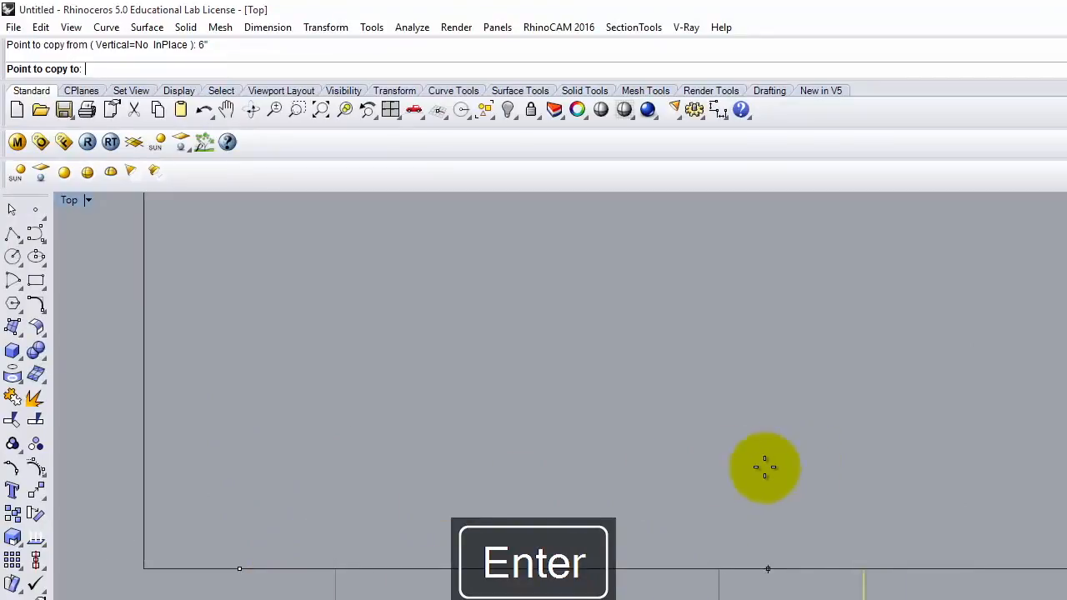
scroll(495, 457, "down", 2)
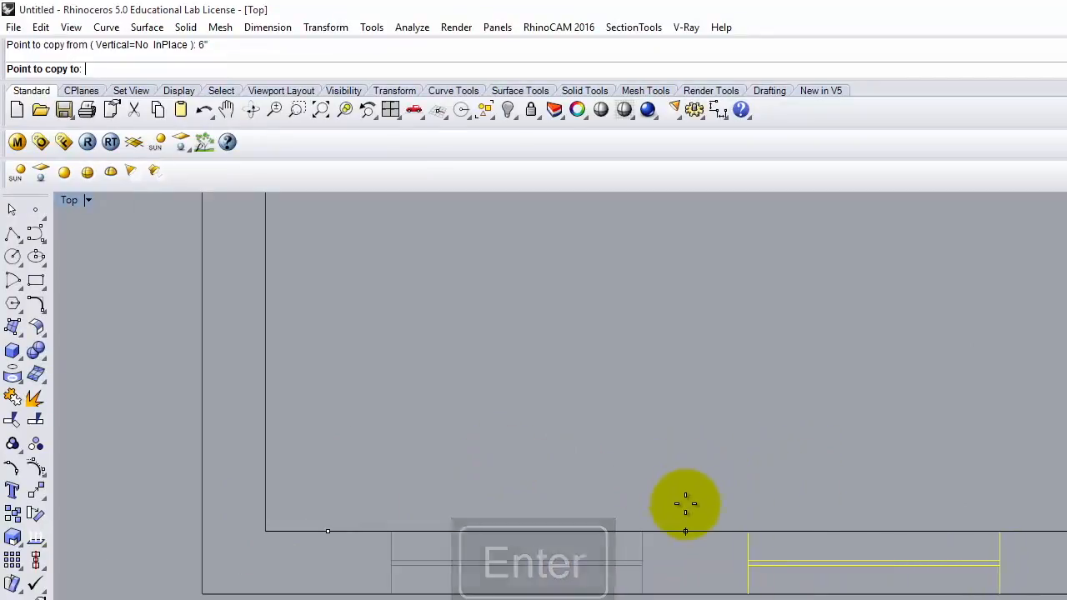
left_click(643, 530)
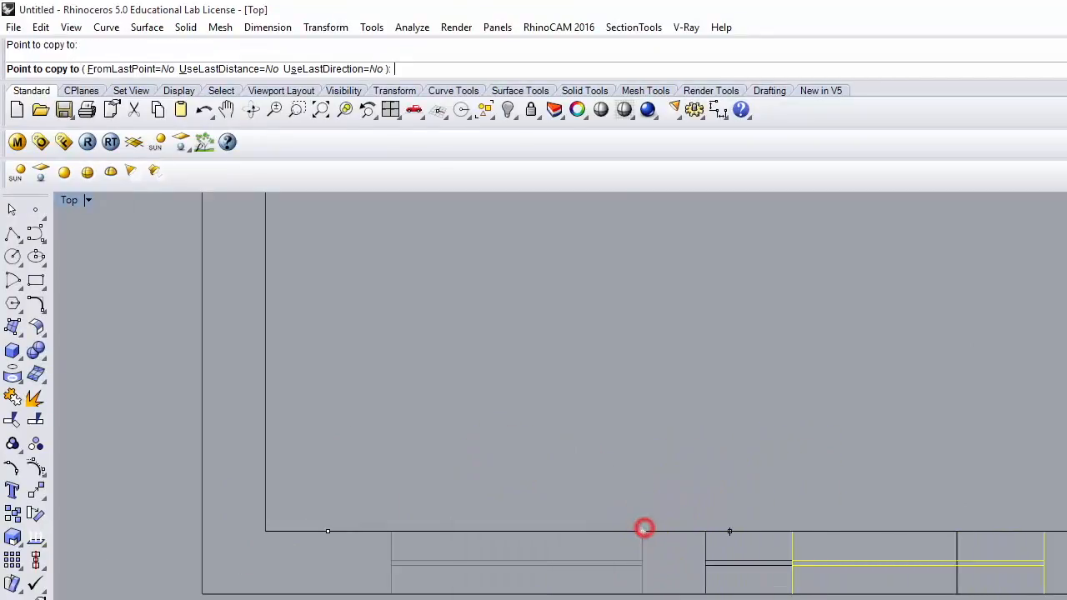
key("Return")
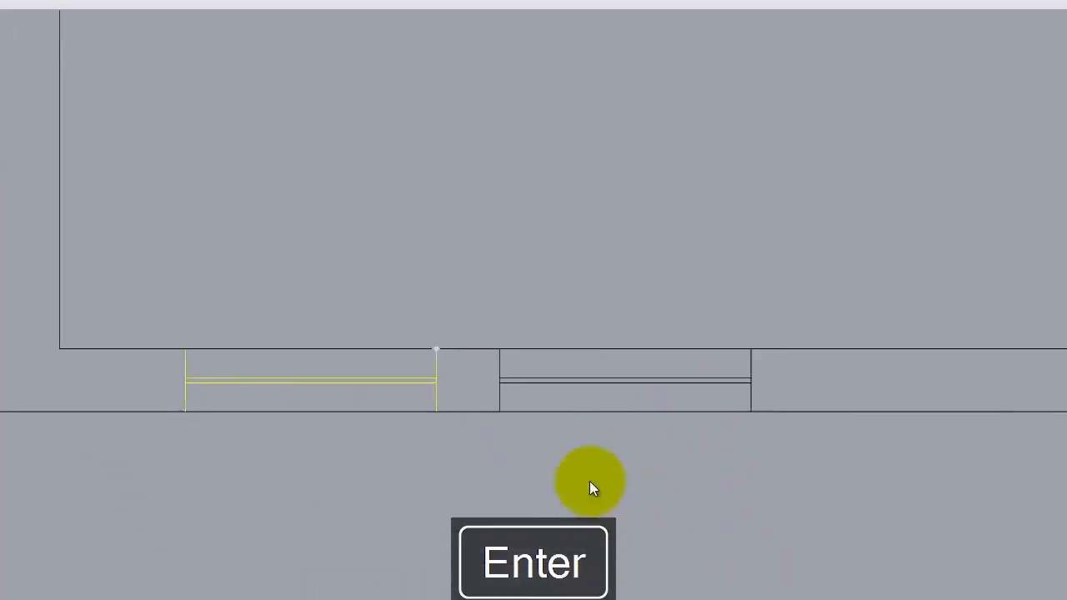
Step: Delete the misplaced right-hand window unit
left_click(497, 417)
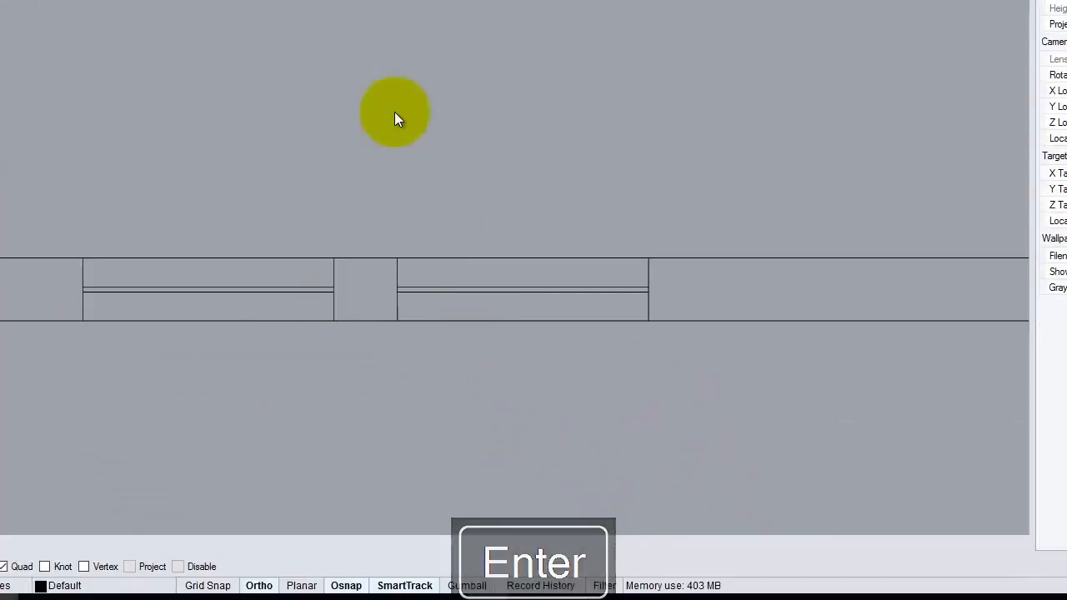
left_click_drag(386, 186, 722, 397)
key("Delete")
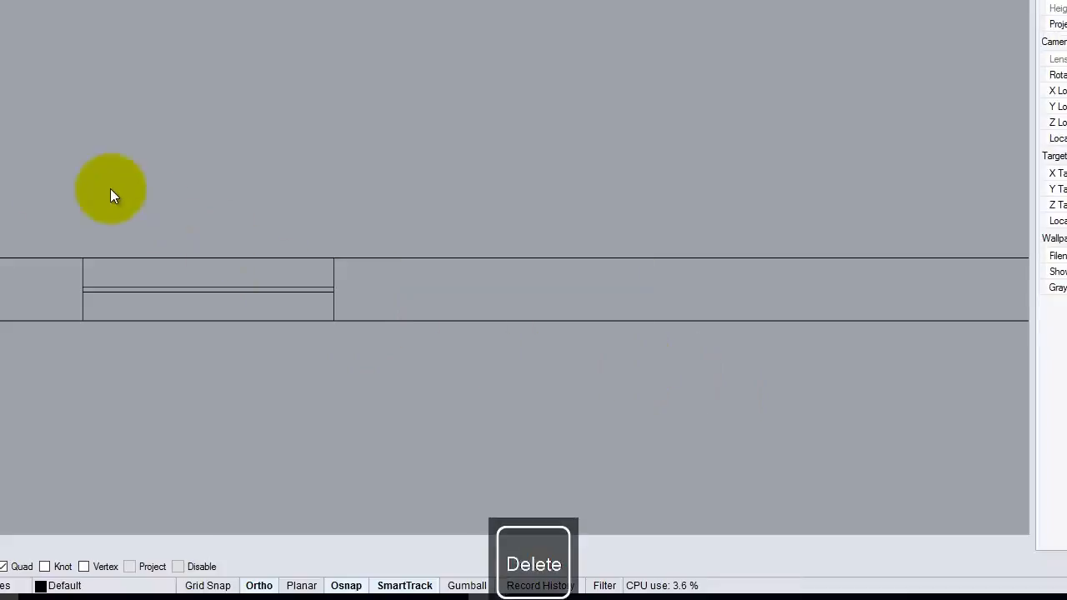
Step: Copy the remaining window 6 inches from its corner so it sits beside the first
left_click_drag(53, 198, 394, 393)
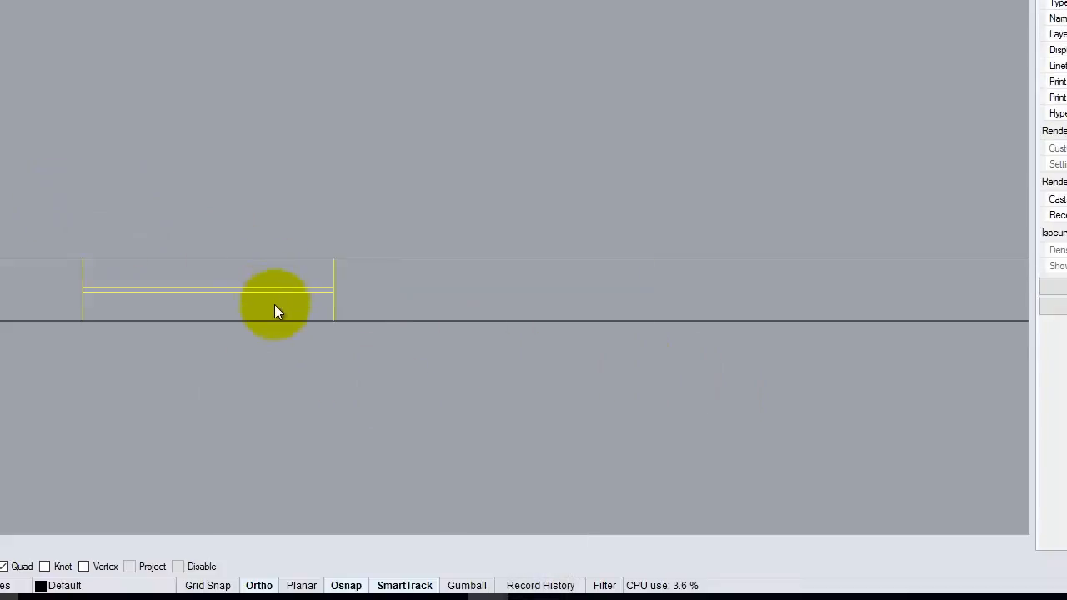
left_click(215, 18)
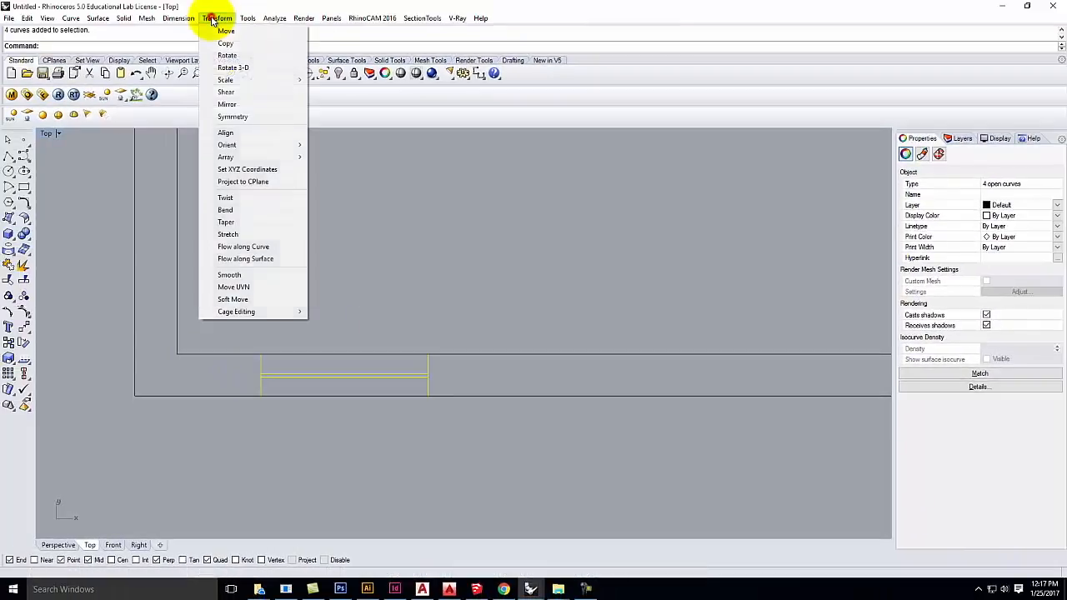
left_click(223, 43)
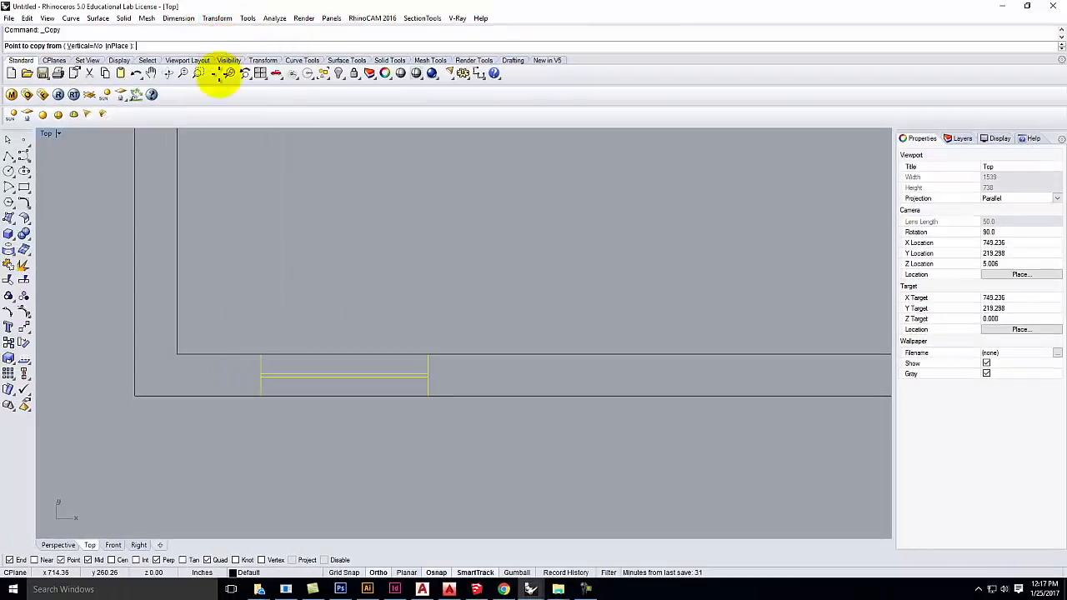
scroll(230, 305, "up", 1)
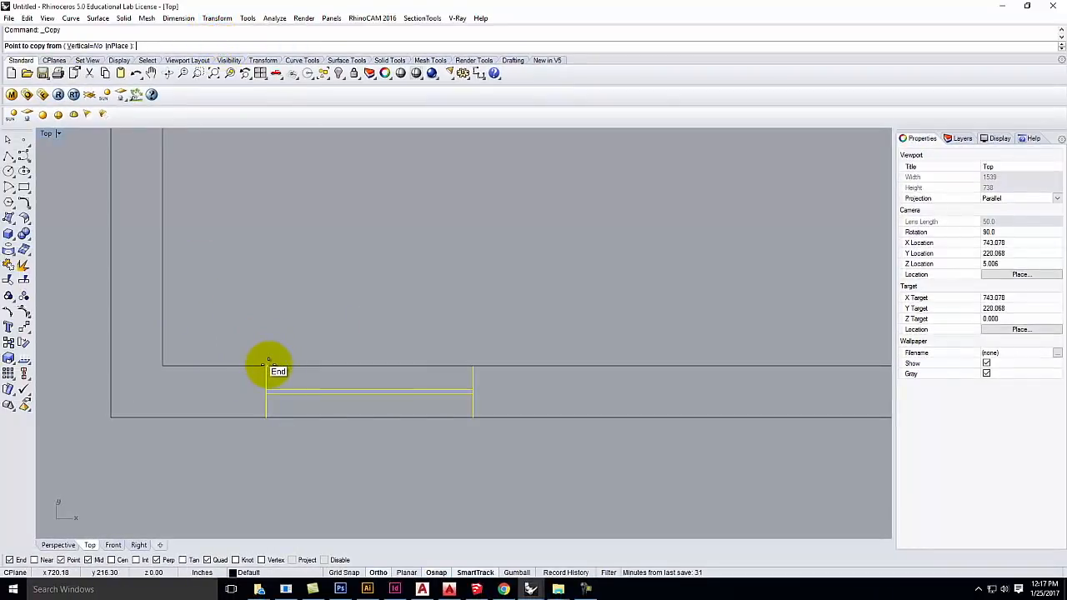
type("6")
key("Return")
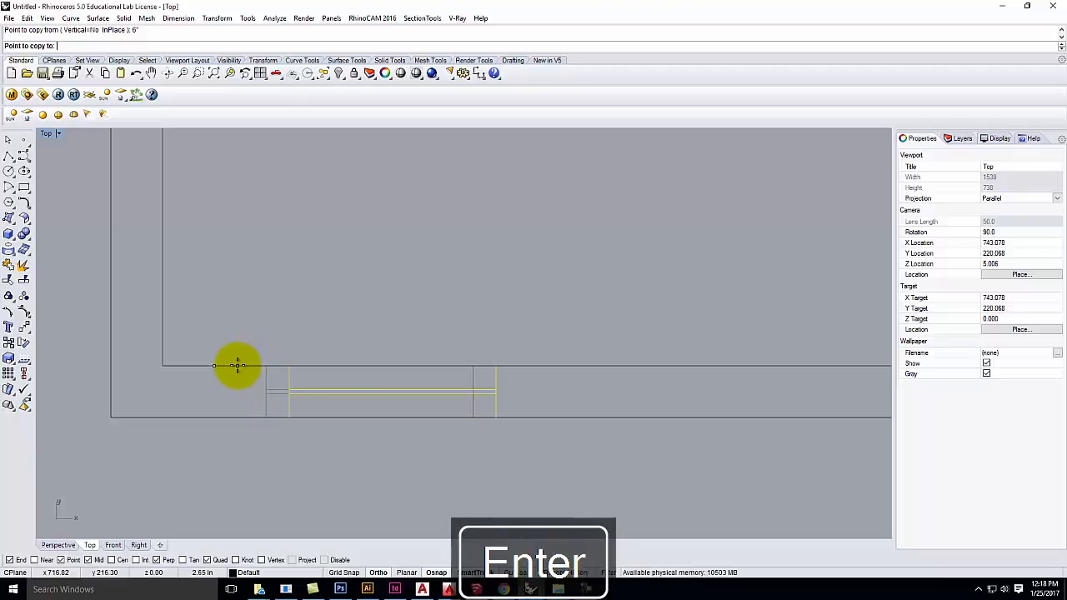
left_click(473, 365)
scroll(223, 237, "down", 3)
key("Return")
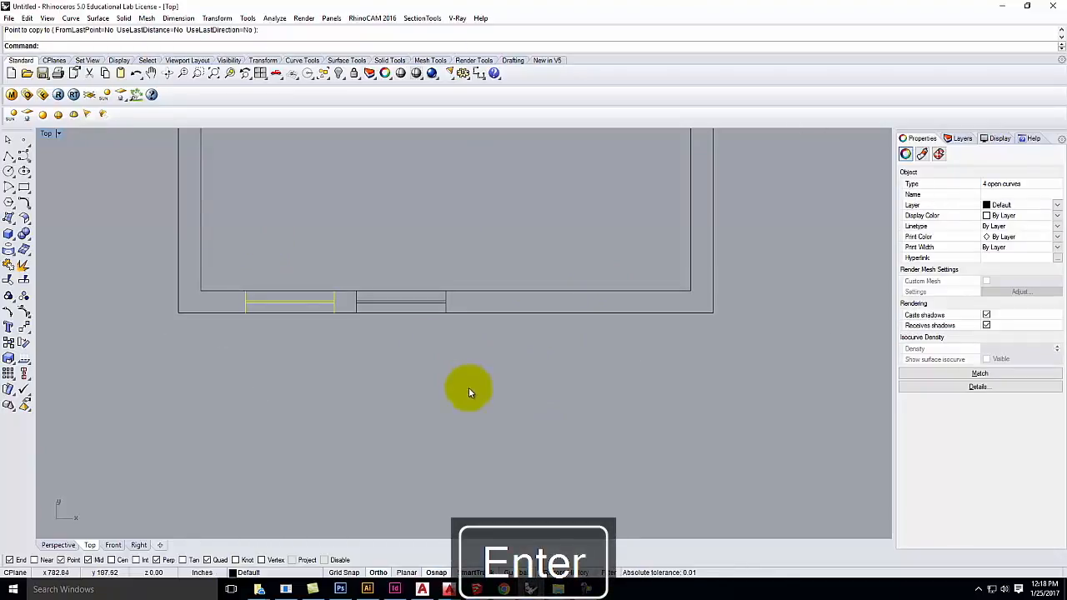
left_click(489, 393)
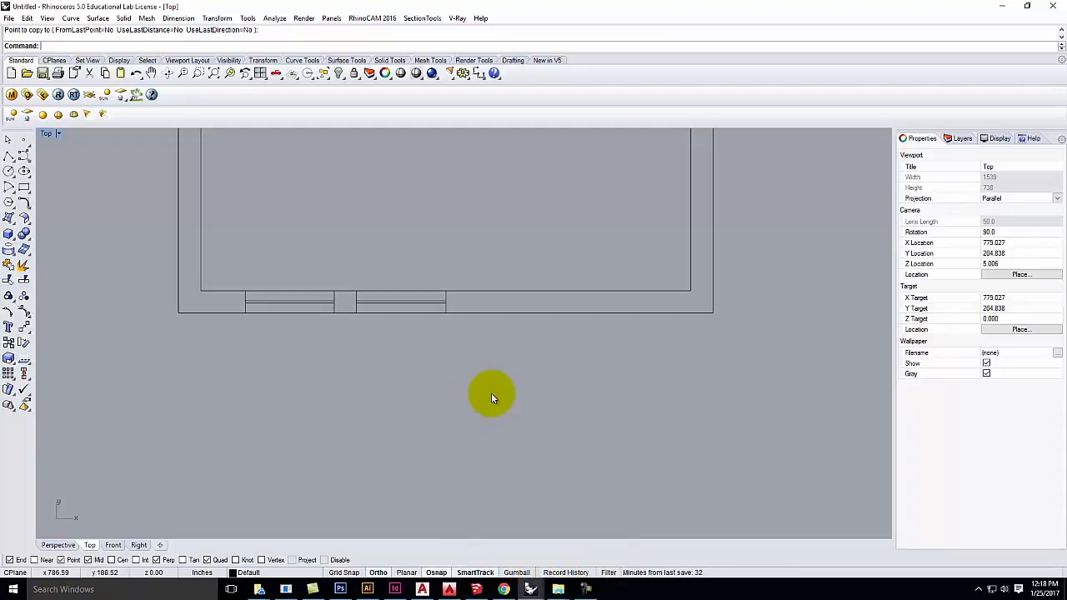
scroll(298, 304, "up", 5)
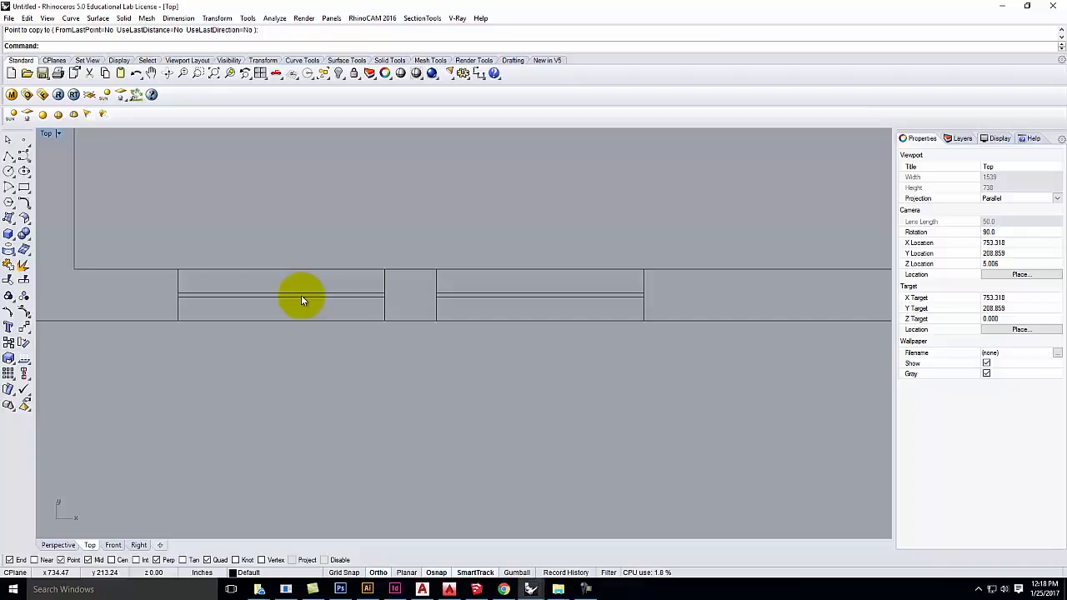
scroll(488, 421, "down", 3)
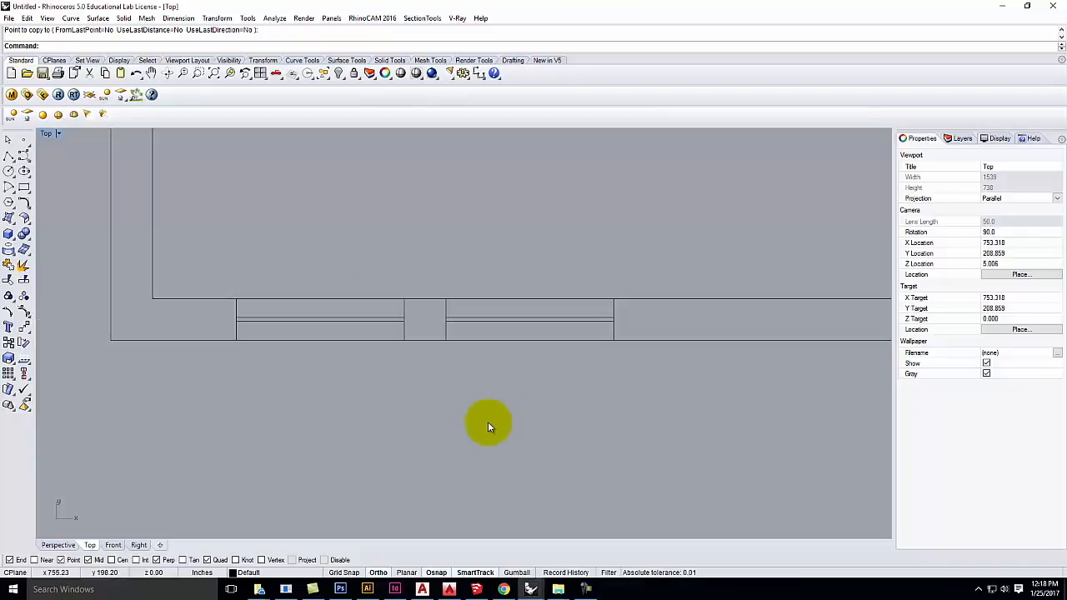
scroll(466, 431, "down", 1)
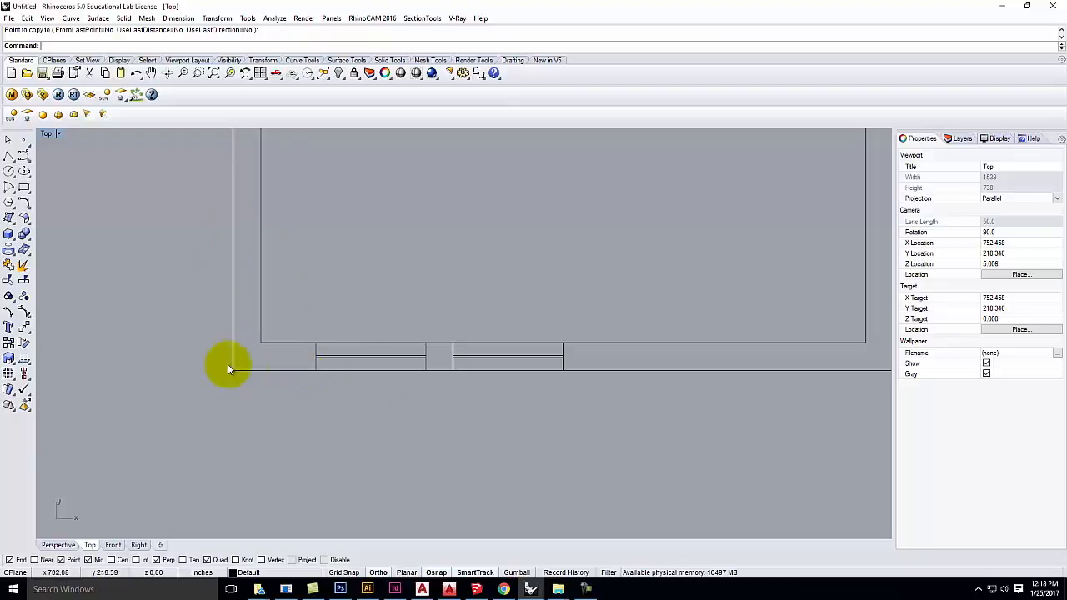
Step: Draw a vertical line up the left wall from its lower-left corner
left_click(8, 156)
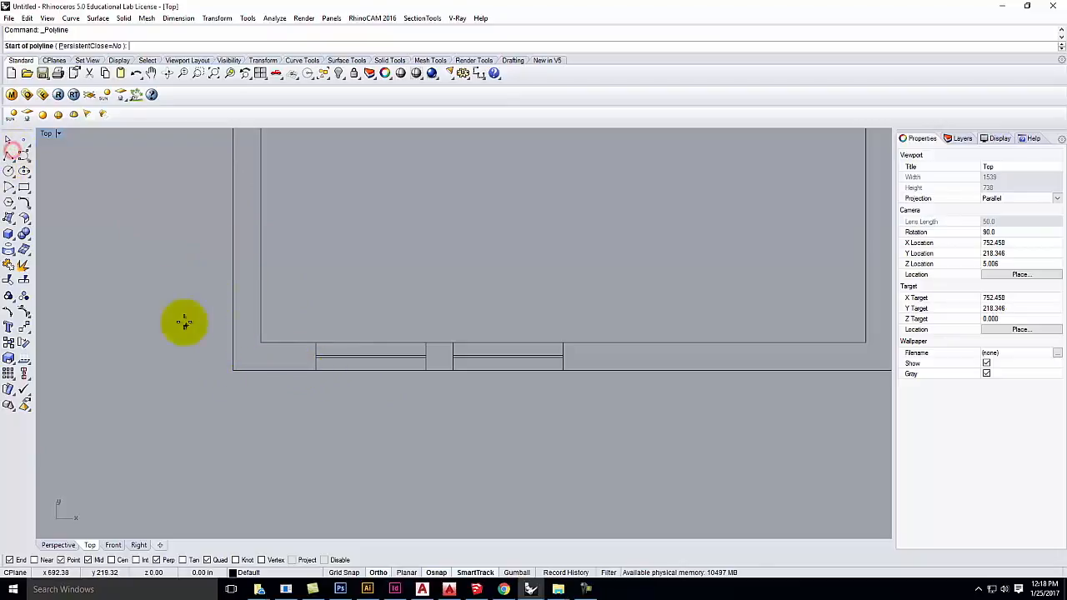
left_click(234, 367)
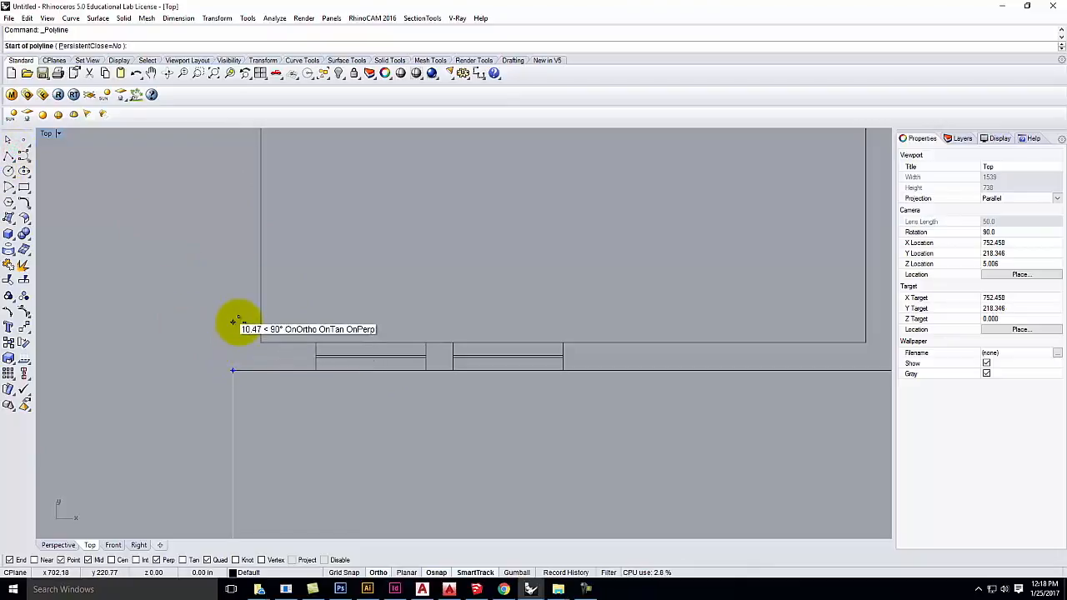
left_click(234, 322)
key("Escape")
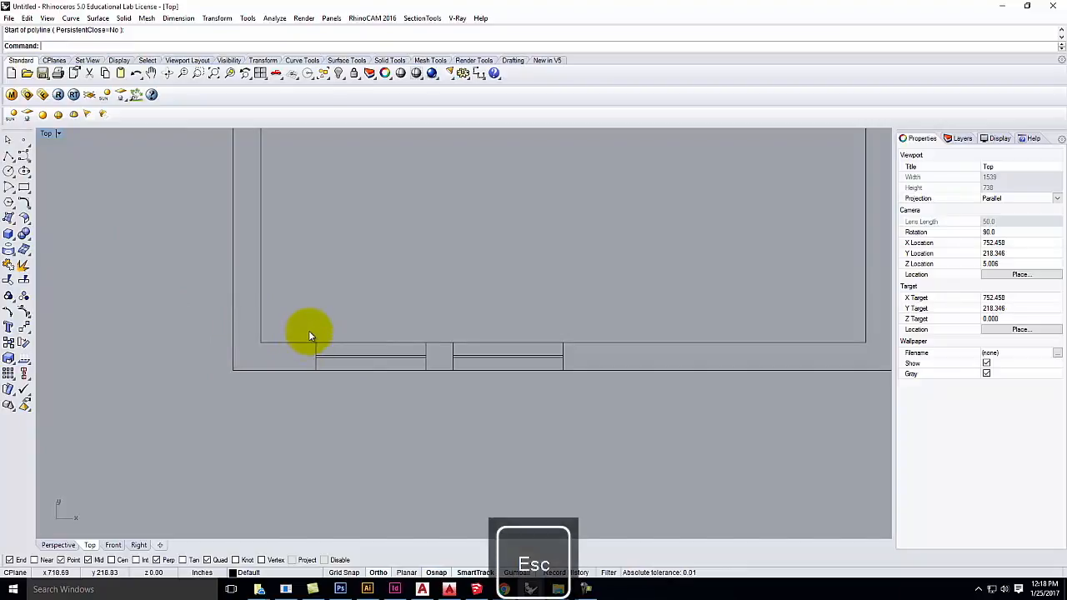
Step: Mirror the first bottom-wall window across the outer-to-inner wall corner axis
left_click_drag(300, 319, 437, 395)
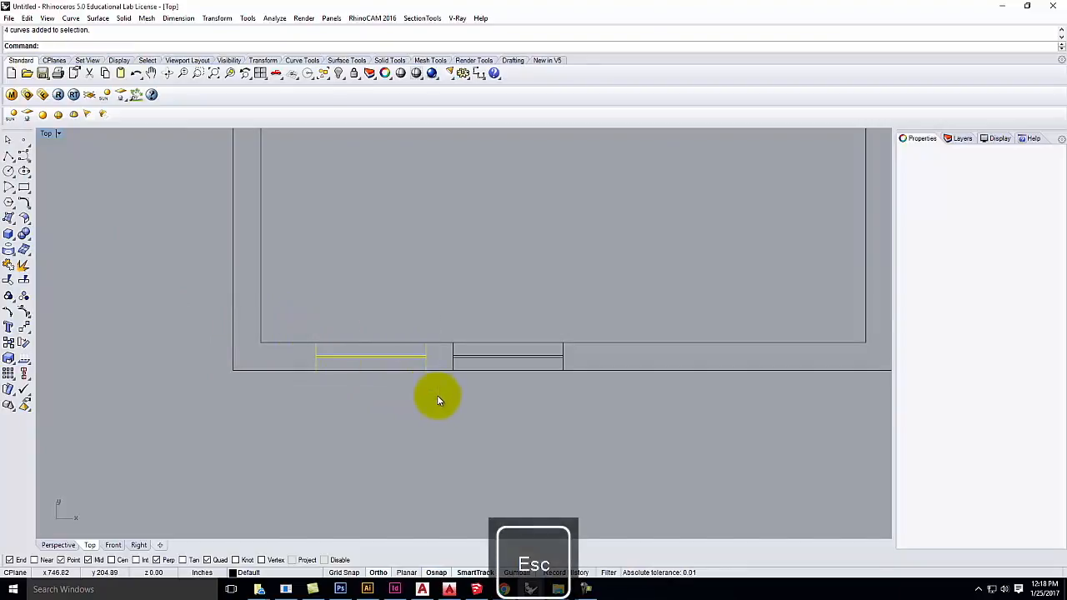
left_click(217, 18)
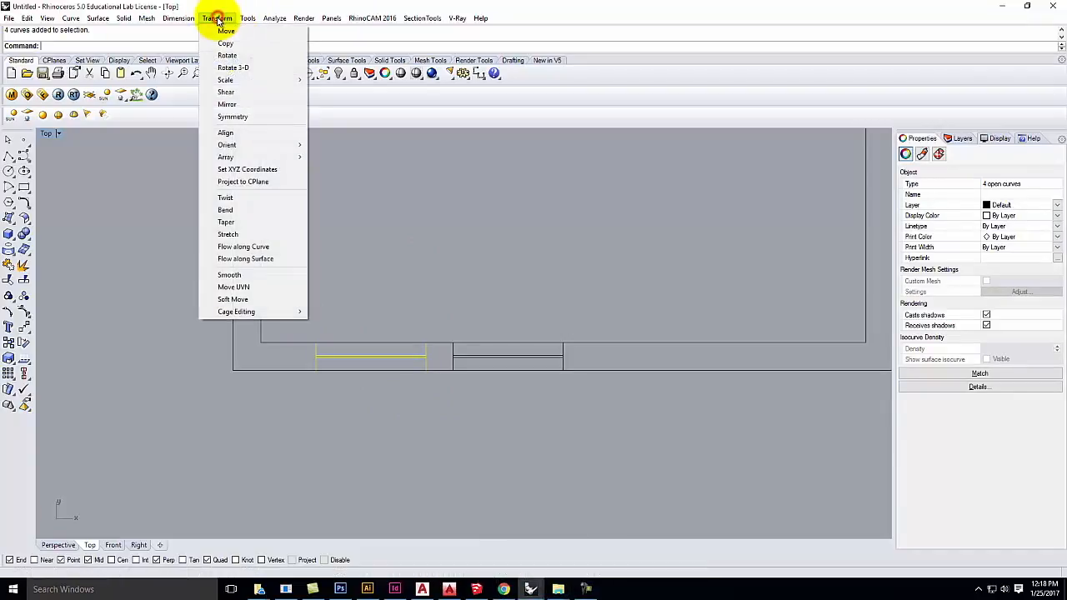
left_click(229, 106)
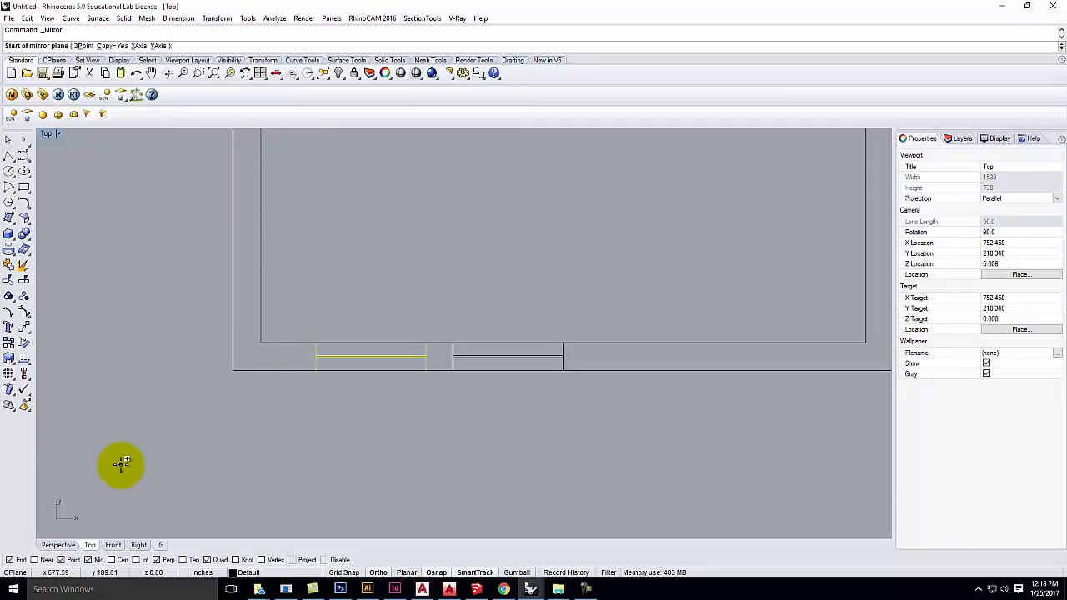
left_click(234, 369)
left_click(261, 341)
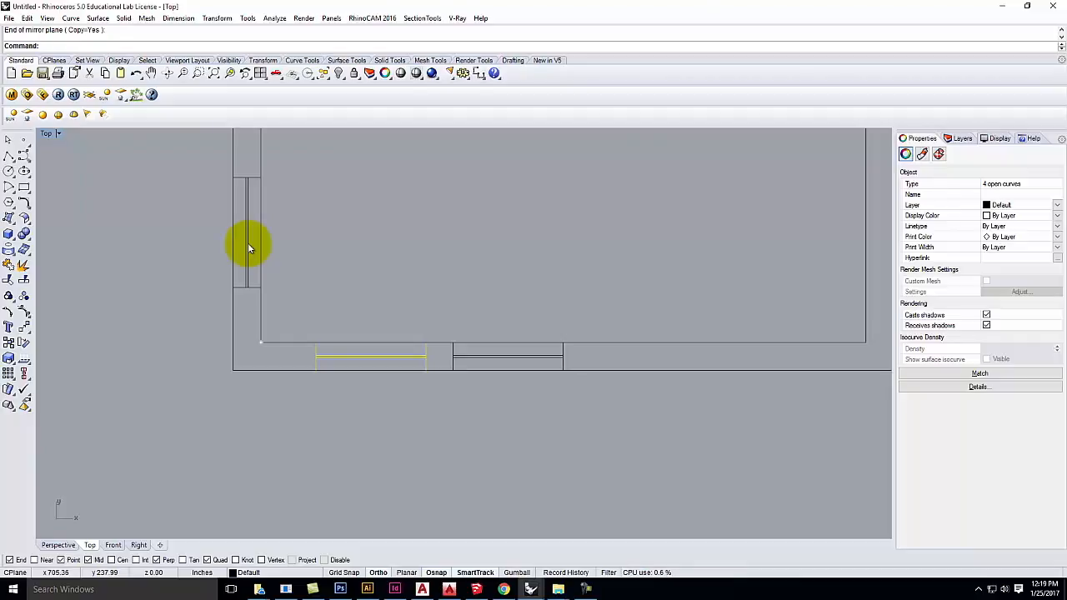
left_click(135, 319)
Step: Delete the mirrored window in the left wall
left_click(13, 314)
left_click_drag(51, 180, 248, 395)
key("Delete")
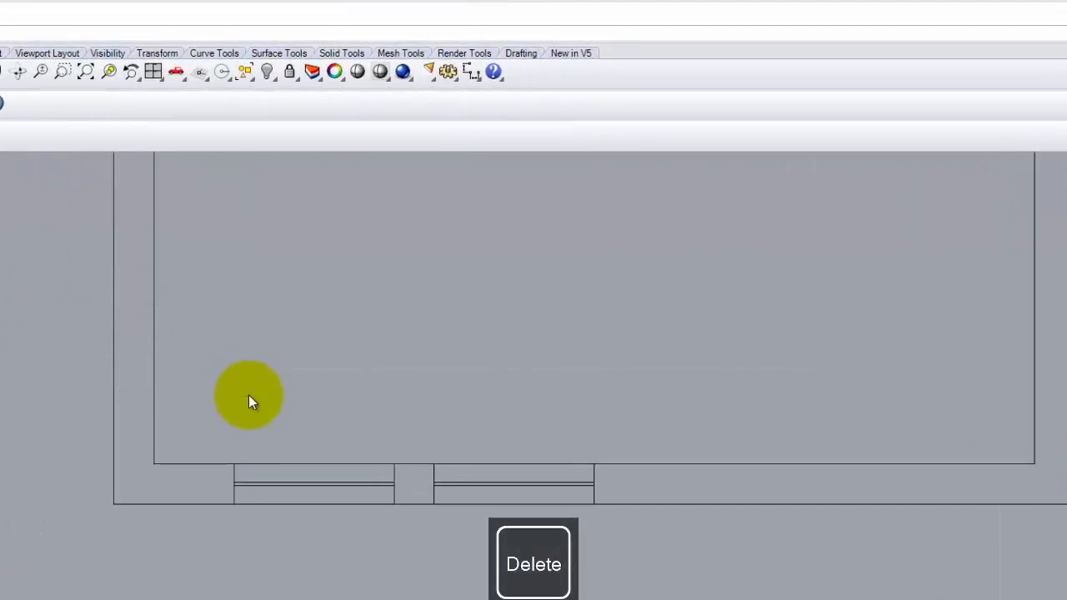
Step: Mirror the first bottom-wall window across the wall-corner axis to create the left-wall window
left_click_drag(214, 430, 405, 548)
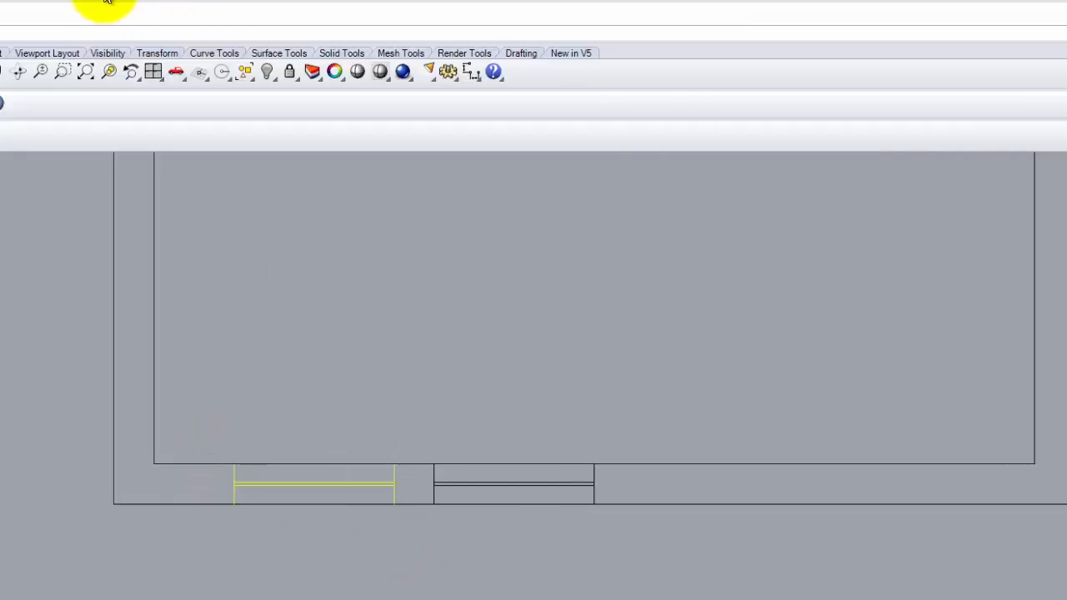
left_click(107, 2)
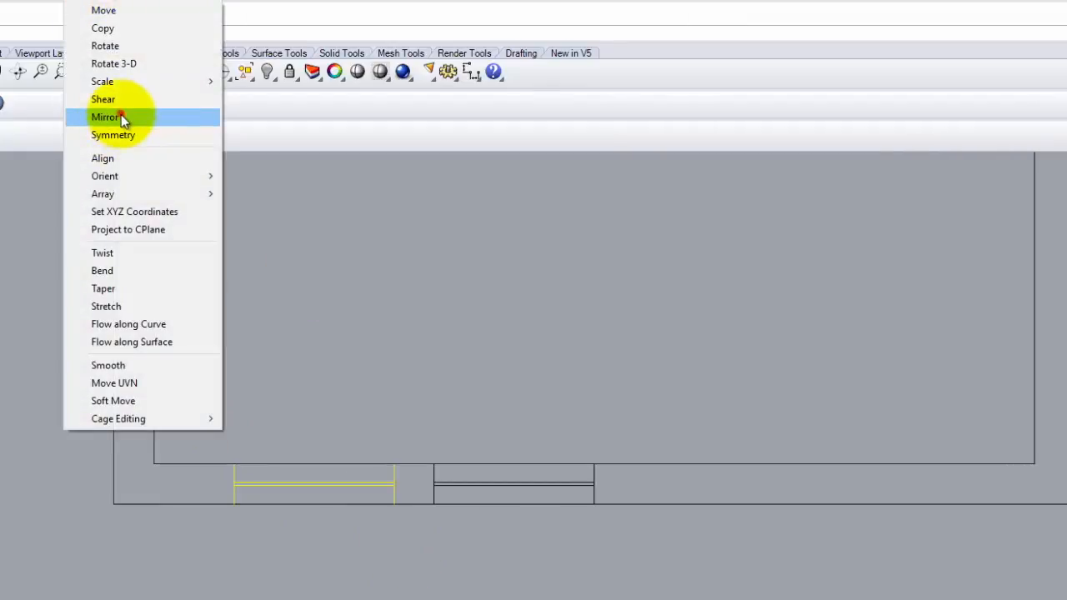
left_click(120, 117)
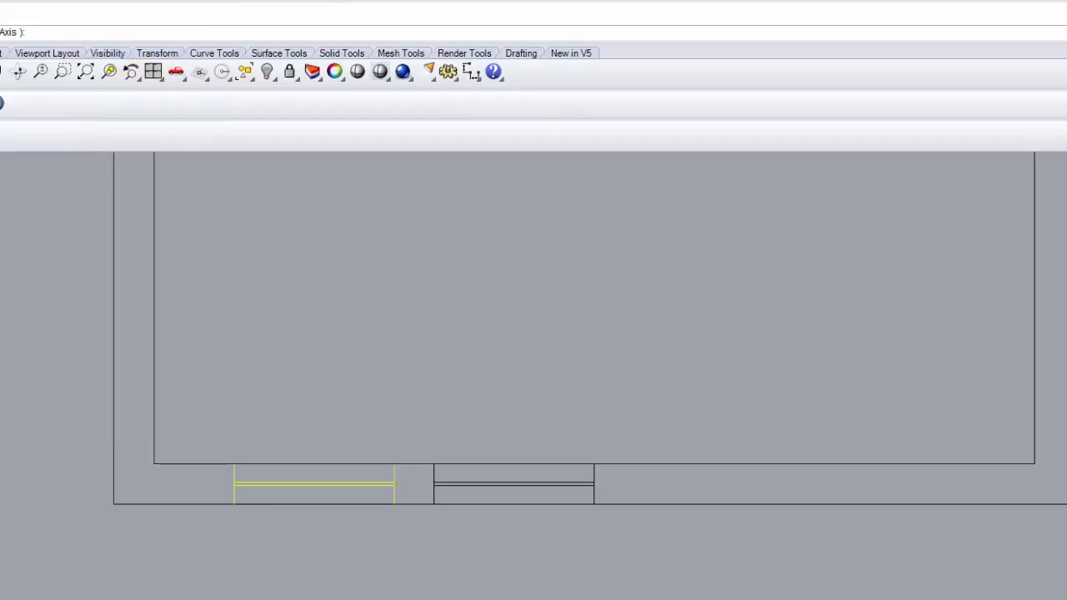
left_click(114, 505)
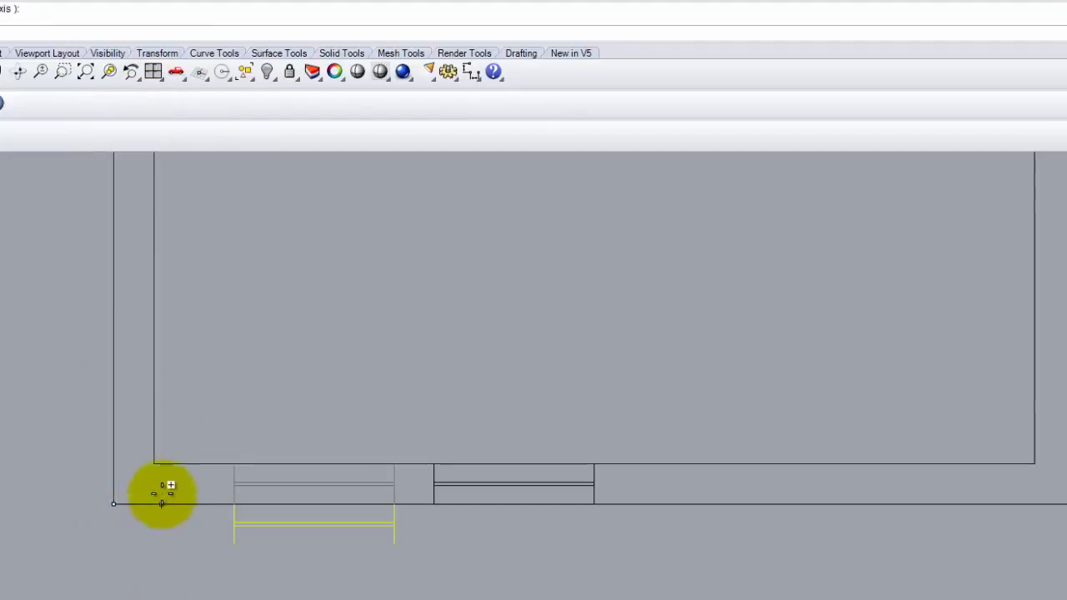
left_click(155, 464)
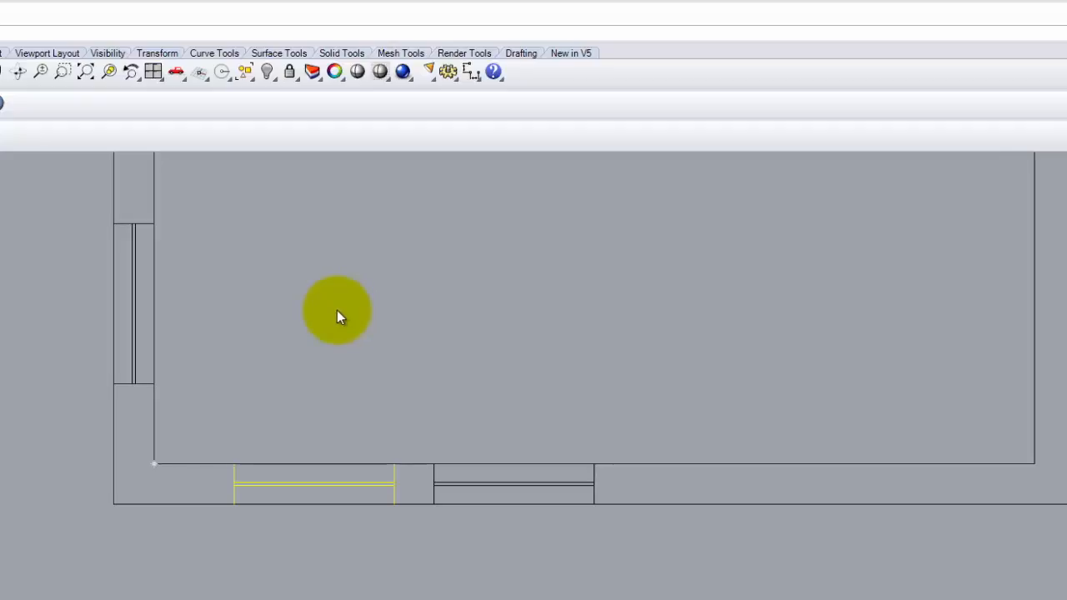
left_click(320, 312)
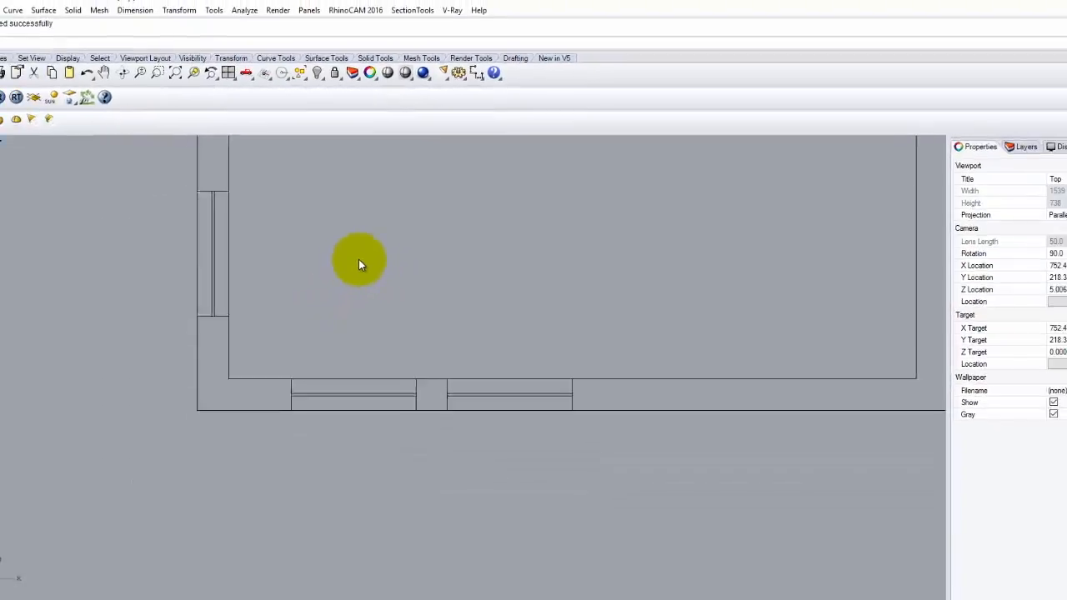
Step: Draw a two-corner rectangle in the room's upper-left area
scroll(165, 386, "down", 5)
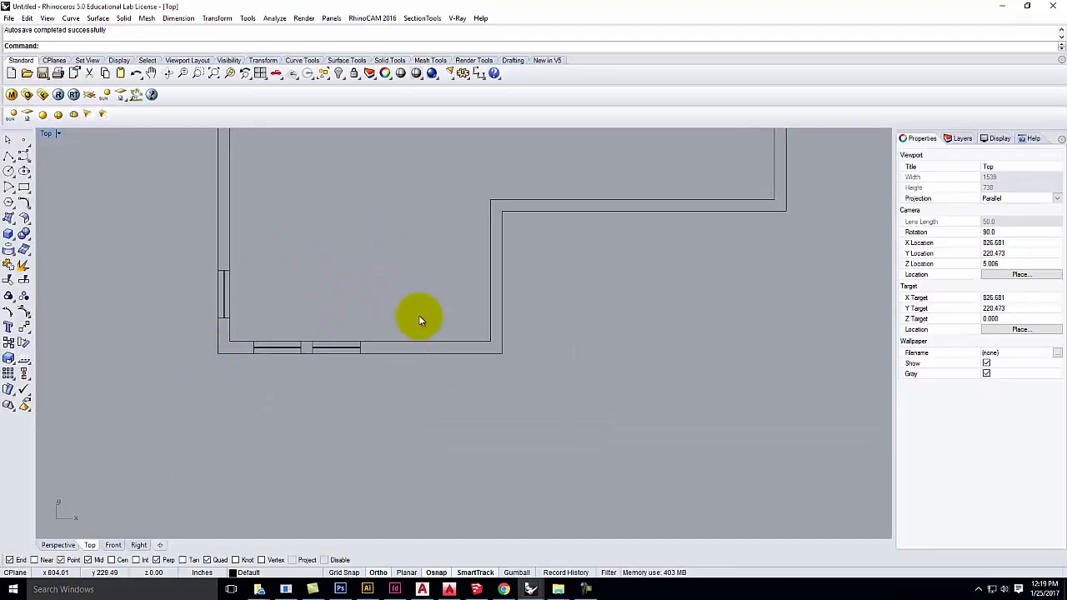
scroll(419, 315, "up", 5)
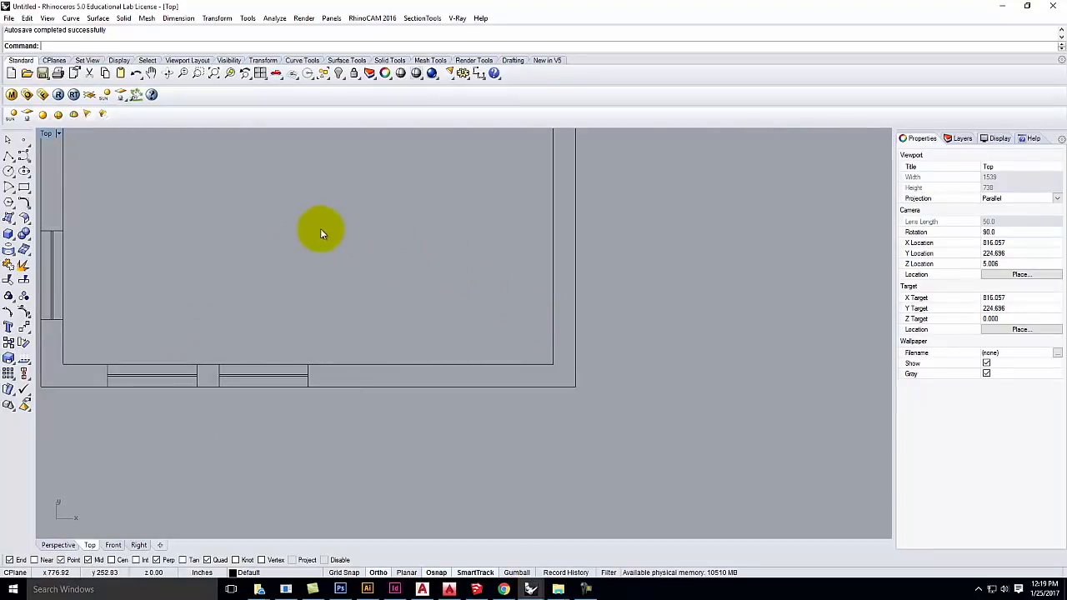
left_click(10, 156)
left_click(242, 241)
key("Escape")
left_click(24, 187)
left_click(196, 186)
left_click(302, 249)
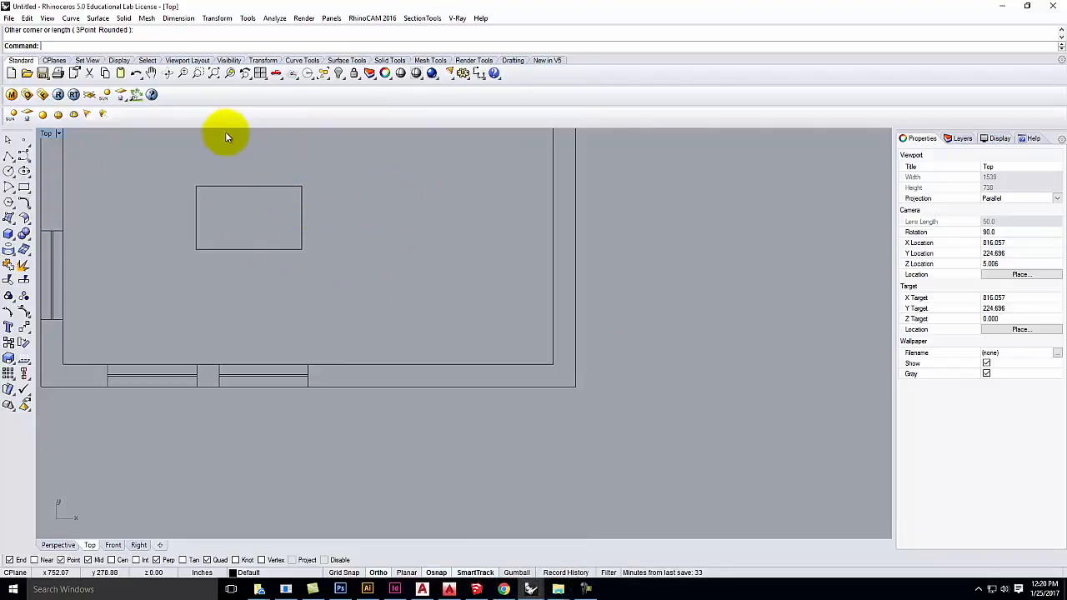
left_click(72, 19)
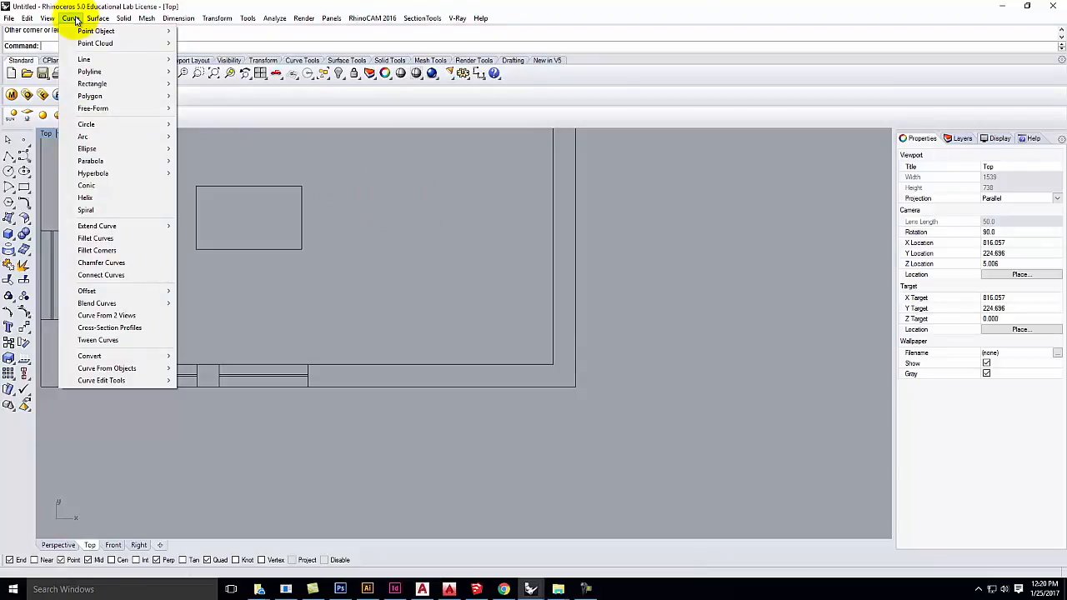
Step: Fillet the rectangle's top-right corner with radius 2
left_click(94, 239)
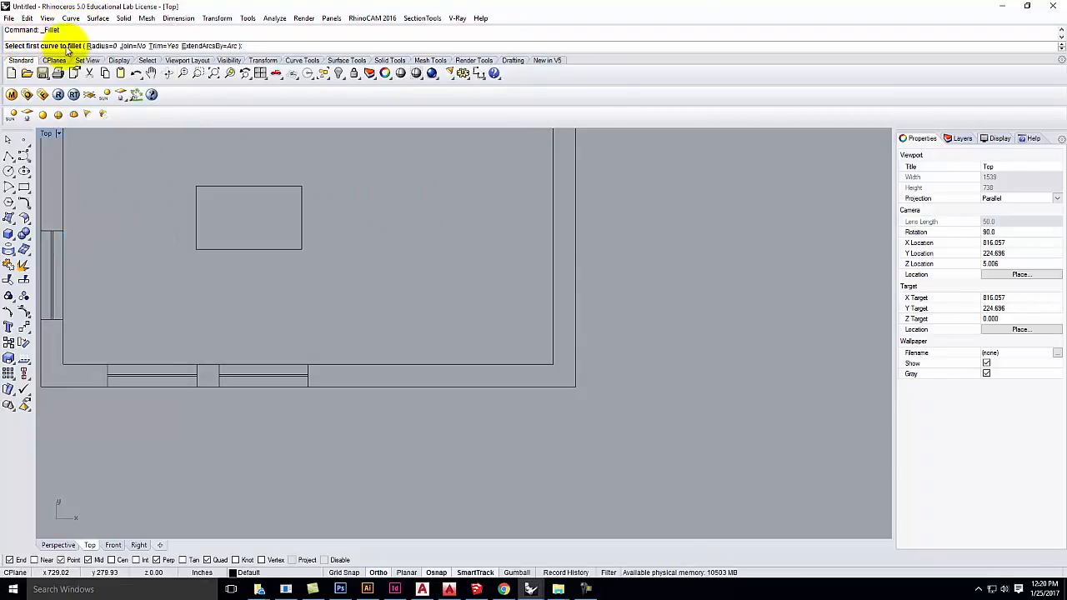
left_click(93, 46)
type("2")
key("Return")
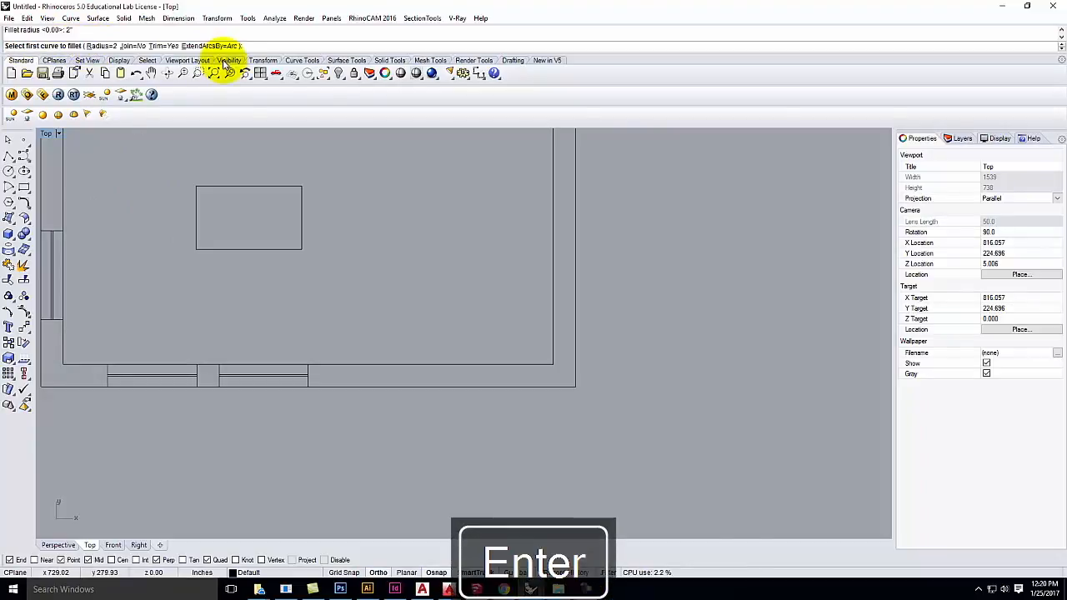
left_click(301, 204)
left_click(290, 187)
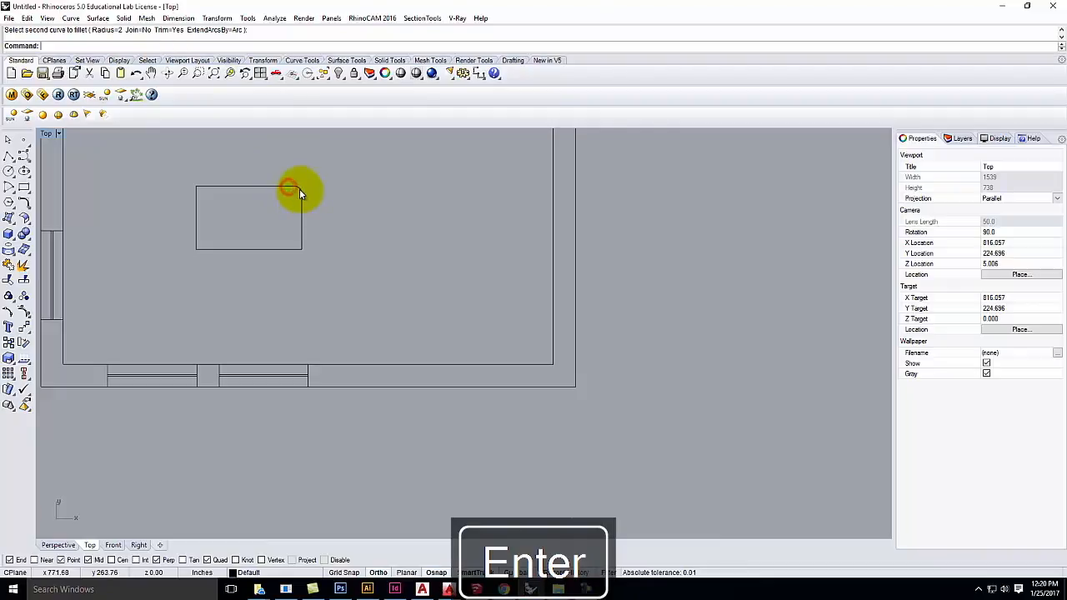
Step: Repeat the radius-2 fillet on the rectangle's top-left corner
right_click_drag(175, 195, 178, 194)
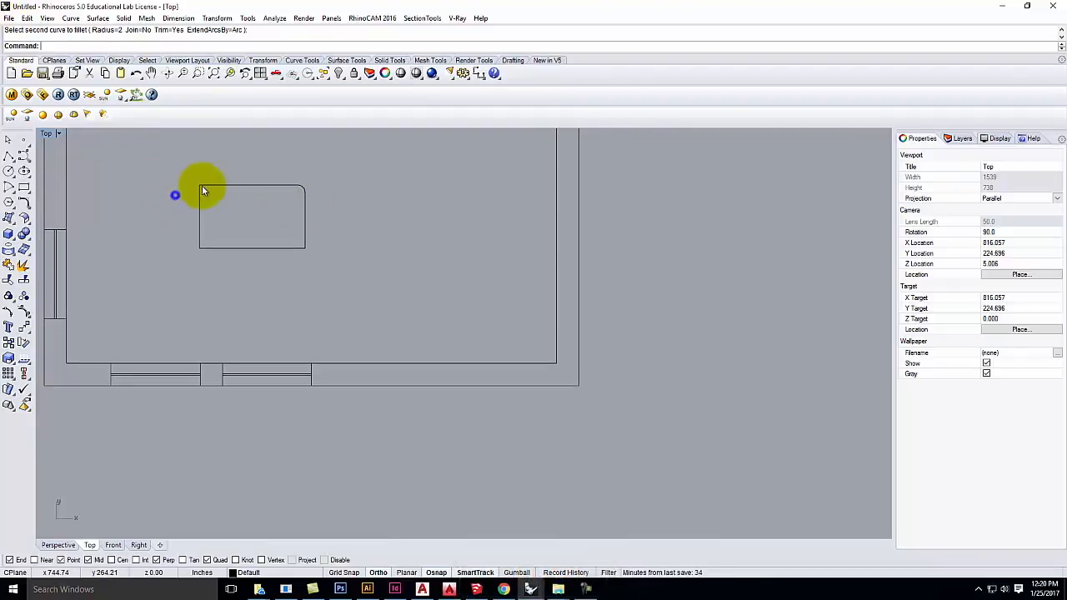
right_click(228, 178)
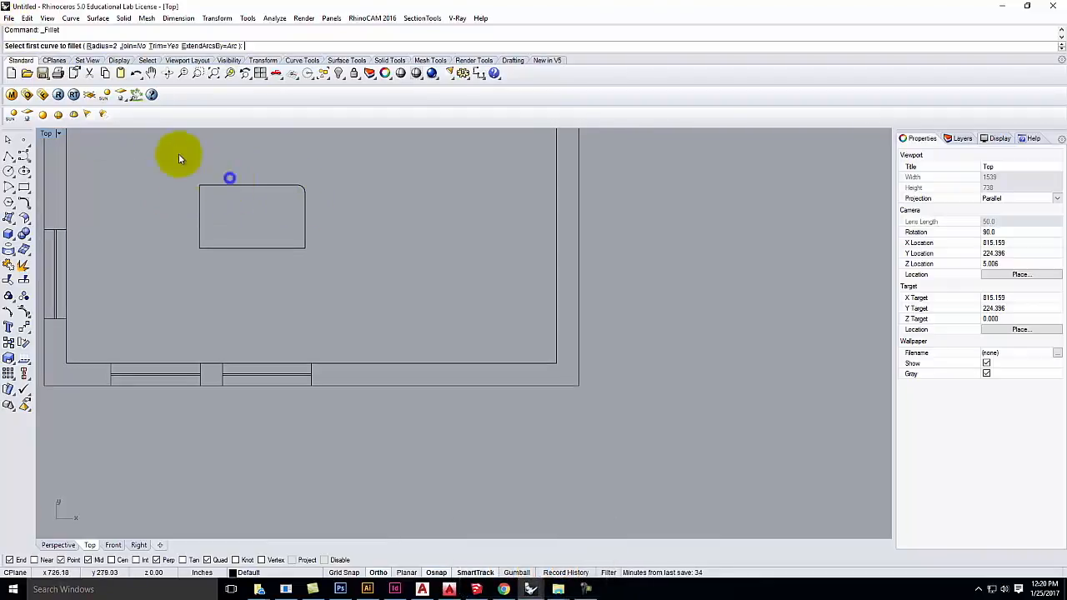
left_click(222, 187)
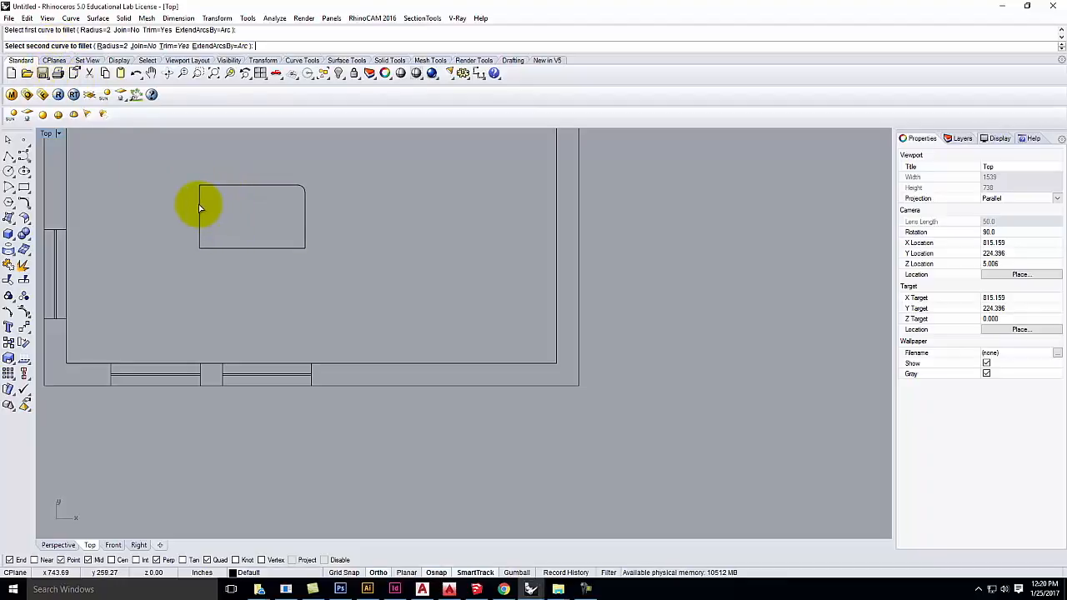
left_click(198, 205)
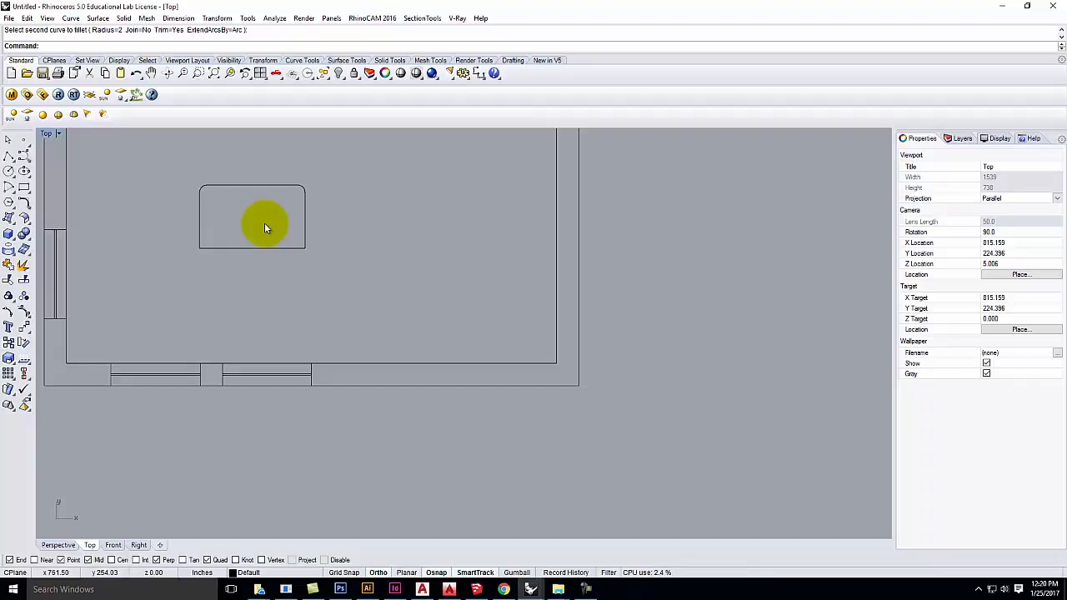
Step: Chamfer the rectangle's bottom-left corner with distances 2,2, then delete the rectangle
type("Chamfer")
key("Return")
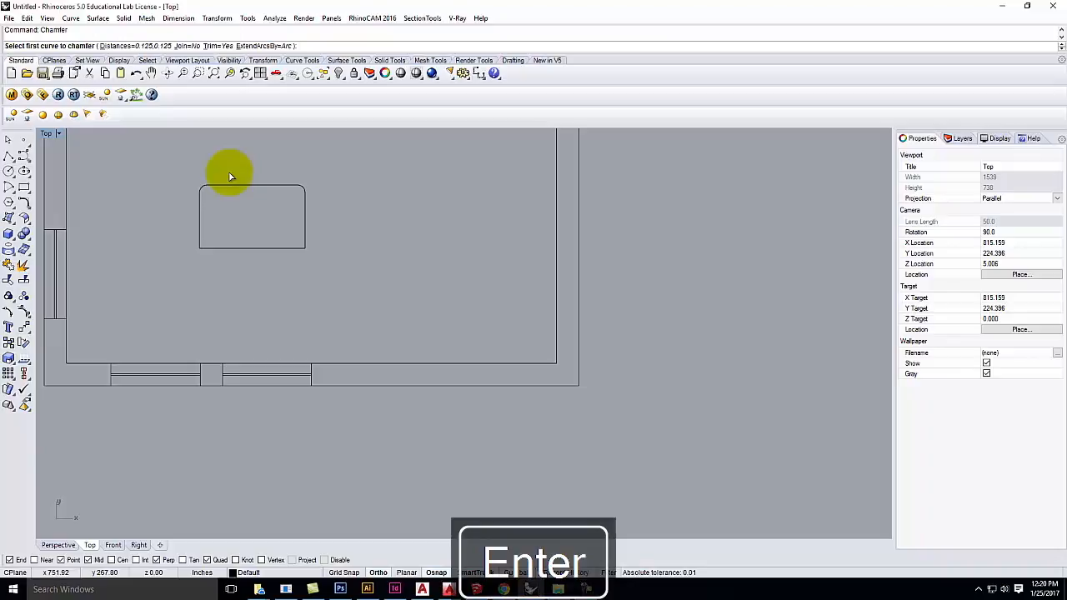
left_click(111, 46)
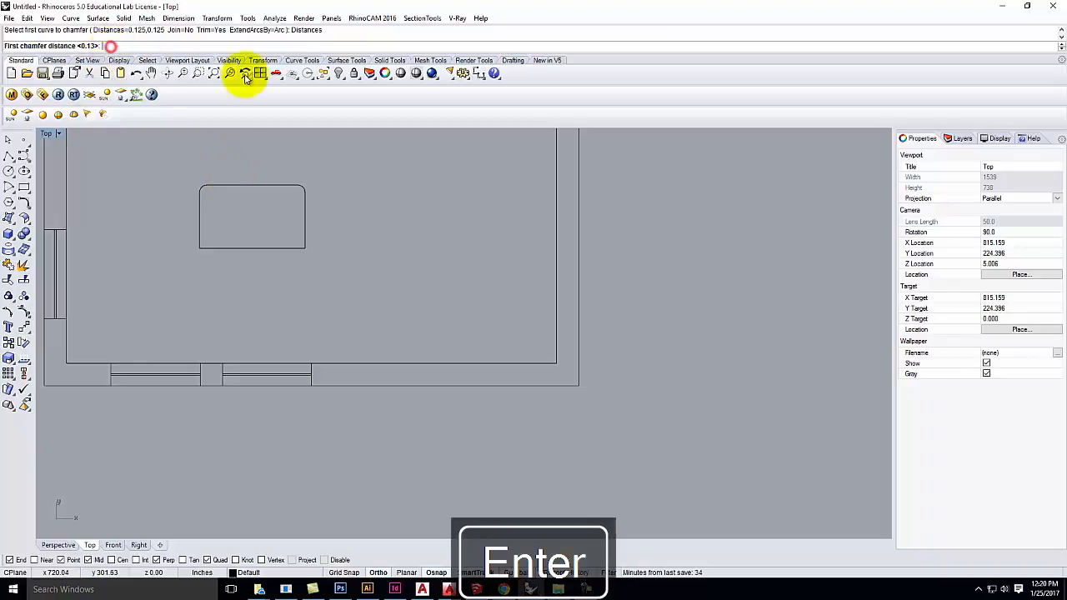
type("2")
key("Return")
key("Return")
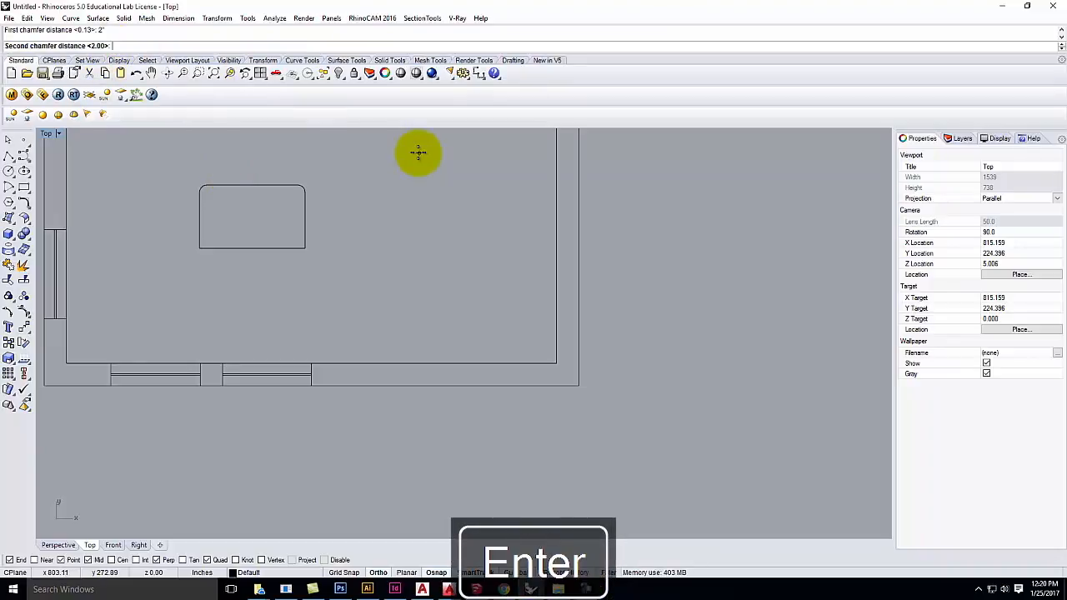
left_click(200, 231)
left_click(220, 246)
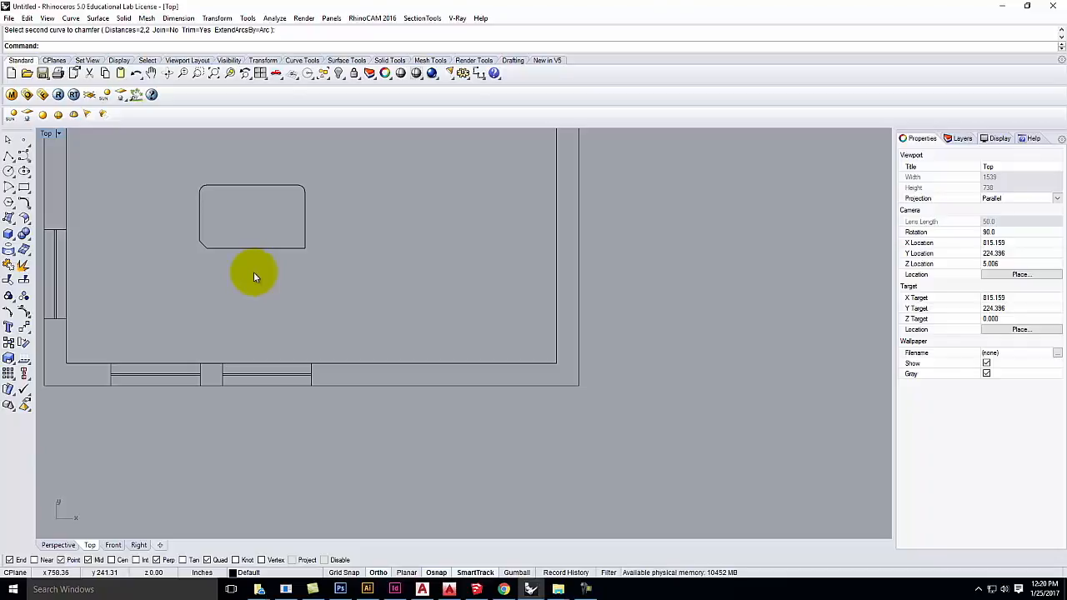
left_click_drag(163, 166, 442, 319)
key("Delete")
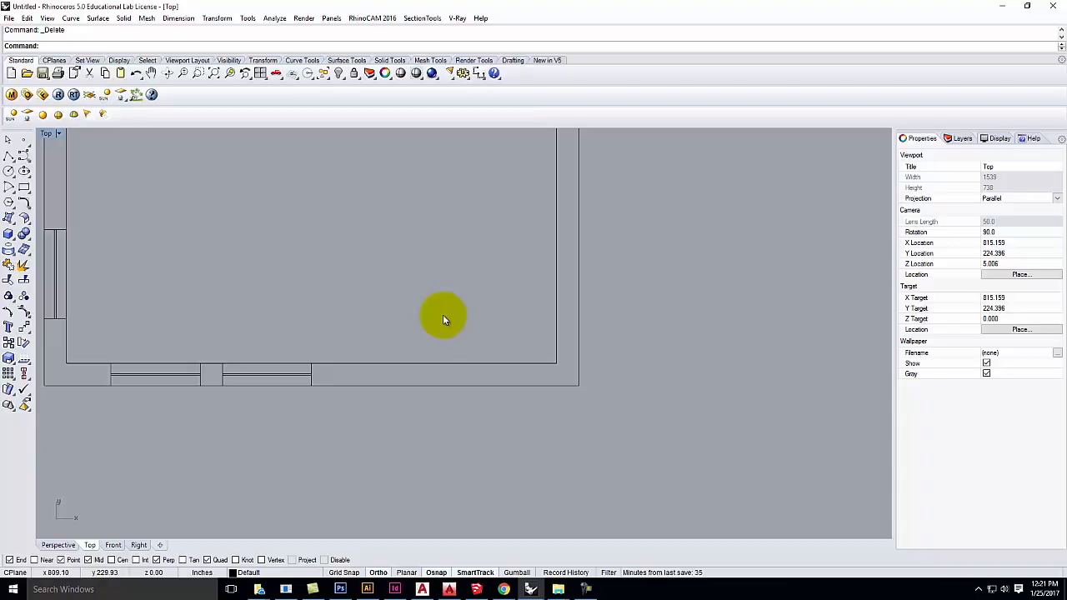
Step: Start saving the model in the Live Demonstrations > Live - A136 Exercises > Ex202 folder
scroll(457, 372, "down", 8)
scroll(212, 415, "down", 4)
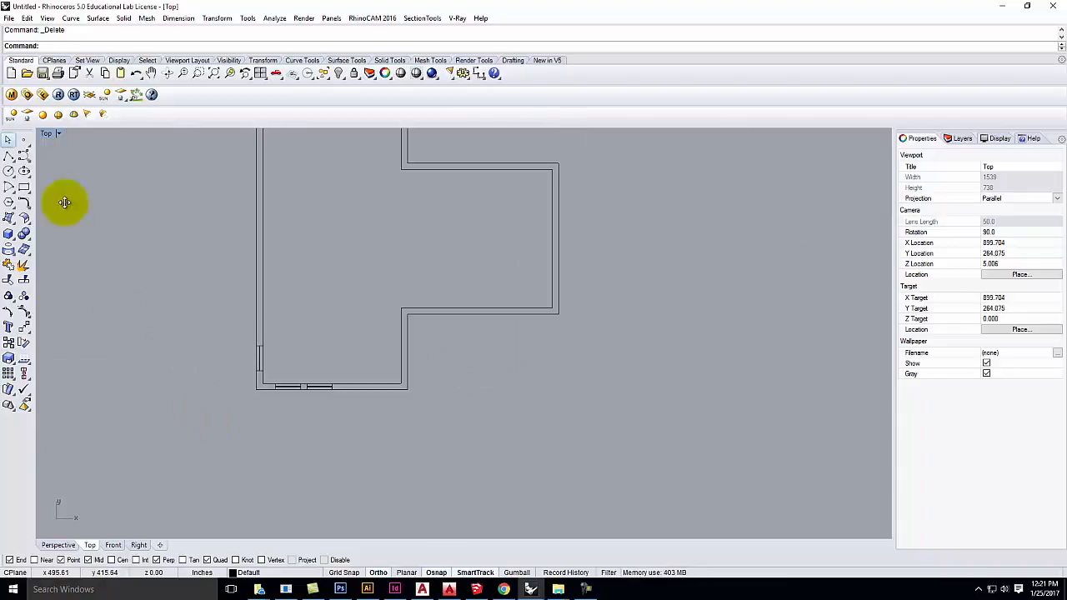
left_click(8, 17)
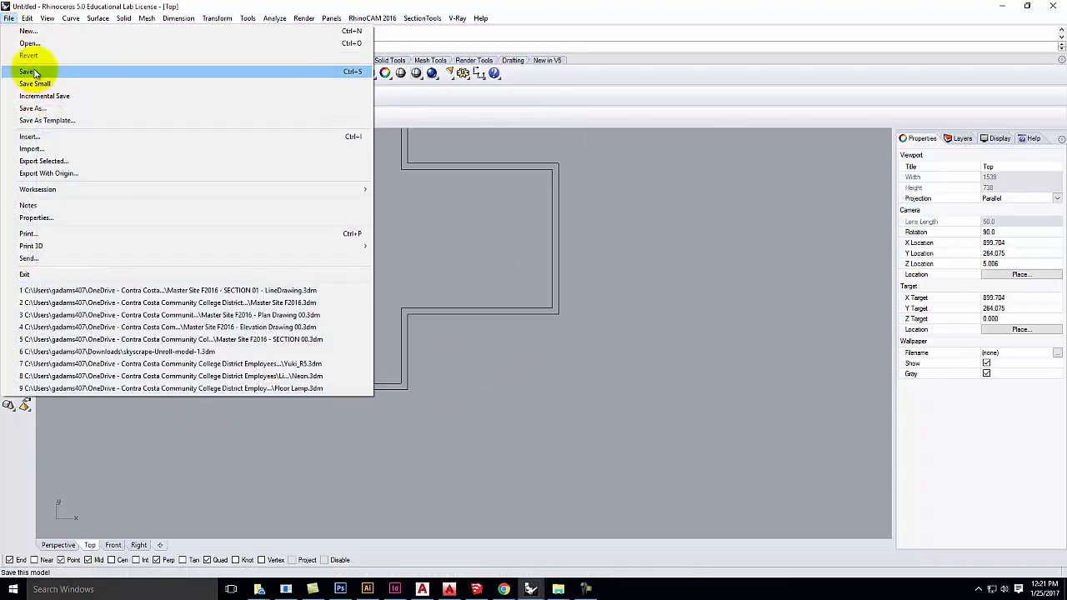
left_click(33, 73)
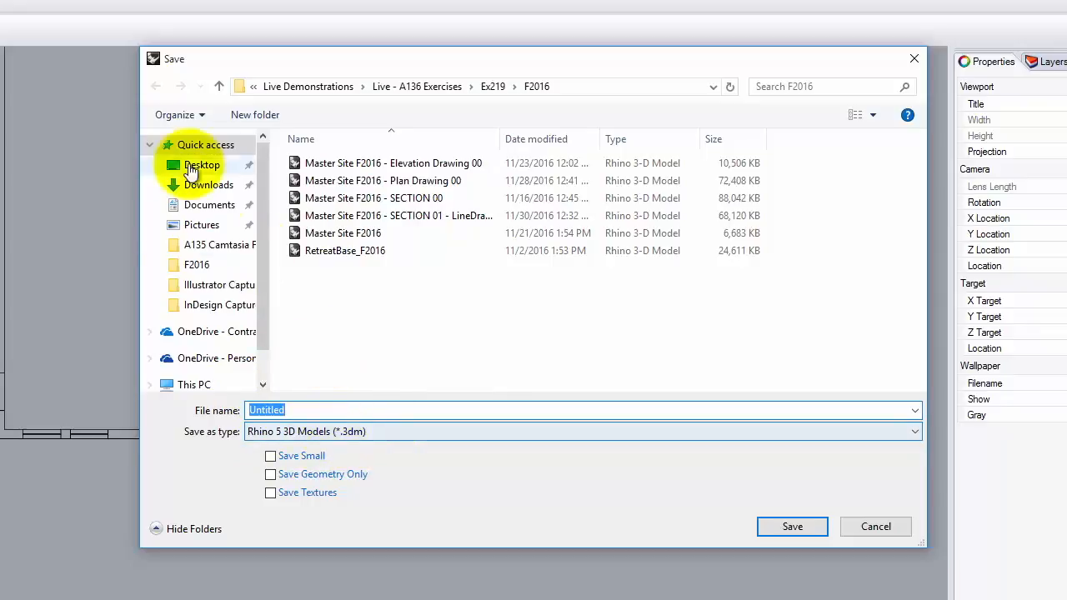
left_click(316, 88)
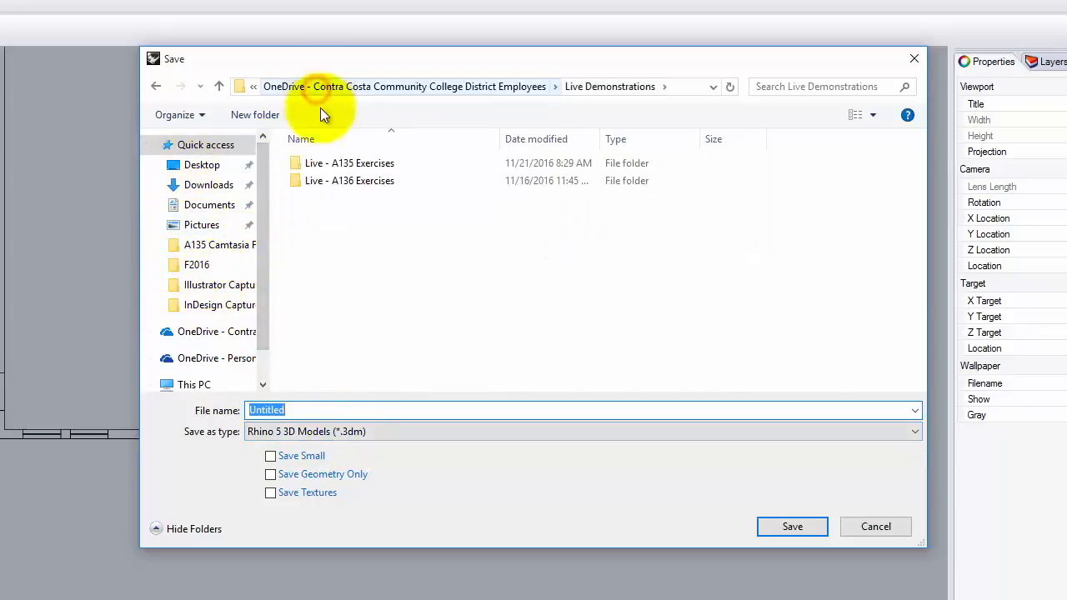
double_click(351, 181)
double_click(327, 162)
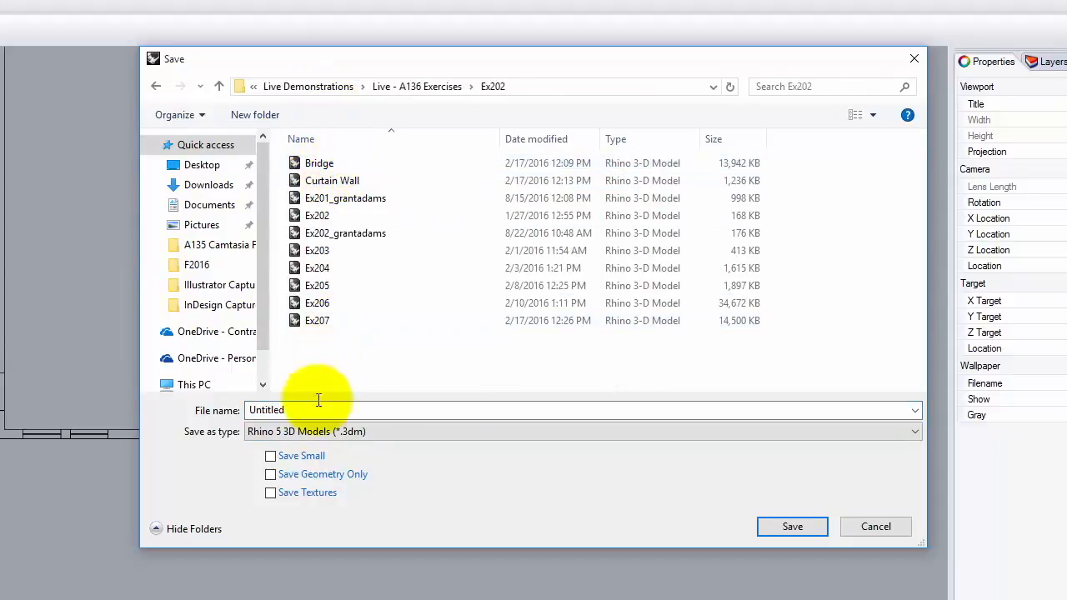
Step: Name the file Ex202_ plus the student's name and _S2017, and save it
left_click_drag(304, 409, 199, 405)
type("Ex202_grantadams")
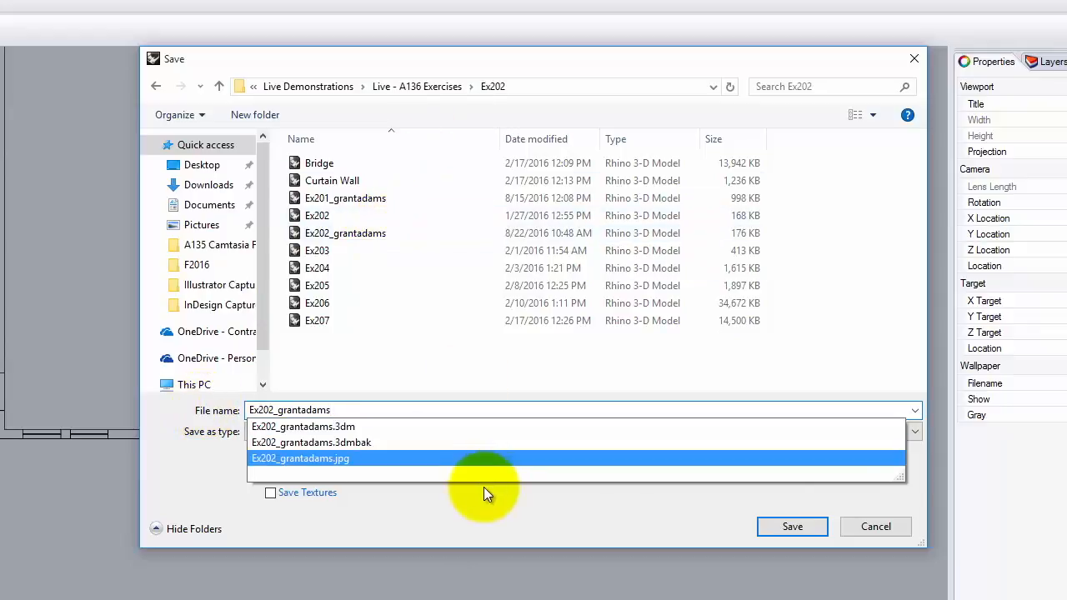
type("_F2017")
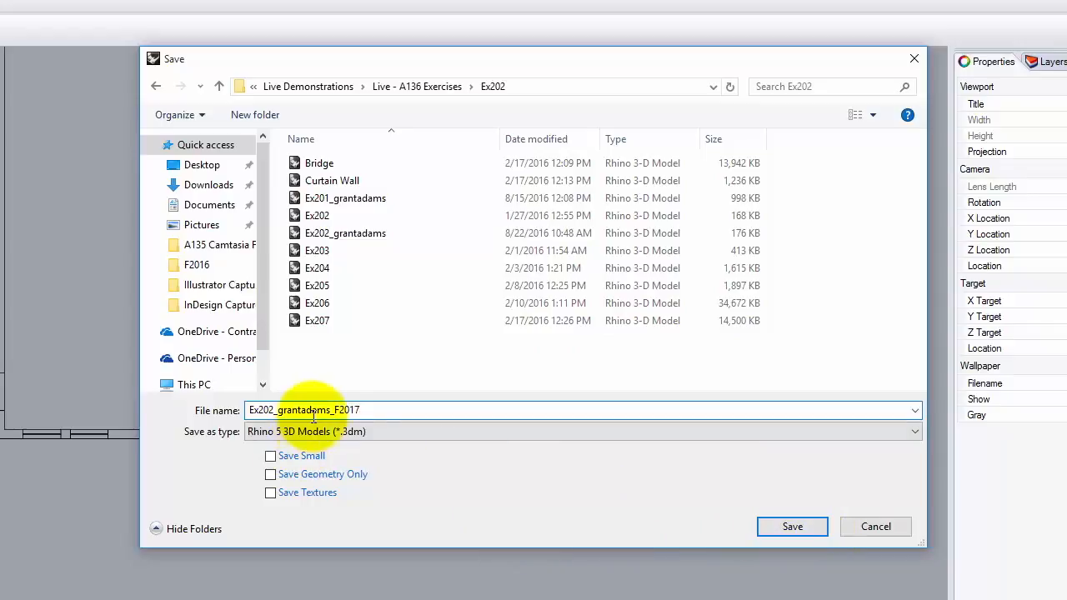
left_click(342, 409)
key("BackSpace")
type("SW")
key("BackSpace")
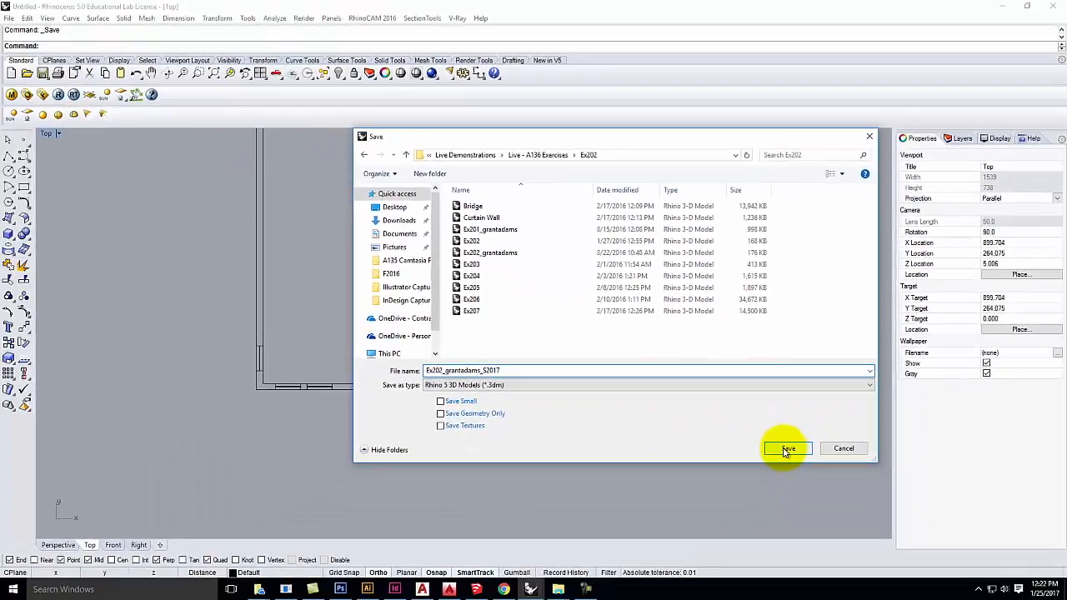
left_click(790, 527)
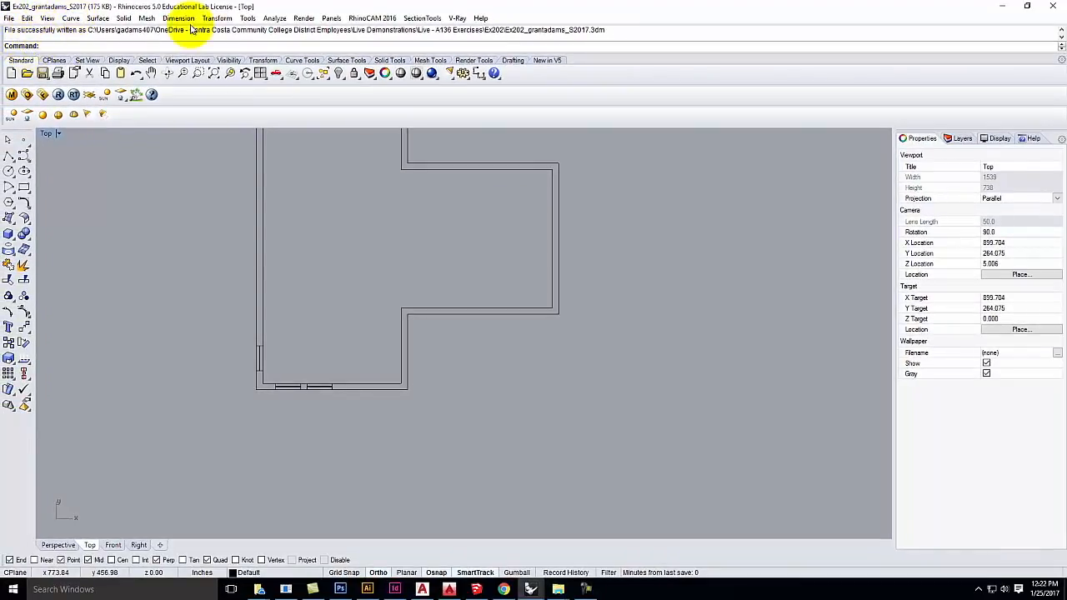
Step: Zoom out and back in to frame the whole wall outline in the Top view
scroll(192, 417, "down", 3)
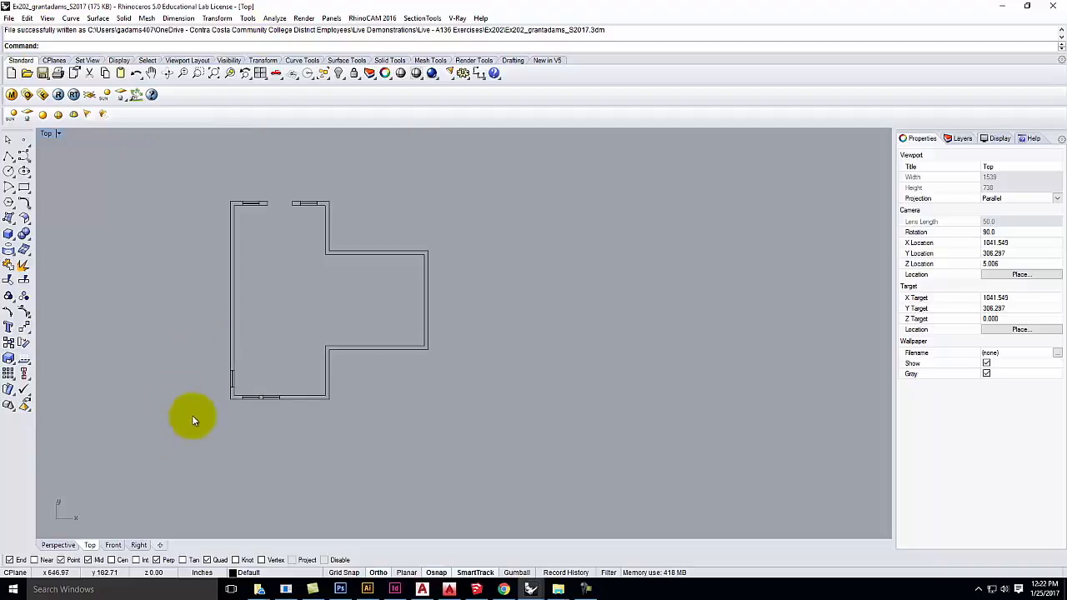
scroll(145, 313, "up", 2)
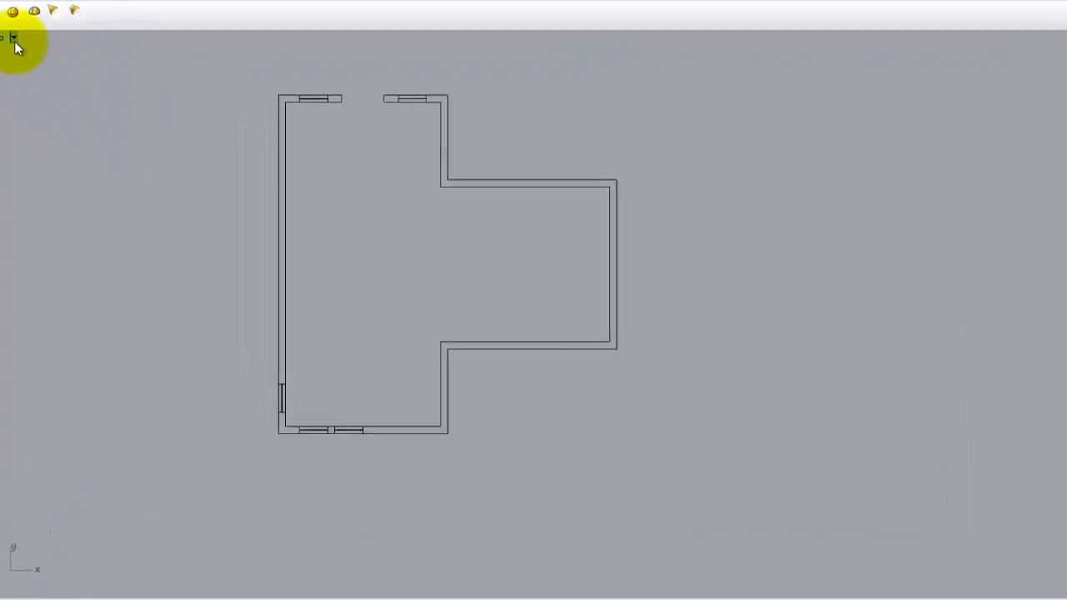
Step: Start a capture of the Top view to a file and browse to the Ex202 folder
left_click(60, 135)
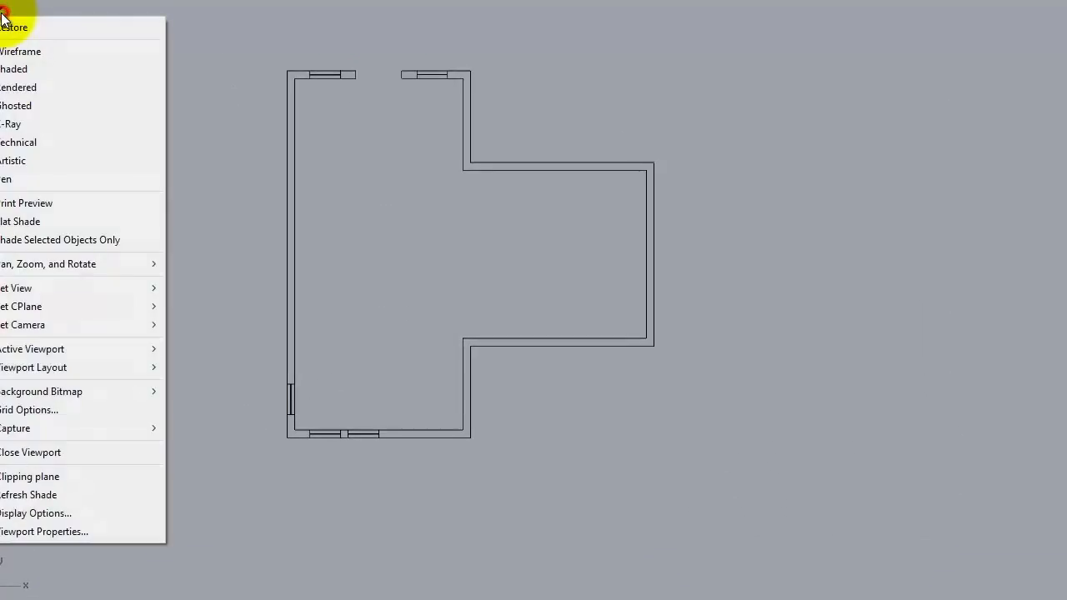
mouse_move(44, 433)
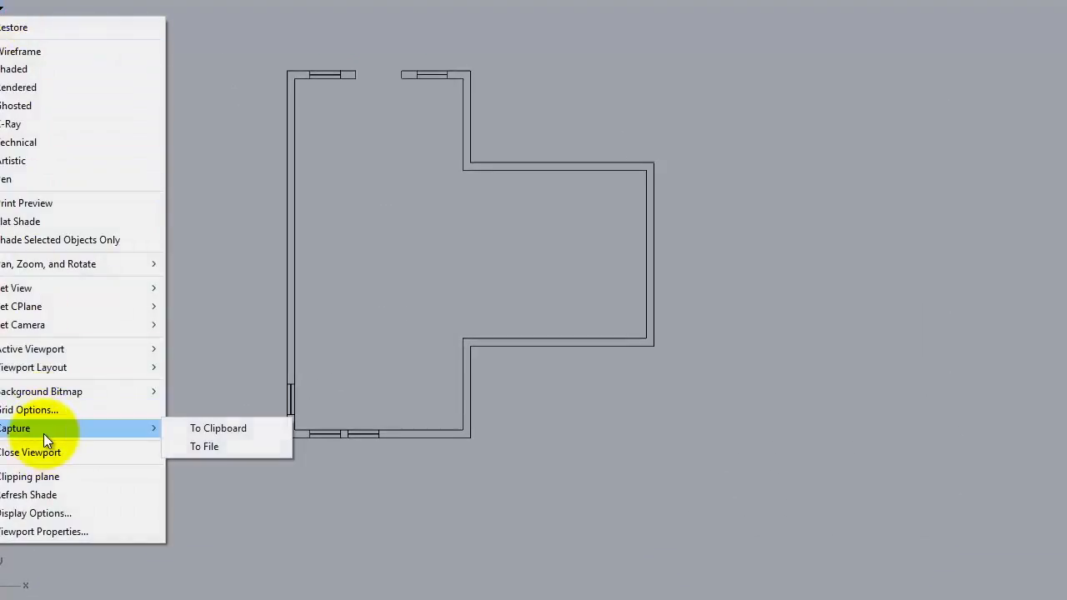
left_click(238, 446)
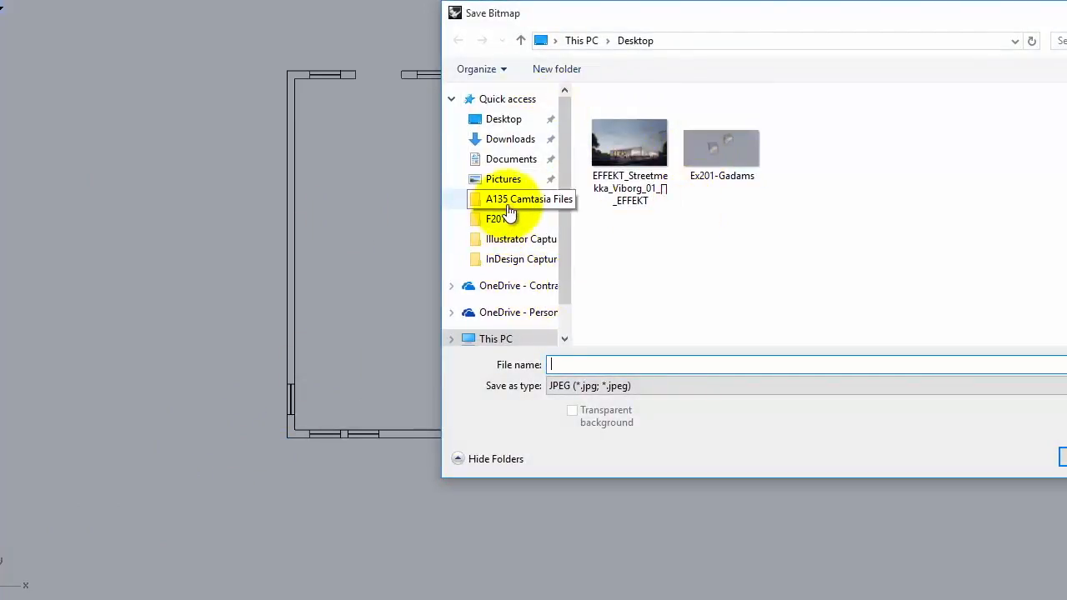
left_click(512, 285)
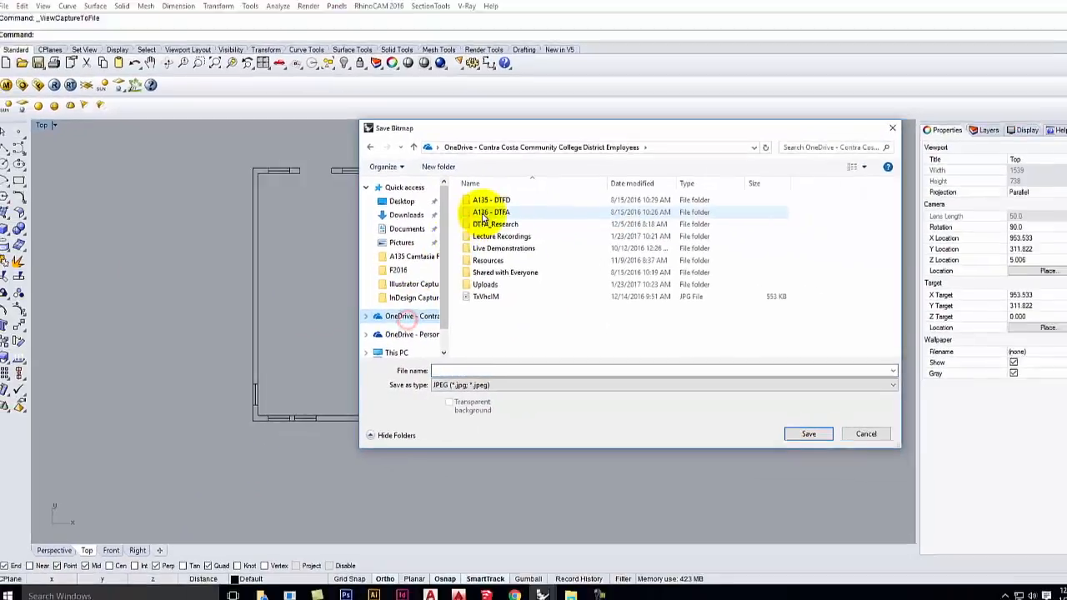
double_click(490, 247)
double_click(477, 216)
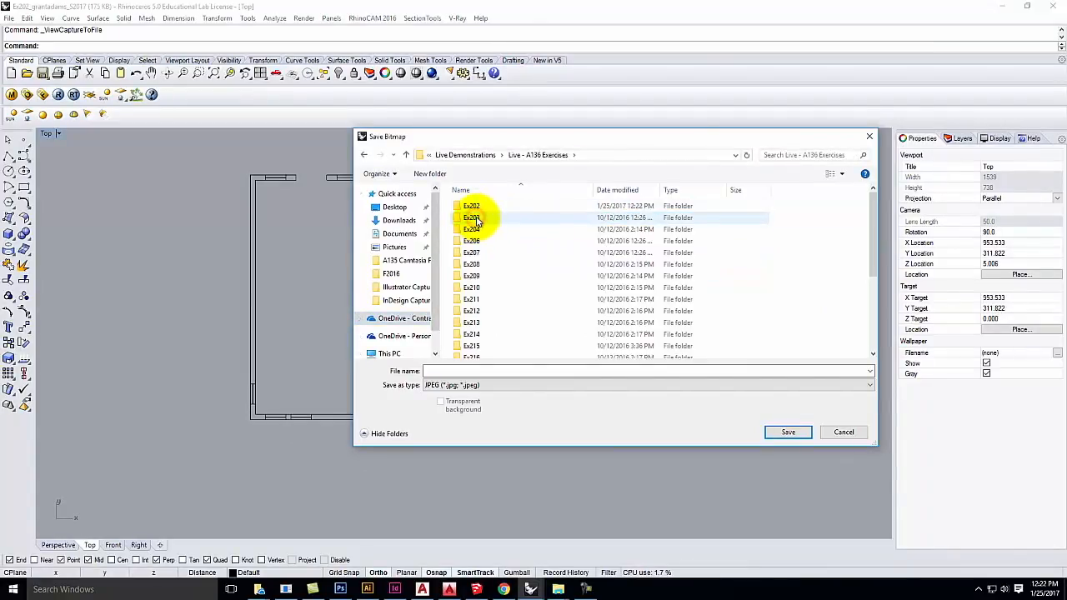
double_click(475, 206)
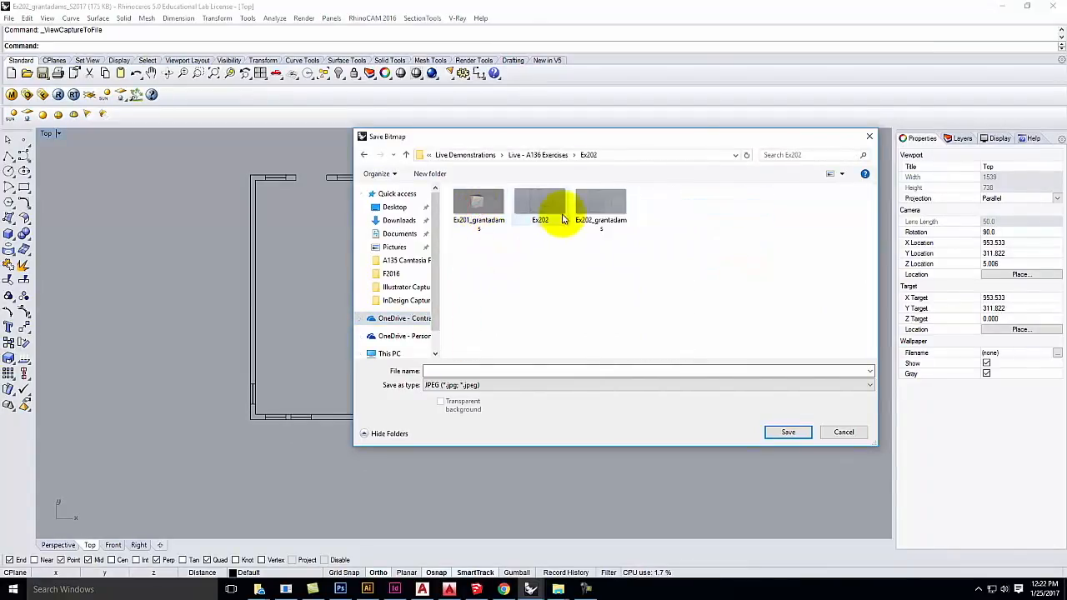
Step: Name the JPEG like the model file with '_S2017' appended and save it
left_click(612, 200)
double_click(503, 370)
left_click(504, 370)
type("_")
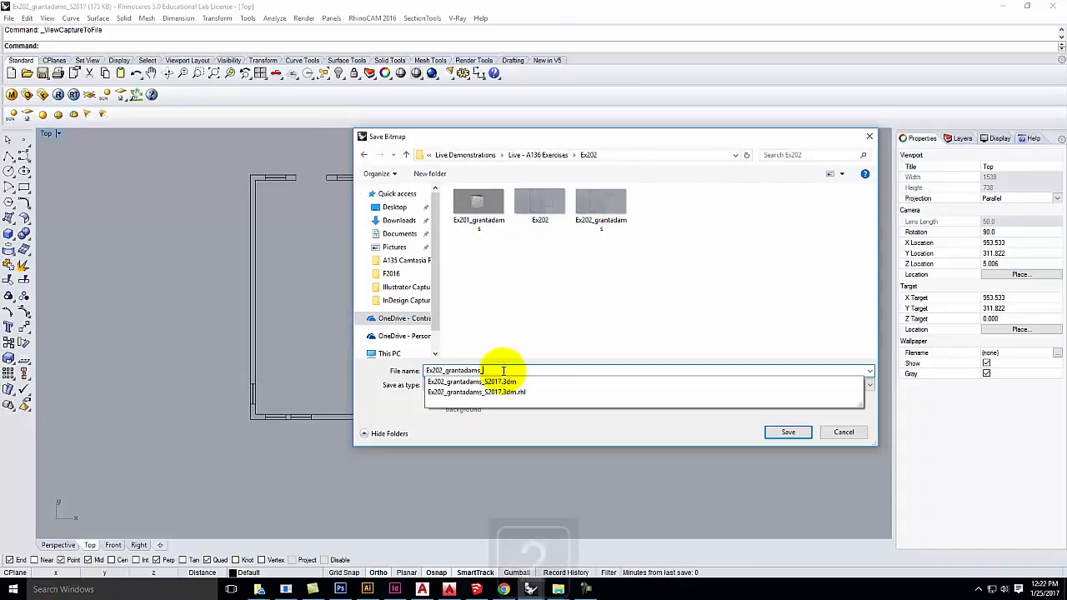
type("S2017")
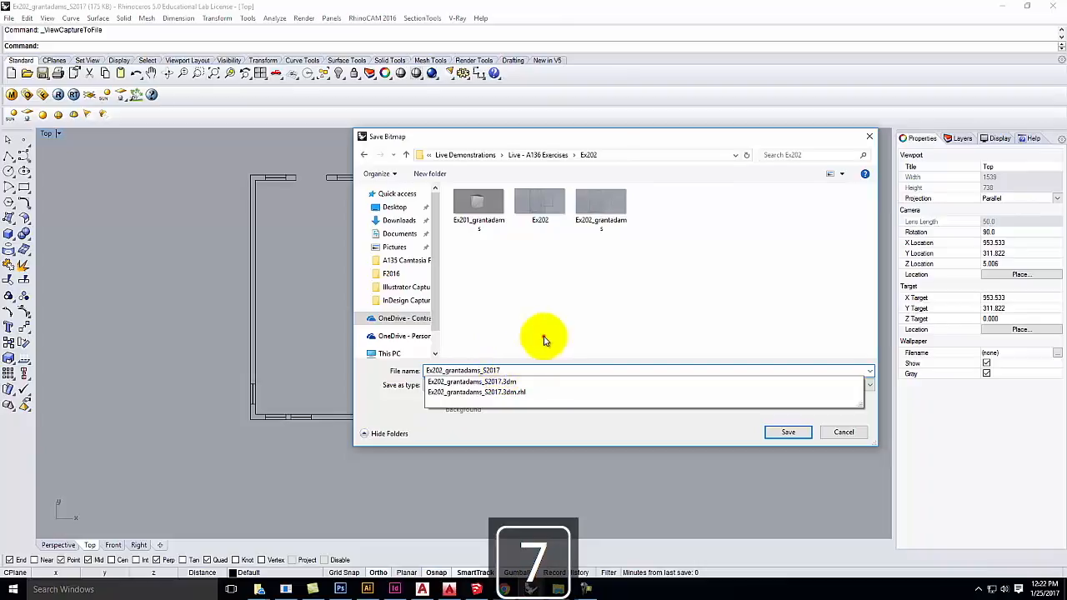
left_click(543, 336)
left_click(792, 432)
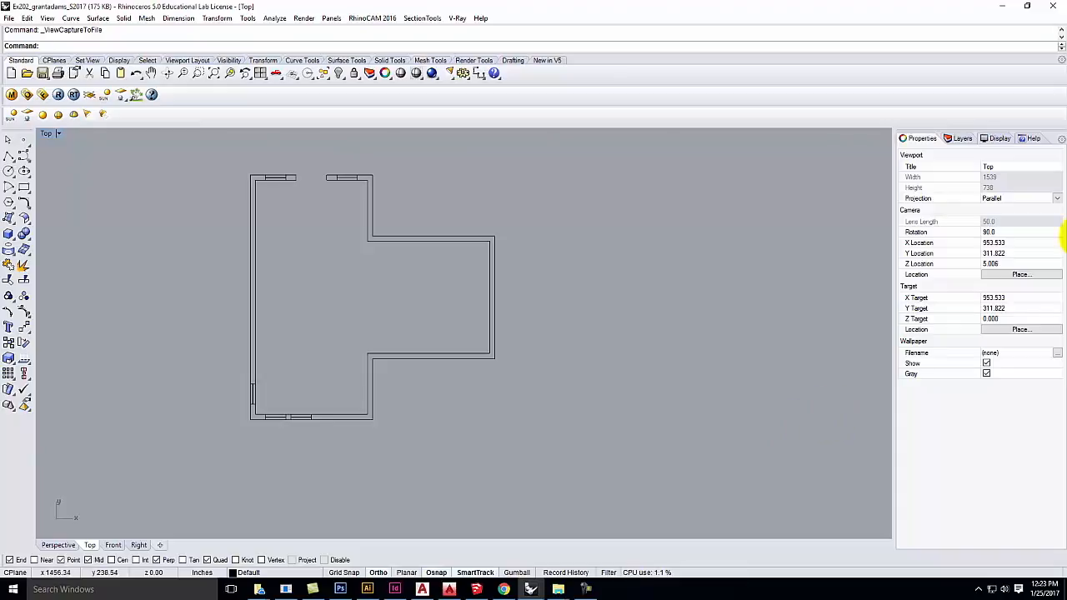
Step: Switch to the browser, scroll to the top of the Exercise 202 page, and reveal the New menu
left_click(995, 9)
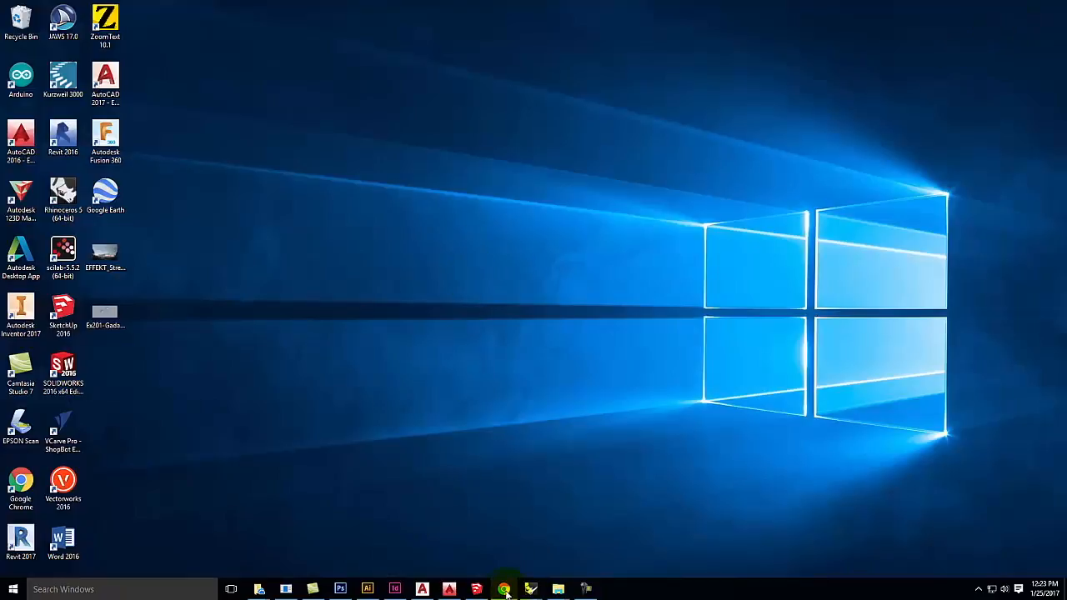
left_click(503, 589)
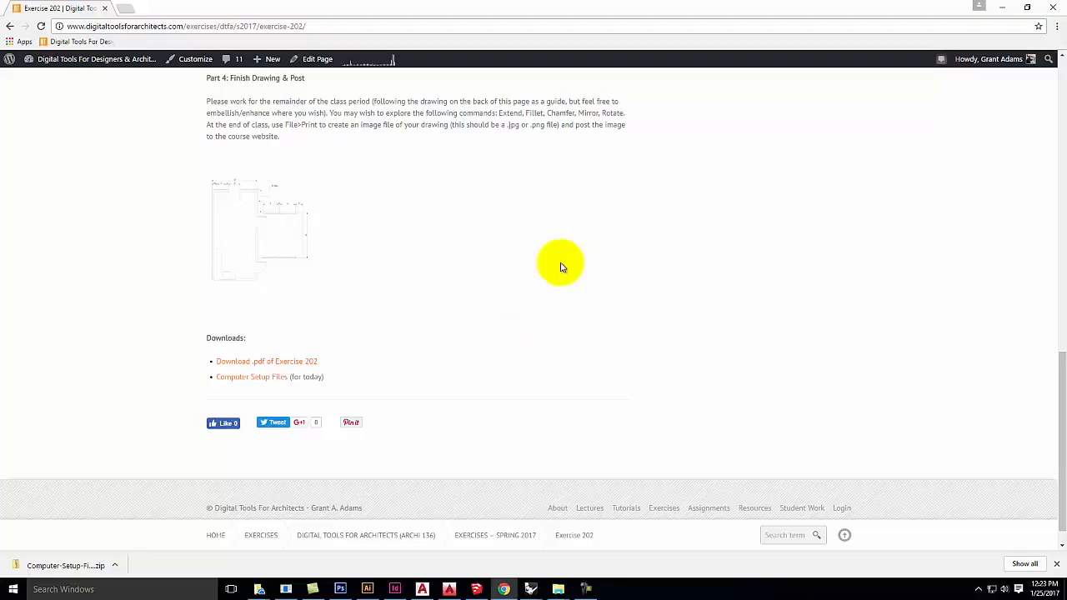
scroll(551, 265, "up", 15)
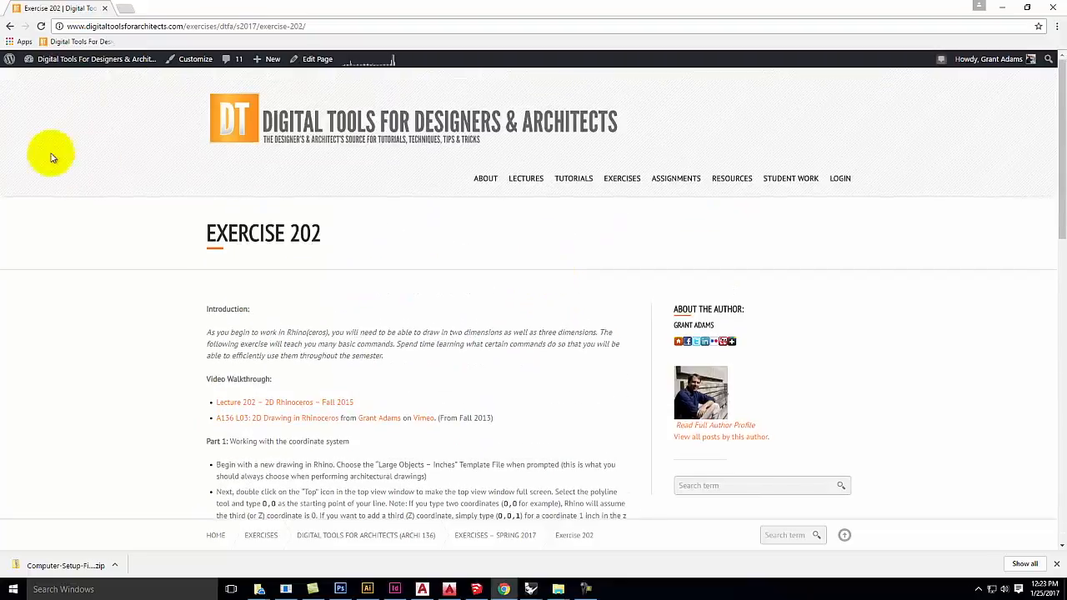
mouse_move(17, 65)
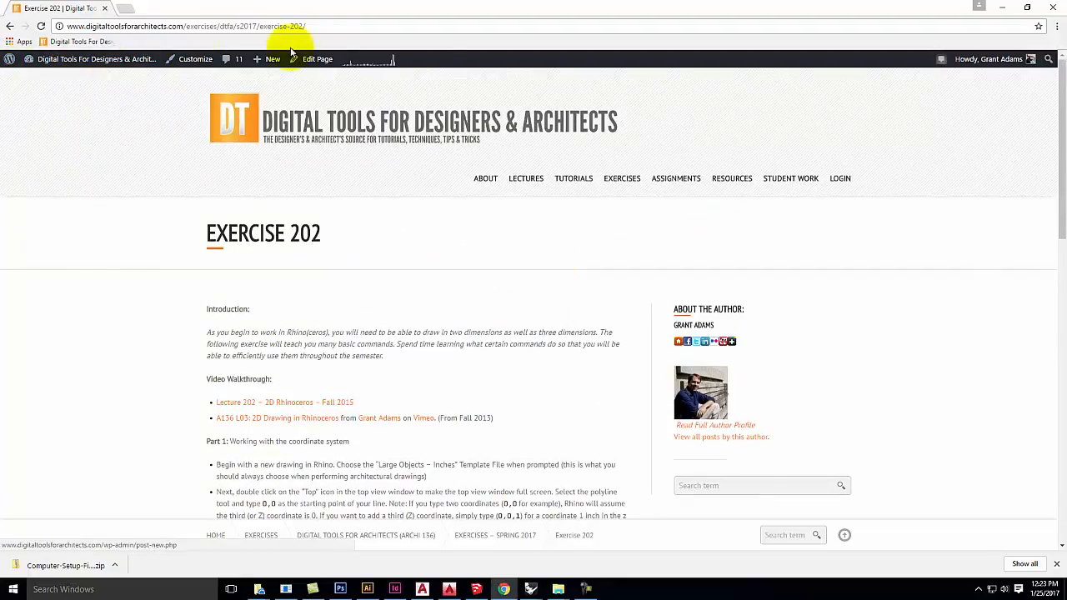
mouse_move(961, 57)
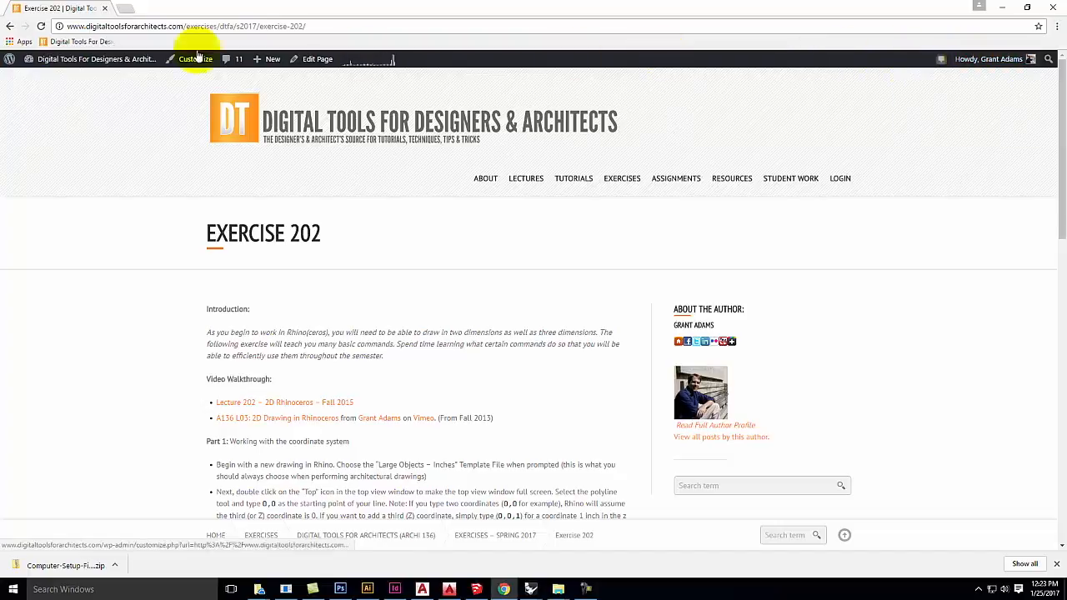
mouse_move(263, 68)
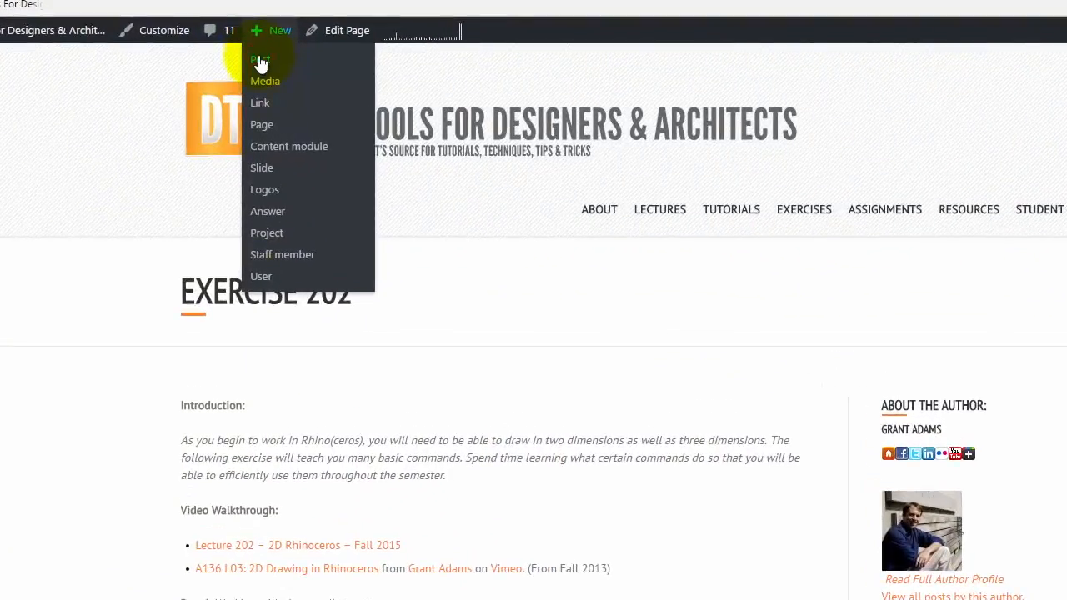
Step: Create a new post titled 'Exercise 202 - ' plus the author's name, then move into the body
left_click(260, 62)
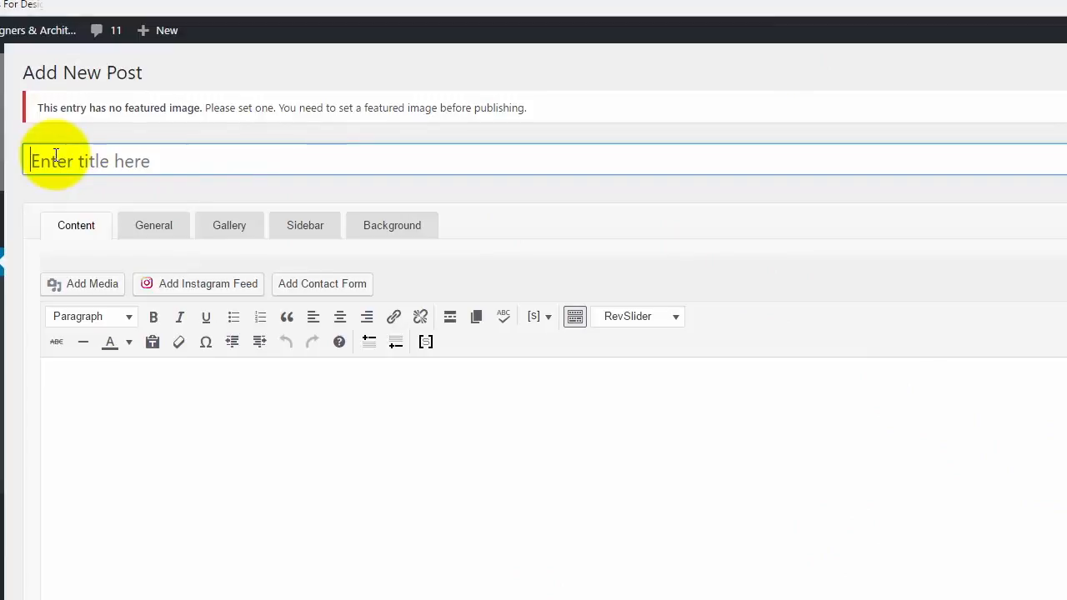
type("E")
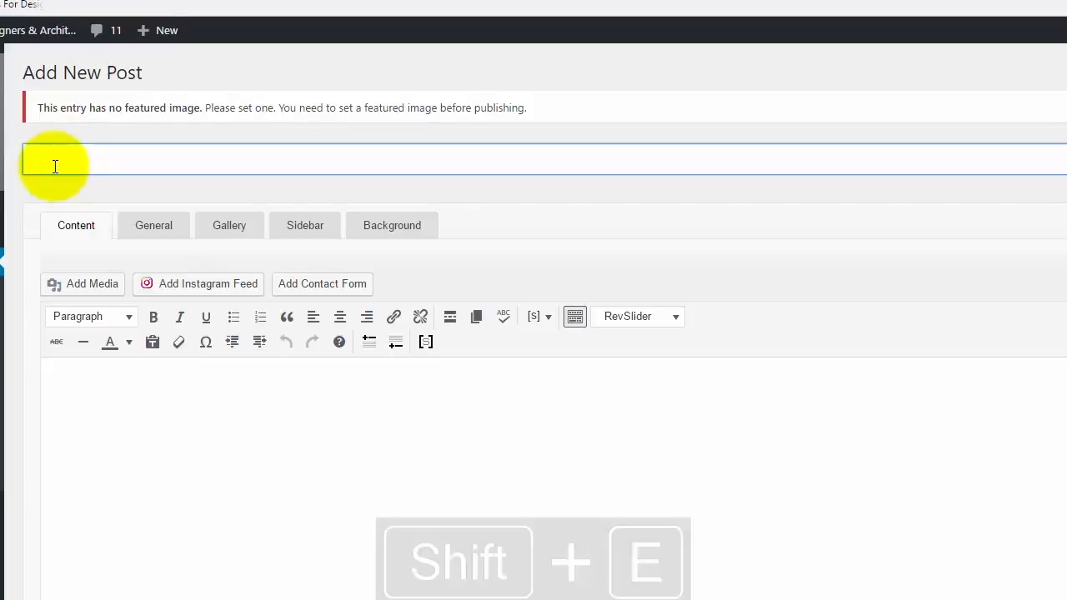
type("xercise 202 - m")
key("BackSpace")
type("Grant Adams")
left_click(132, 423)
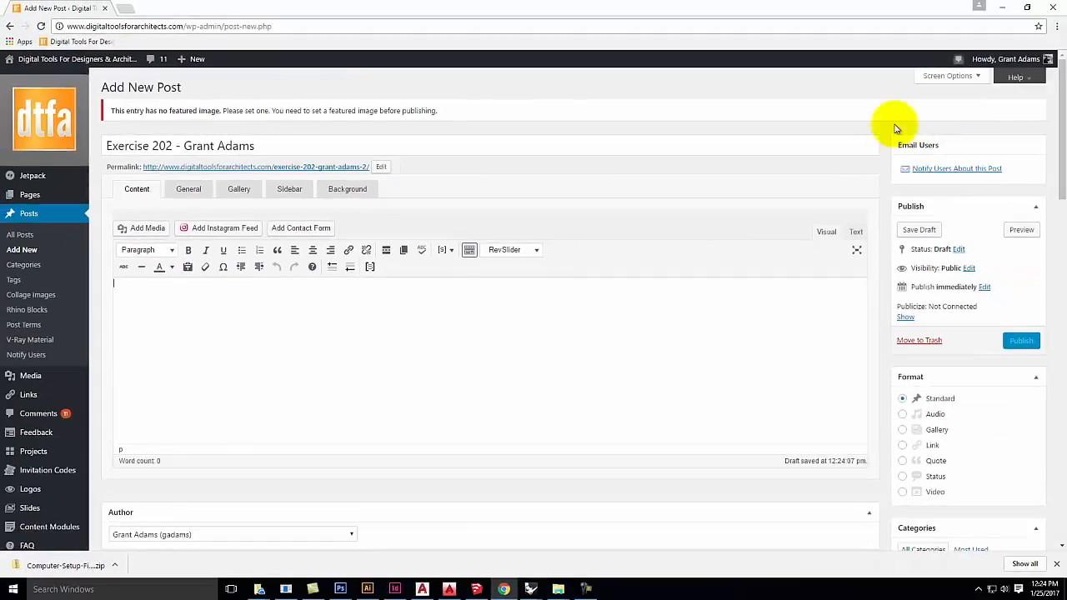
scroll(896, 129, "down", 15)
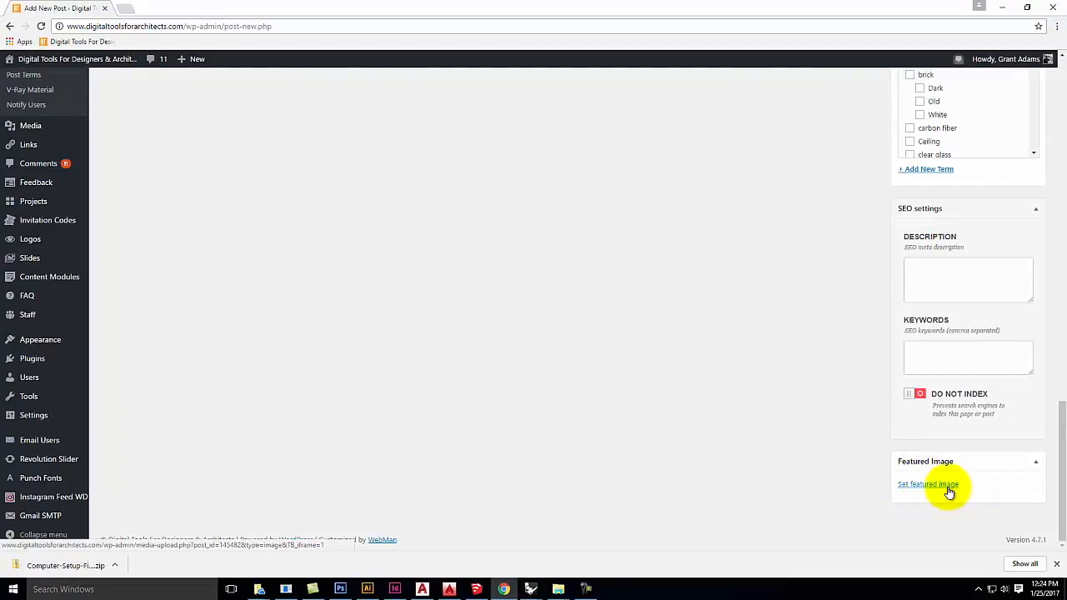
Step: Upload the S2017 floor-plan JPG from the Ex202 folder and set it as the featured image
left_click(947, 488)
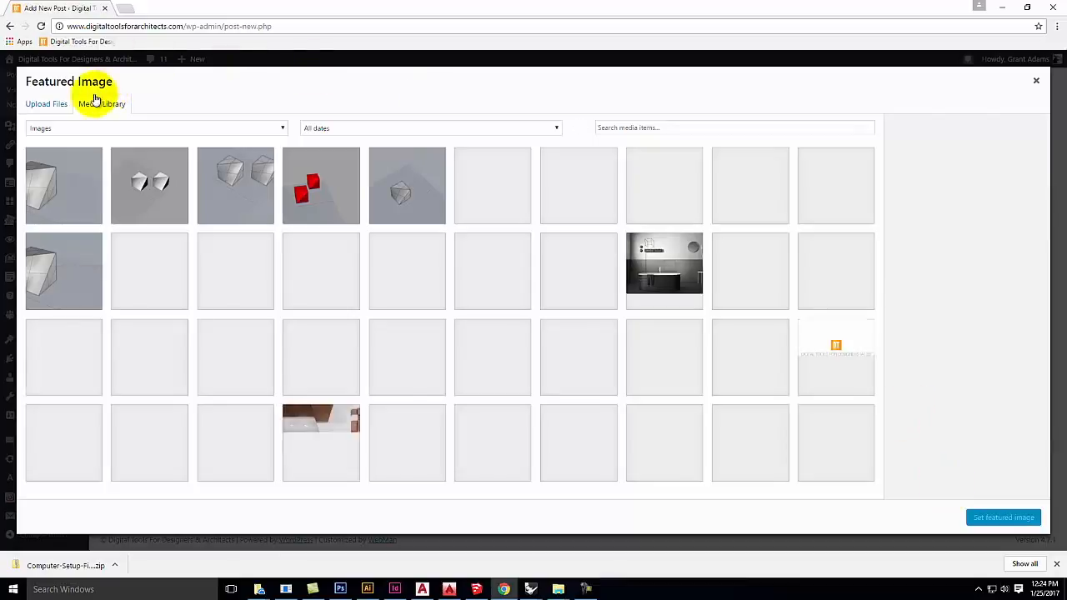
left_click(46, 104)
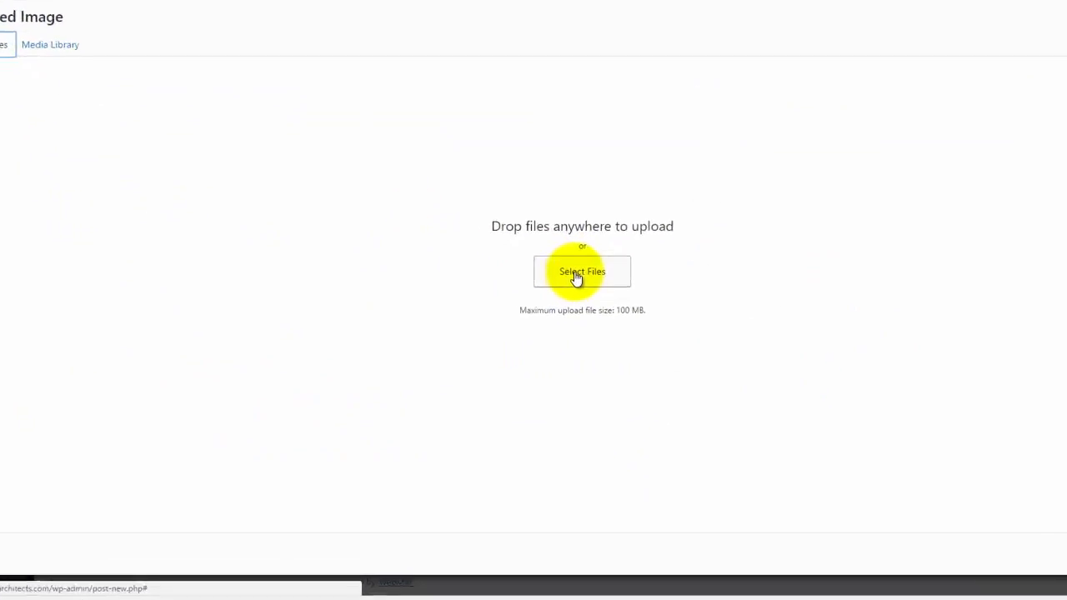
left_click(569, 280)
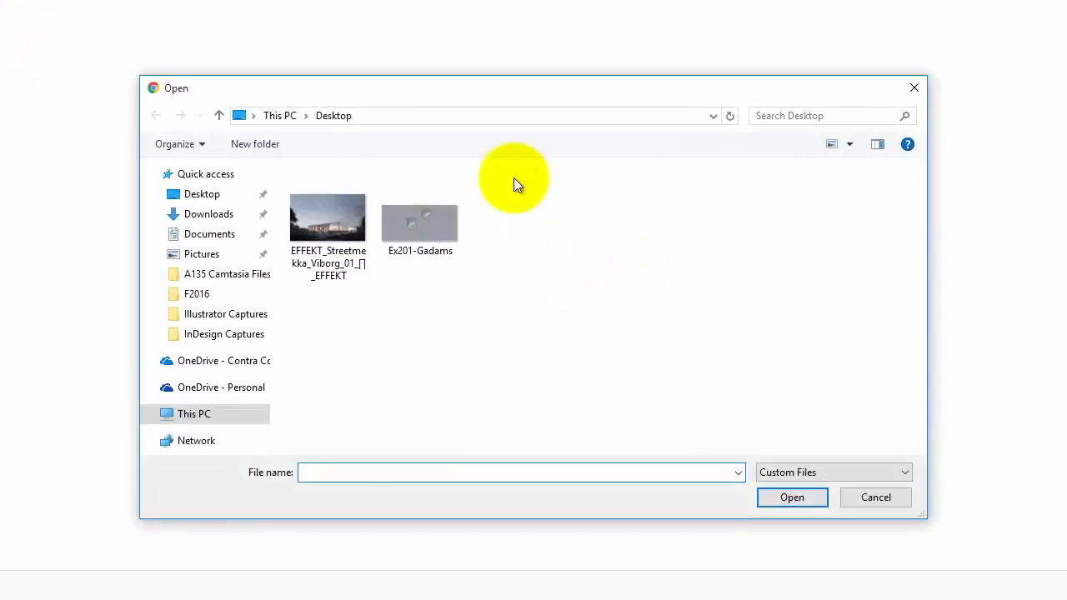
left_click(218, 367)
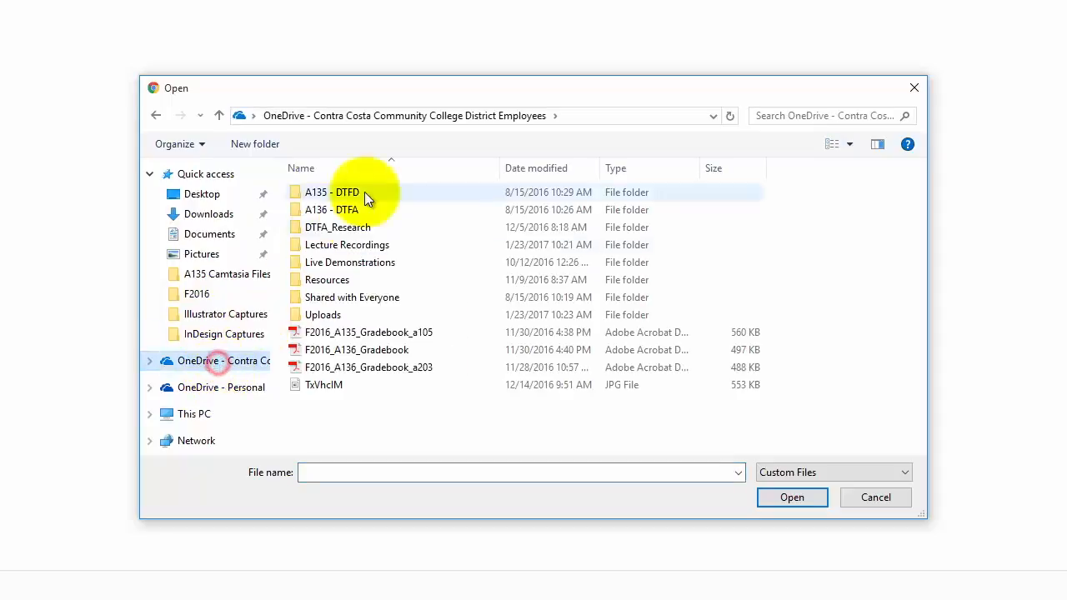
left_click(336, 262)
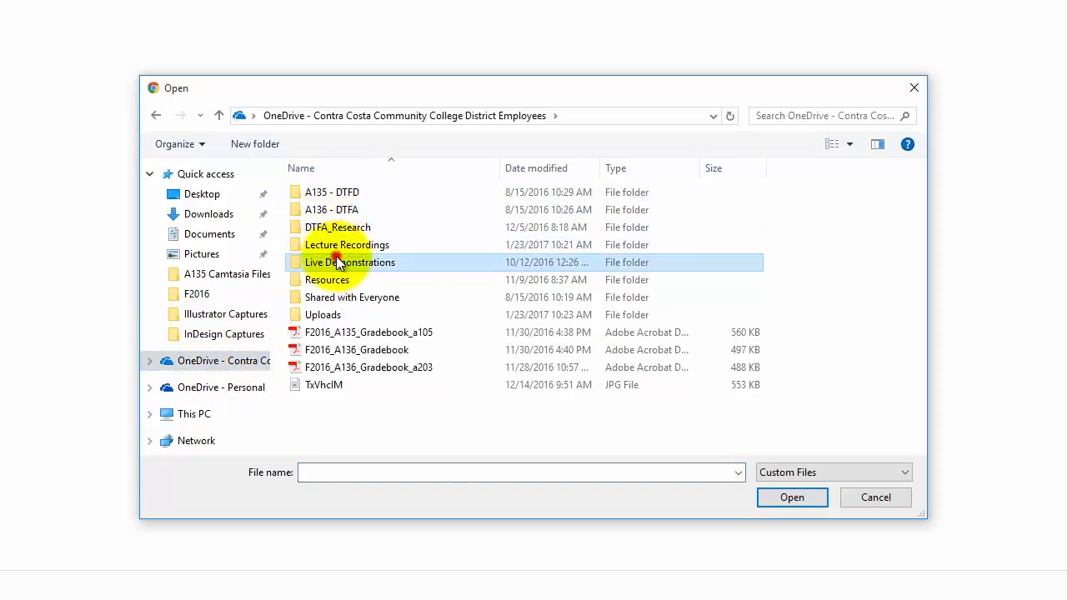
double_click(335, 262)
double_click(356, 210)
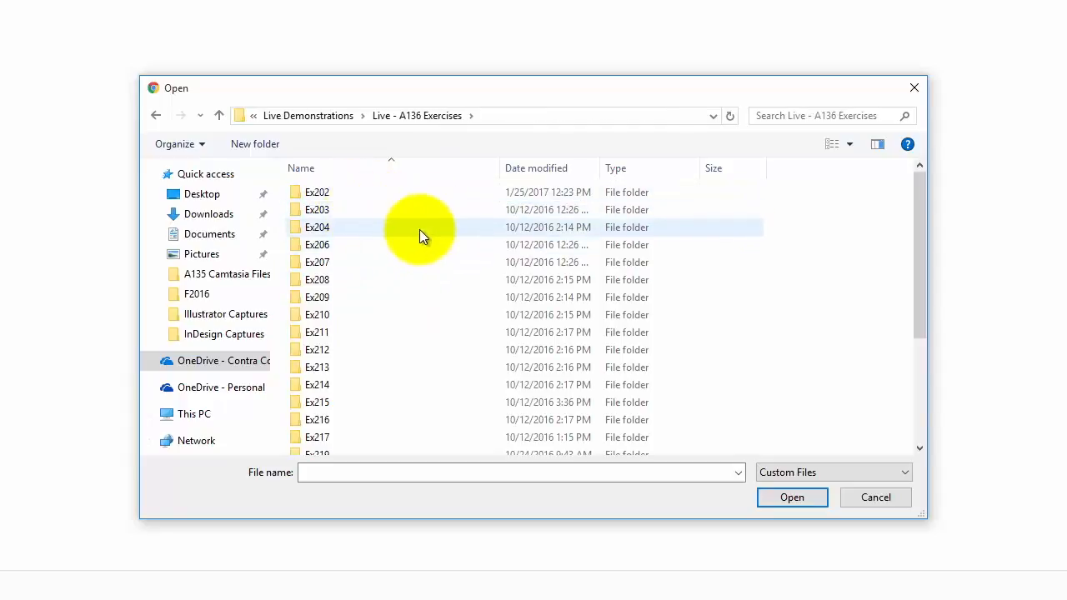
double_click(333, 194)
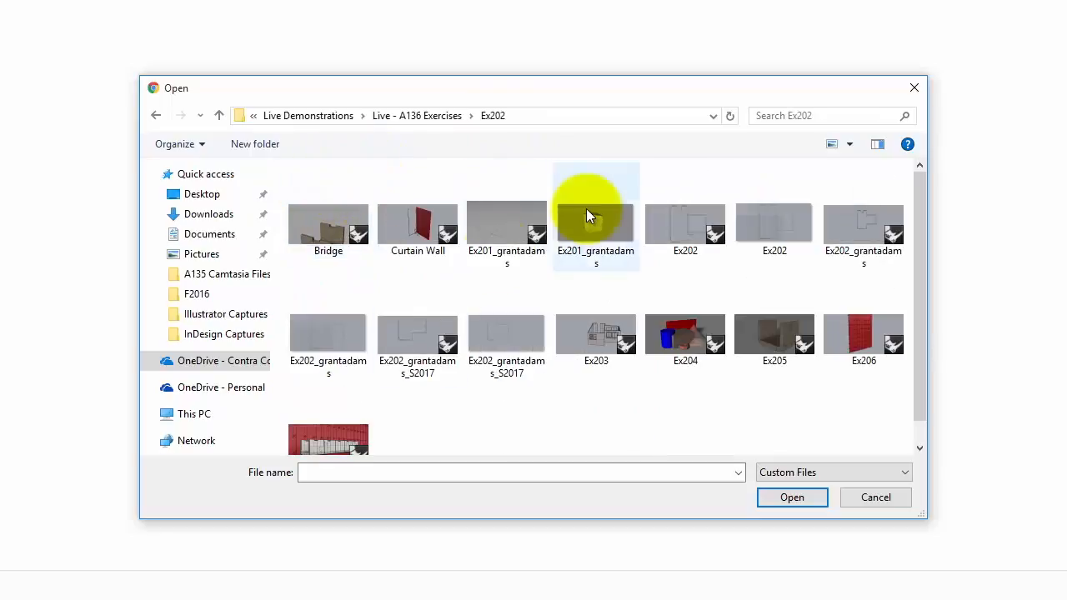
left_click(421, 338)
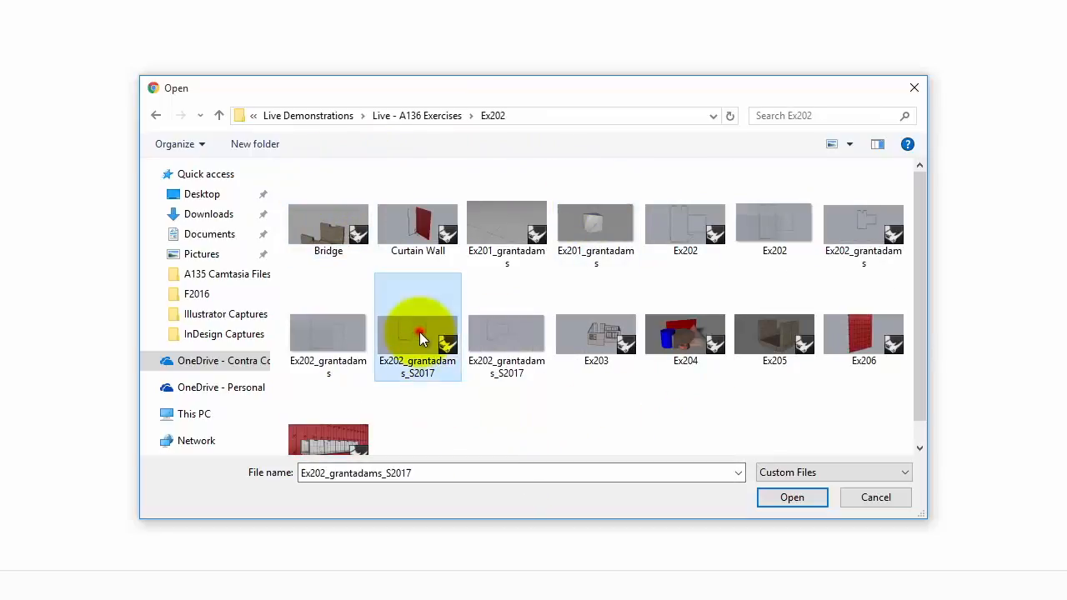
left_click(522, 342)
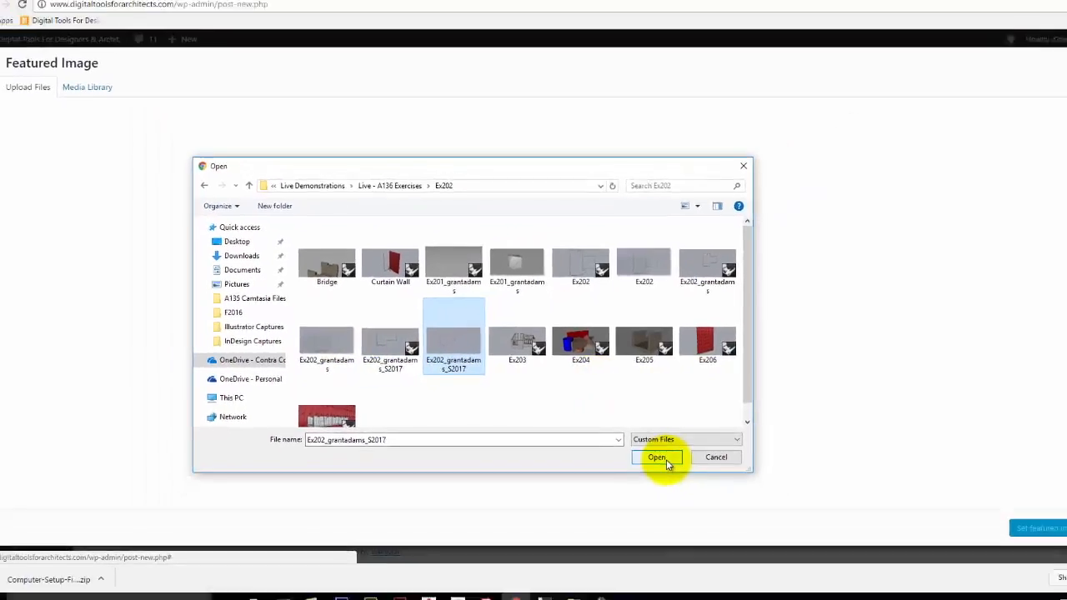
left_click(802, 500)
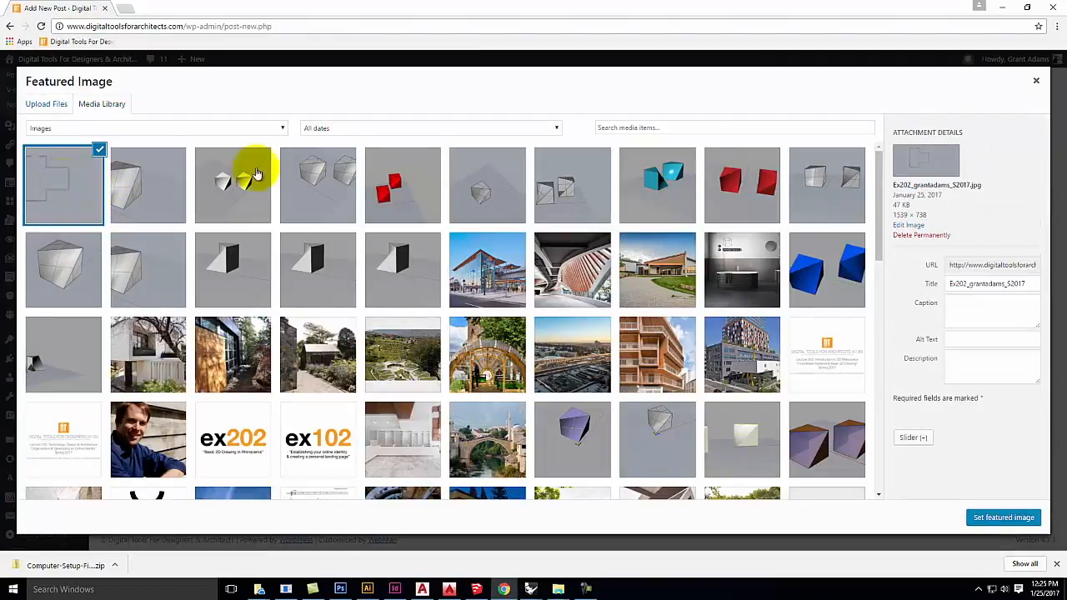
left_click(1002, 517)
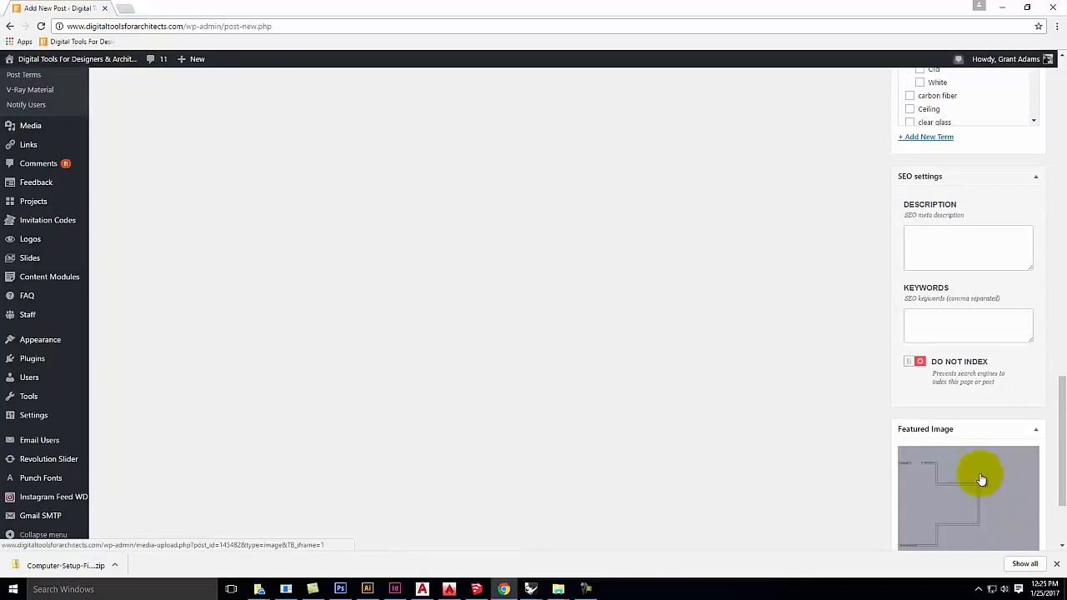
Step: Assign the categories Digital Tools For Architects, Exercises (Archi 136) and Exercise 202
scroll(981, 479, "down", 2)
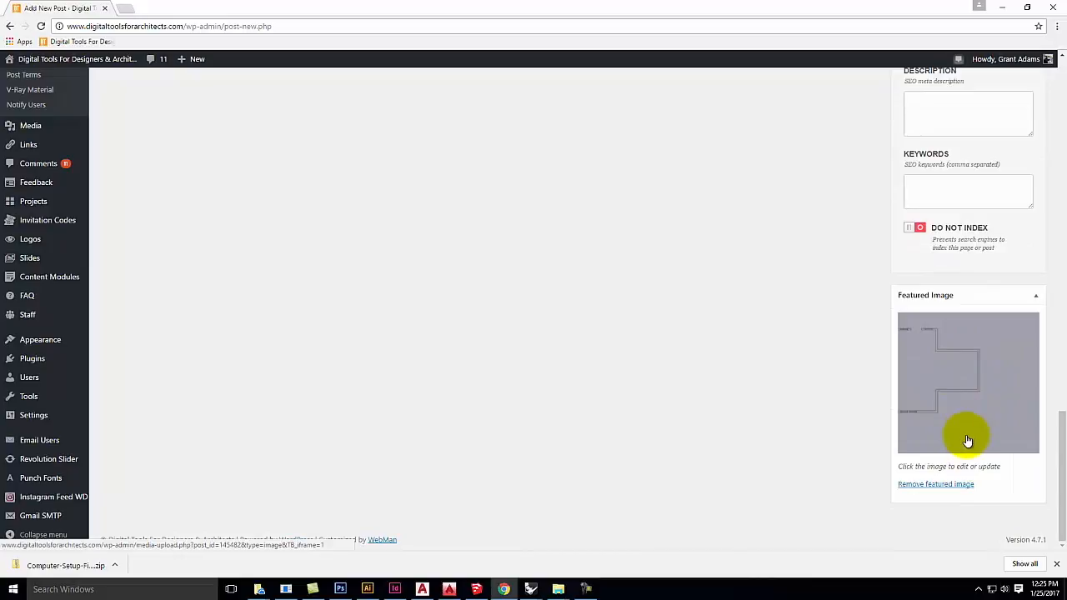
scroll(887, 221, "up", 5)
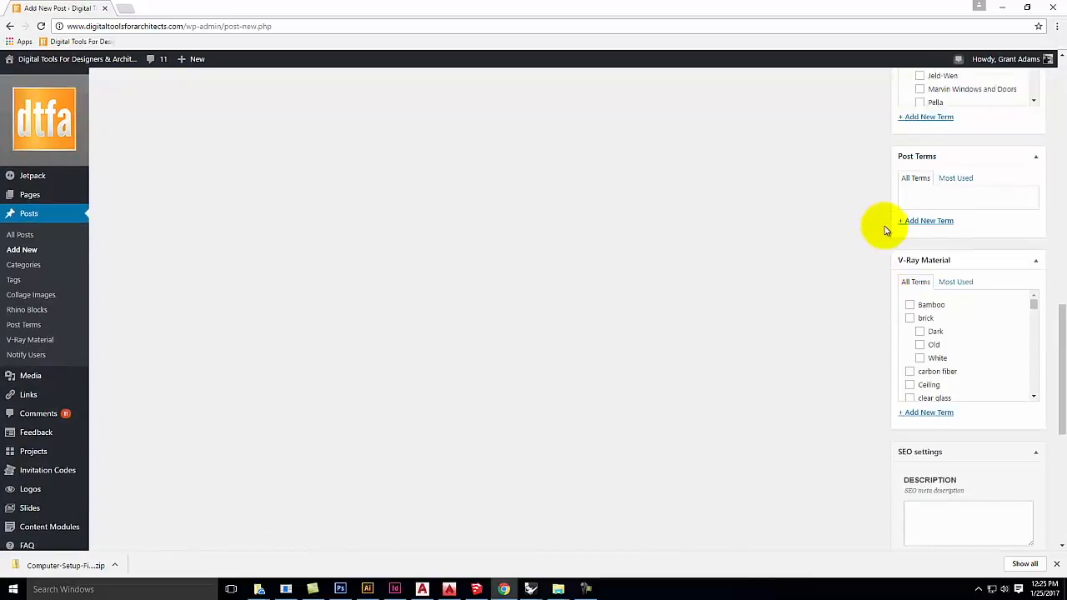
scroll(886, 230, "up", 6)
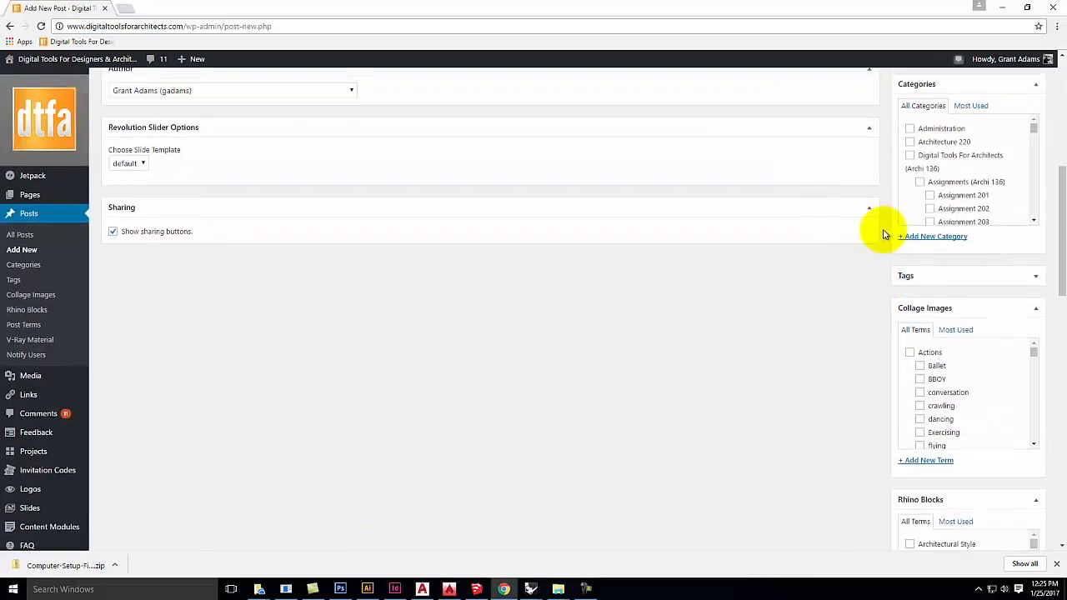
scroll(885, 233, "up", 1)
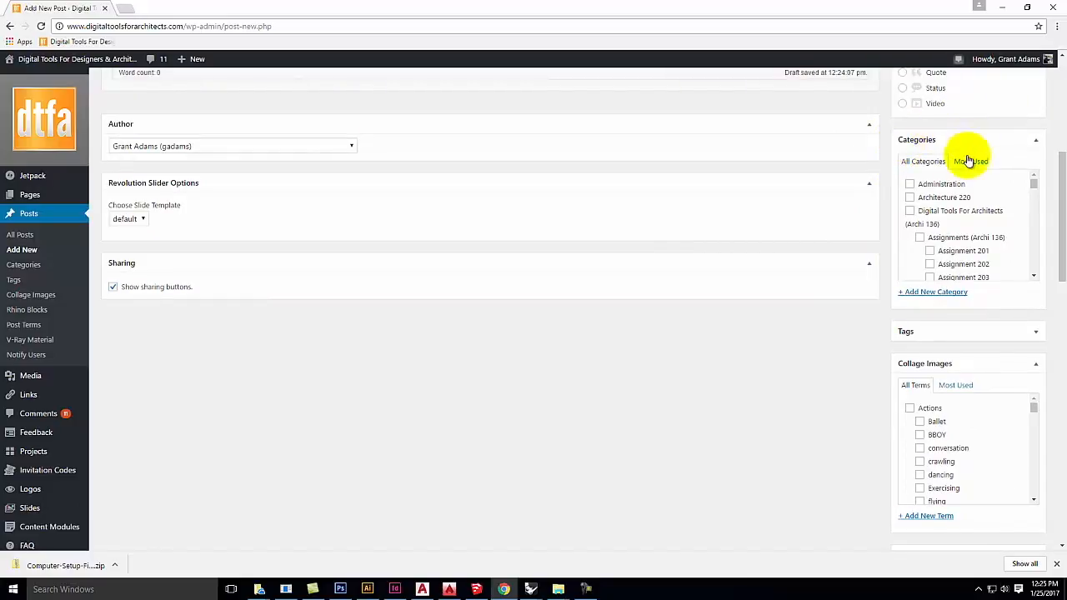
left_click(909, 212)
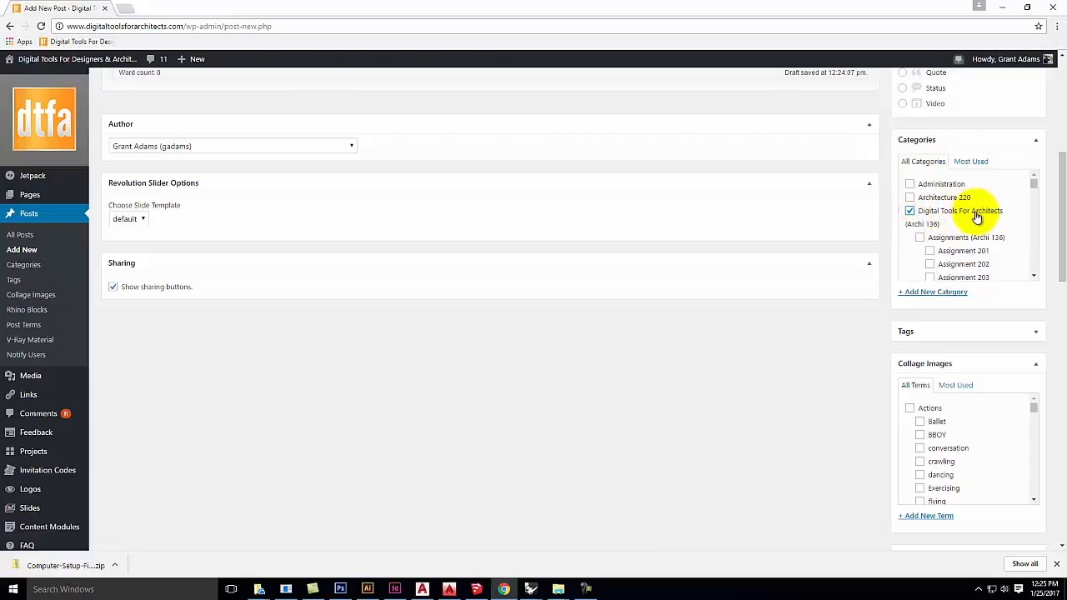
scroll(946, 229, "down", 2)
left_click(918, 206)
left_click(930, 234)
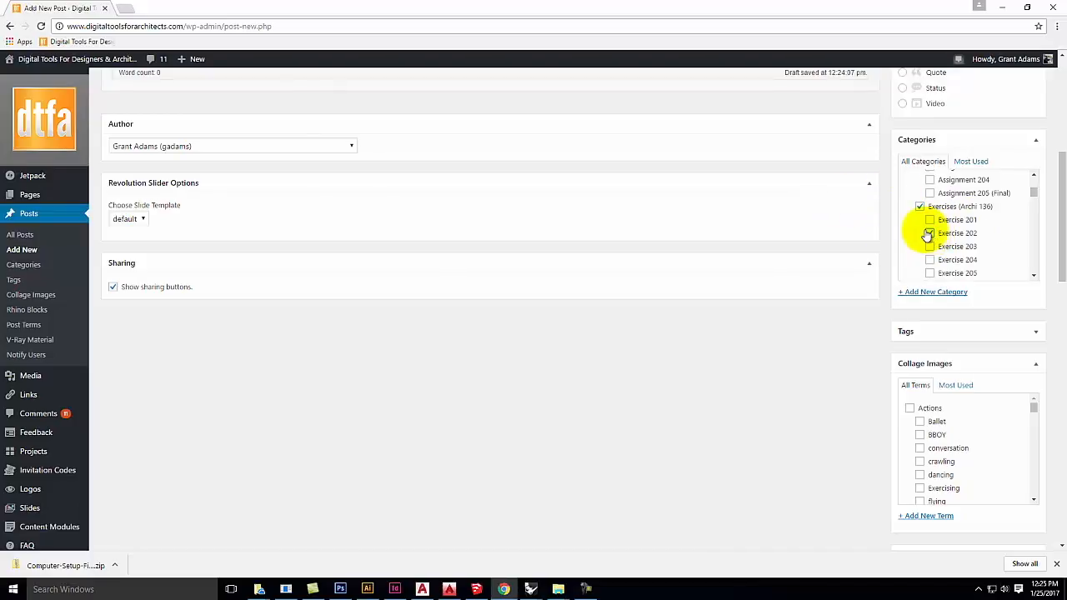
scroll(833, 375, "up", 5)
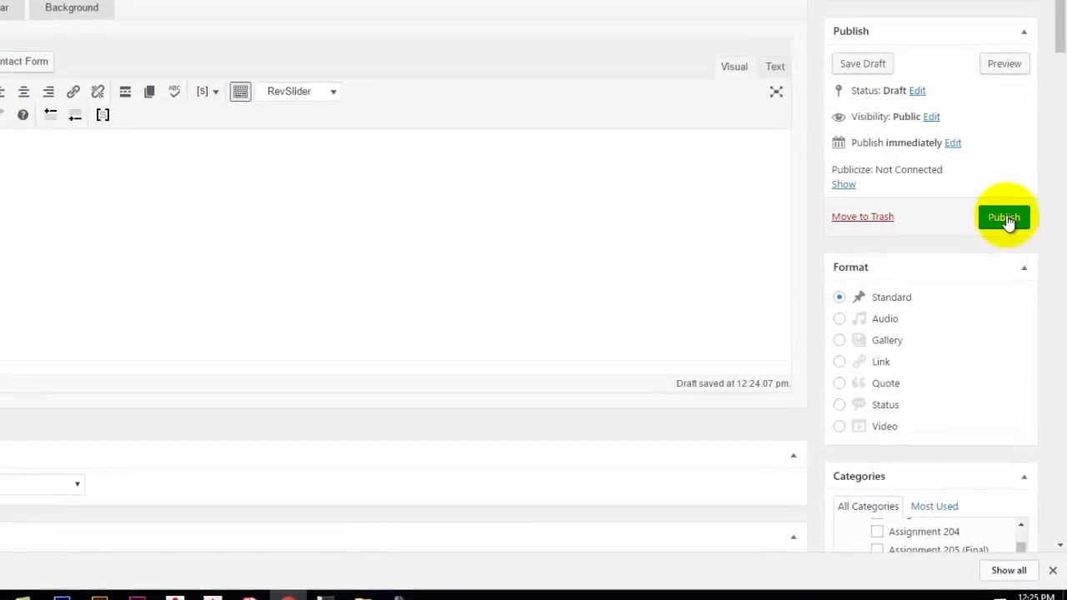
Step: Publish the post, dismiss the 'No writing errors were found' message, and view the live post
left_click(1005, 218)
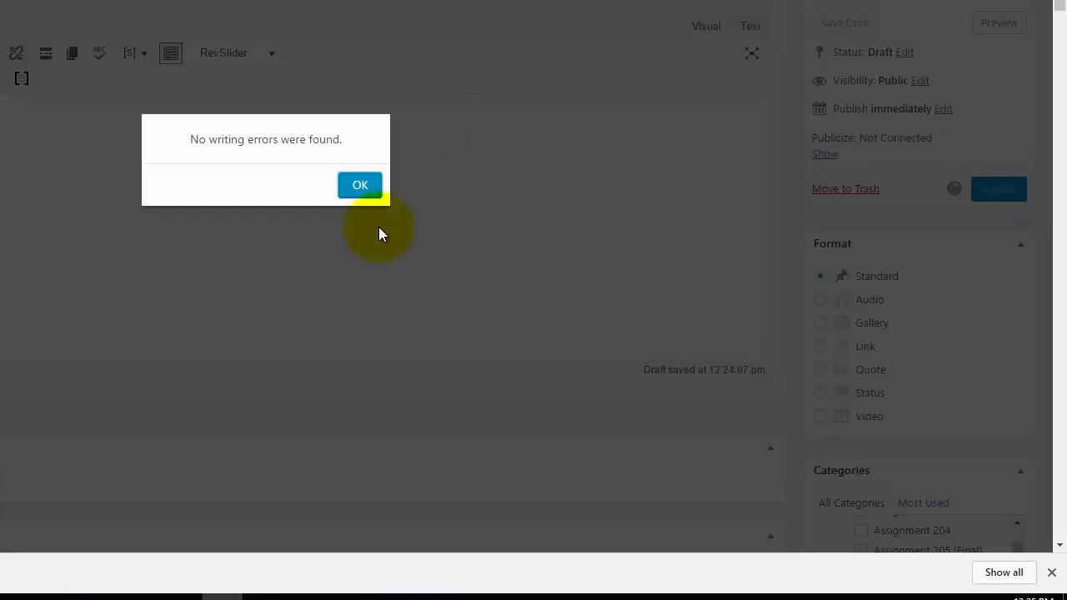
left_click(360, 188)
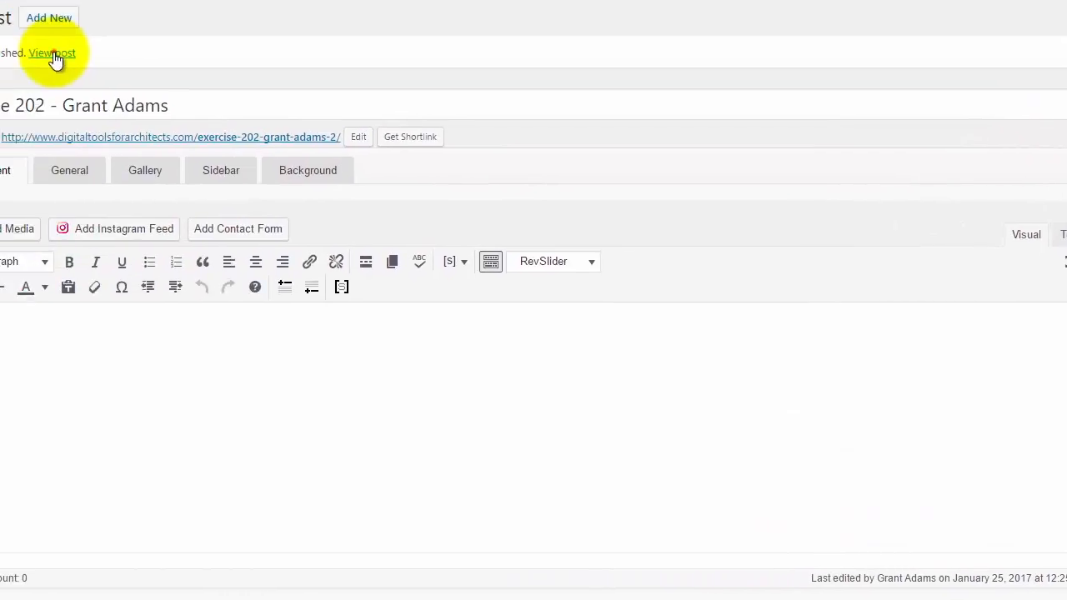
left_click(53, 54)
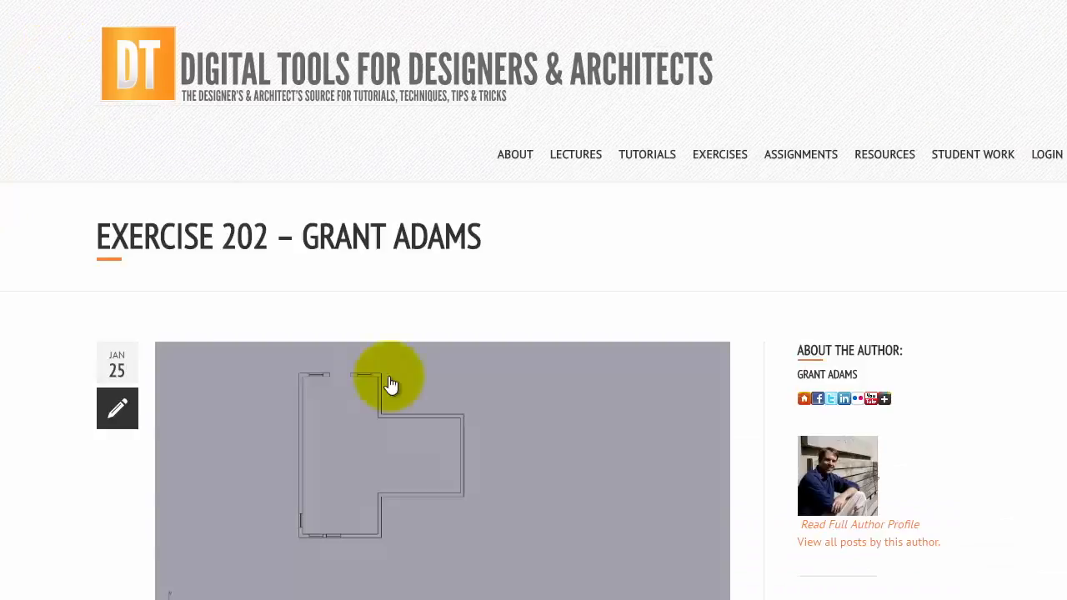
Step: Scroll the published Exercise 202 post to check the featured floor-plan image
scroll(413, 330, "down", 3)
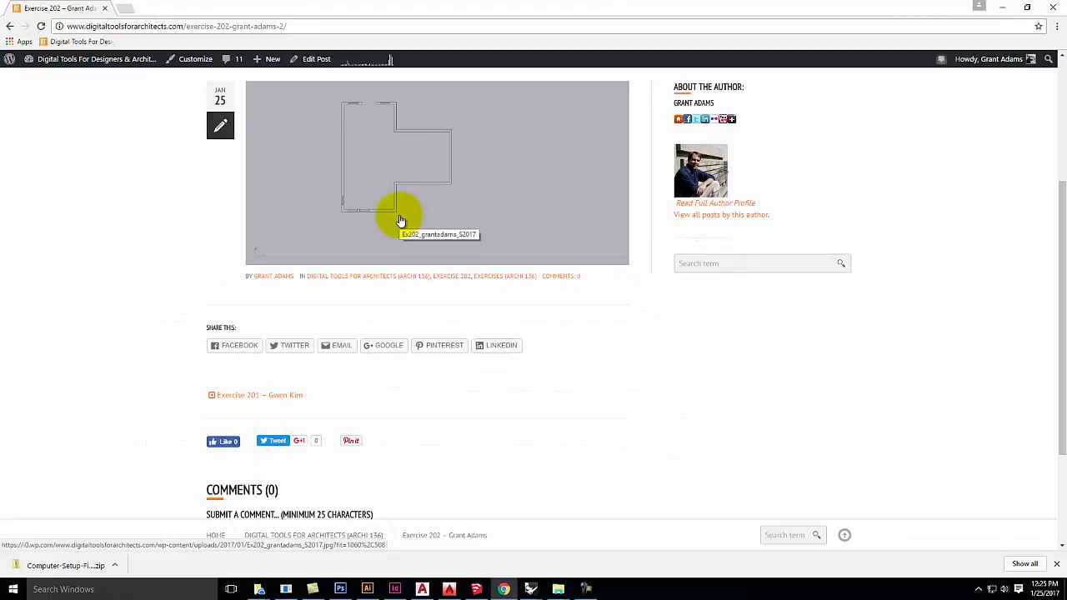
scroll(400, 221, "up", 3)
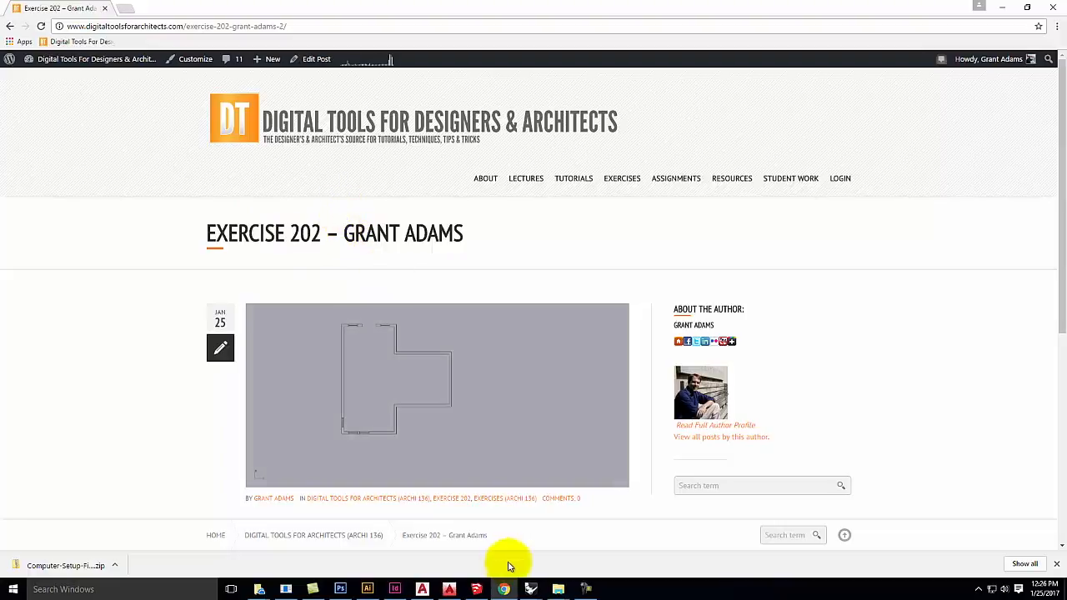
Step: Return to the Ex202 Rhino model and delete the window in the left wall
mouse_move(530, 587)
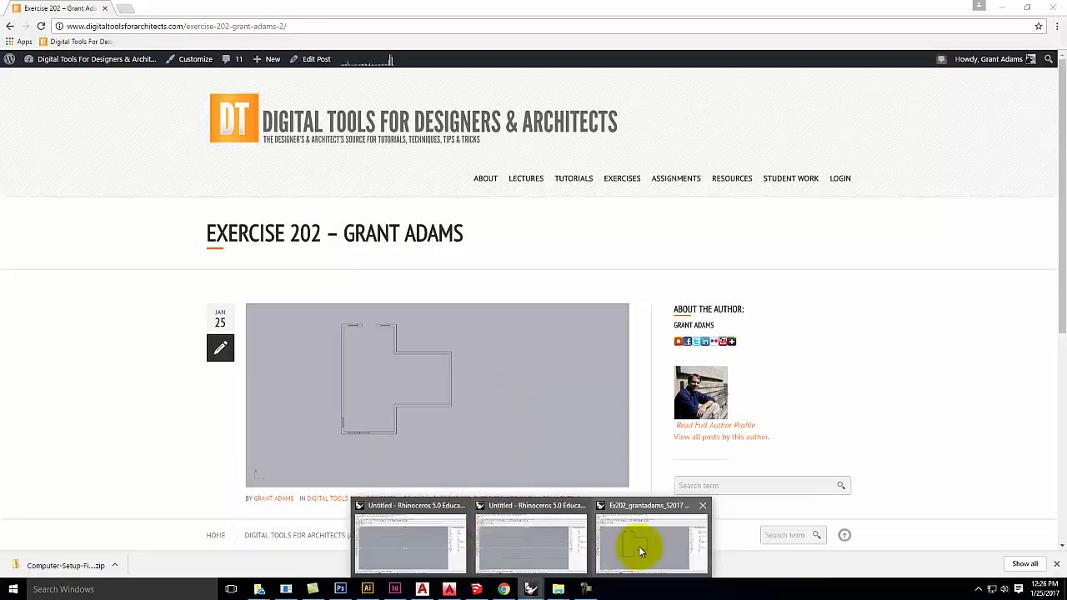
left_click(633, 548)
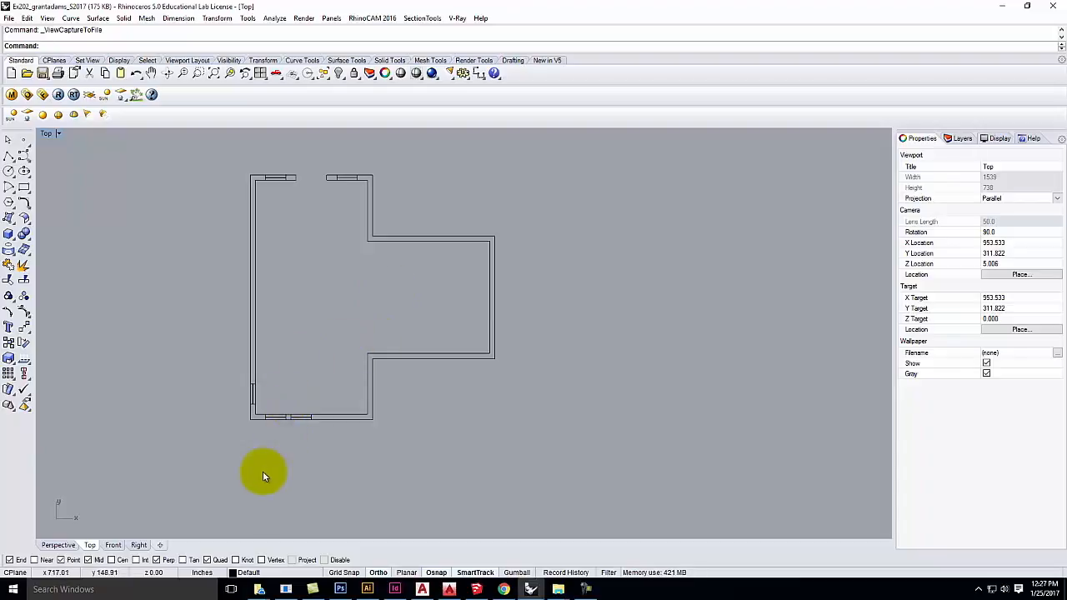
scroll(268, 461, "up", 4)
scroll(268, 461, "up", 6)
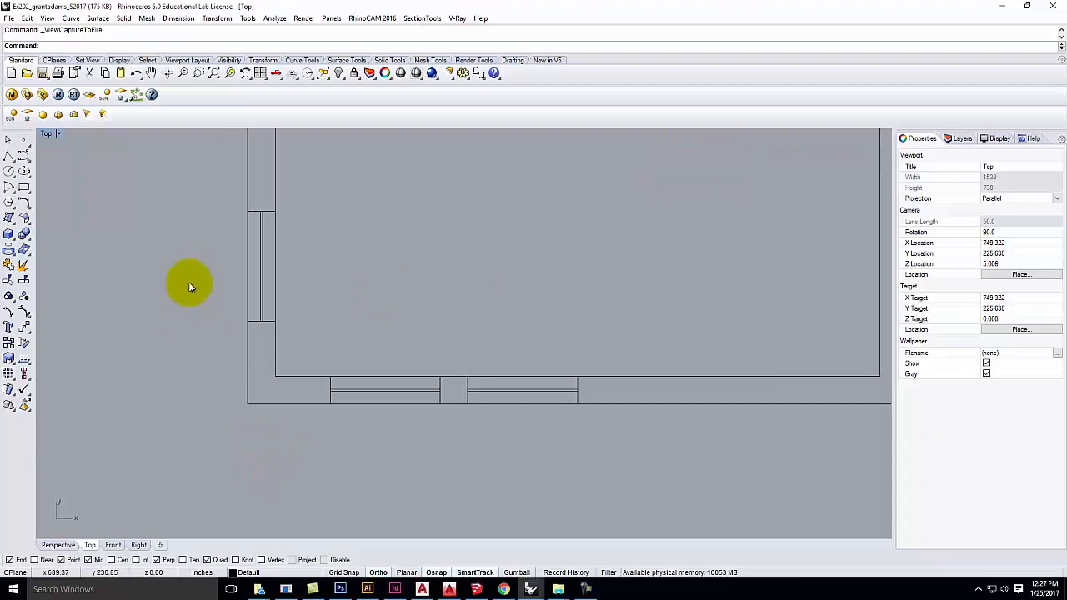
left_click_drag(199, 185, 352, 333)
key("Delete")
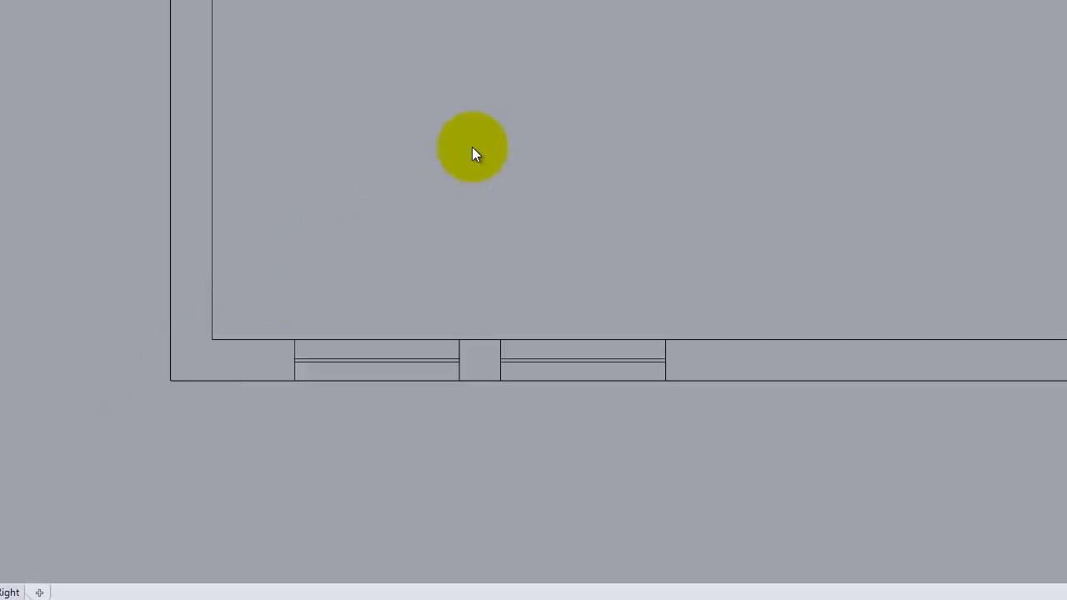
Step: Copy the bottom-wall window rotated 90° about the outer corner onto the left wall
left_click_drag(255, 313, 469, 425)
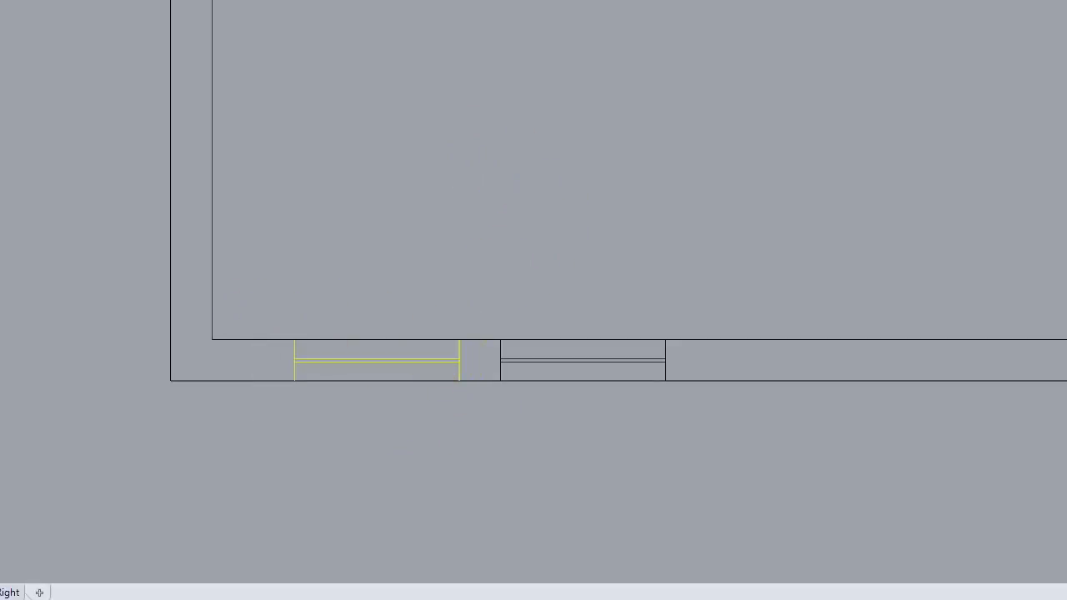
left_click(122, 0)
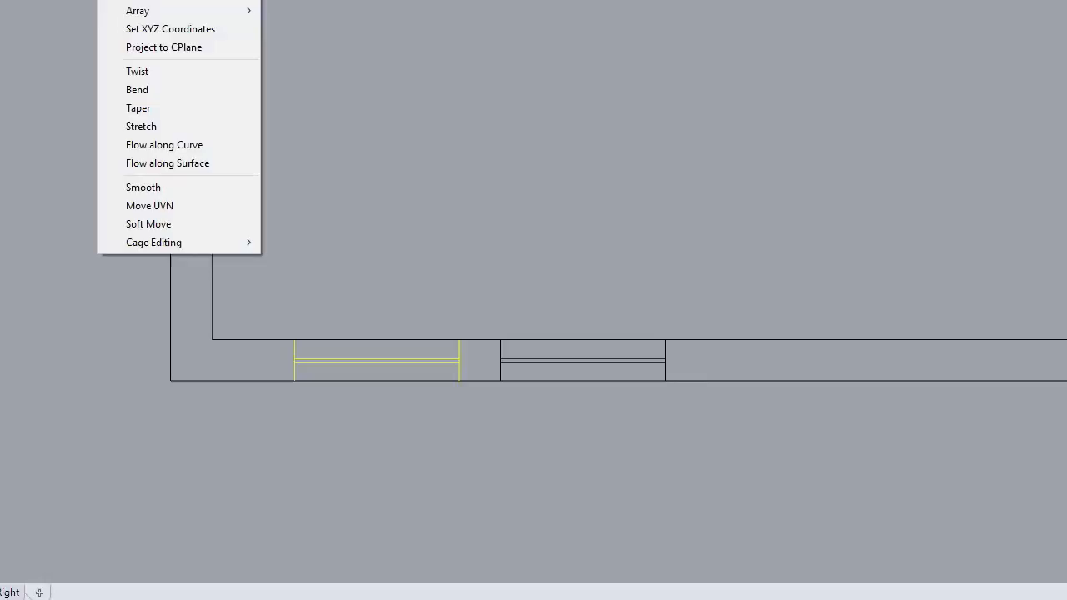
left_click(125, 0)
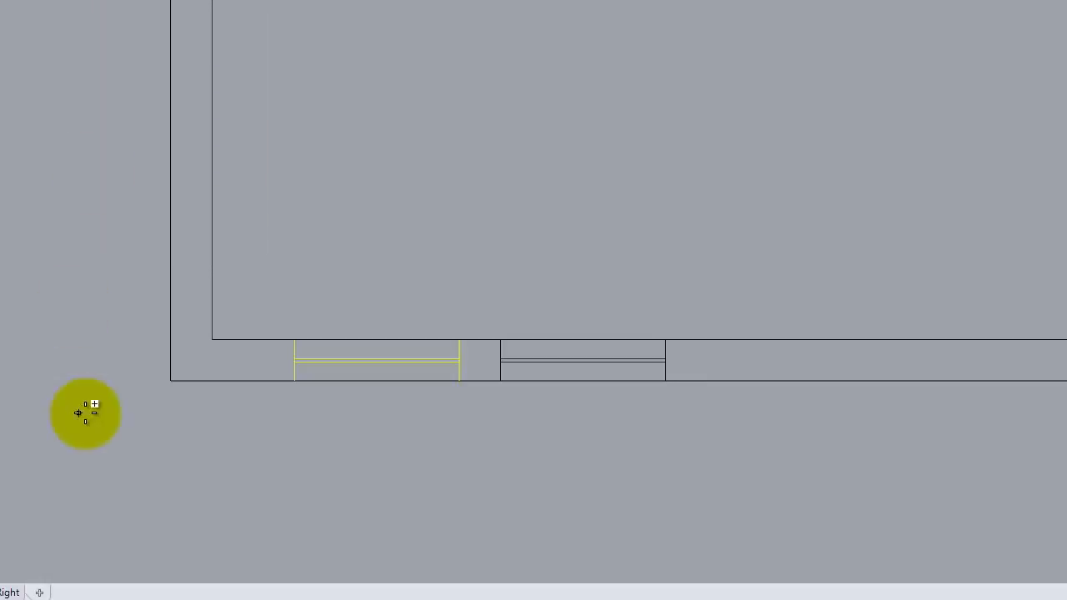
left_click(170, 381)
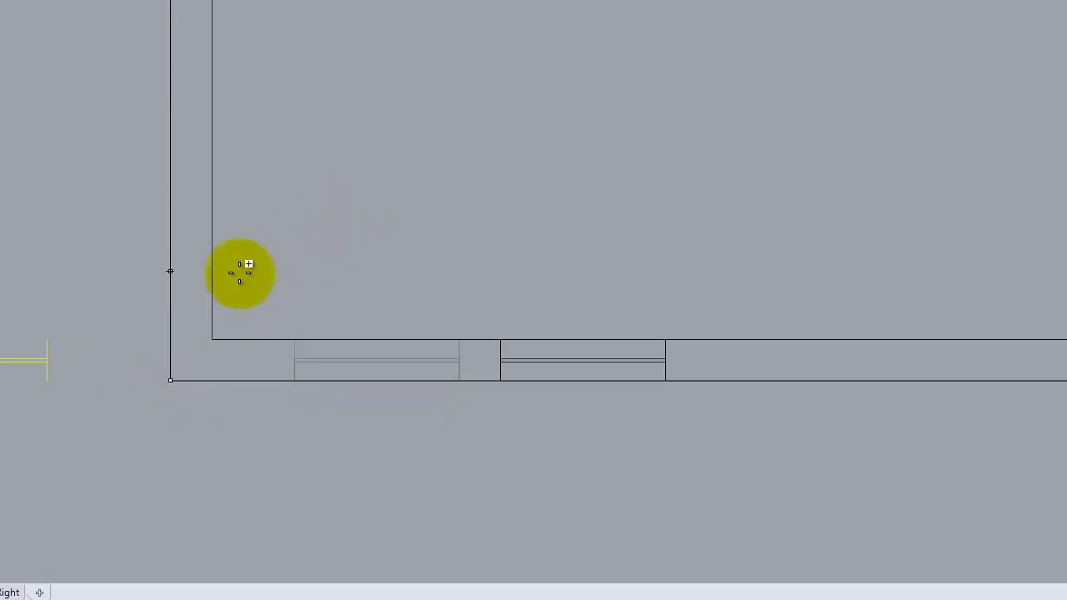
left_click(214, 337)
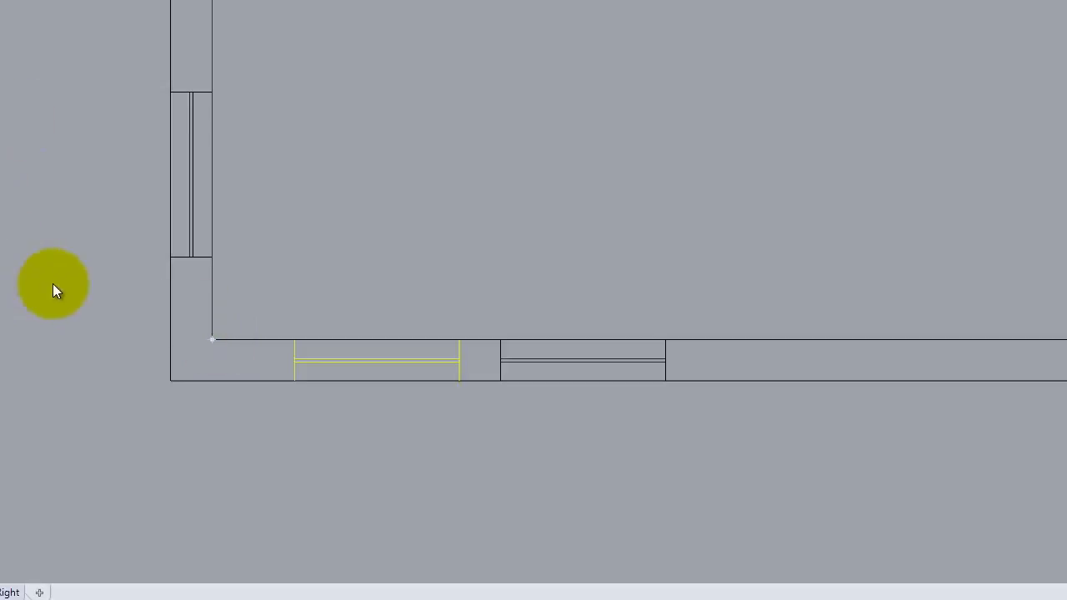
key("Escape")
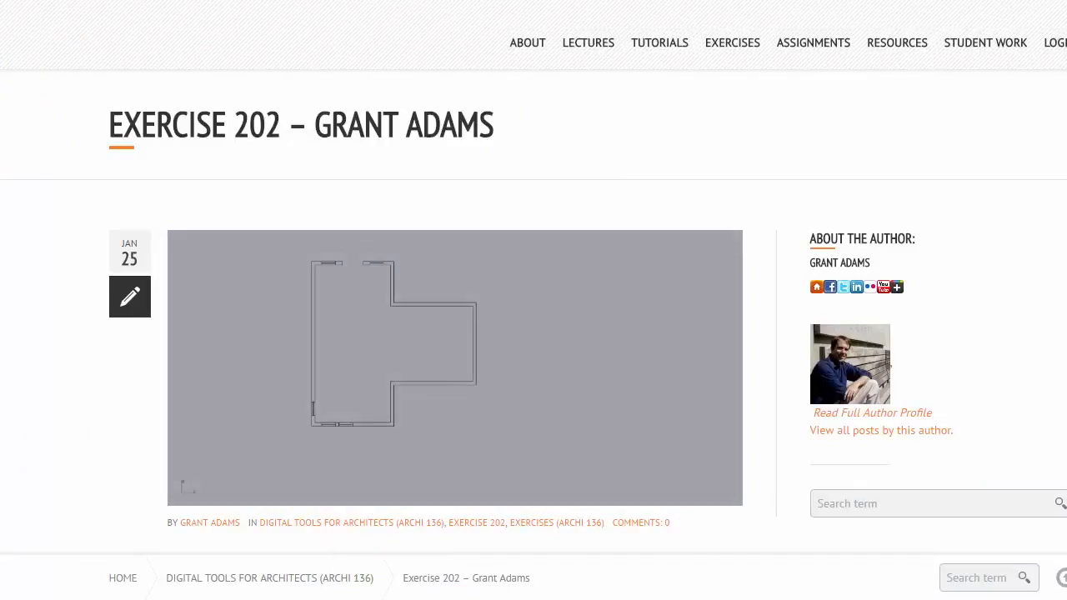
Step: Launch Firefox and go to digitaltoolsforarchitects.com
key("super+s")
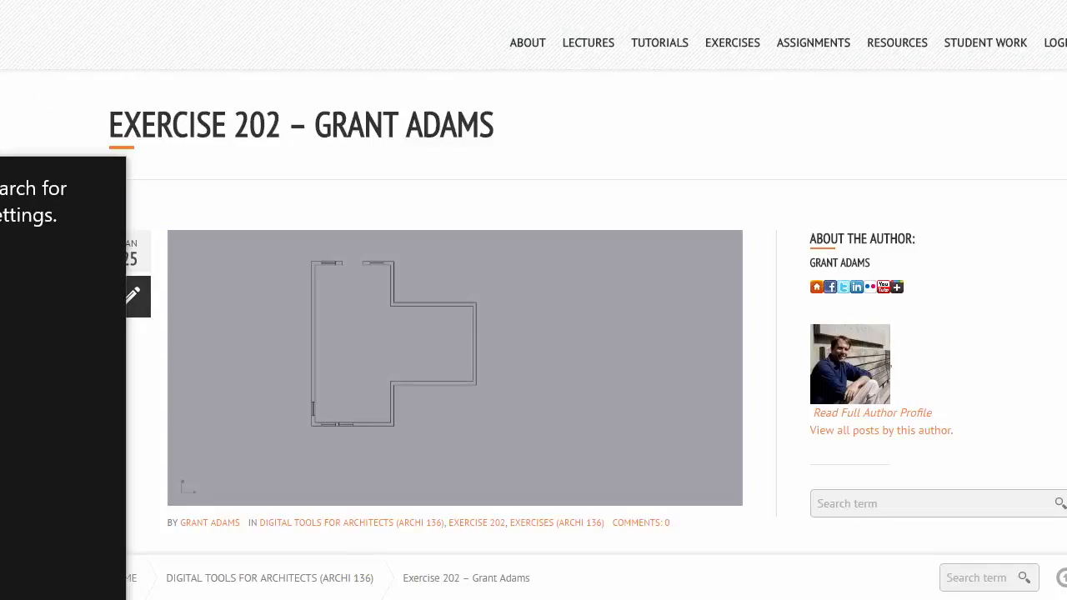
type("ifx")
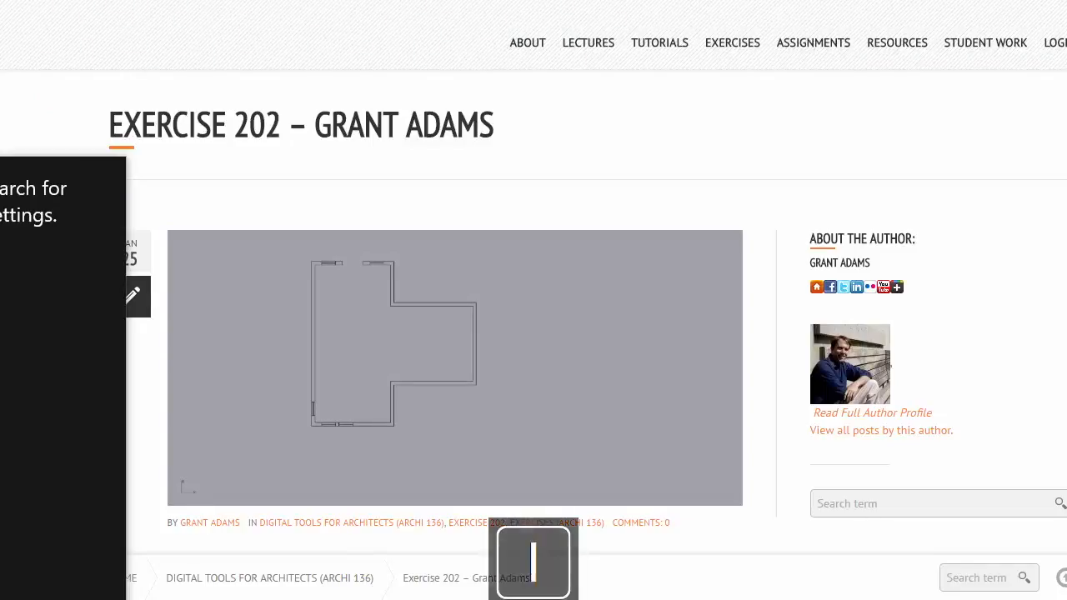
key("Return")
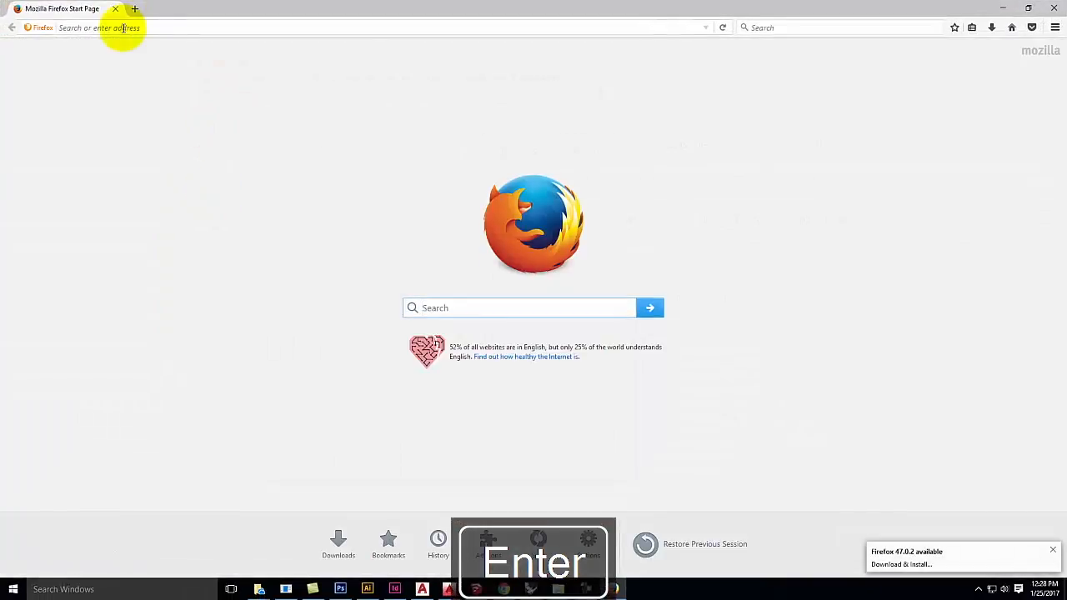
left_click(121, 28)
type("www.digitaltoolsforarchitects.com/")
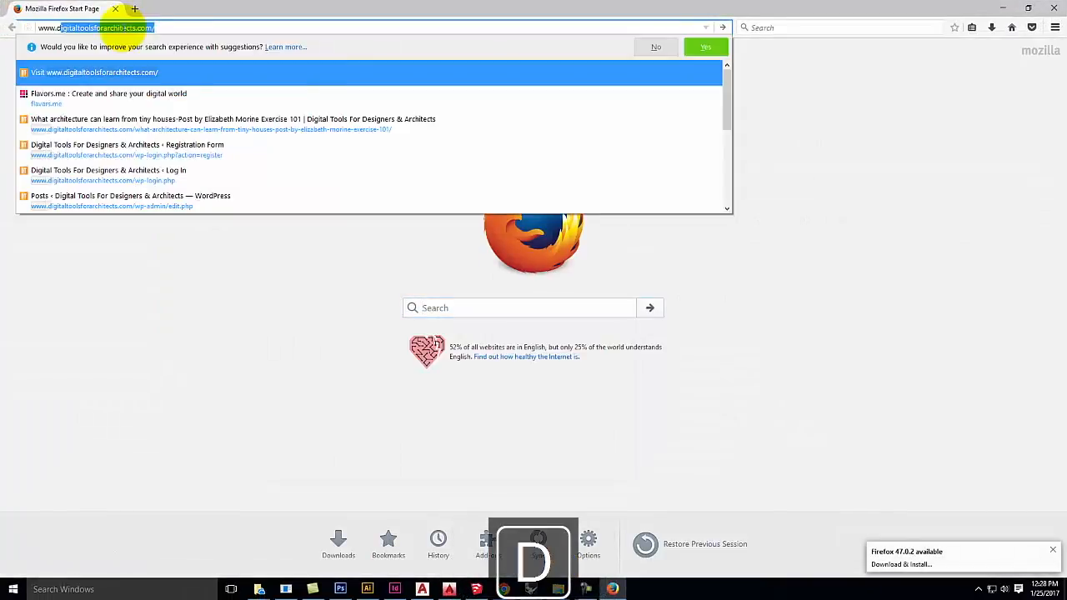
key("Return")
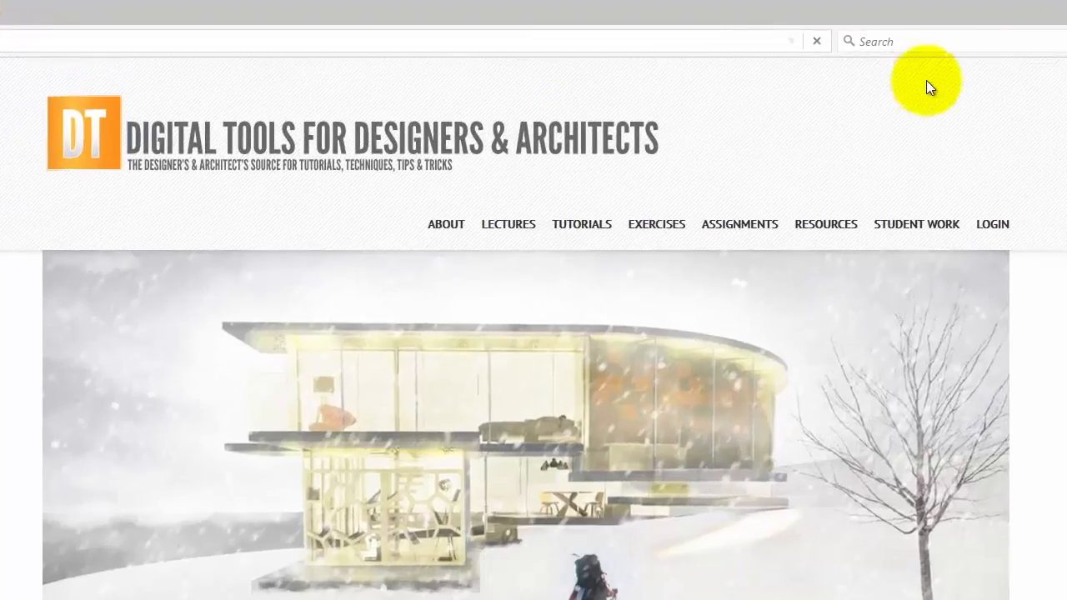
Step: Log in with the account username and password, then open the admin Dashboard
left_click(920, 189)
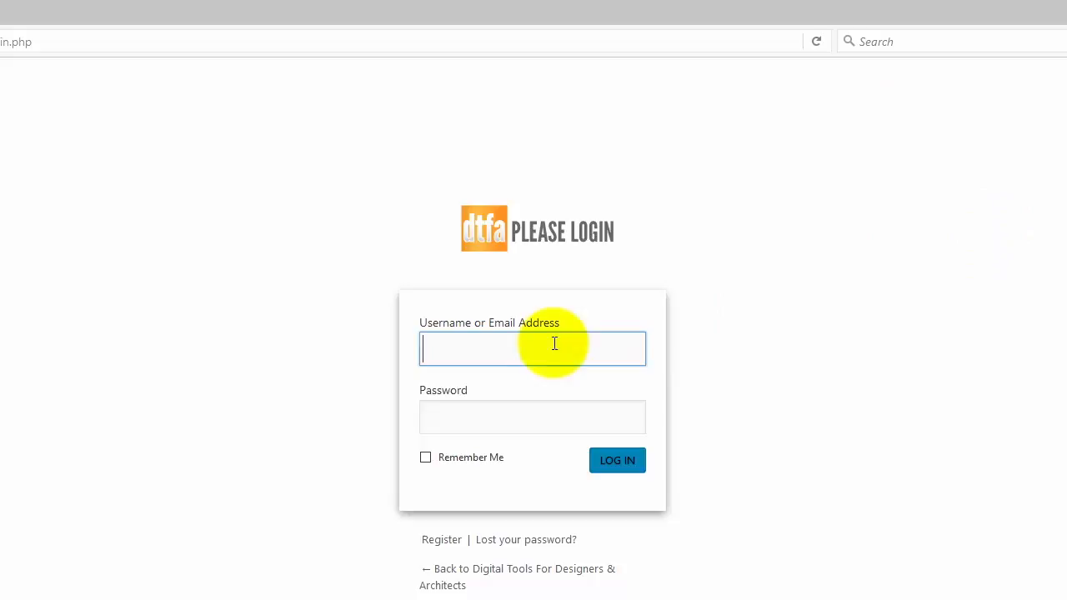
type("grant.adams")
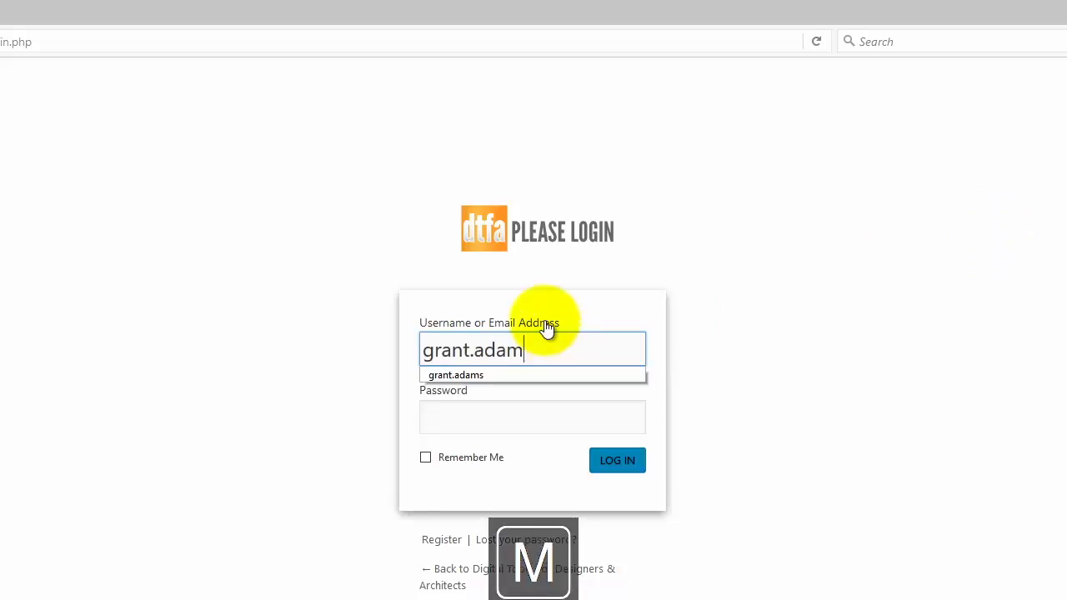
key("Tab")
type("•••••••••")
key("Return")
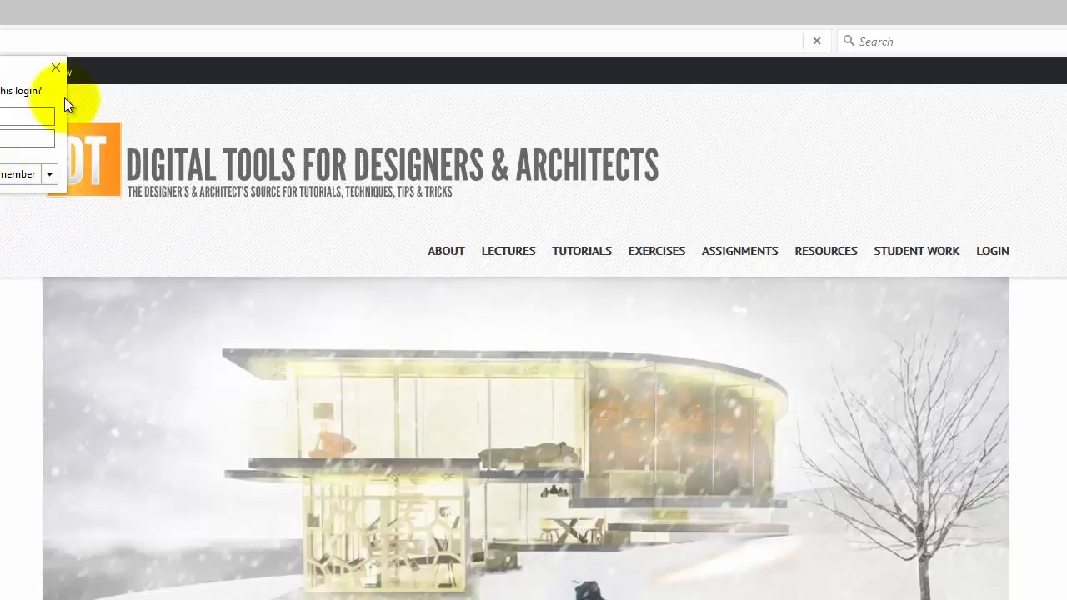
left_click(56, 67)
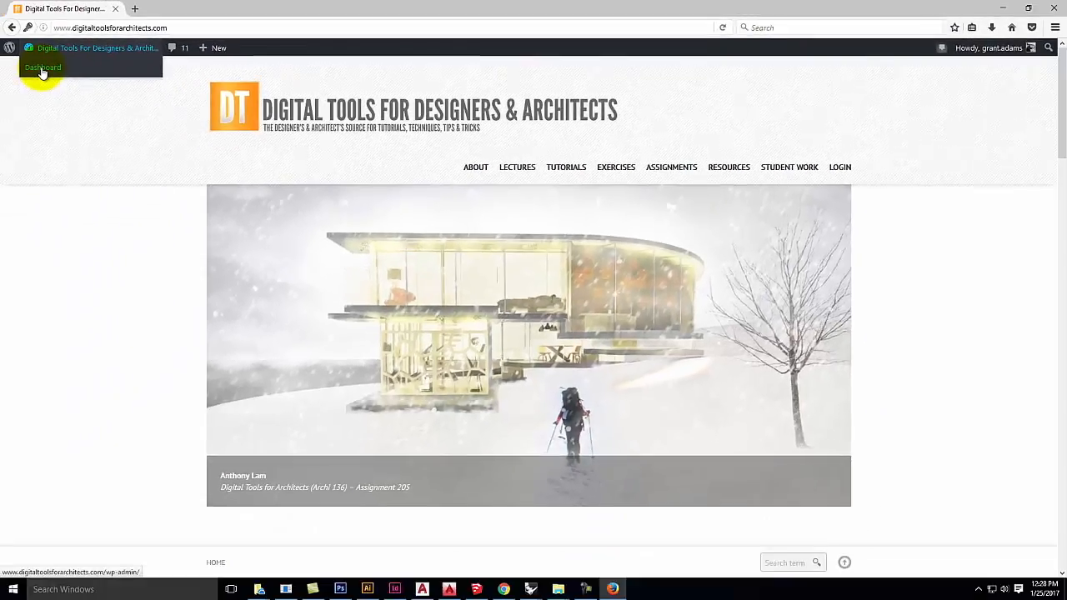
left_click(41, 70)
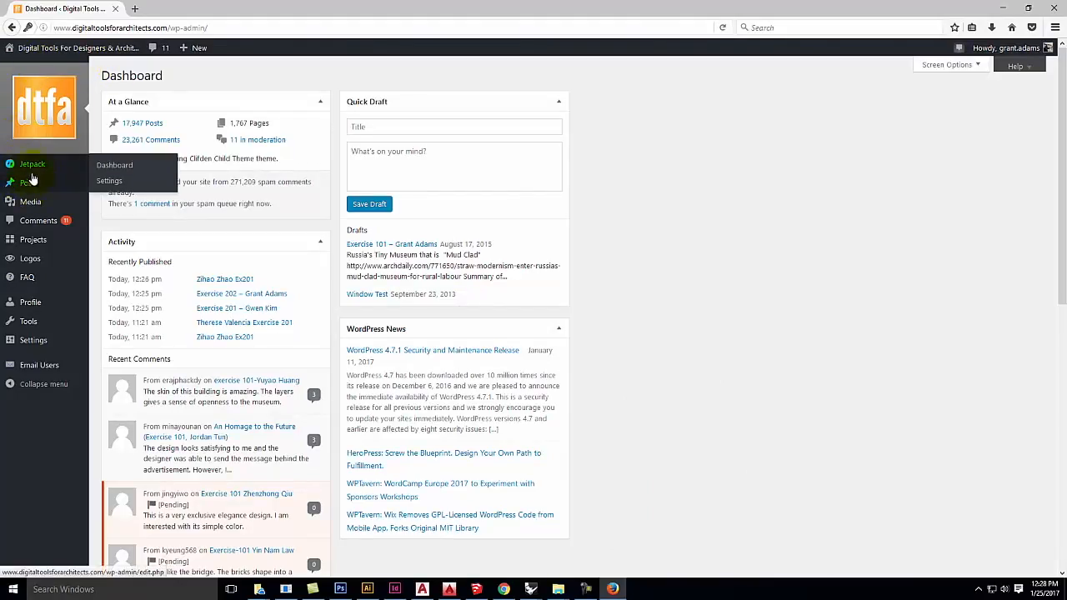
Step: Open All Posts from the Posts menu in the admin sidebar
mouse_move(29, 190)
left_click(112, 192)
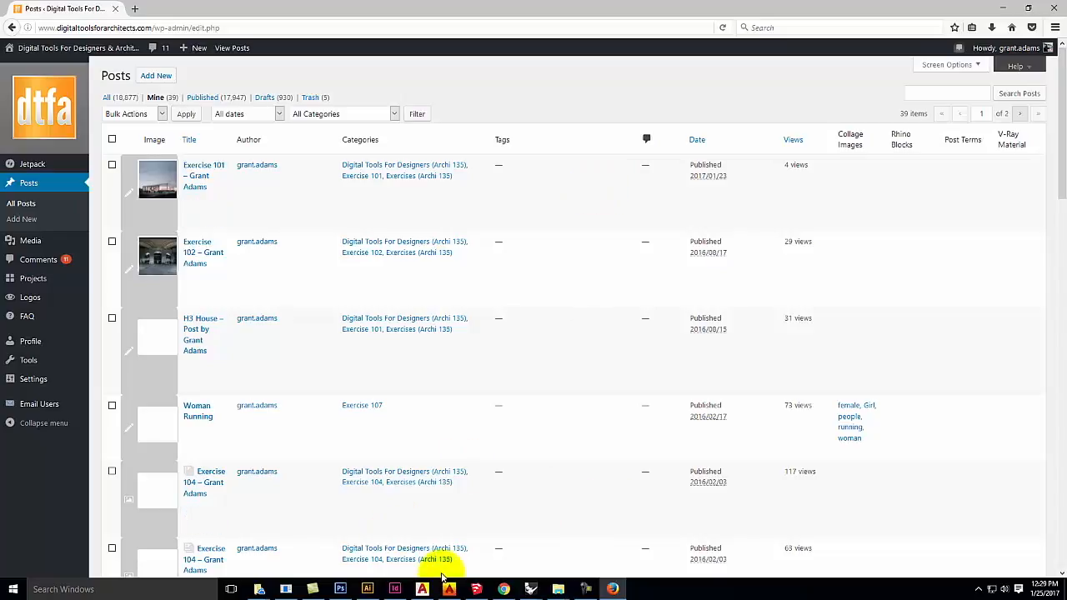
Step: Save the Ex202 Rhino model and zoom the Top view to frame the whole wall outline
mouse_move(530, 590)
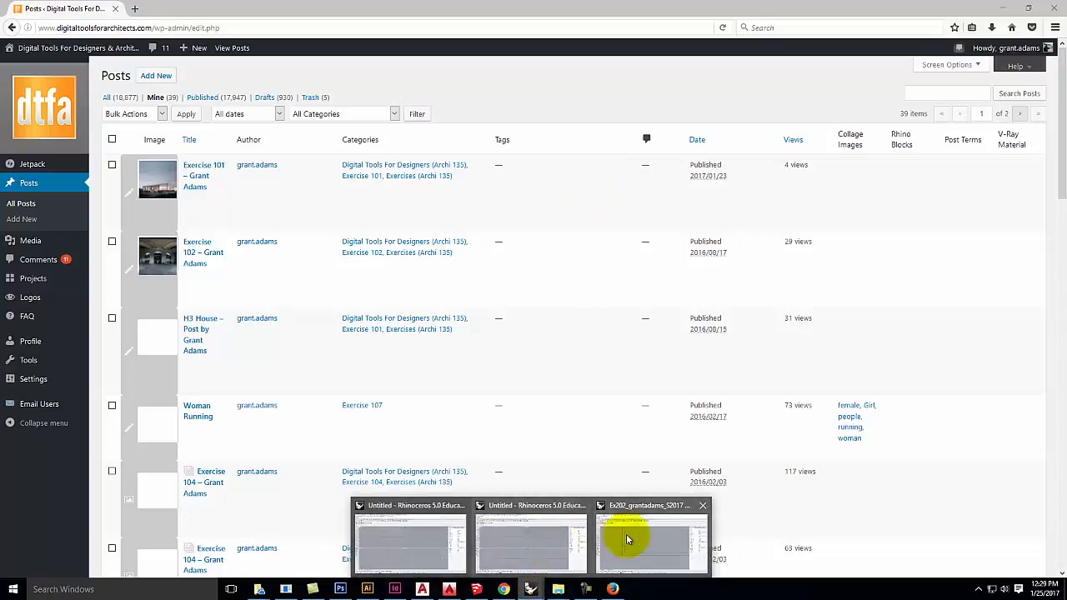
left_click(626, 533)
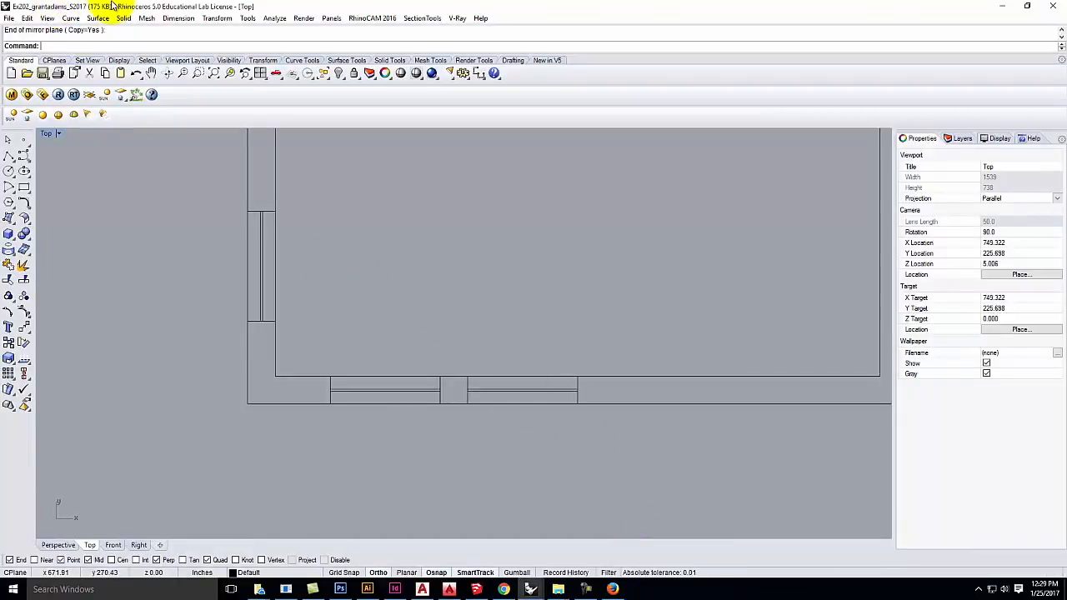
left_click(9, 18)
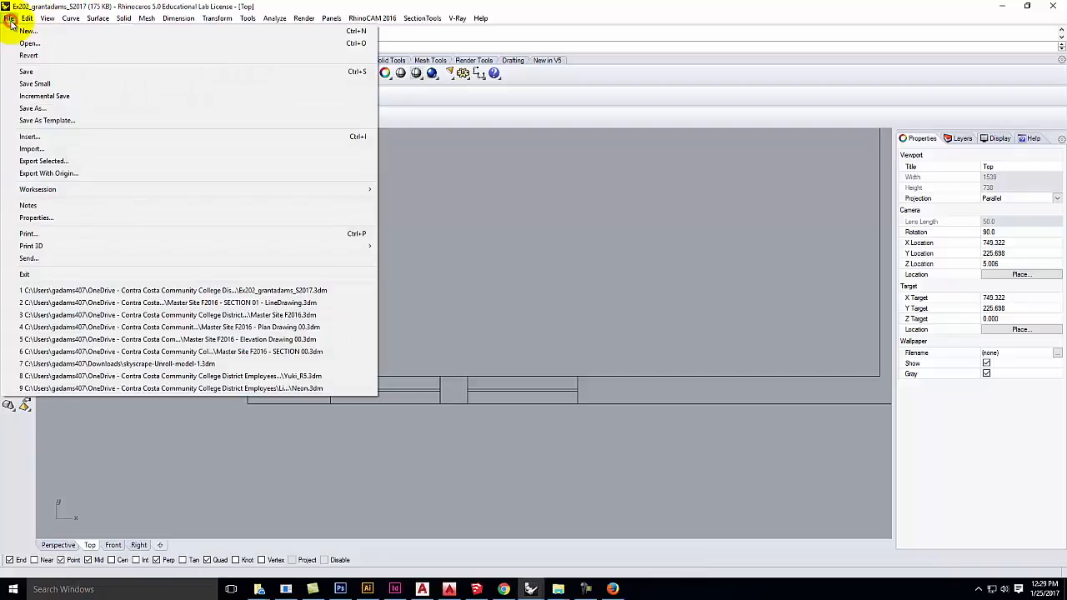
left_click(18, 71)
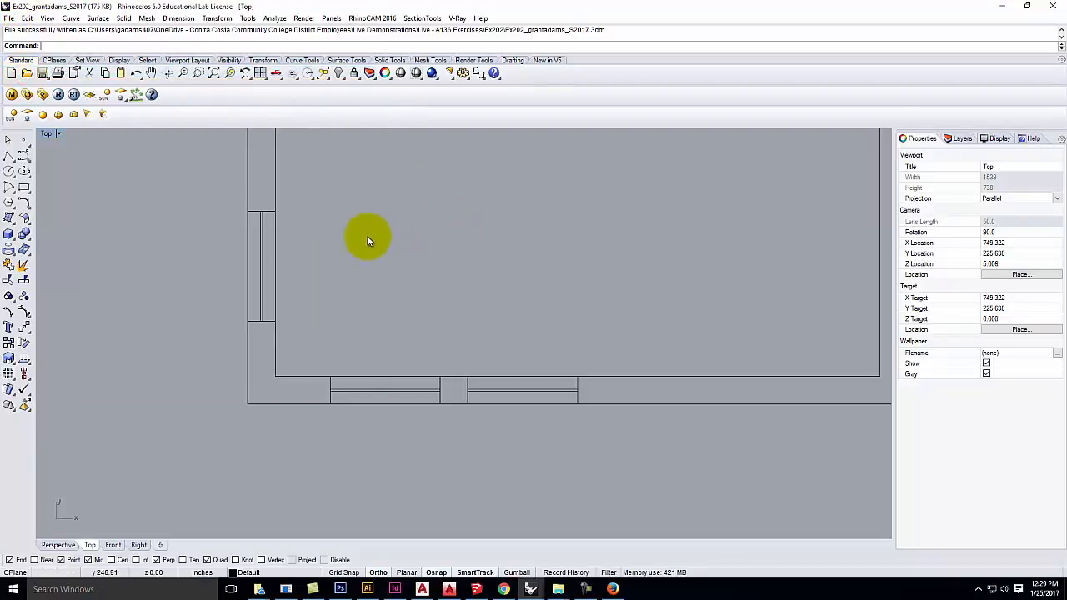
scroll(230, 360, "down", 10)
scroll(244, 227, "up", 2)
scroll(243, 226, "up", 3)
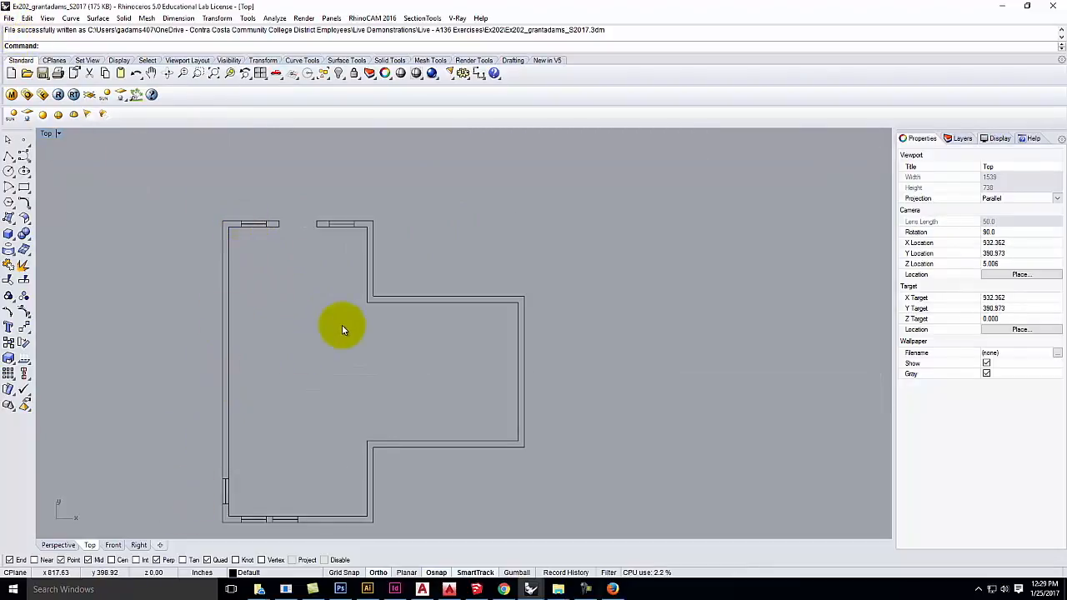
scroll(392, 309, "down", 2)
scroll(235, 465, "up", 2)
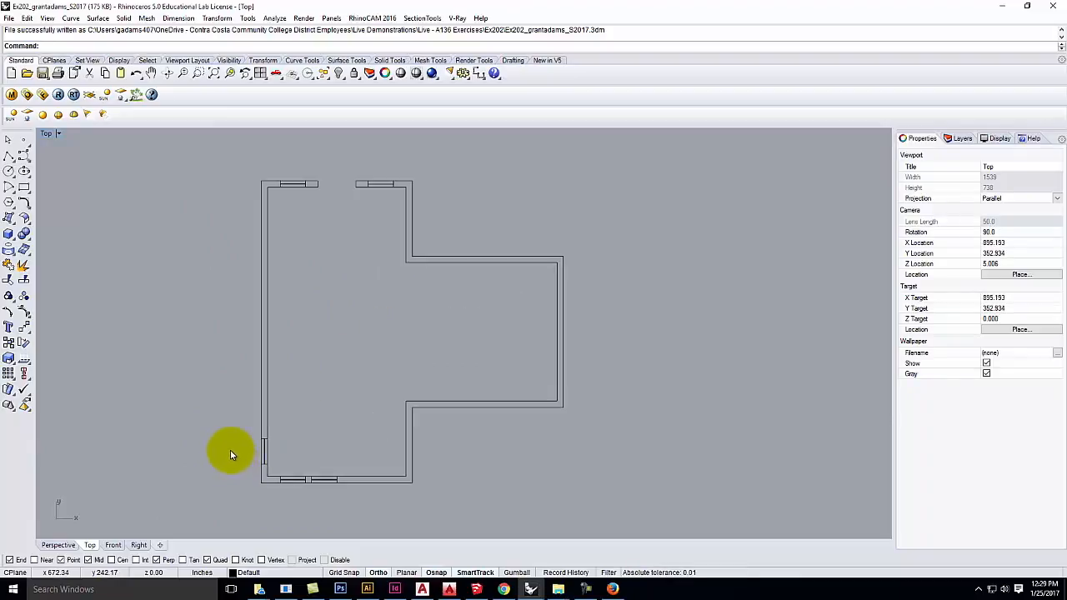
left_click(59, 133)
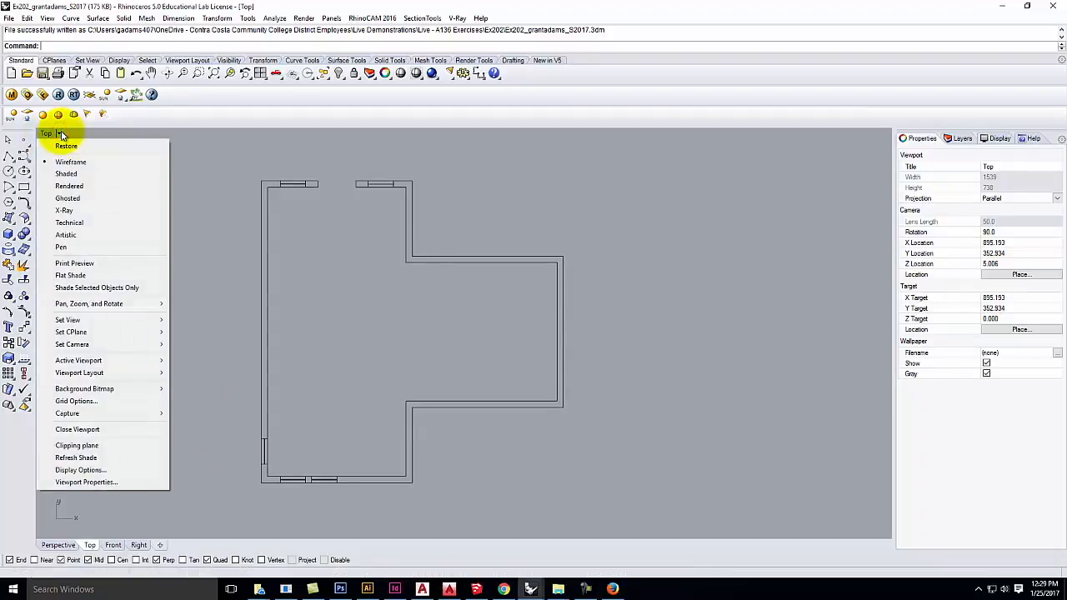
mouse_move(76, 414)
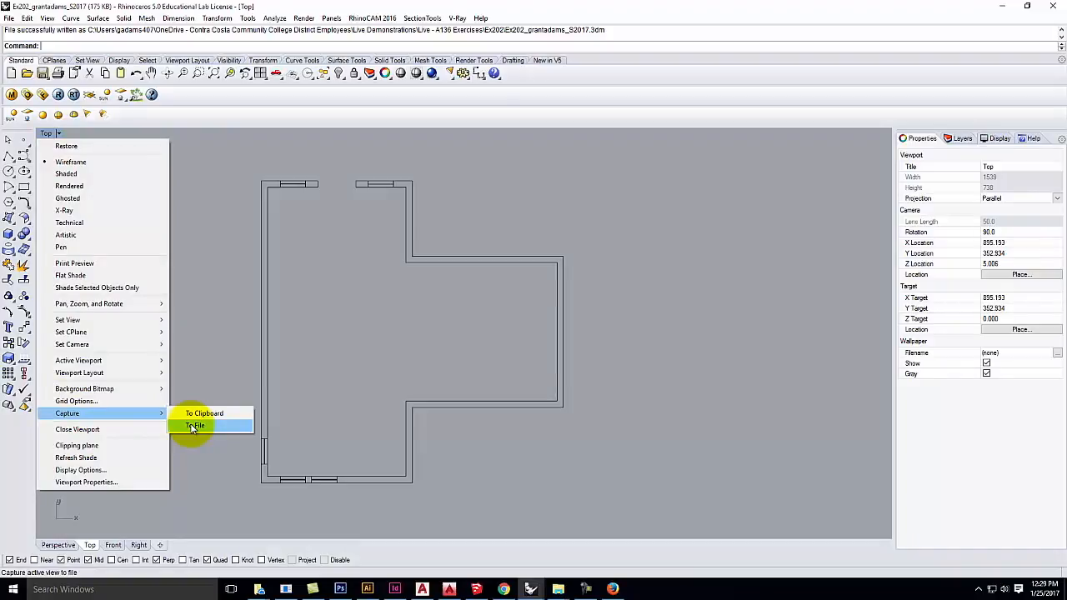
left_click(194, 426)
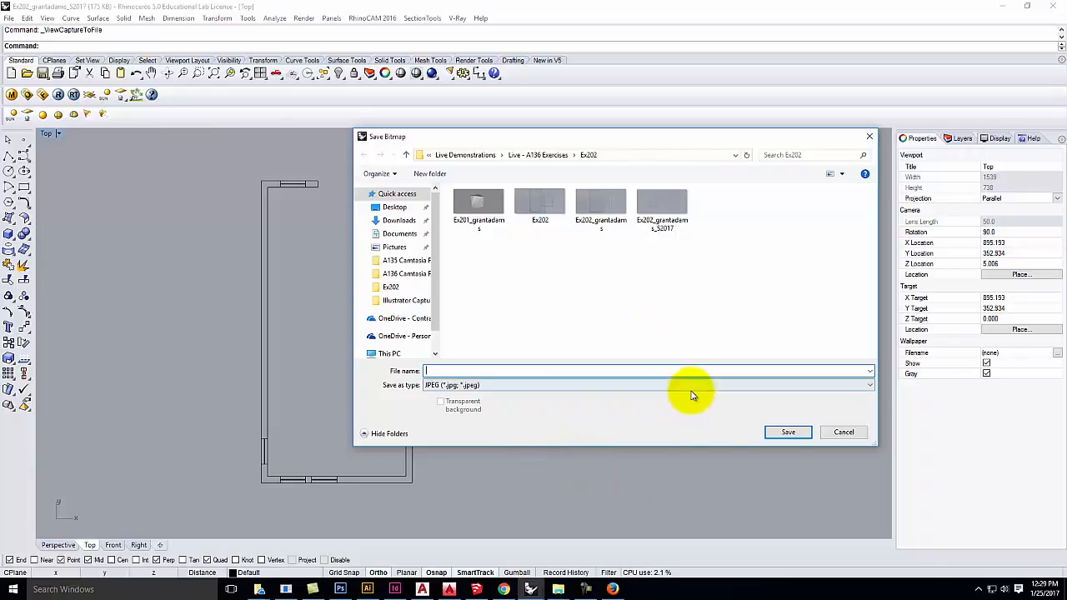
left_click(842, 432)
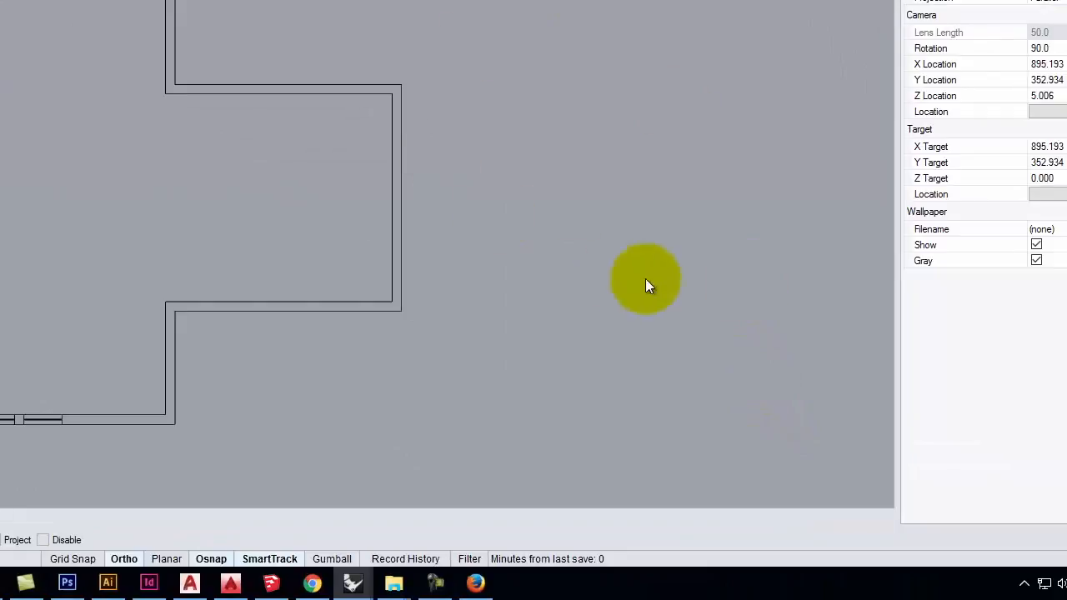
left_click(433, 579)
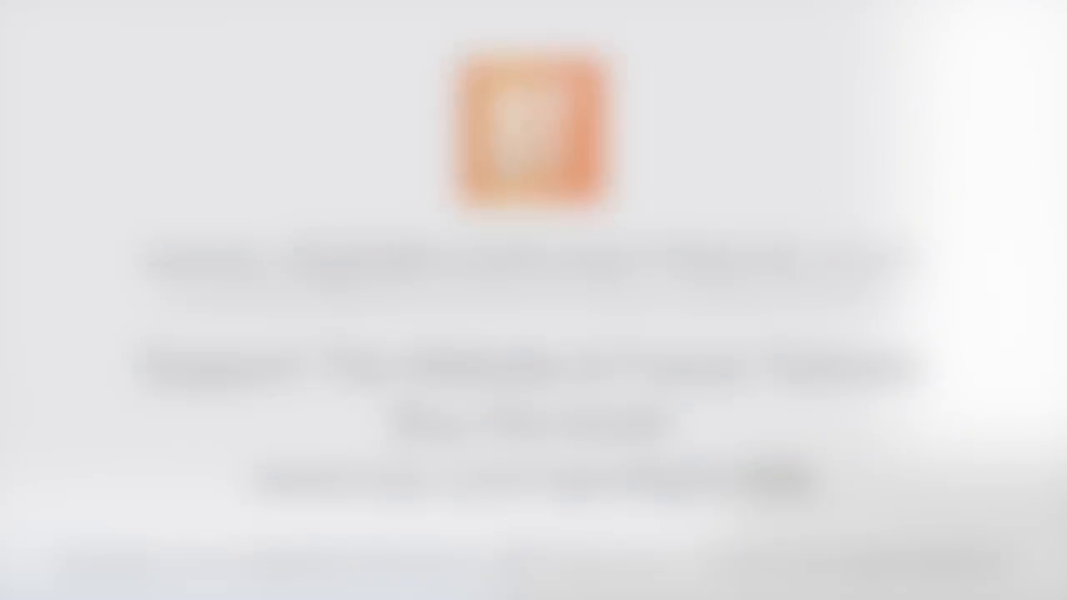